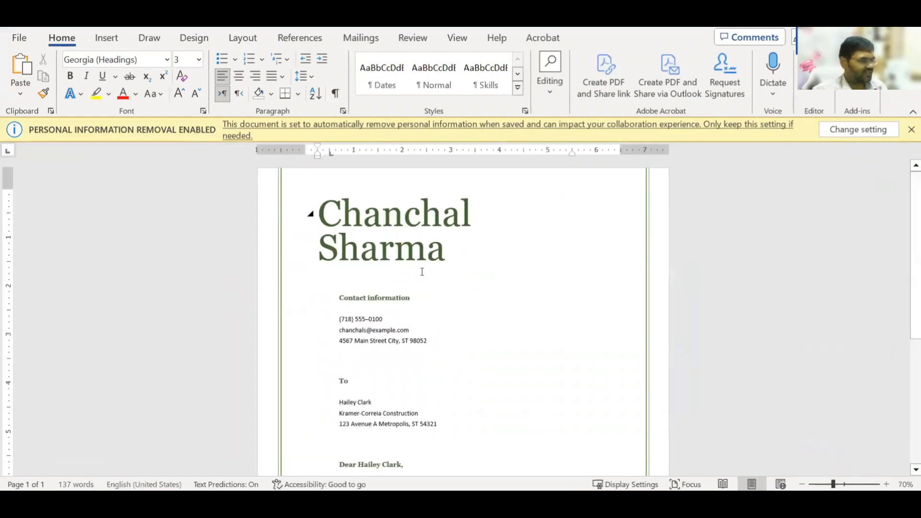
# - Examine the cover letter template from heading to signature, including its vertical side border lines
pyautogui.scroll(-6, 423, 272)
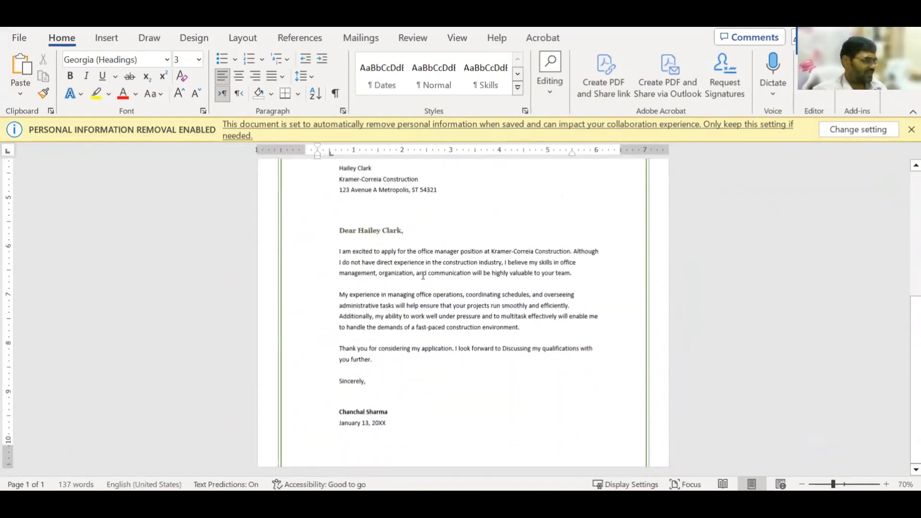
pyautogui.scroll(4, 485, 289)
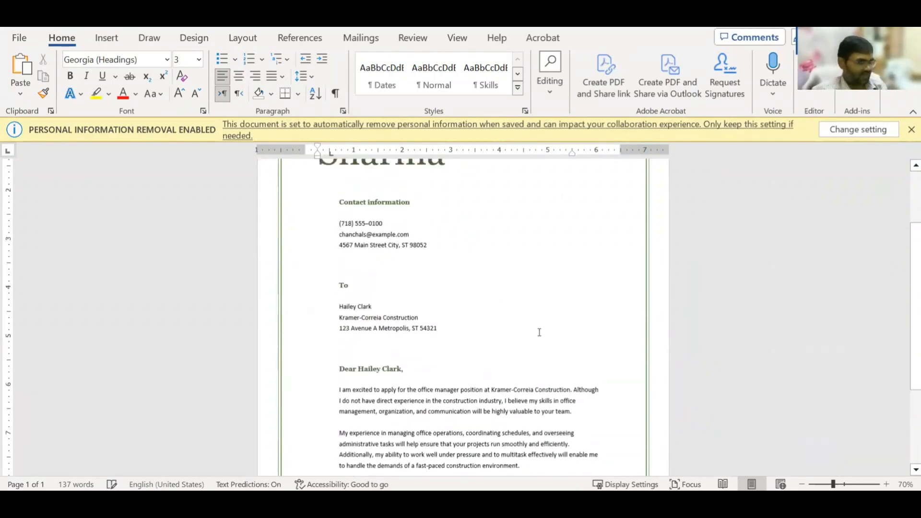
pyautogui.scroll(3, 523, 278)
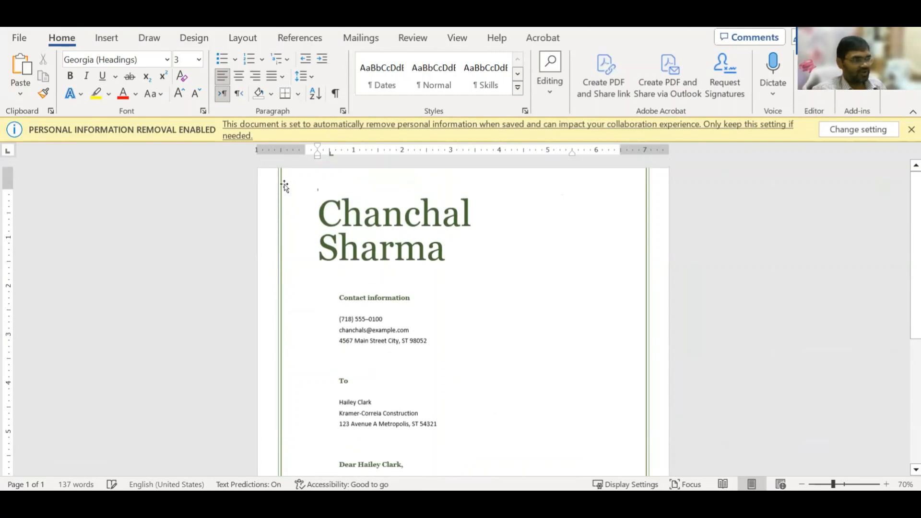
pyautogui.scroll(-7, 588, 245)
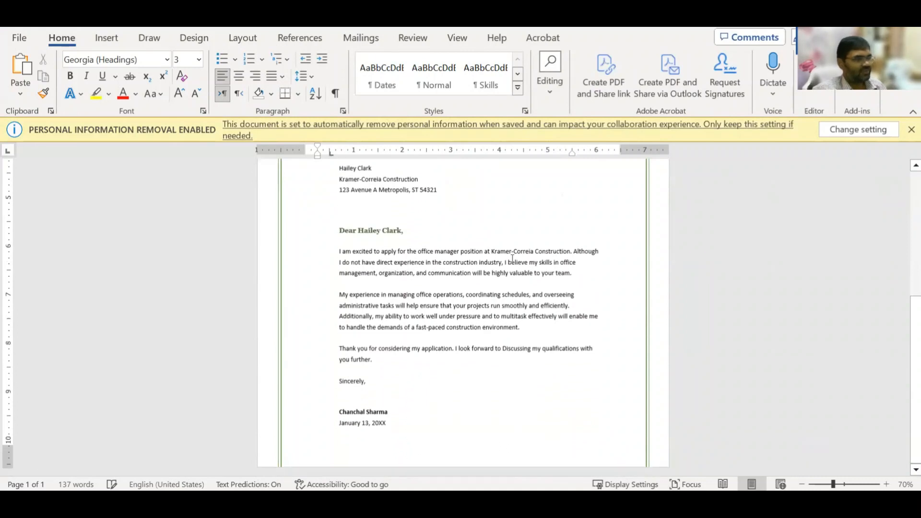
pyautogui.scroll(4, 512, 259)
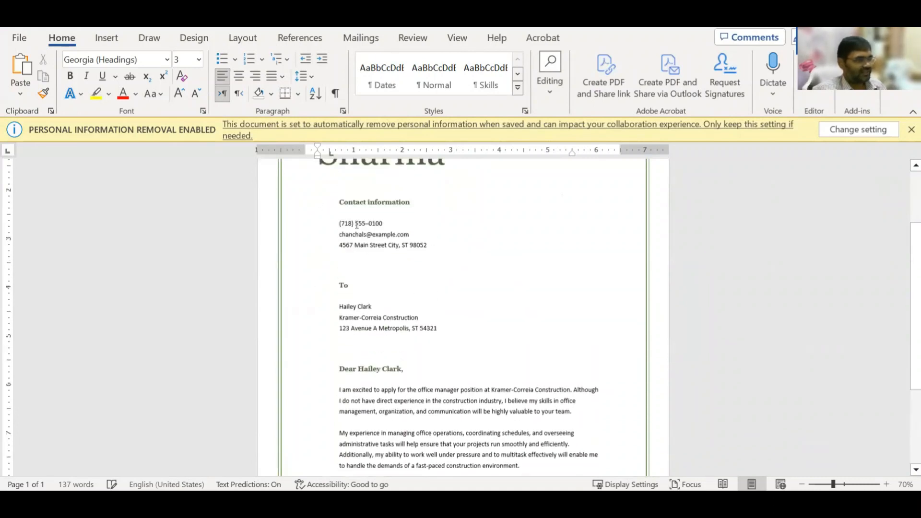
pyautogui.scroll(-4, 626, 360)
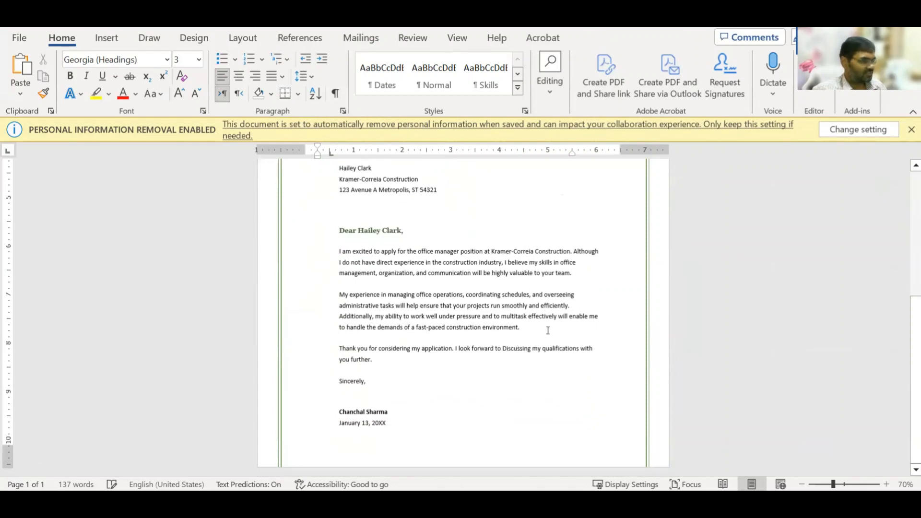
pyautogui.scroll(7, 551, 354)
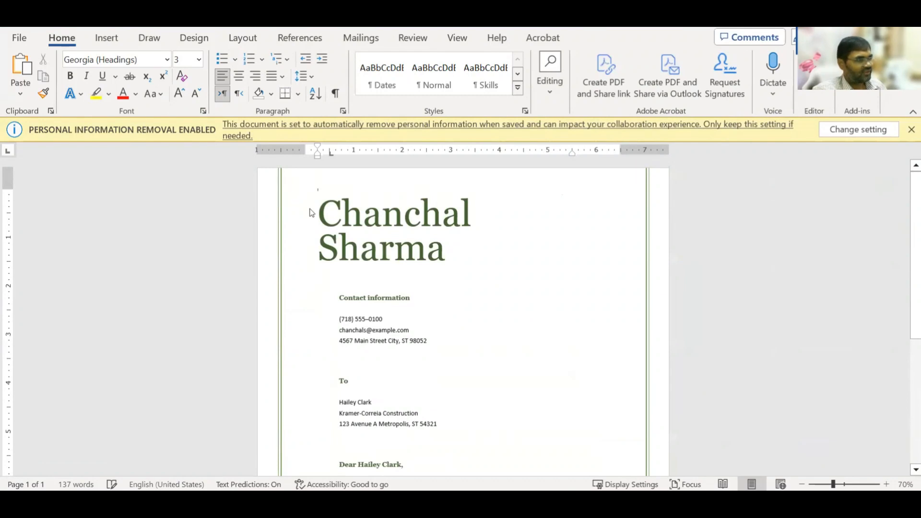
# - Create a blank document and review its paper size and margins in Page Setup, accepting the existing settings
pyautogui.click(19, 37)
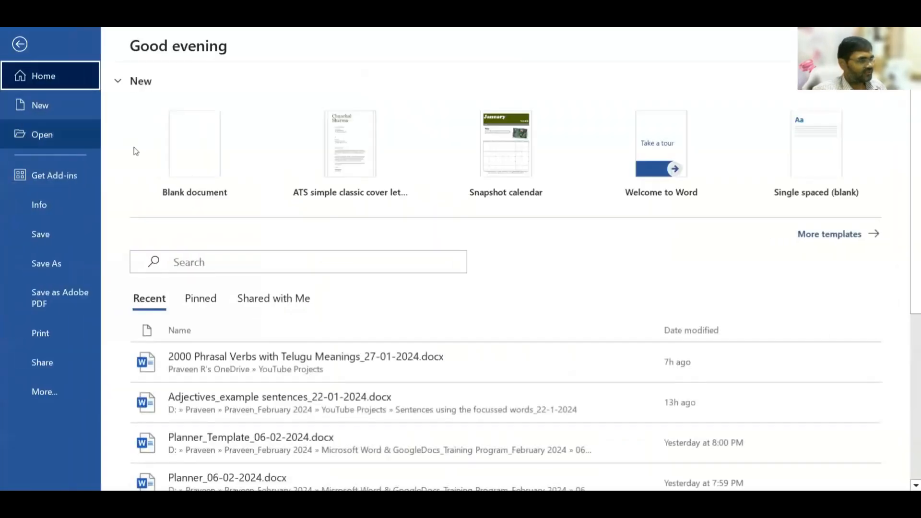
pyautogui.click(206, 165)
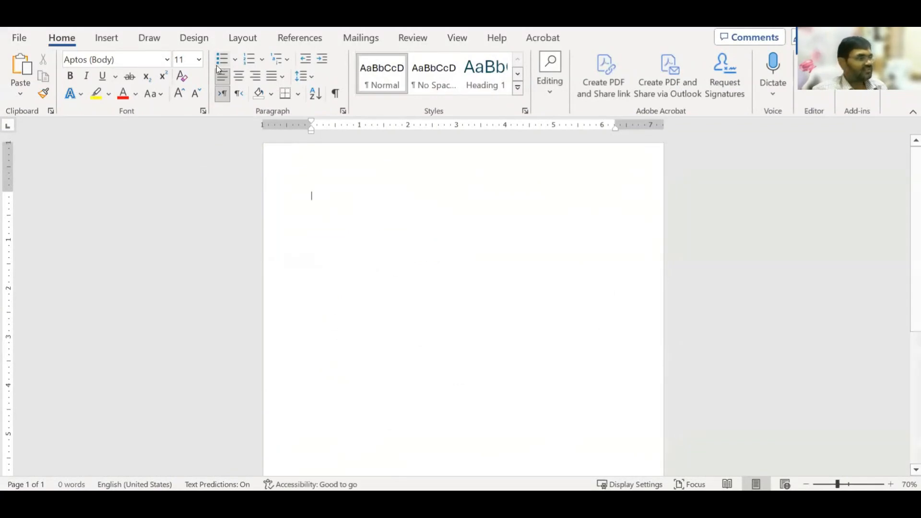
pyautogui.click(237, 39)
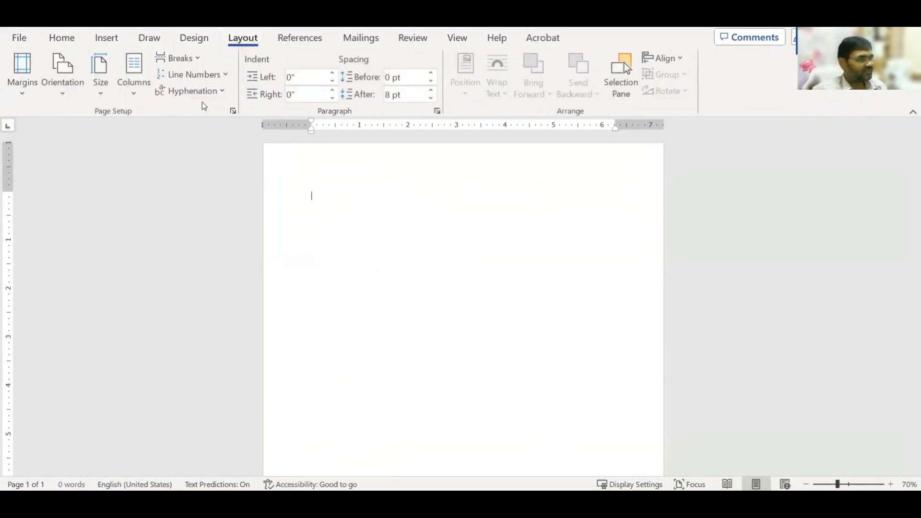
pyautogui.click(233, 113)
pyautogui.click(230, 61)
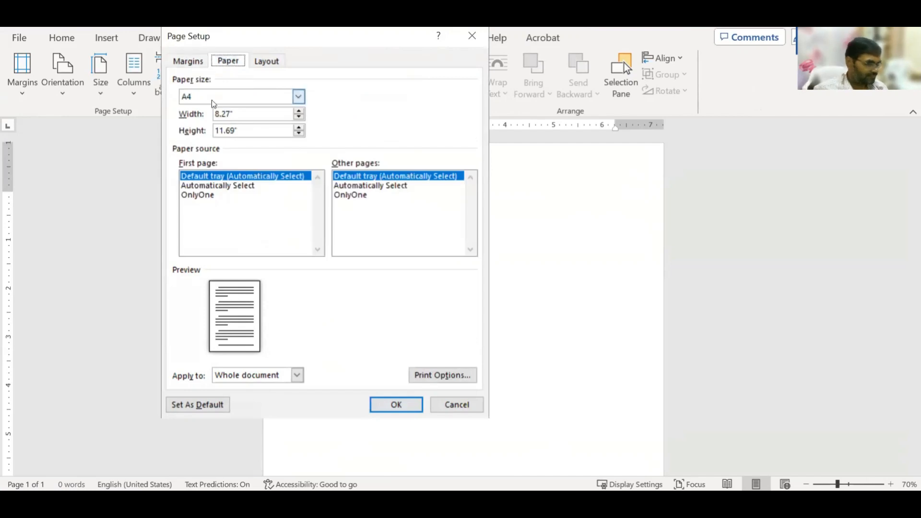
pyautogui.click(192, 62)
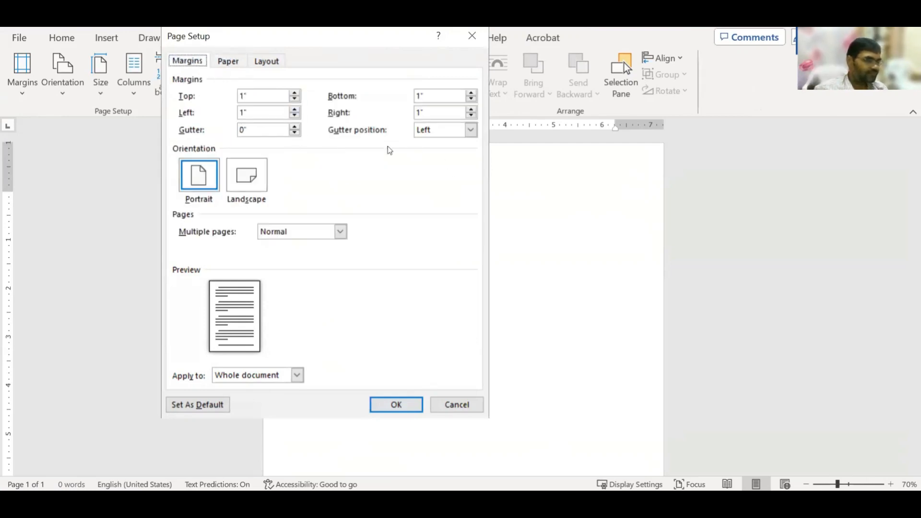
pyautogui.moveTo(264, 95); pyautogui.dragTo(216, 102)
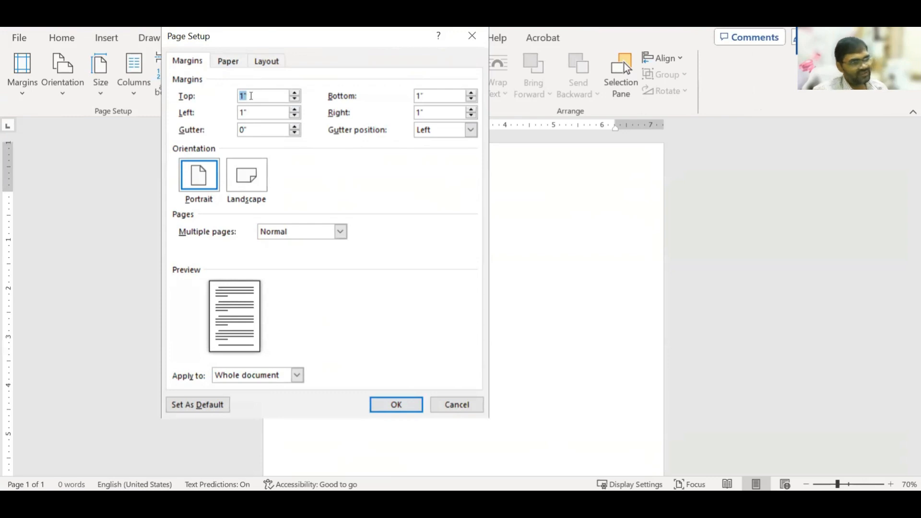
pyautogui.click(395, 405)
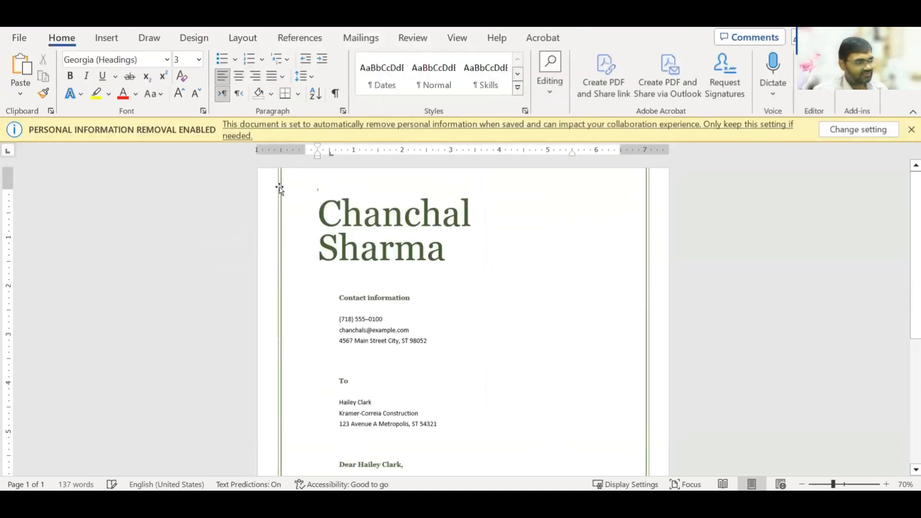
# - Examine the cover letter's vertical border lines at full-page and close-up scale, and allow the local meeting recording request
pyautogui.scroll(-4, 583, 252)
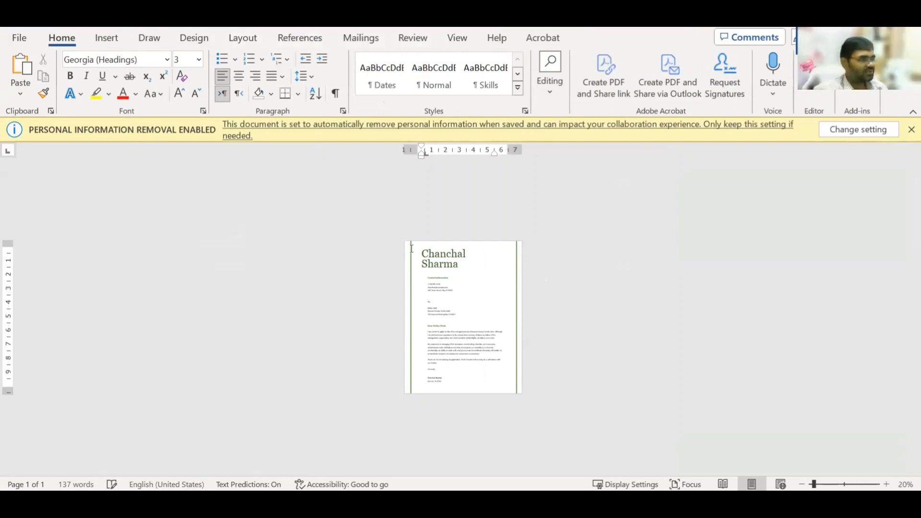
pyautogui.scroll(4, 479, 265)
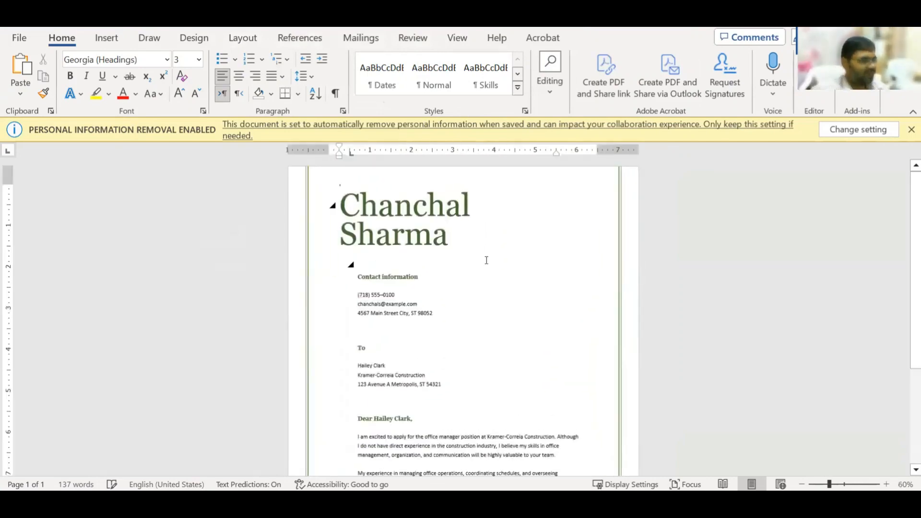
pyautogui.scroll(4, 563, 273)
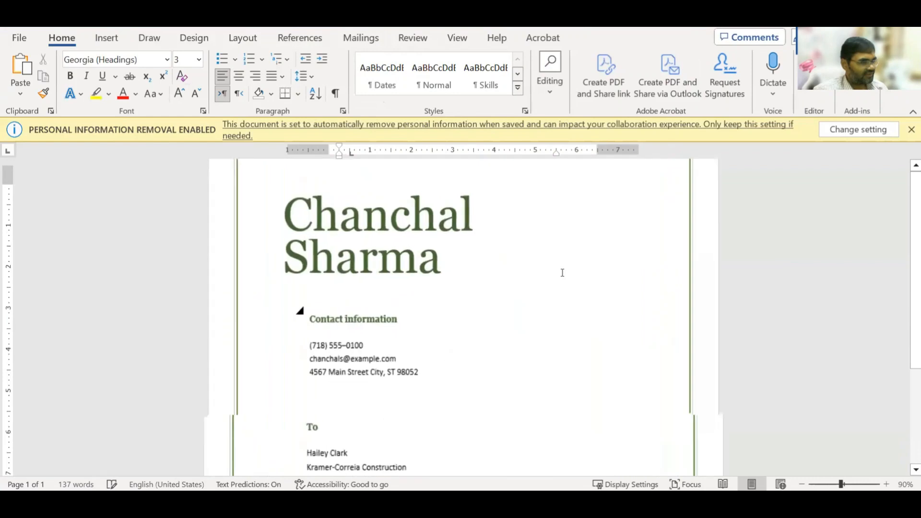
pyautogui.scroll(-7, 506, 277)
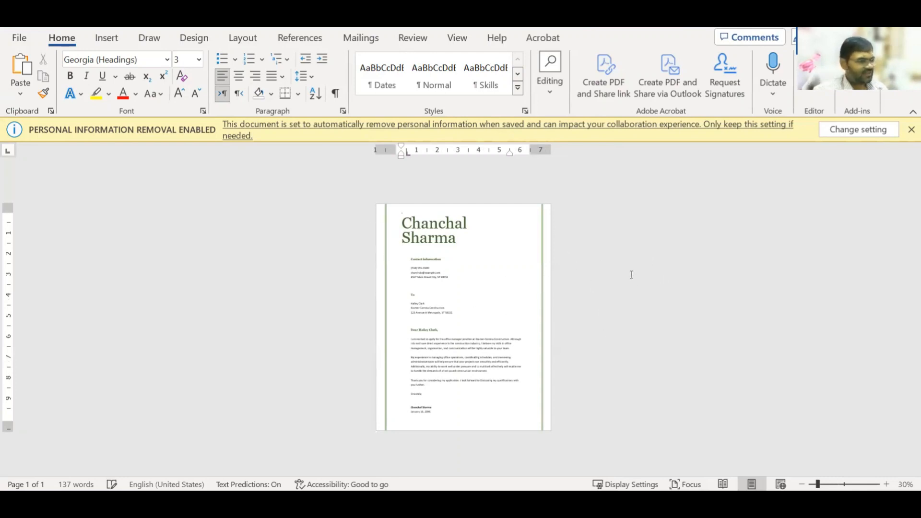
pyautogui.scroll(6, 631, 275)
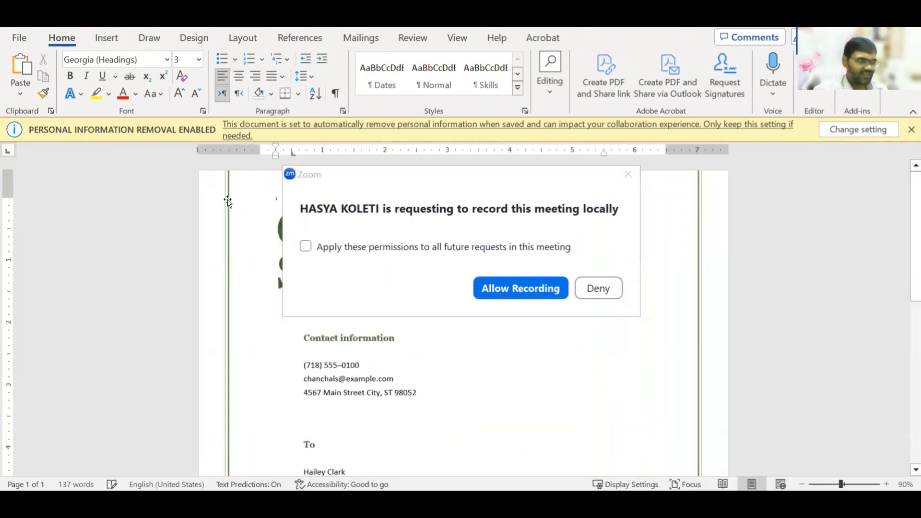
pyautogui.click(489, 286)
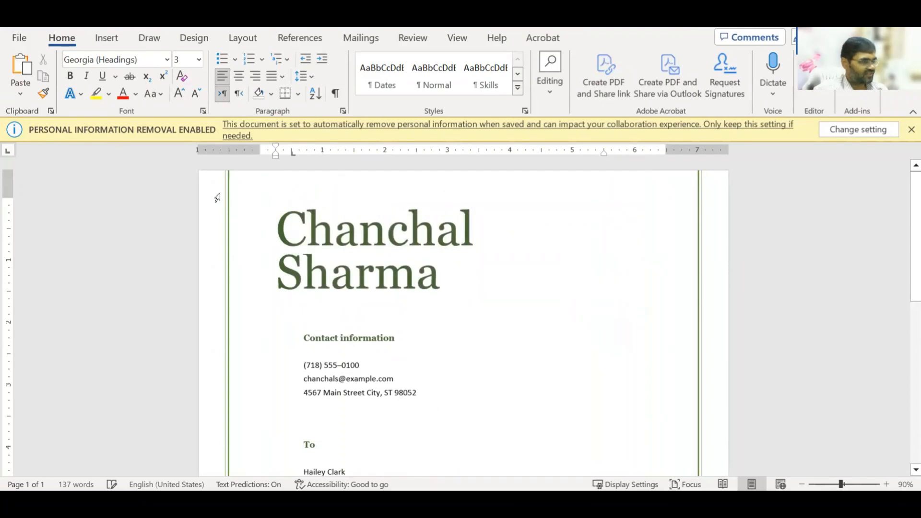
# - Move the grouped vertical border lines of the cover letter slightly down the page
pyautogui.click(227, 194)
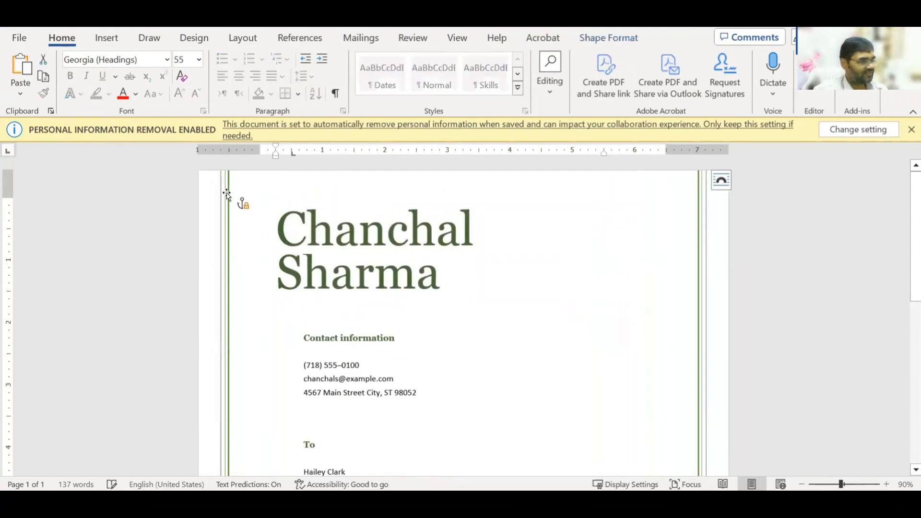
pyautogui.scroll(-7, 272, 209)
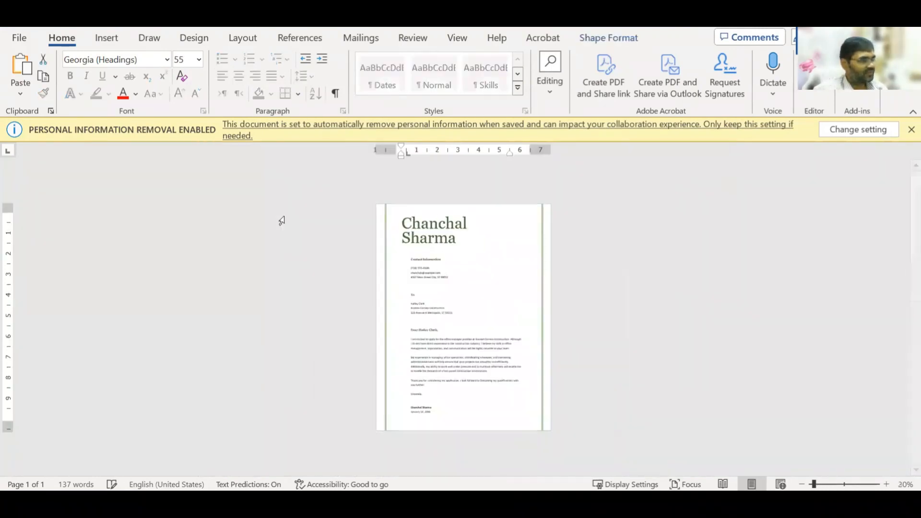
pyautogui.moveTo(410, 265); pyautogui.dragTo(406, 211)
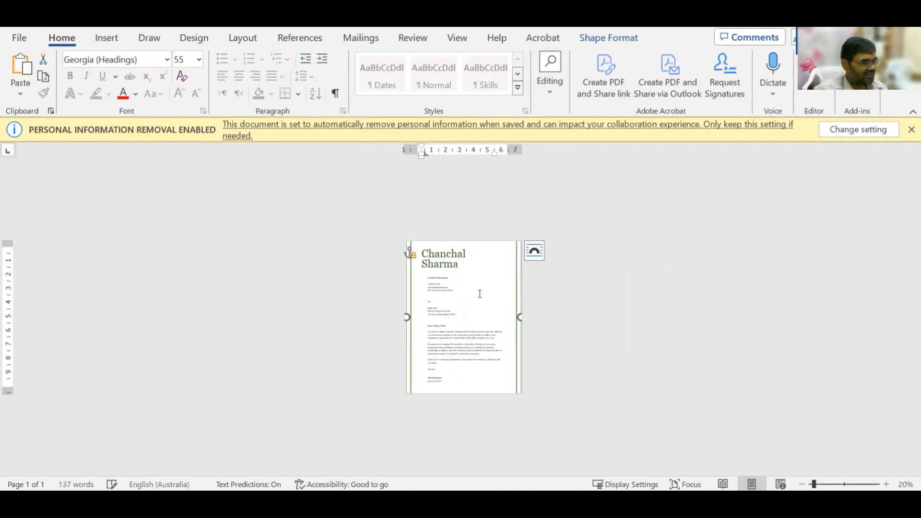
pyautogui.scroll(7, 484, 292)
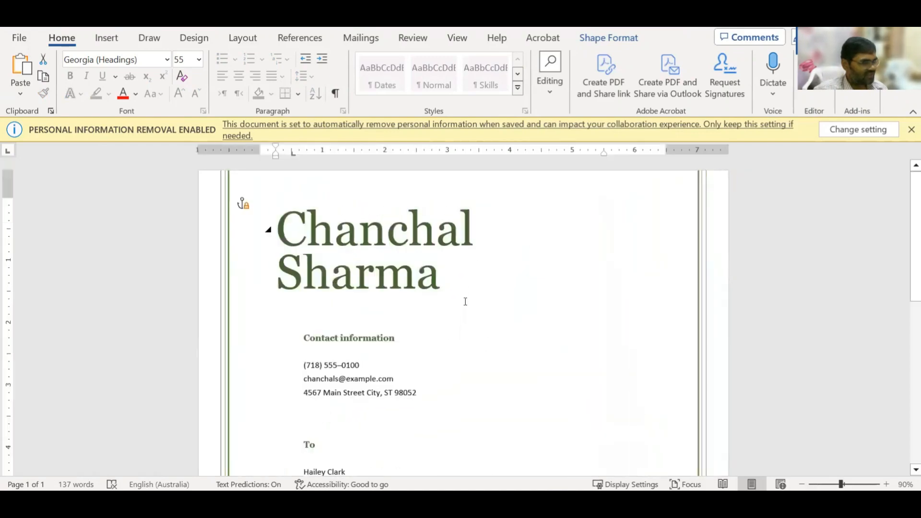
pyautogui.scroll(6, 235, 260)
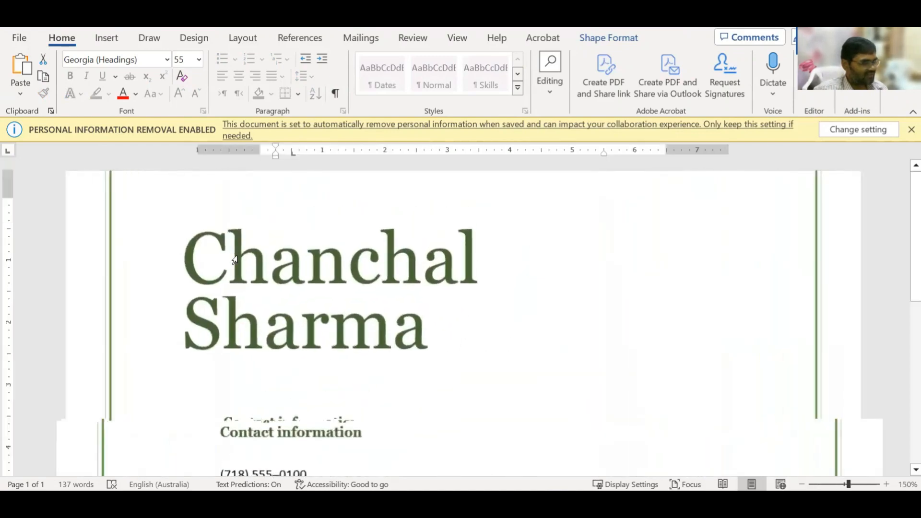
pyautogui.moveTo(87, 204); pyautogui.dragTo(89, 245)
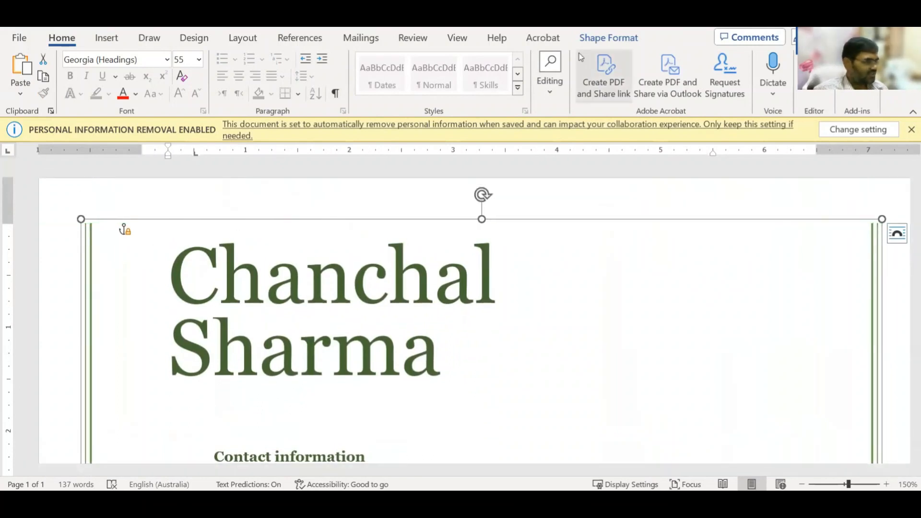
# - Ungroup the cover letter's vertical border lines and move them together up to the top edge of the page
pyautogui.click(608, 37)
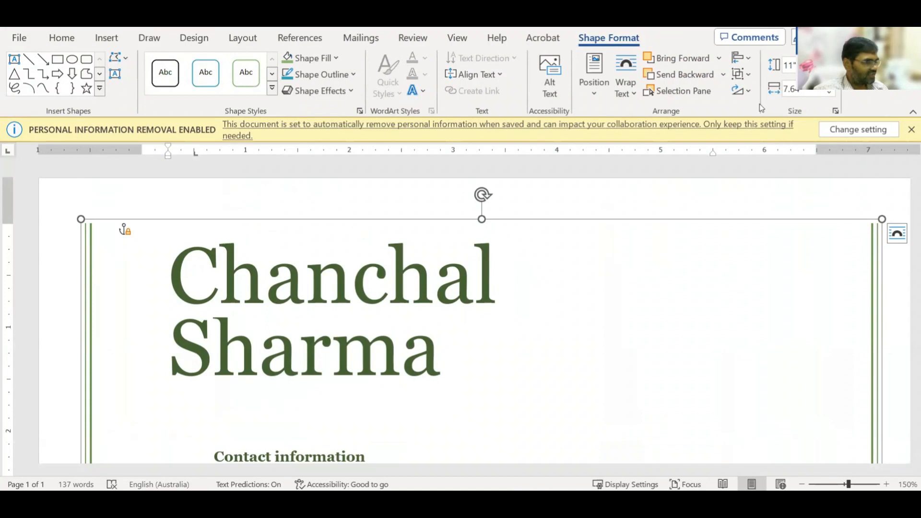
pyautogui.click(748, 75)
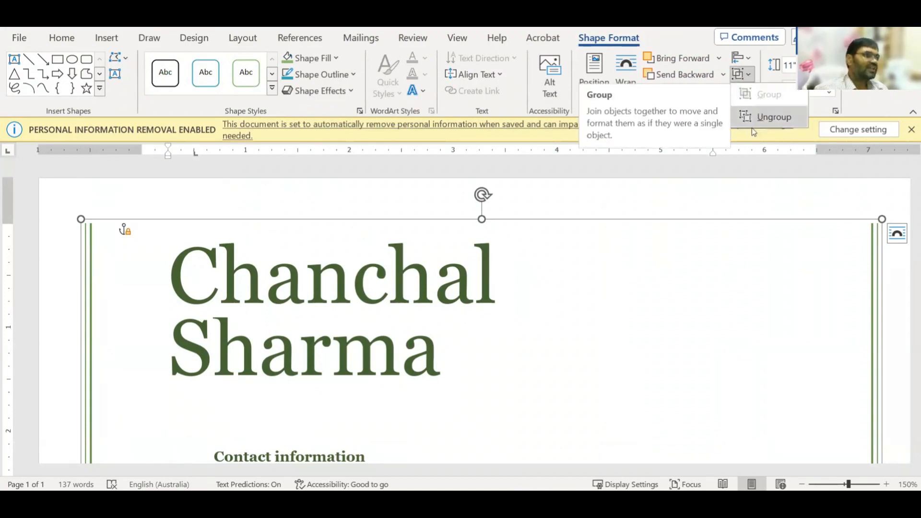
pyautogui.click(762, 118)
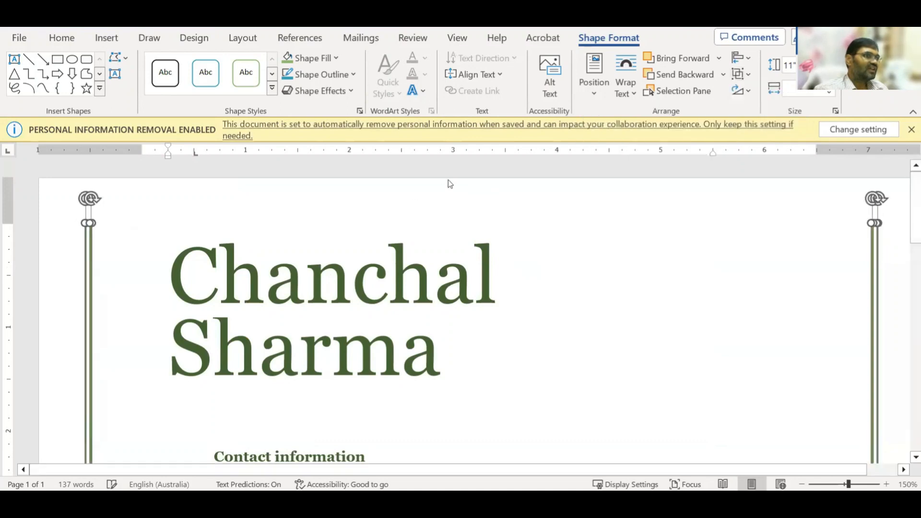
pyautogui.scroll(-6, 460, 188)
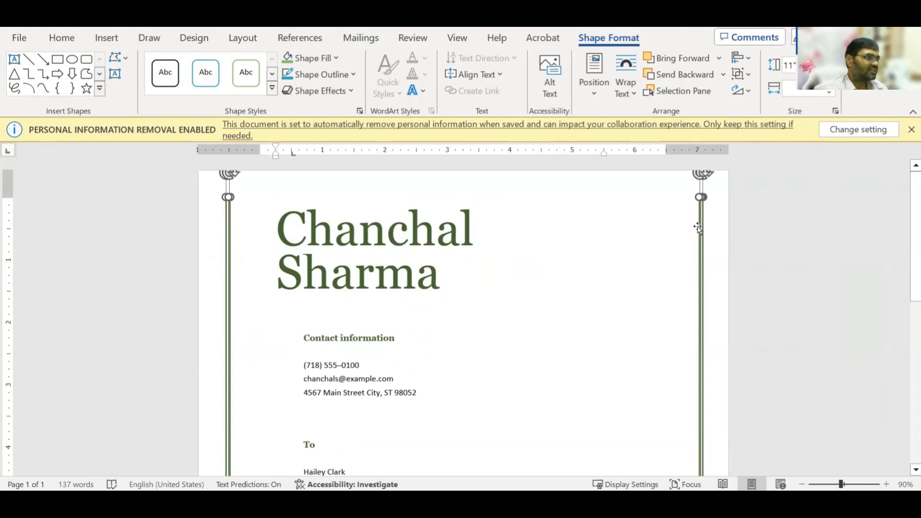
pyautogui.moveTo(699, 222); pyautogui.dragTo(701, 199)
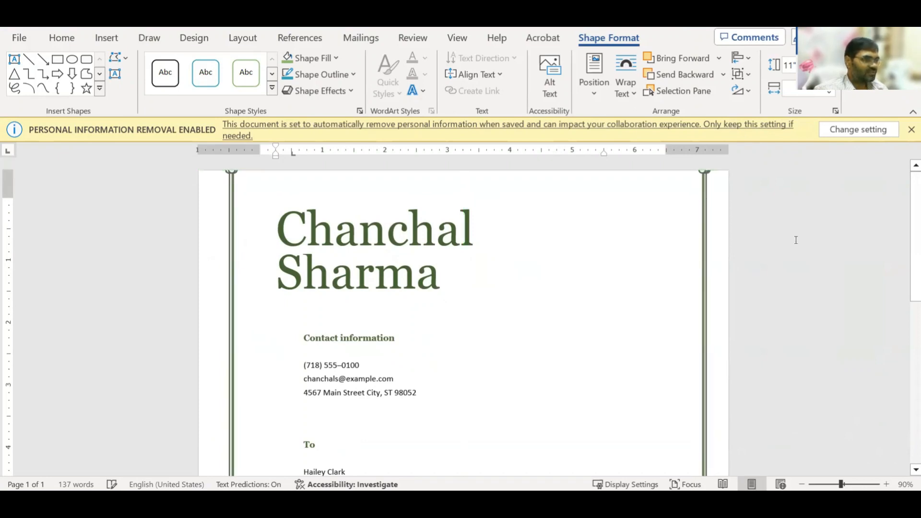
# - Examine the repositioned border lines along the full length of the cover letter page
pyautogui.tripleClick(742, 269)
pyautogui.scroll(-10, 744, 272)
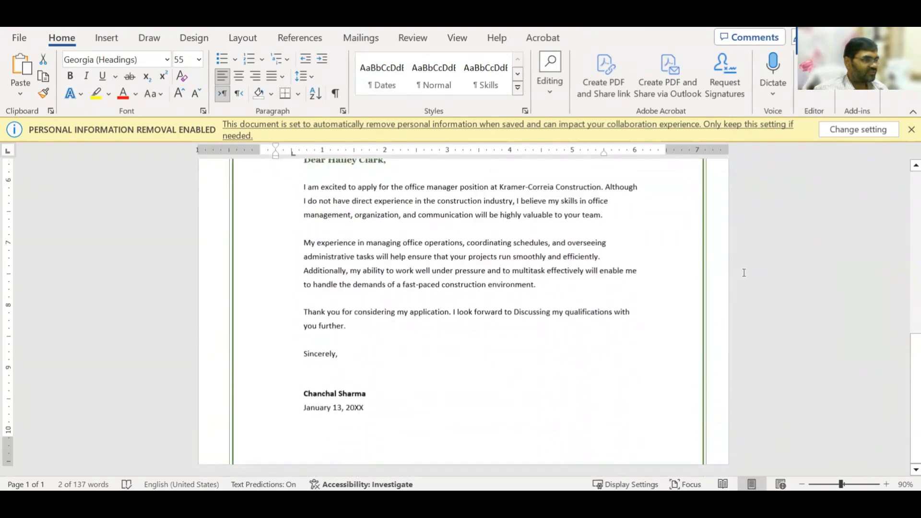
pyautogui.scroll(-5, 712, 289)
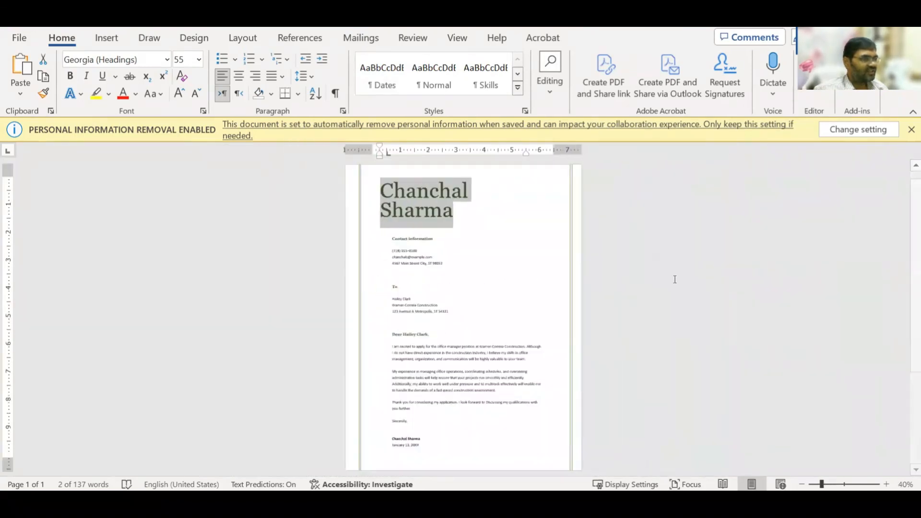
pyautogui.scroll(4, 675, 280)
pyautogui.click(681, 237)
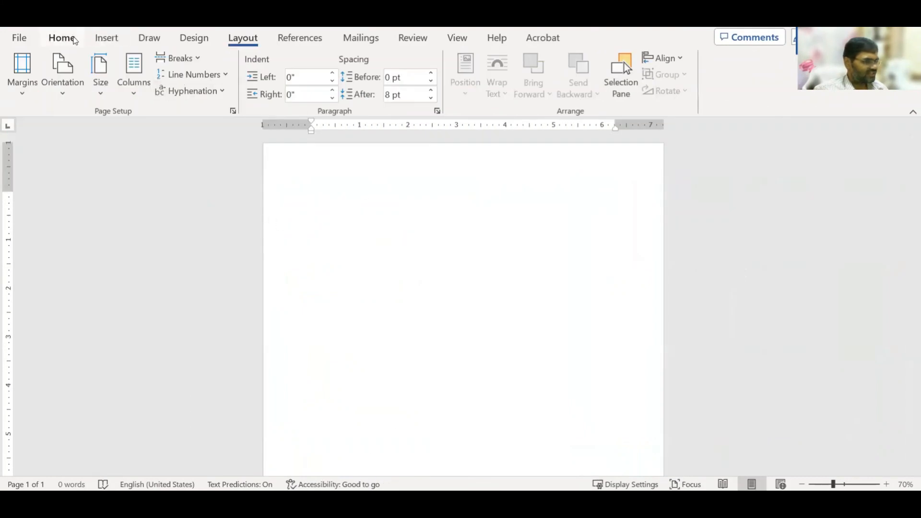
# - Draw a straight vertical line about 4.2" long near the left margin of the blank page
pyautogui.click(101, 38)
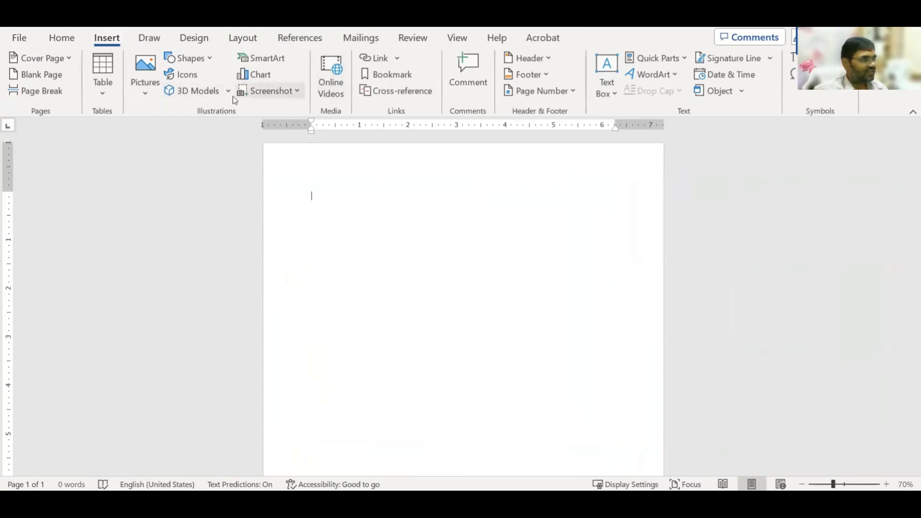
pyautogui.click(202, 63)
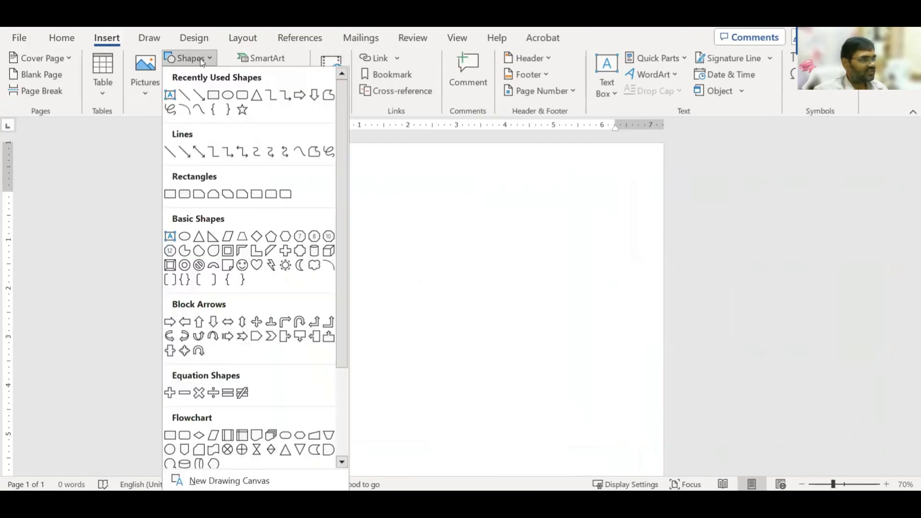
pyautogui.click(185, 95)
pyautogui.moveTo(336, 188)
pyautogui.mouseDown()
pyautogui.moveTo(419, 358)
pyautogui.moveTo(325, 257)
pyautogui.moveTo(385, 351)
pyautogui.moveTo(378, 265)
pyautogui.moveTo(375, 283)
pyautogui.moveTo(390, 287)
pyautogui.moveTo(351, 286)
pyautogui.moveTo(341, 334)
pyautogui.moveTo(358, 393)
pyautogui.mouseUp()
# - Extend both ends of the vertical line so it spans the full height of the page
pyautogui.scroll(-3, 430, 259)
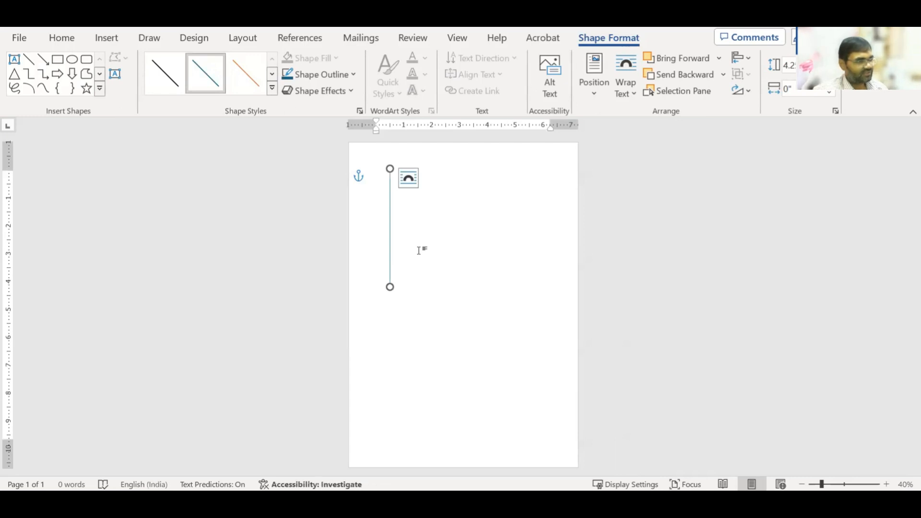
pyautogui.scroll(-2, 419, 250)
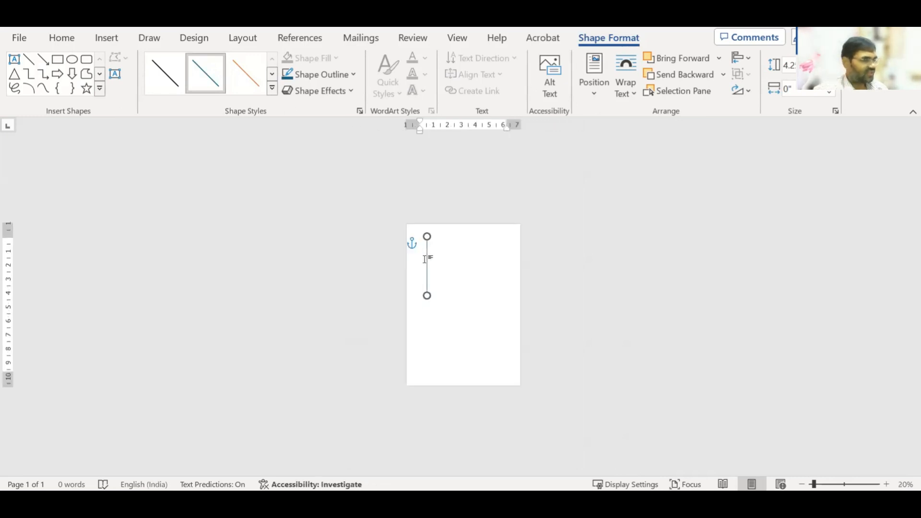
pyautogui.moveTo(427, 296); pyautogui.dragTo(456, 385)
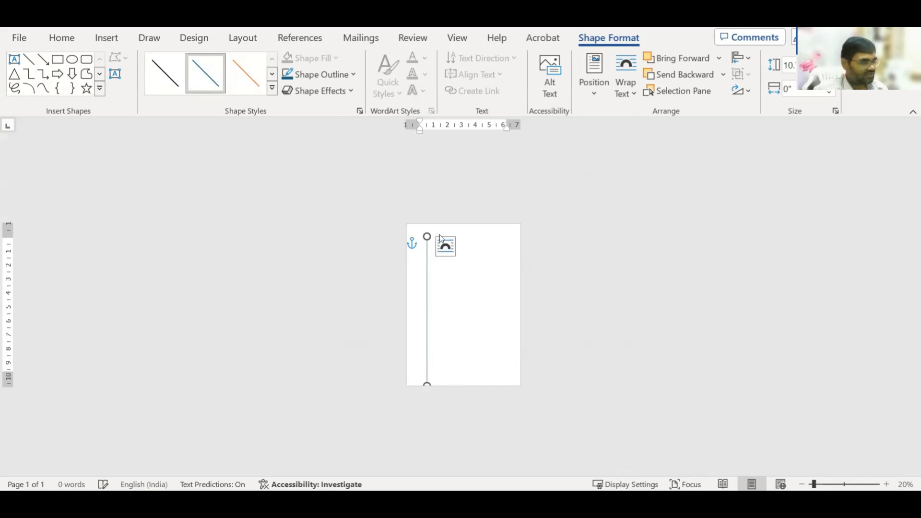
pyautogui.moveTo(427, 235); pyautogui.dragTo(449, 219)
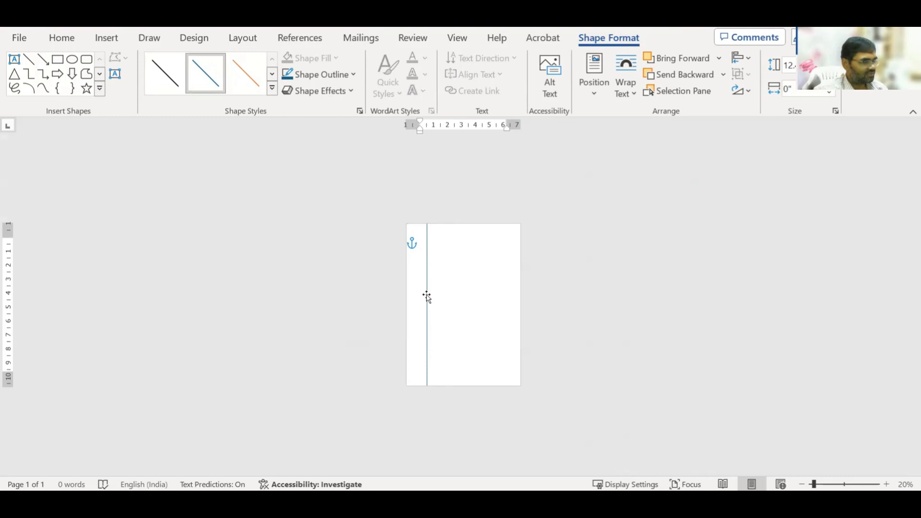
# - Move the full-height line slightly left into the page margin and compare it with the cover letter's left border line
pyautogui.moveTo(423, 295); pyautogui.dragTo(417, 294)
pyautogui.keyDown('ctrl'); pyautogui.scroll(5, 460, 302); pyautogui.keyUp('ctrl')
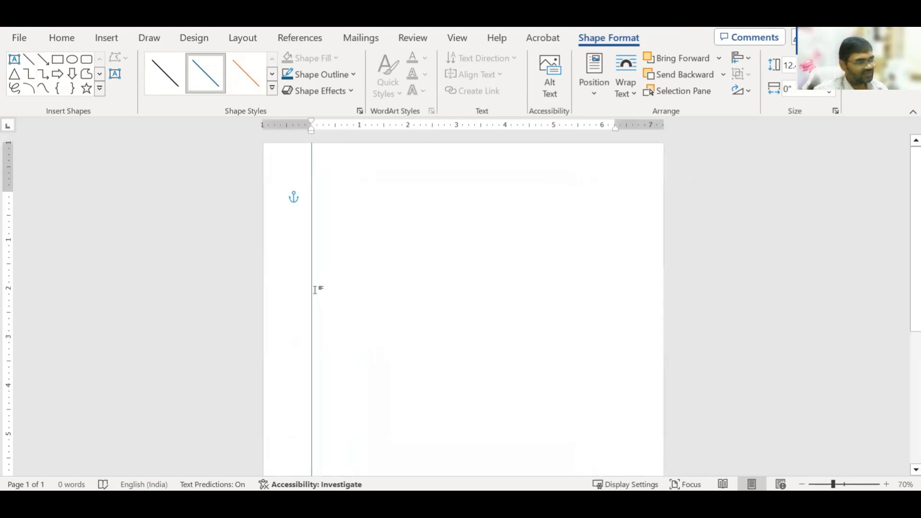
pyautogui.moveTo(313, 289)
pyautogui.mouseDown()
pyautogui.moveTo(267, 283)
pyautogui.moveTo(301, 284)
pyautogui.mouseUp()
pyautogui.keyDown('ctrl'); pyautogui.scroll(7, 350, 286); pyautogui.keyUp('ctrl')
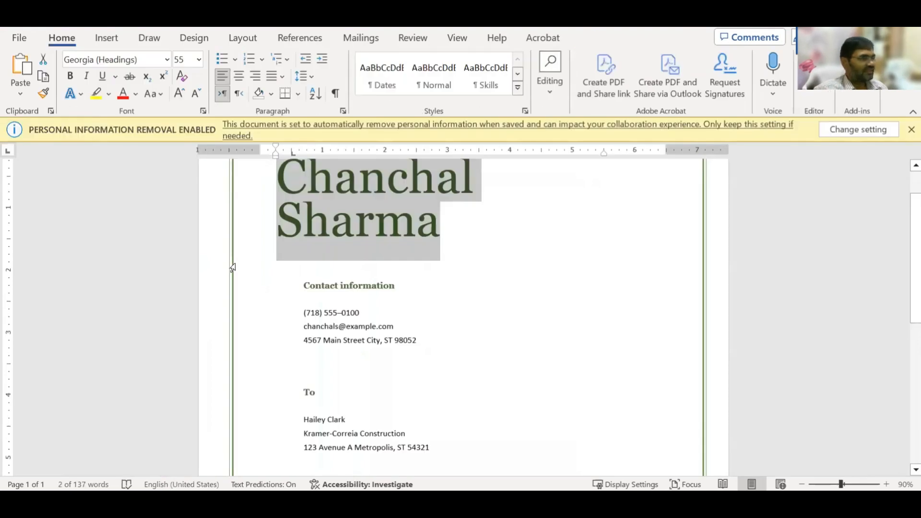
pyautogui.click(232, 268)
pyautogui.keyDown('ctrl'); pyautogui.scroll(7, 232, 267); pyautogui.keyUp('ctrl')
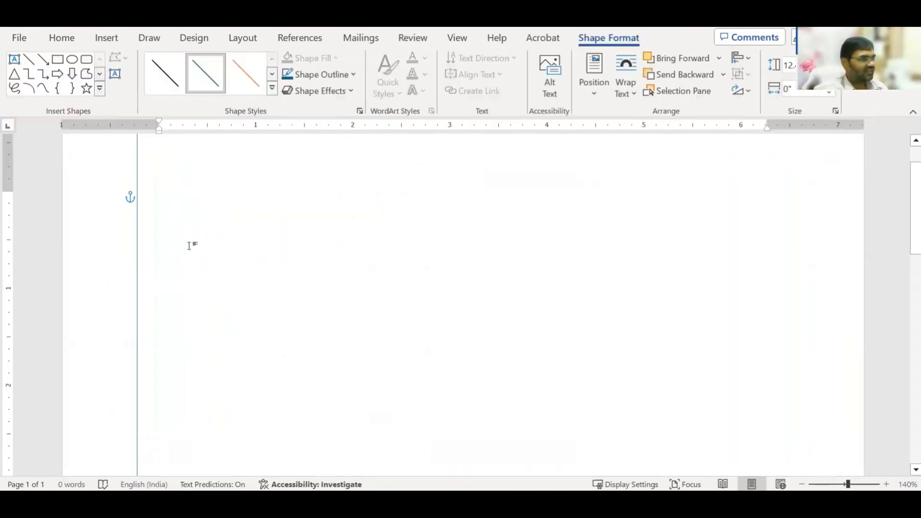
pyautogui.scroll(2, 218, 270)
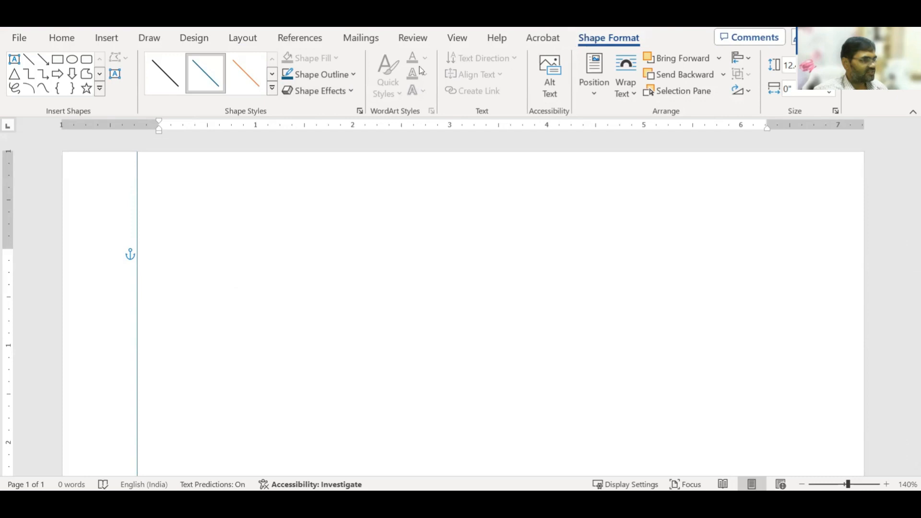
# - Set the vertical line's compound type to the double line made of one thick and one thin stroke
pyautogui.click(351, 75)
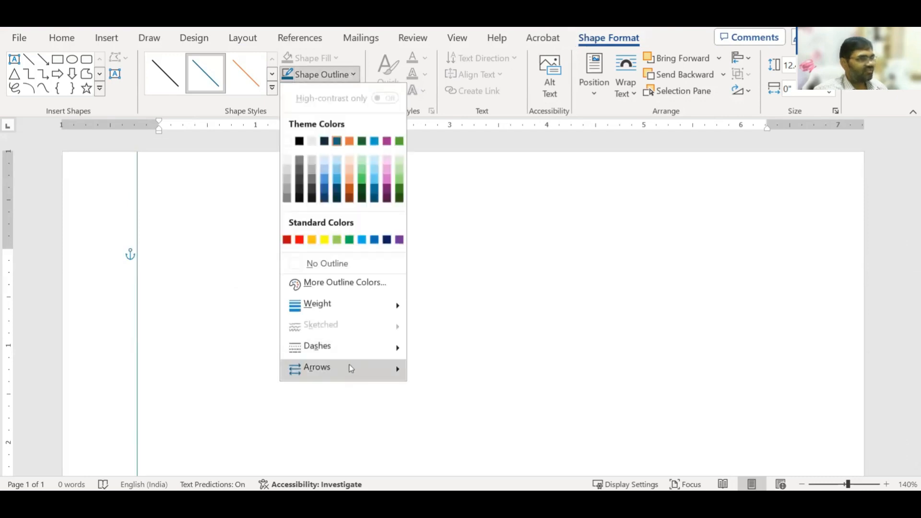
pyautogui.moveTo(340, 364)
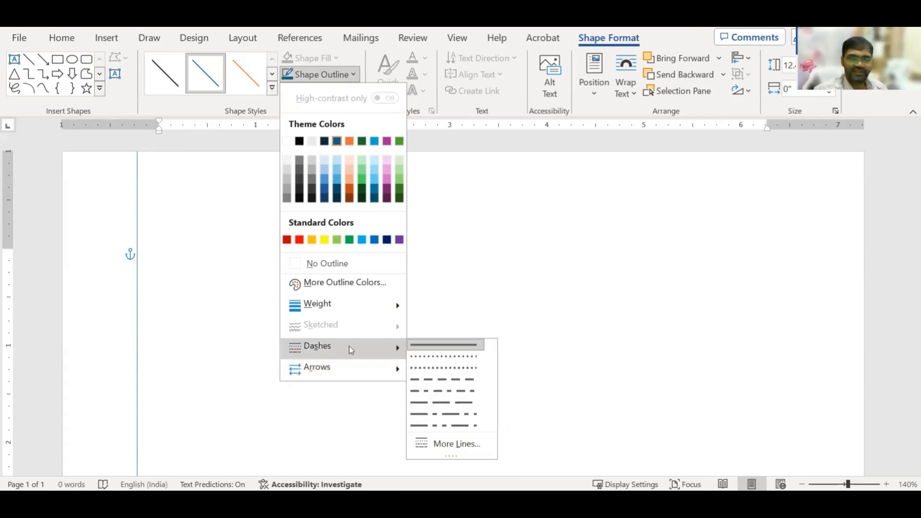
pyautogui.moveTo(371, 304)
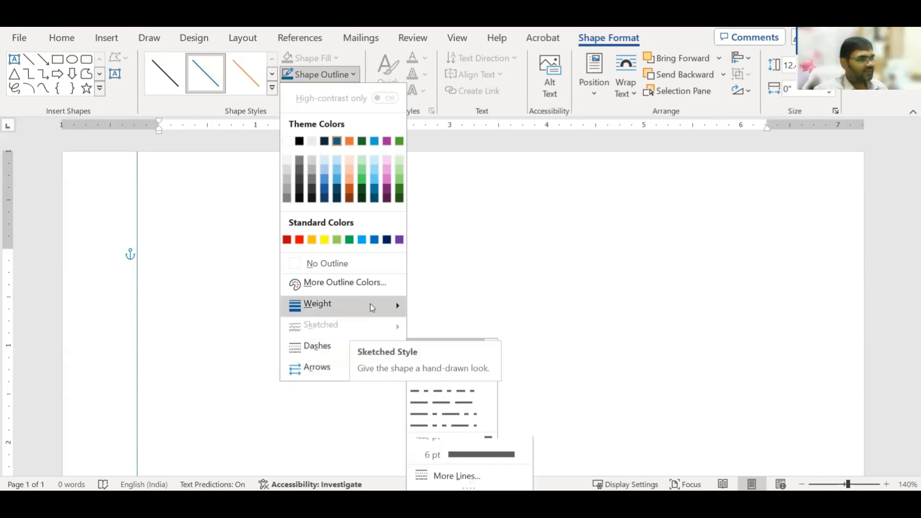
pyautogui.click(448, 476)
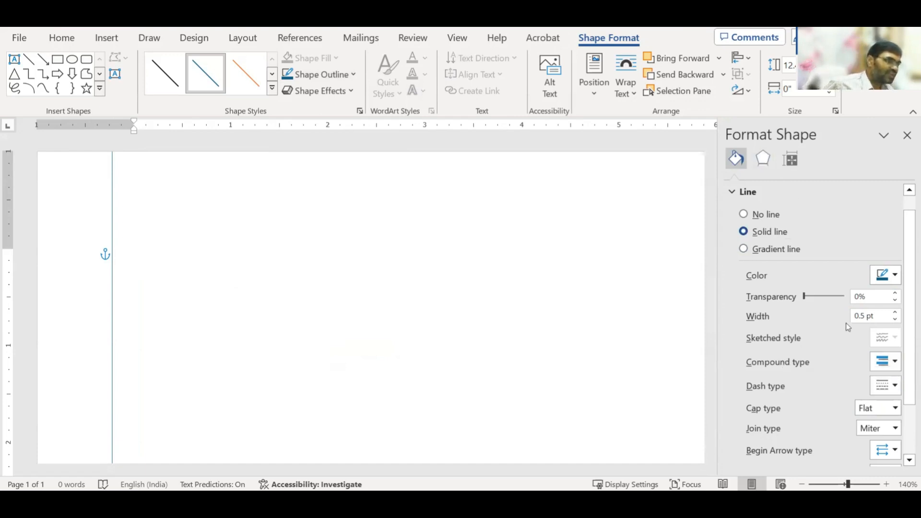
pyautogui.click(895, 366)
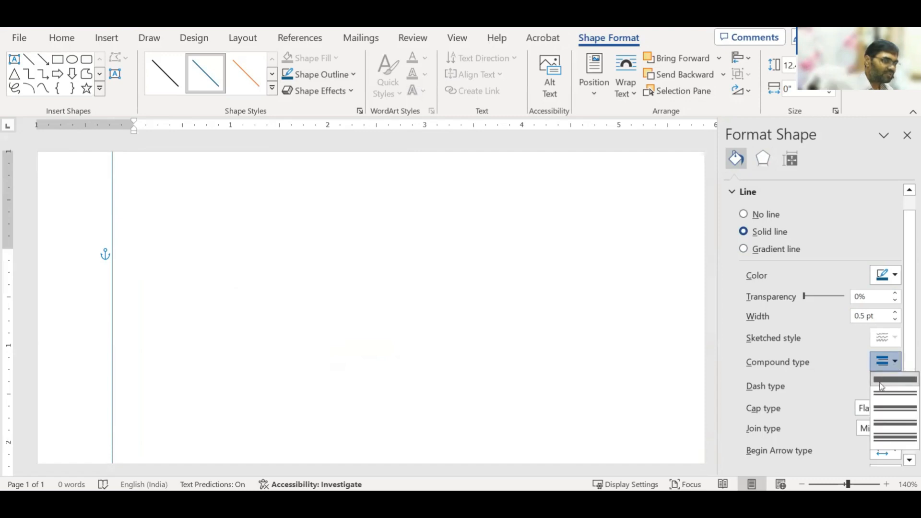
pyautogui.click(883, 411)
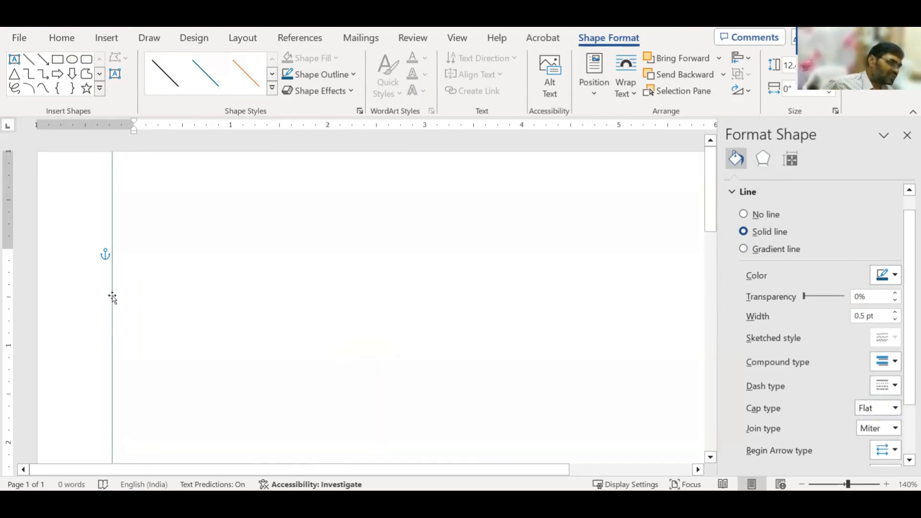
# - Move the line right to the text margin and increase its width to 5 pt
pyautogui.moveTo(112, 295); pyautogui.dragTo(134, 313)
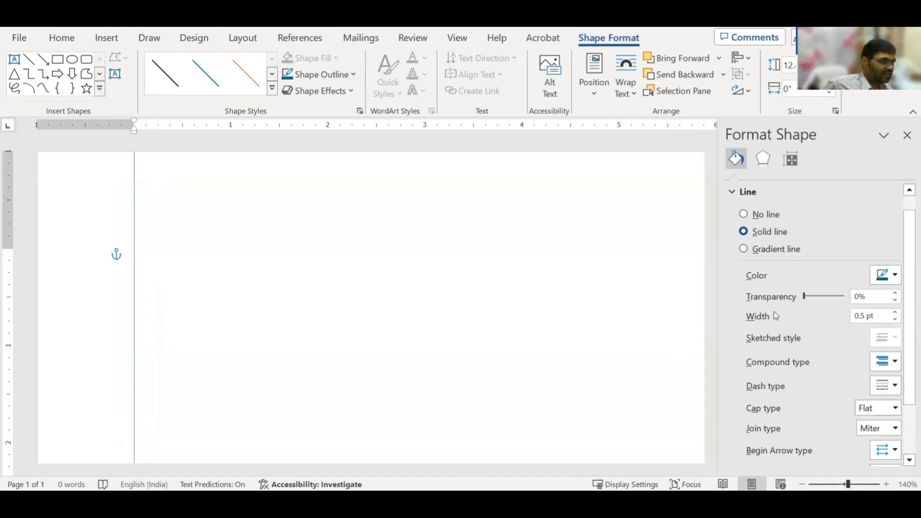
pyautogui.click(896, 313)
pyautogui.click(895, 313)
pyautogui.click(895, 312)
pyautogui.click(896, 313)
pyautogui.click(895, 313)
pyautogui.click(895, 313)
pyautogui.click(896, 312)
pyautogui.click(896, 313)
pyautogui.click(895, 313)
pyautogui.click(895, 313)
pyautogui.click(895, 312)
pyautogui.click(895, 313)
pyautogui.click(896, 313)
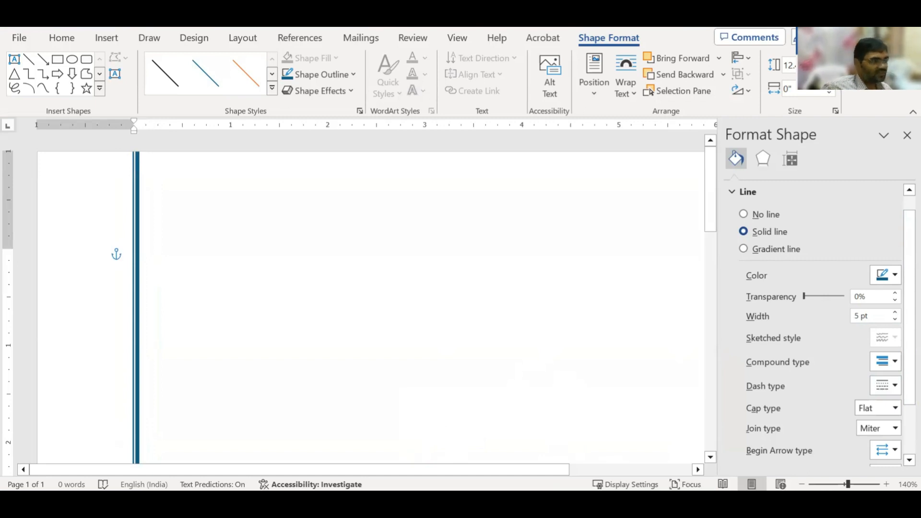
# - Check the cover letter's left border and move the new line to a matching place about halfway into the left page margin
pyautogui.click(495, 458)
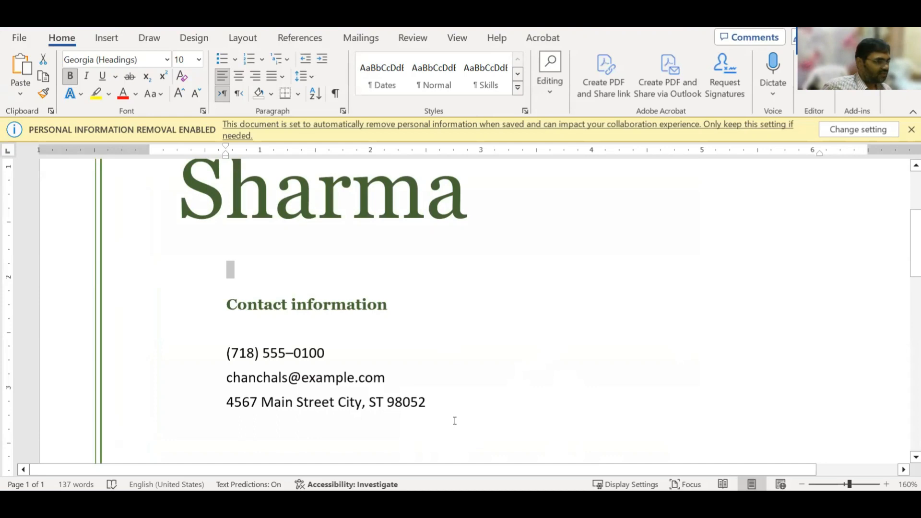
pyautogui.moveTo(471, 447)
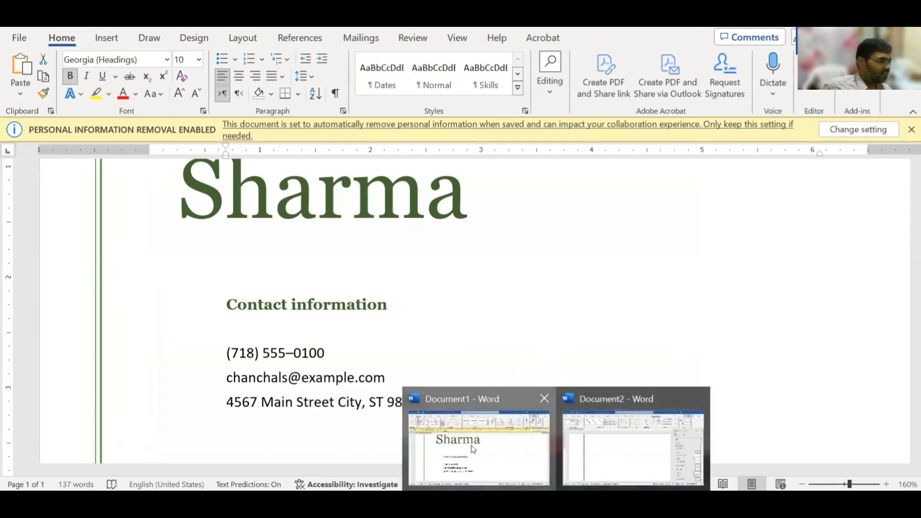
pyautogui.click(637, 460)
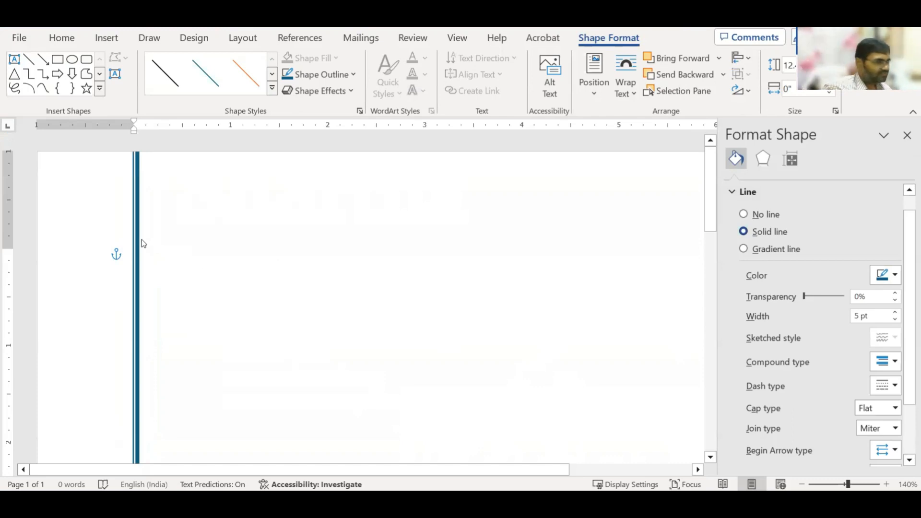
pyautogui.moveTo(137, 252); pyautogui.dragTo(90, 233)
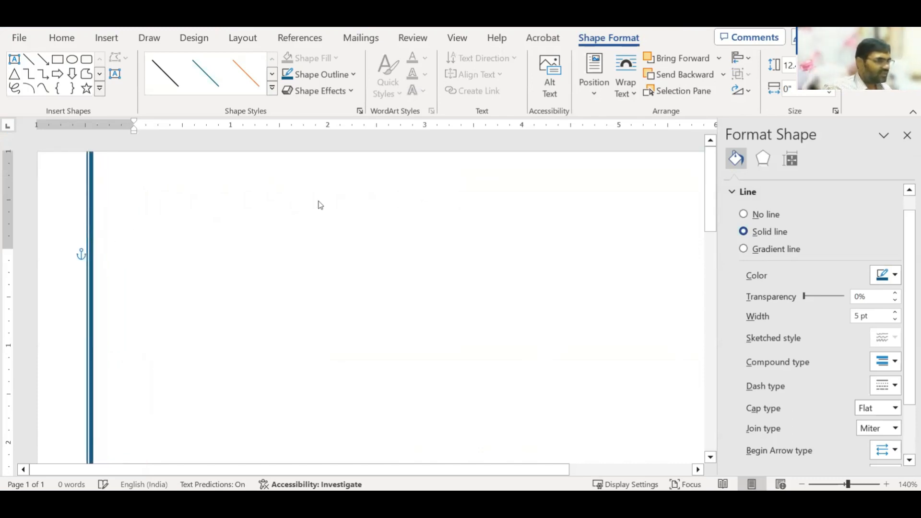
# - Change the line's outline color to a dark green theme color
pyautogui.click(352, 75)
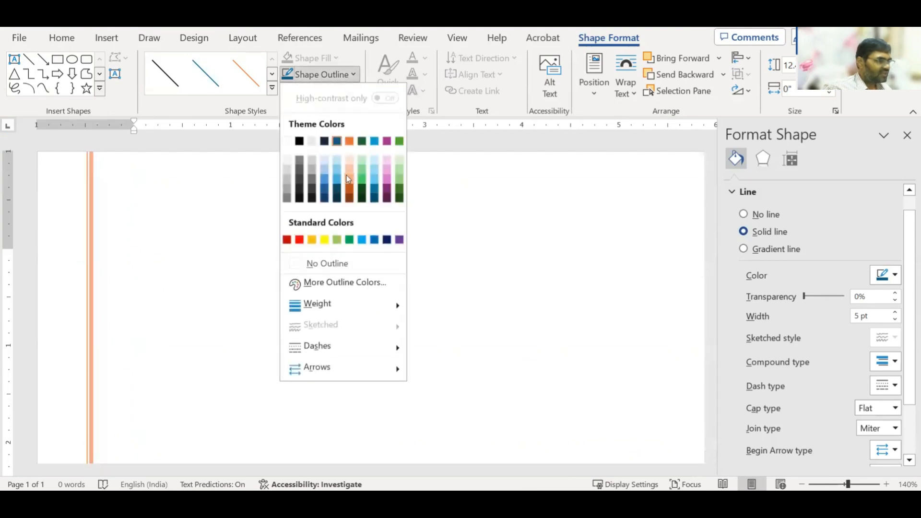
pyautogui.click(362, 188)
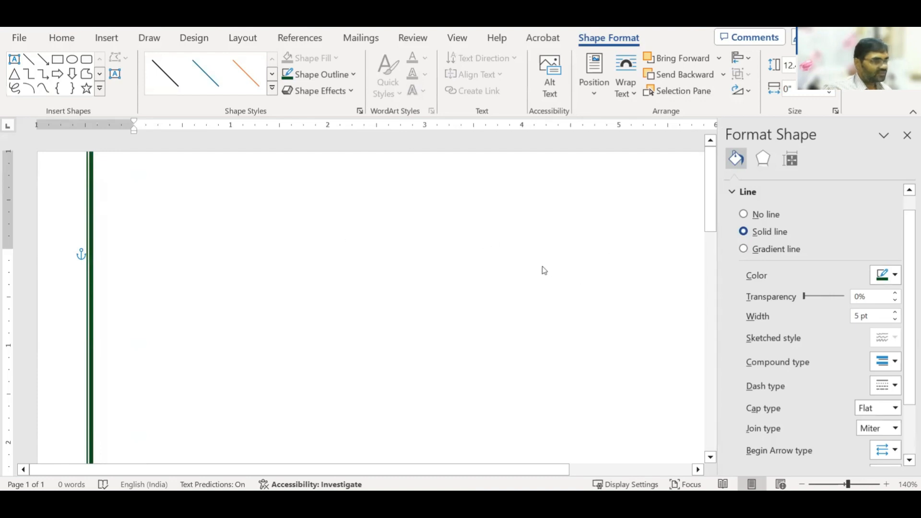
pyautogui.keyDown('ctrl'); pyautogui.scroll(-4, 512, 270); pyautogui.keyUp('ctrl')
pyautogui.keyDown('ctrl'); pyautogui.scroll(-2, 513, 270); pyautogui.keyUp('ctrl')
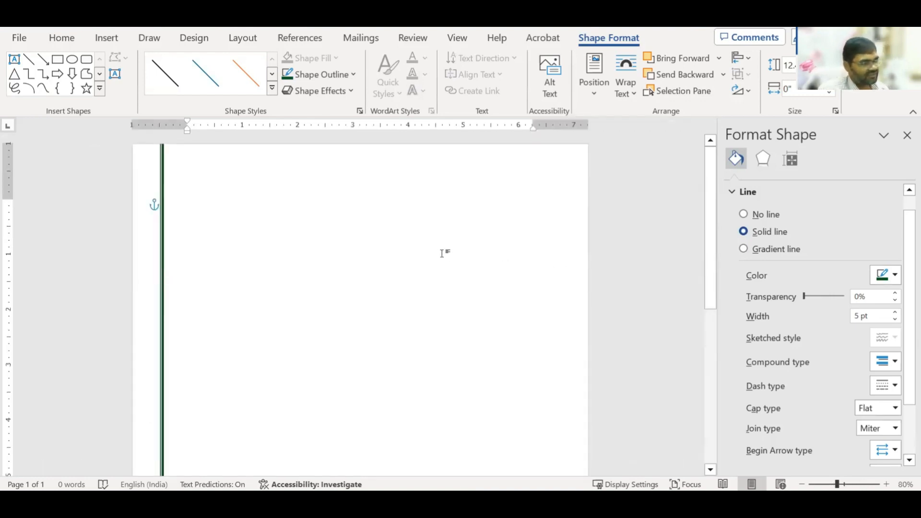
# - Try placing a pasted duplicate of the green line near the page's right edge, and delete the duplicate
pyautogui.hotkey('ctrl', 'v')
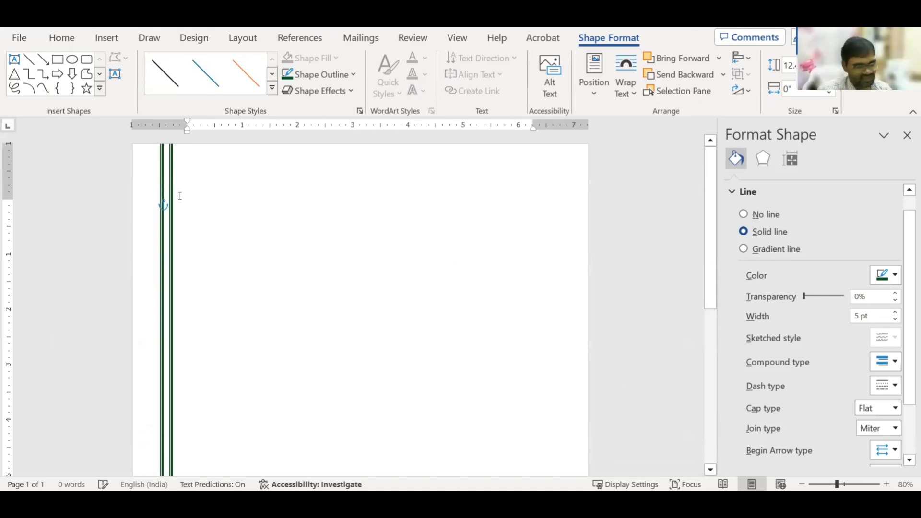
pyautogui.moveTo(171, 191); pyautogui.dragTo(557, 192)
pyautogui.press('Delete')
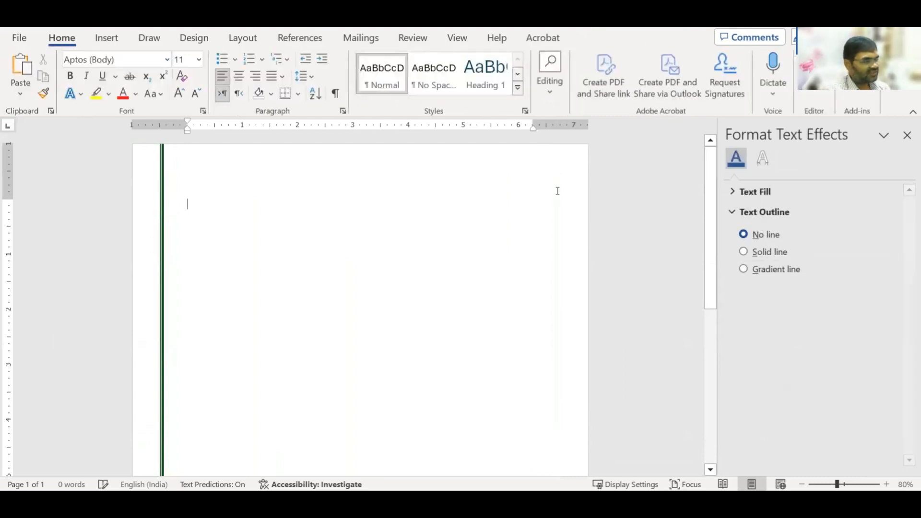
# - Try copying the green line straight across to the right page margin in one move, and delete that copy
pyautogui.click(161, 167)
pyautogui.moveTo(158, 177); pyautogui.dragTo(564, 194)
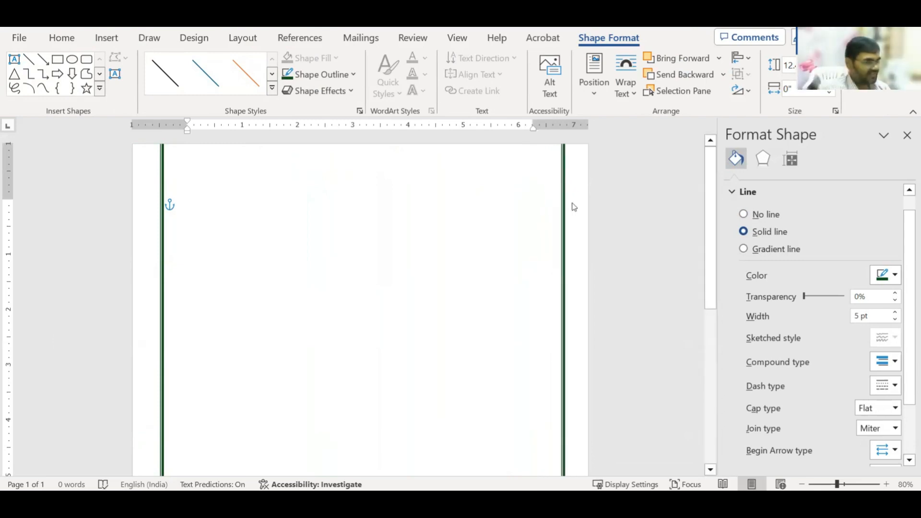
pyautogui.press('Delete')
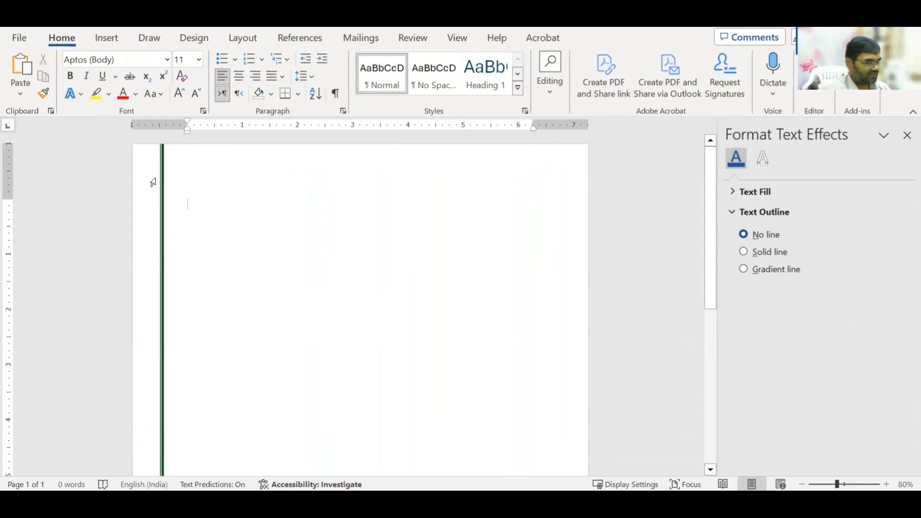
# - Copy the green line into the right page margin and reverse the copy's compound type so its thick stroke faces inward
pyautogui.moveTo(163, 174); pyautogui.dragTo(309, 226)
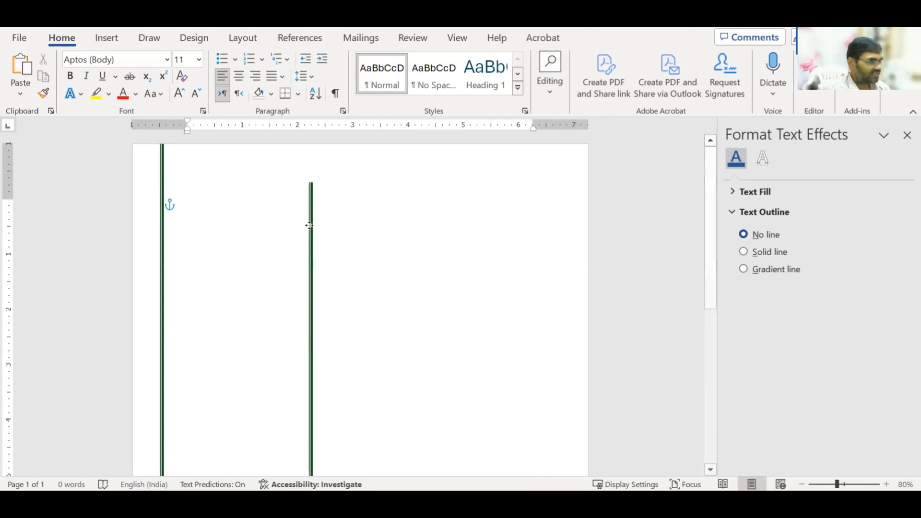
pyautogui.moveTo(309, 226); pyautogui.dragTo(561, 243)
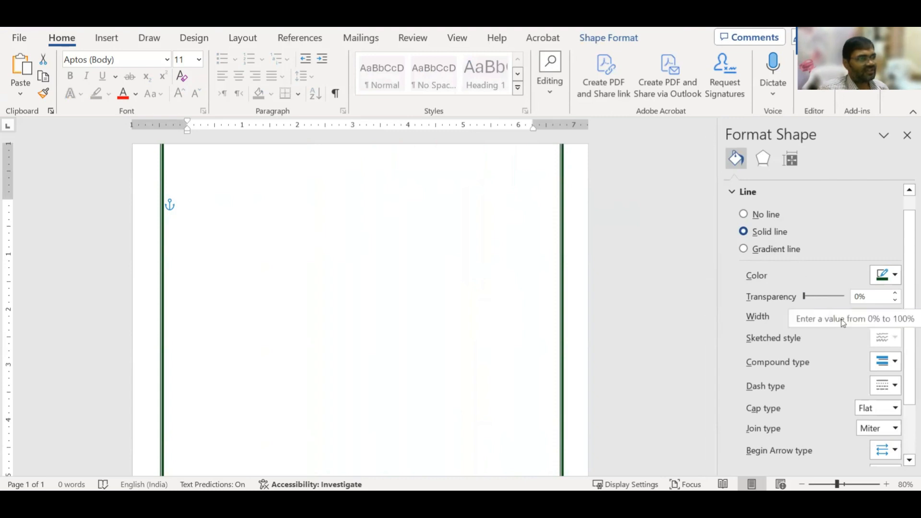
pyautogui.click(891, 369)
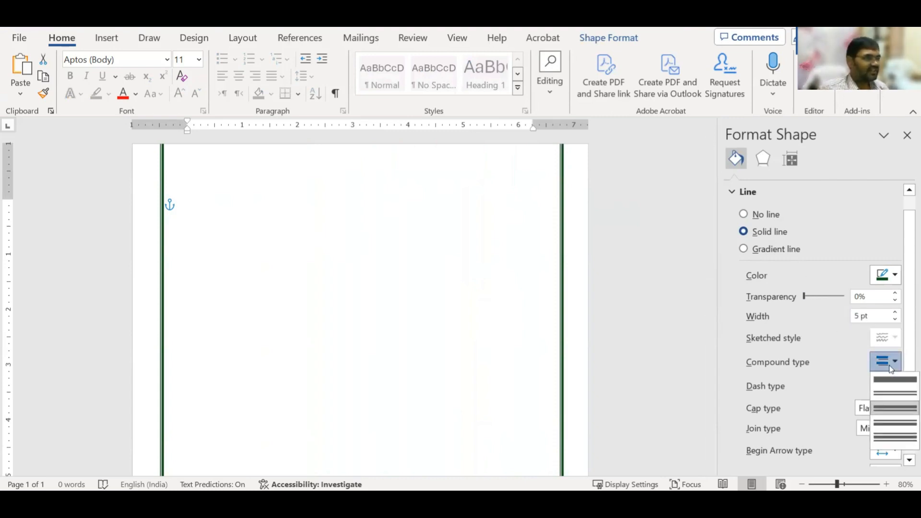
pyautogui.click(893, 421)
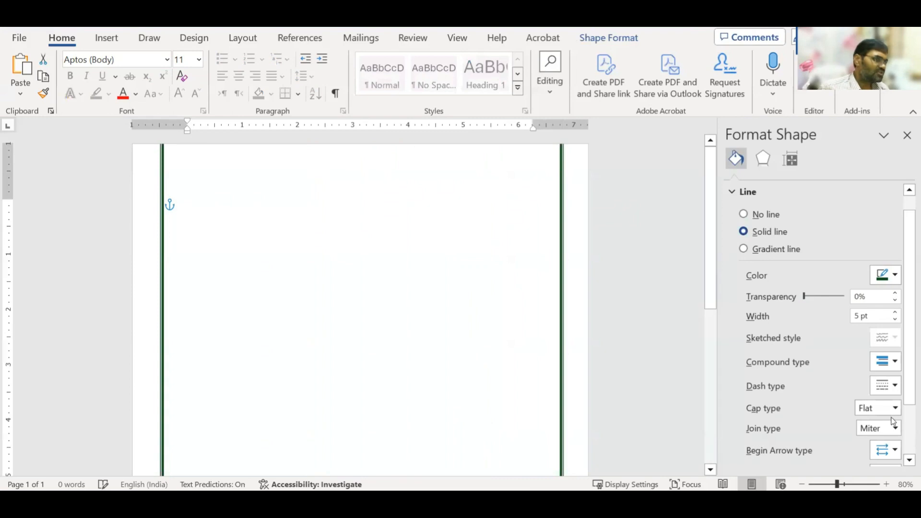
pyautogui.click(437, 306)
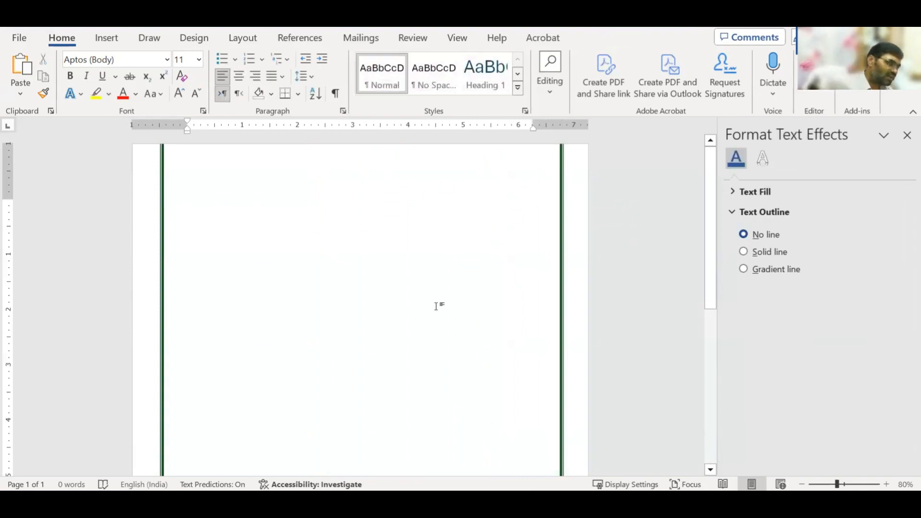
pyautogui.scroll(-10, 437, 306)
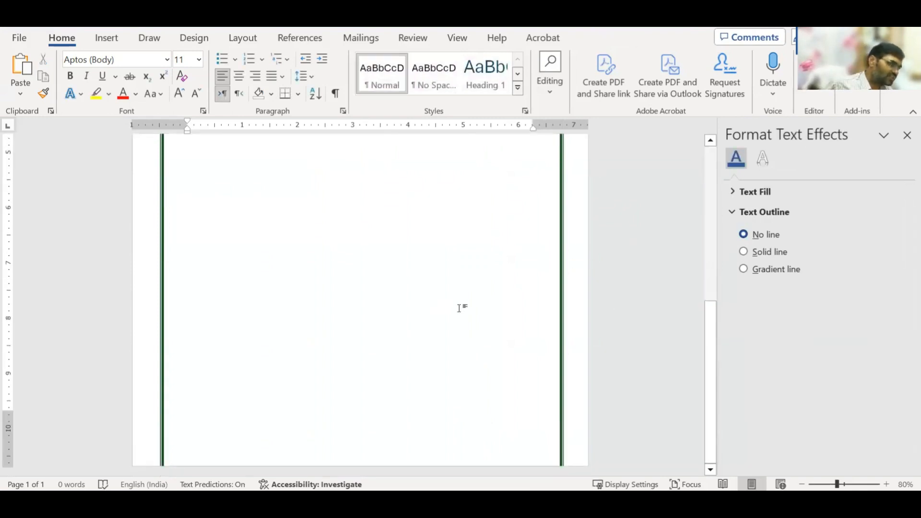
# - Group the two green vertical border lines into a single object
pyautogui.keyDown('ctrl'); pyautogui.scroll(-7, 463, 287); pyautogui.keyUp('ctrl')
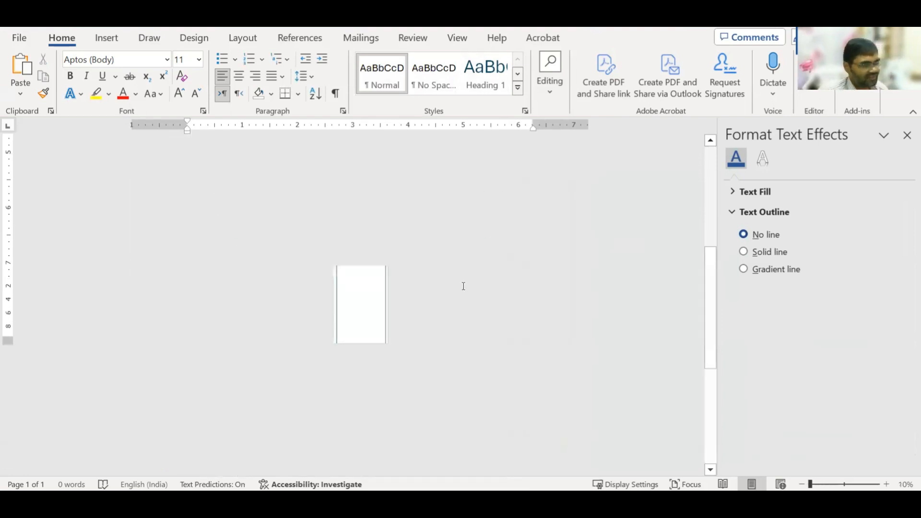
pyautogui.keyDown('ctrl'); pyautogui.scroll(3, 381, 291); pyautogui.keyUp('ctrl')
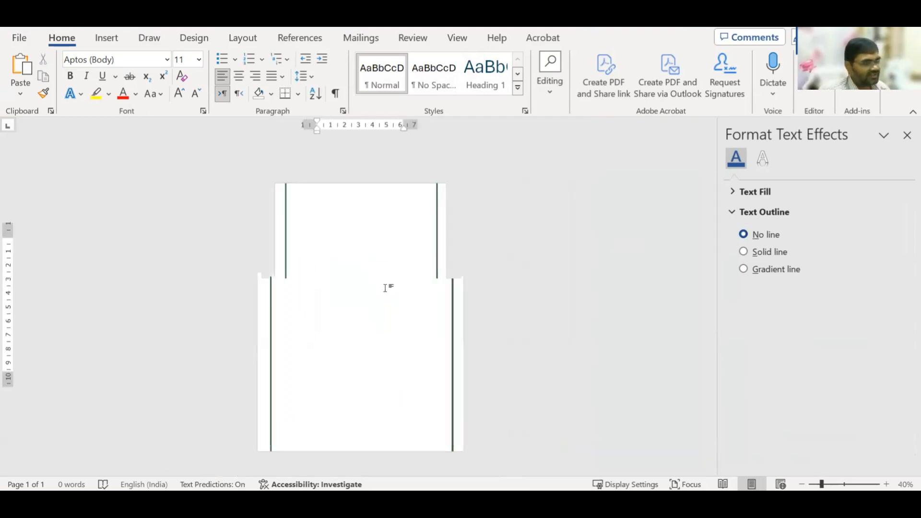
pyautogui.click(261, 216)
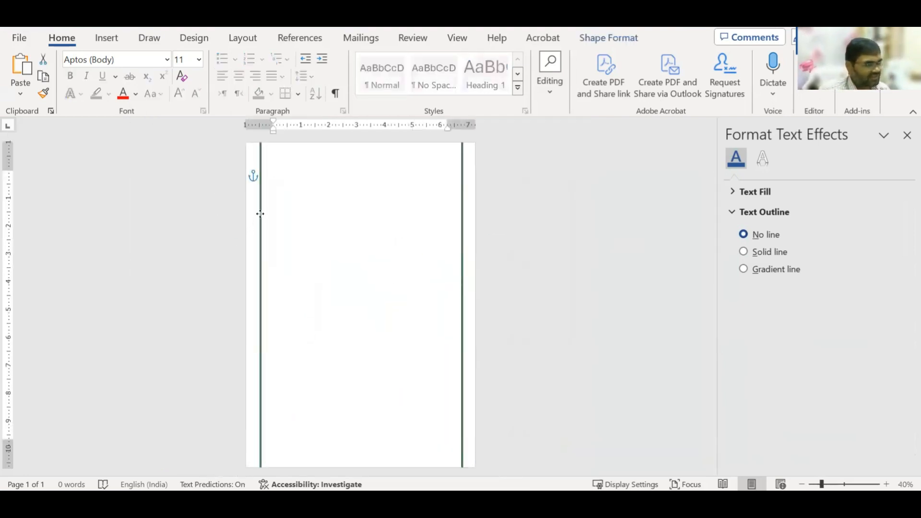
pyautogui.click(464, 225)
pyautogui.moveTo(464, 224)
pyautogui.mouseDown()
pyautogui.moveTo(454, 267)
pyautogui.moveTo(437, 272)
pyautogui.moveTo(451, 261)
pyautogui.moveTo(445, 232)
pyautogui.moveTo(459, 232)
pyautogui.mouseUp()
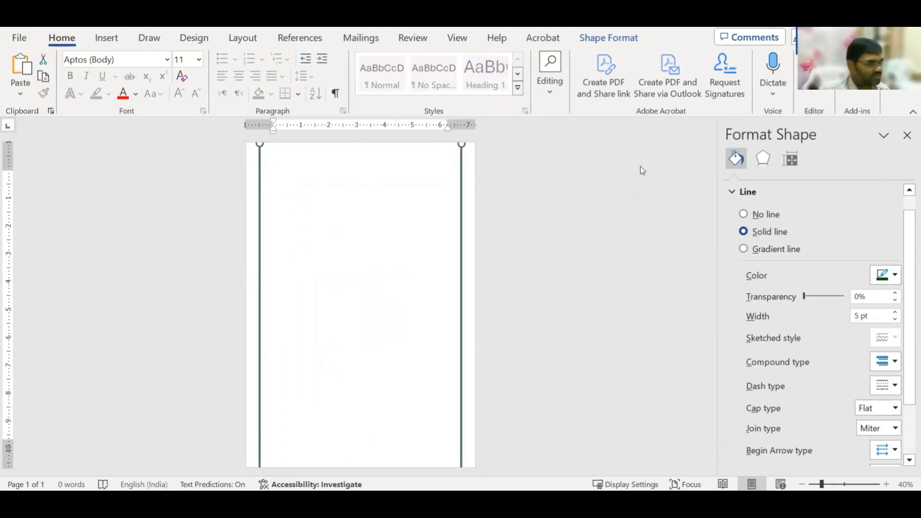
pyautogui.click(623, 39)
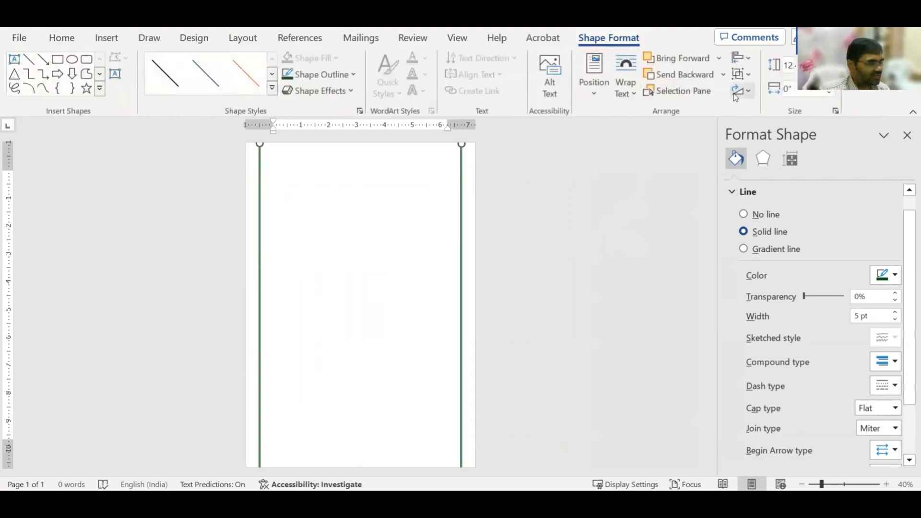
pyautogui.click(751, 77)
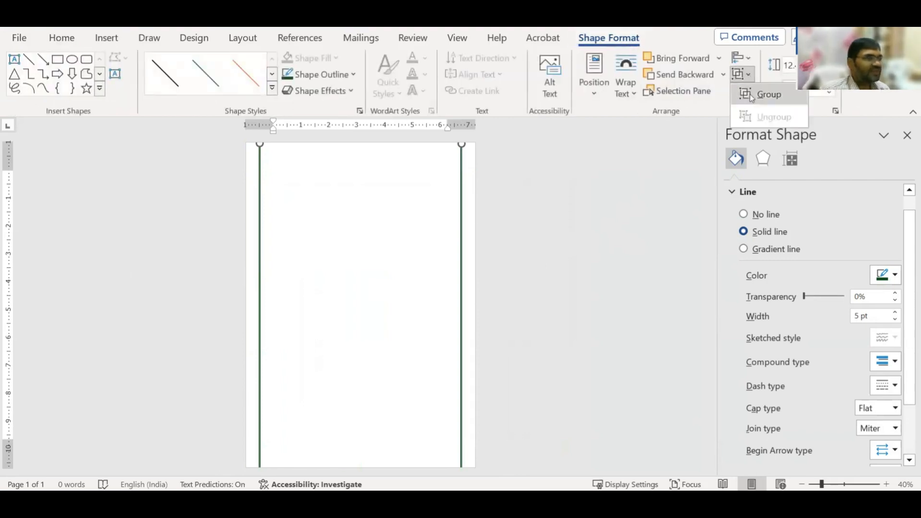
pyautogui.click(765, 92)
pyautogui.click(552, 190)
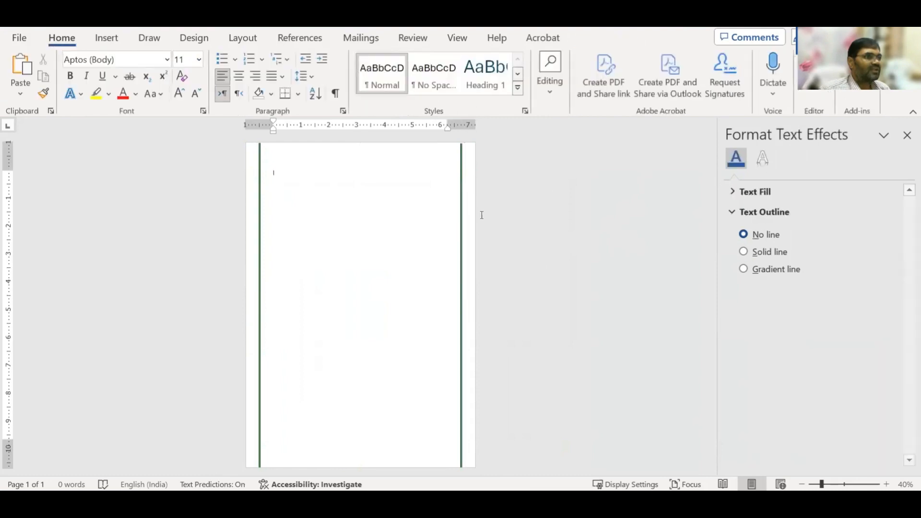
# - Try nudging the grouped border lines slightly to the left
pyautogui.moveTo(462, 212)
pyautogui.mouseDown()
pyautogui.moveTo(473, 210)
pyautogui.moveTo(445, 205)
pyautogui.moveTo(466, 203)
pyautogui.moveTo(453, 220)
pyautogui.moveTo(460, 216)
pyautogui.mouseUp()
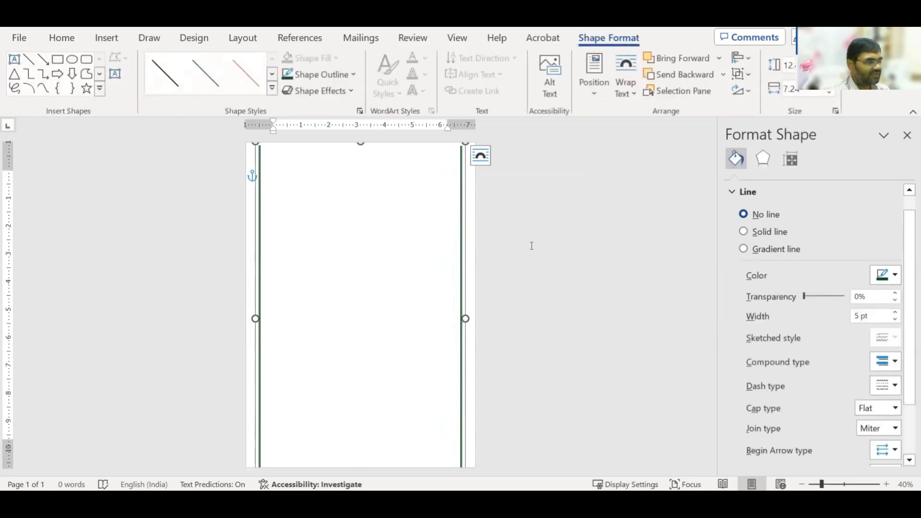
pyautogui.press('Left')
pyautogui.press('Left')
pyautogui.press('Left')
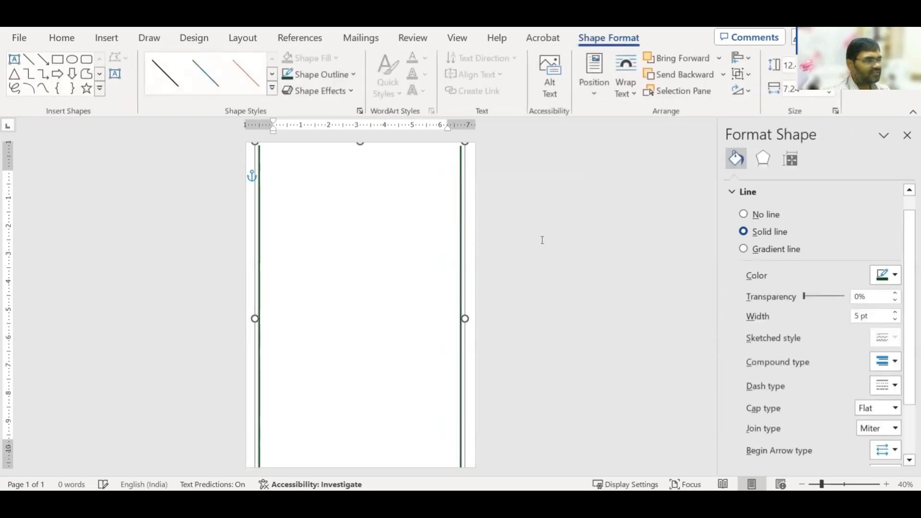
pyautogui.click(411, 239)
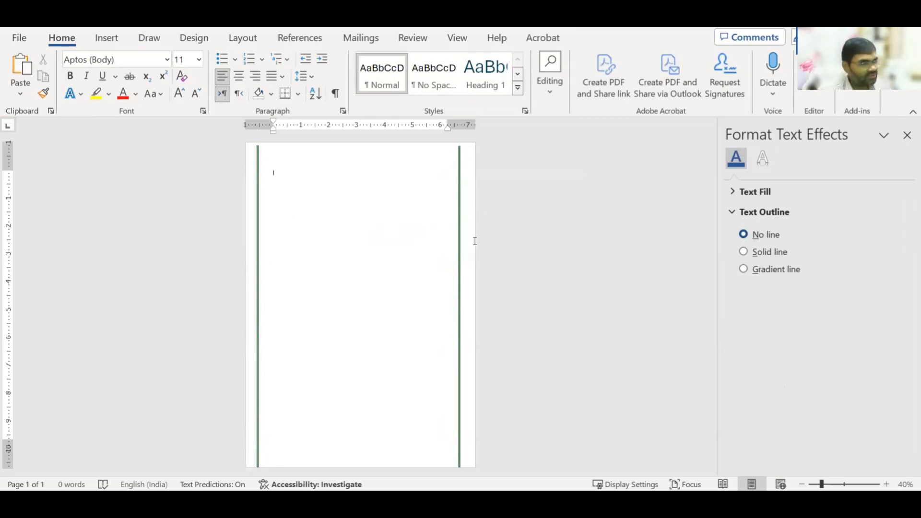
# - Align the grouped border lines to the horizontal center and vertical middle, relative to the margins
pyautogui.click(459, 228)
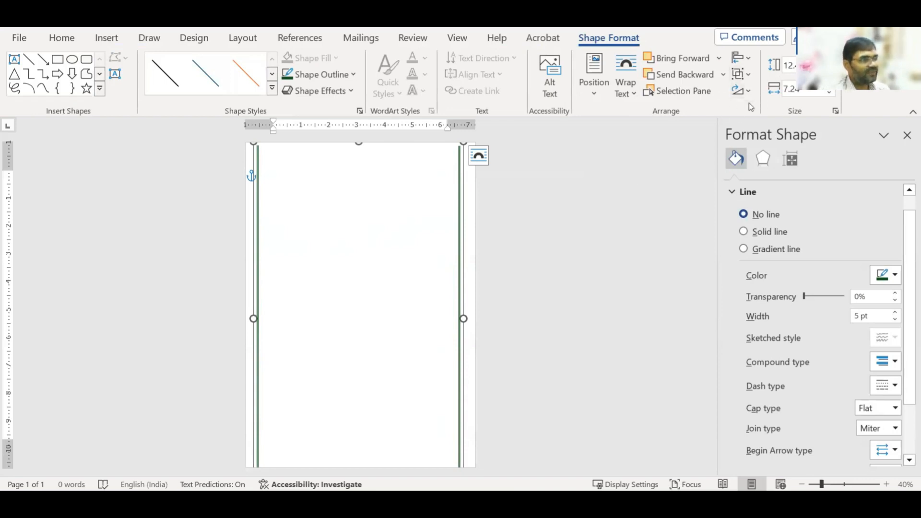
pyautogui.click(751, 61)
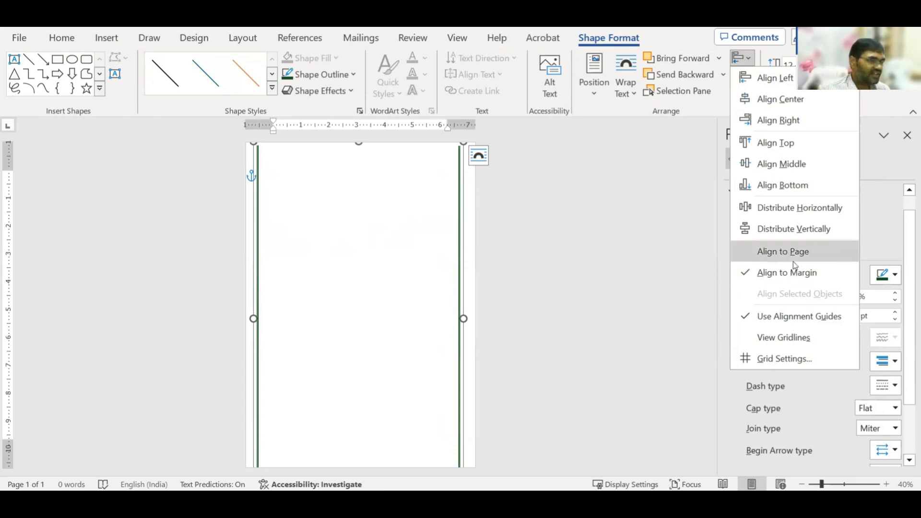
pyautogui.click(778, 98)
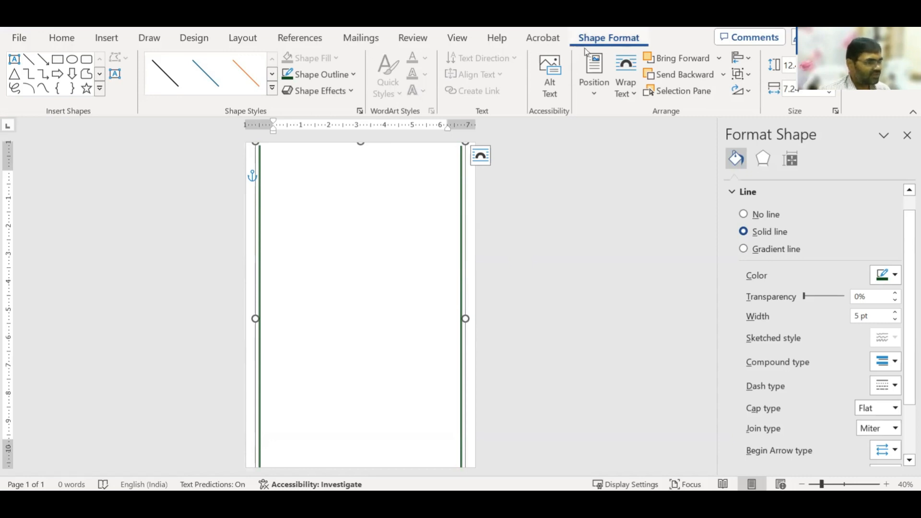
pyautogui.click(741, 58)
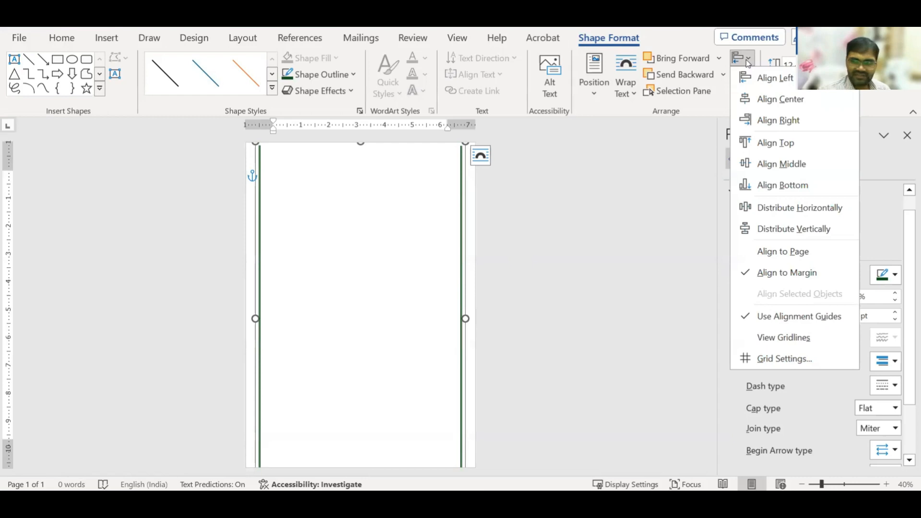
pyautogui.click(806, 168)
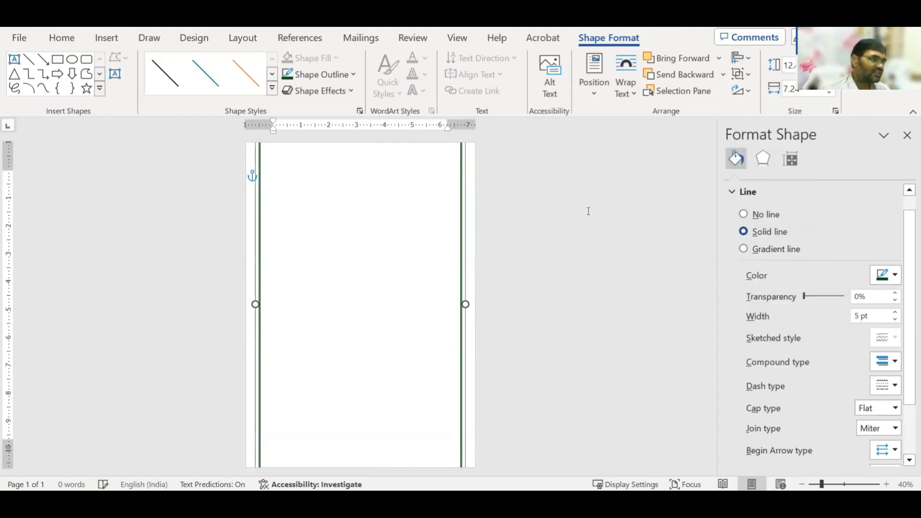
pyautogui.click(560, 221)
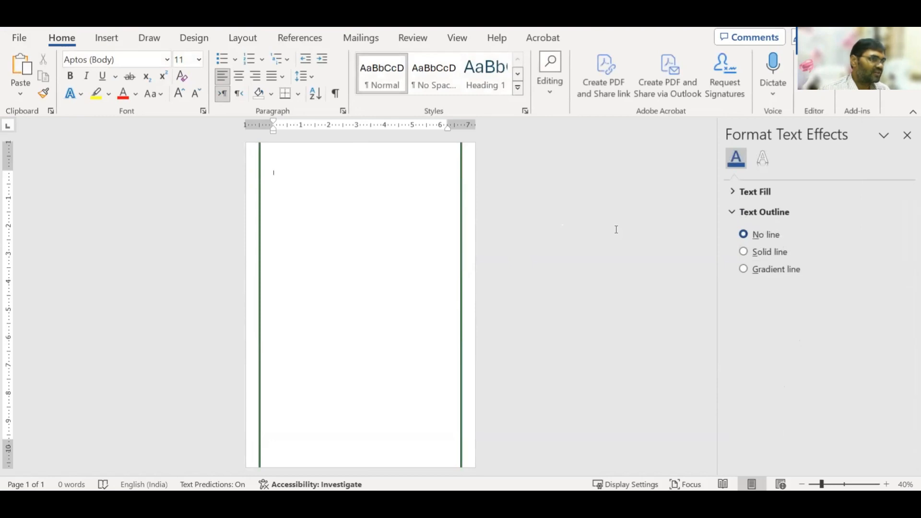
# - Start saving the document locally, choosing the "Microsoft Word & GoogleDocs_Training Program_February 2024" folder on drive D as the location
pyautogui.hotkey('ctrl', 's')
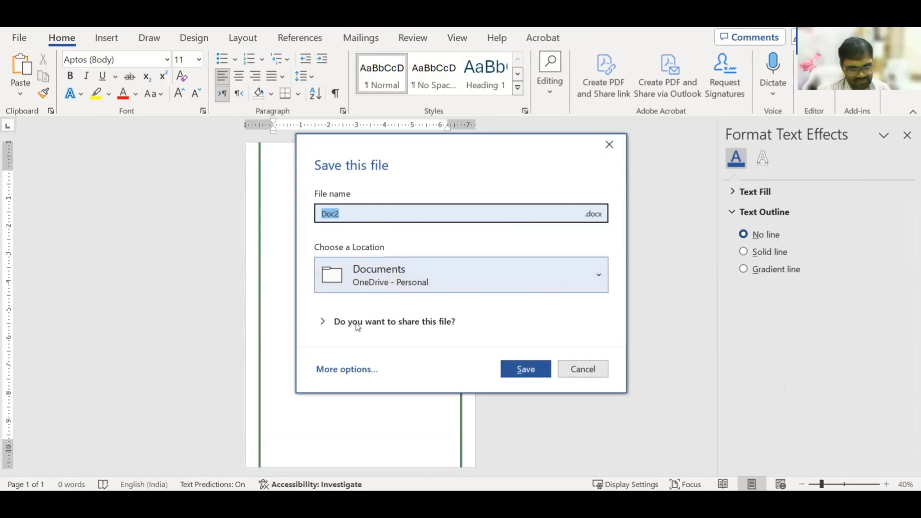
pyautogui.click(346, 369)
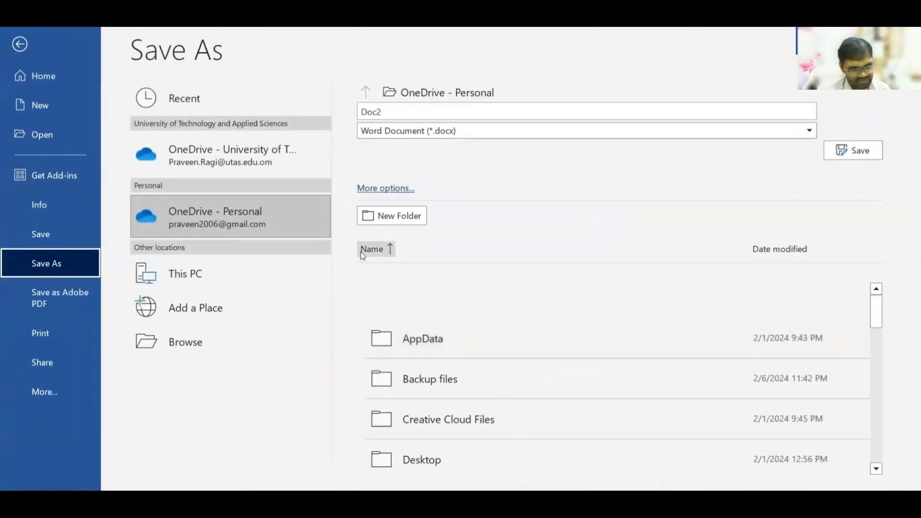
pyautogui.doubleClick(247, 280)
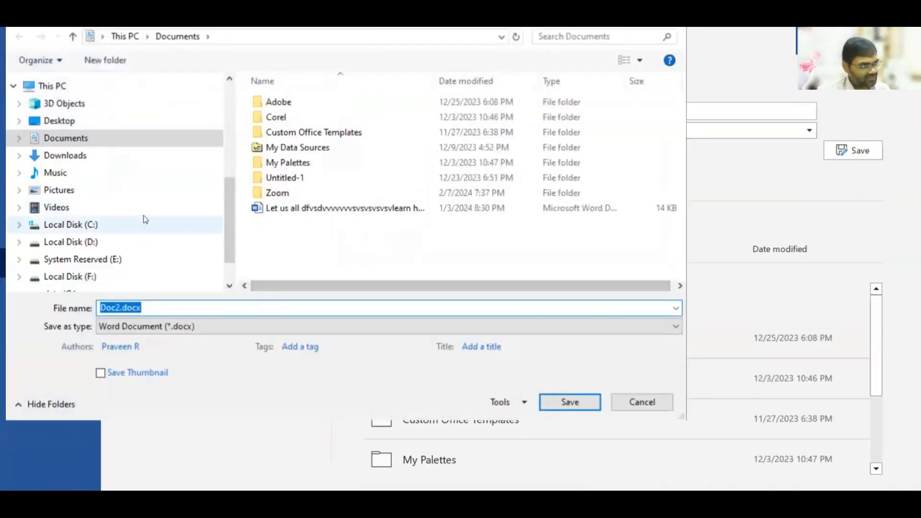
pyautogui.click(102, 246)
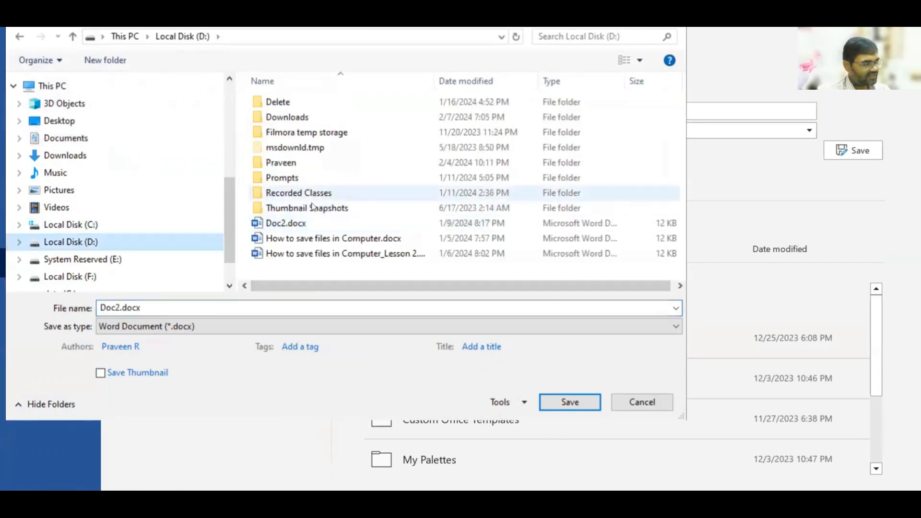
pyautogui.doubleClick(277, 163)
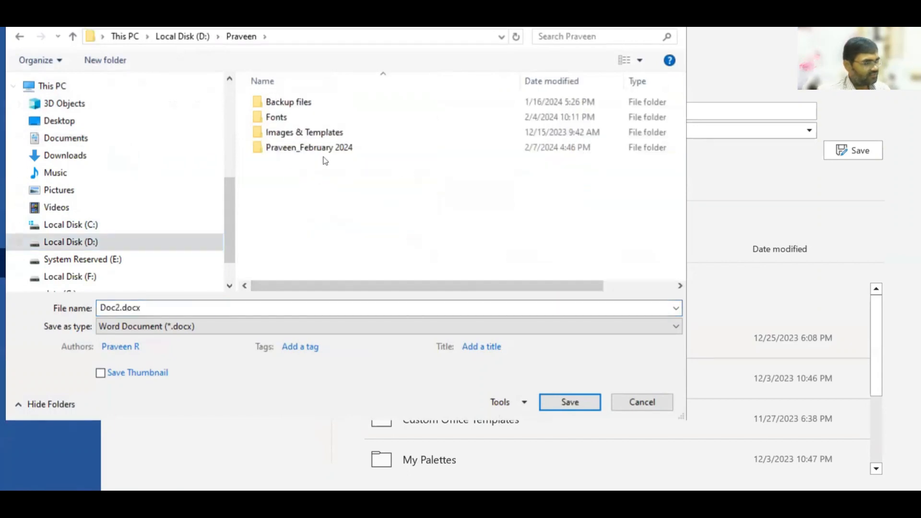
pyautogui.doubleClick(312, 148)
pyautogui.click(344, 177)
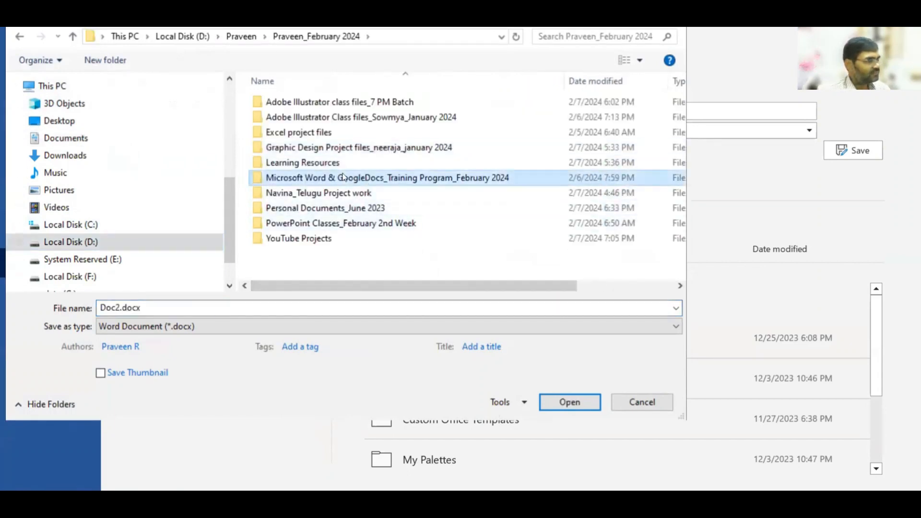
pyautogui.doubleClick(343, 177)
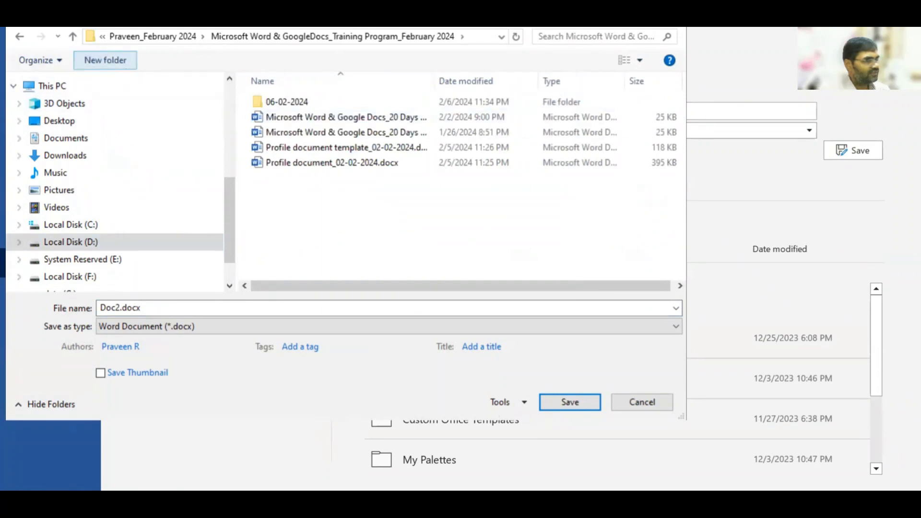
# - Create a subfolder called 07-02-2024 in the training program folder and open it
pyautogui.click(105, 60)
pyautogui.write('0')
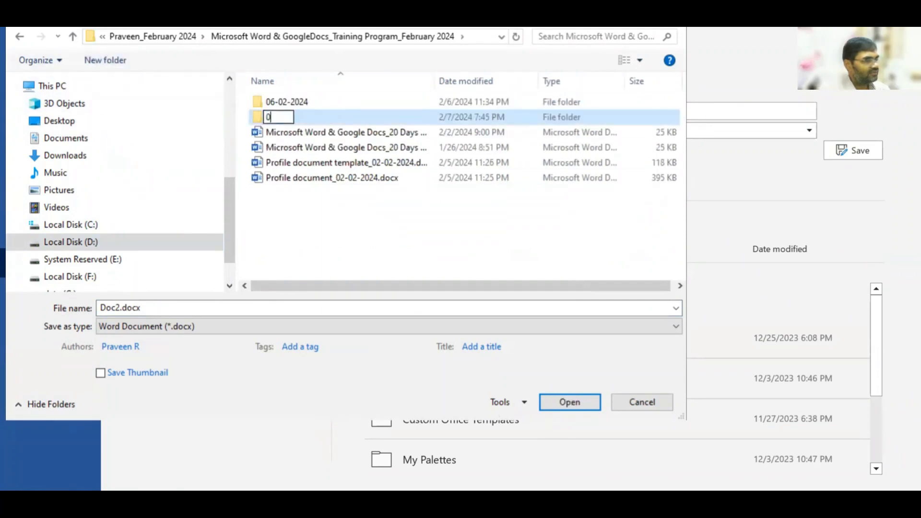
pyautogui.write('7-02-2024')
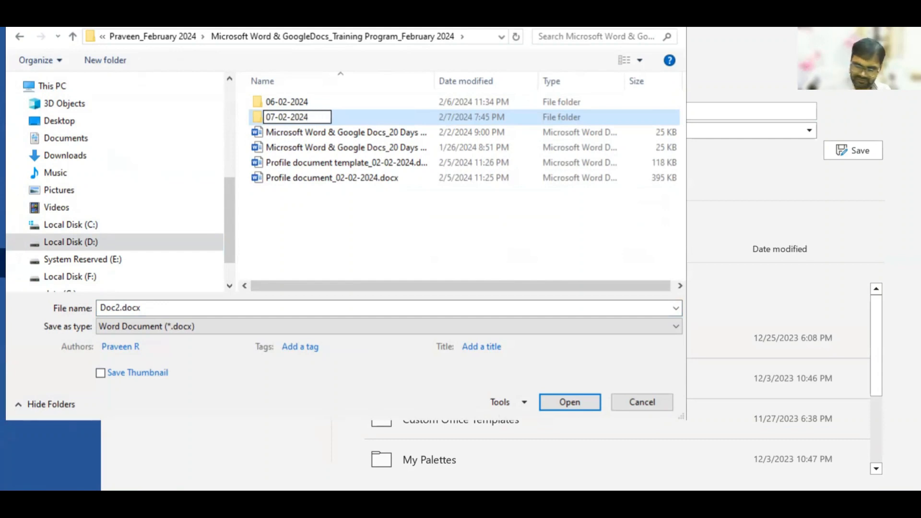
pyautogui.press('Return')
pyautogui.press('Return')
# - Save the document as "Letter formatting_07-02-2024.docx" in the 07-02-2024 folder
pyautogui.write('Lettedr')
pyautogui.press('BackSpace')
pyautogui.press('BackSpace')
pyautogui.write('r formatting_07-')
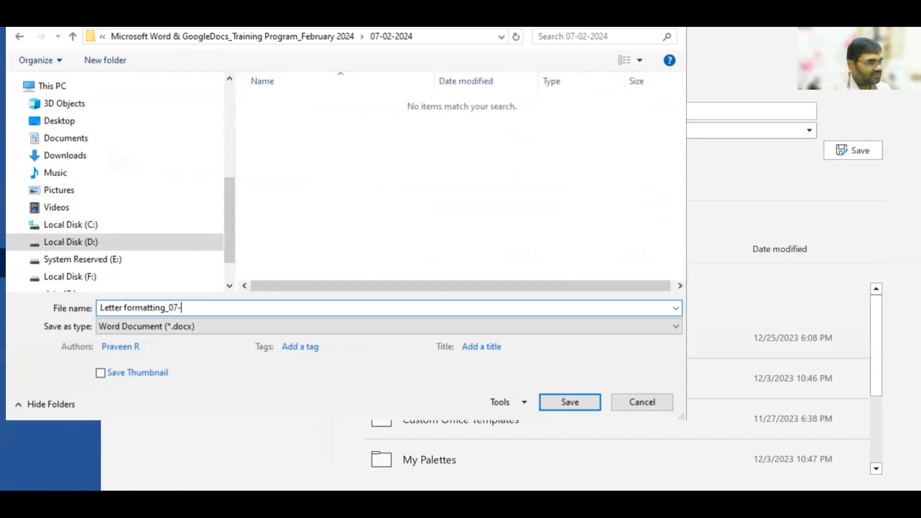
pyautogui.write('02-2024.docx')
pyautogui.press('Return')
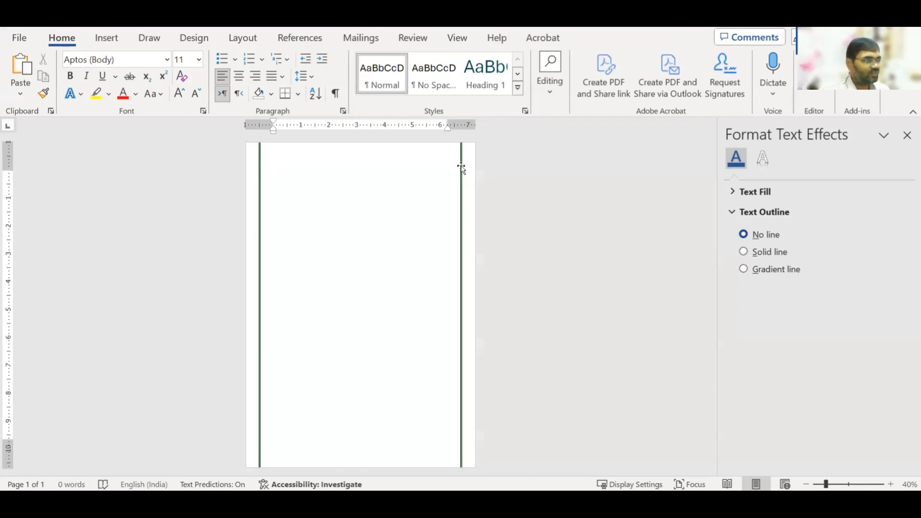
# - Draw a rectangle about 2.3 inches wide and 0.6 inches tall near the page's upper-left corner, inside the green border
pyautogui.keyDown('ctrl'); pyautogui.scroll(5, 528, 214); pyautogui.keyUp('ctrl')
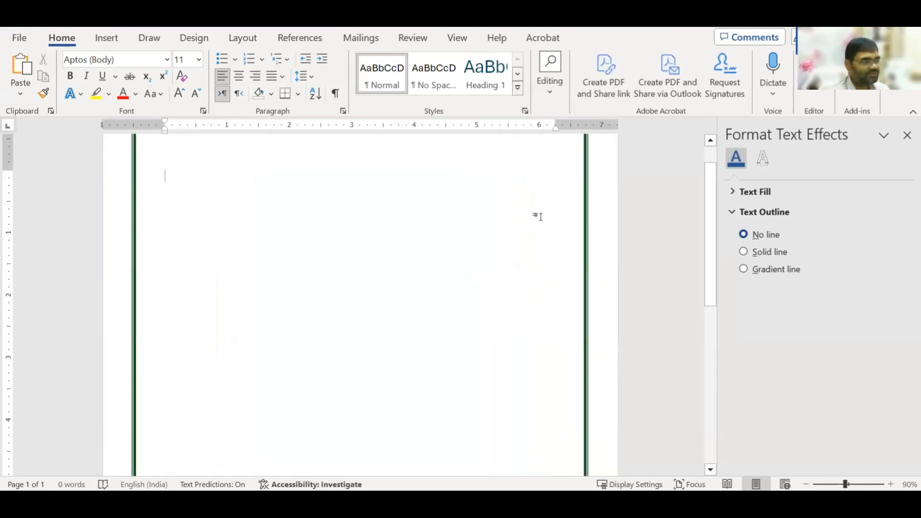
pyautogui.scroll(1, 532, 217)
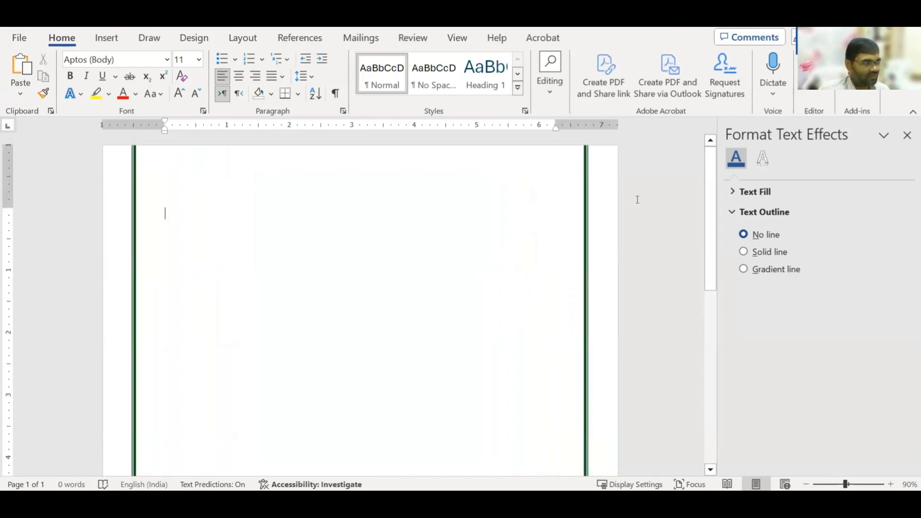
pyautogui.click(106, 37)
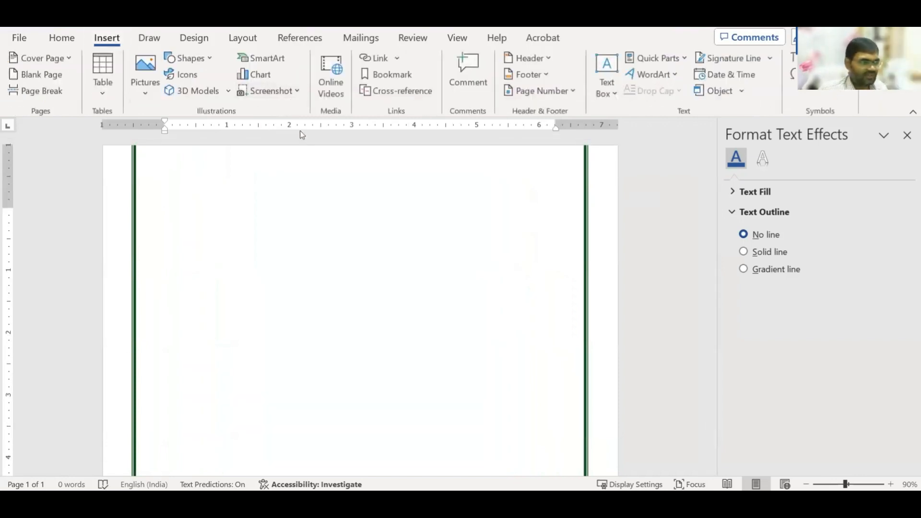
pyautogui.click(188, 58)
pyautogui.click(214, 95)
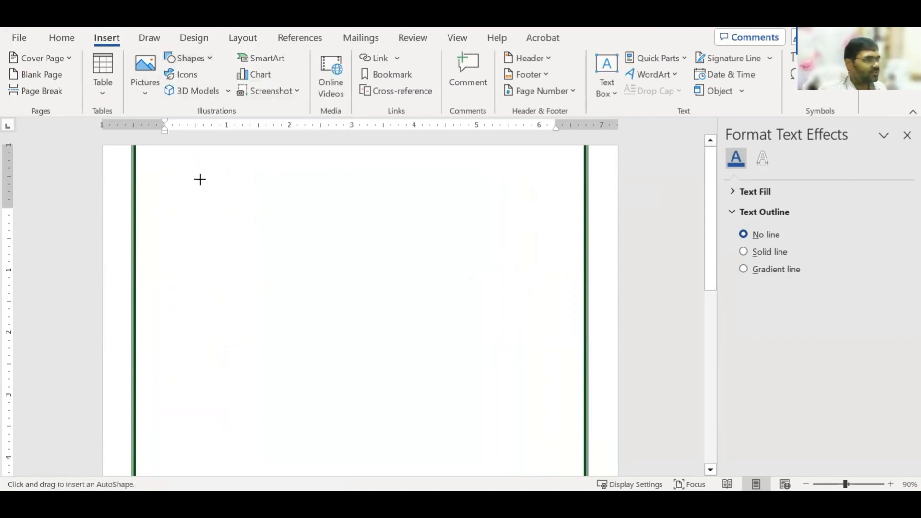
pyautogui.moveTo(161, 168); pyautogui.dragTo(303, 207)
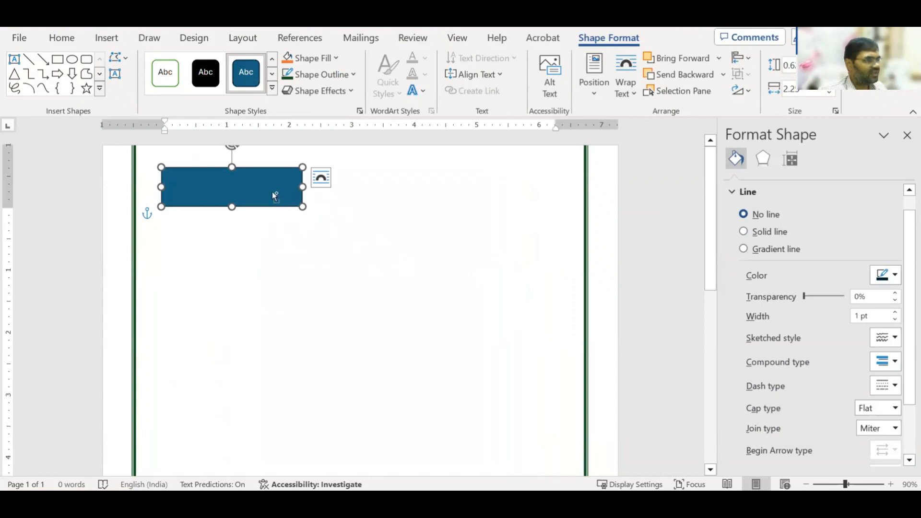
# - Duplicate the blue rectangle straight to its right, leaving a small gap, and group the two rectangles
pyautogui.keyDown('ctrl'); pyautogui.moveTo(263, 195); pyautogui.dragTo(397, 210); pyautogui.keyUp('ctrl')
pyautogui.keyDown('shift'); pyautogui.click(294, 195); pyautogui.keyUp('shift')
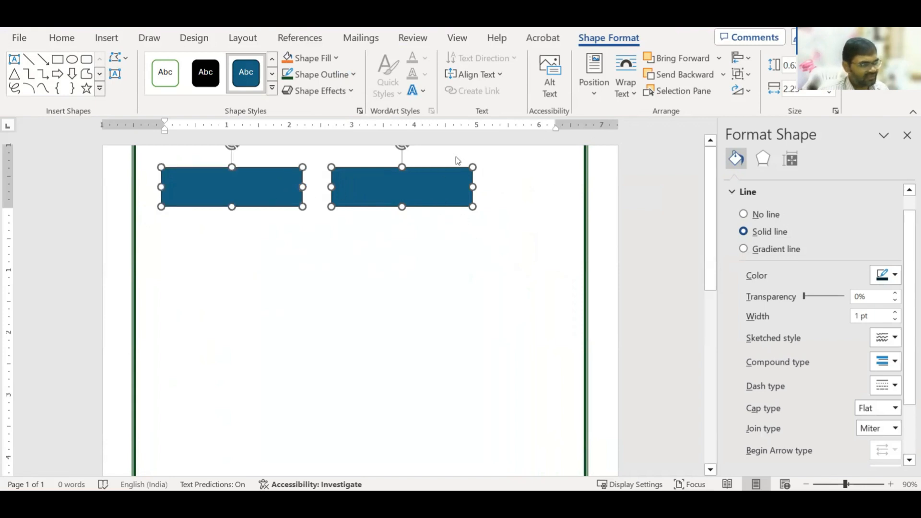
pyautogui.click(748, 74)
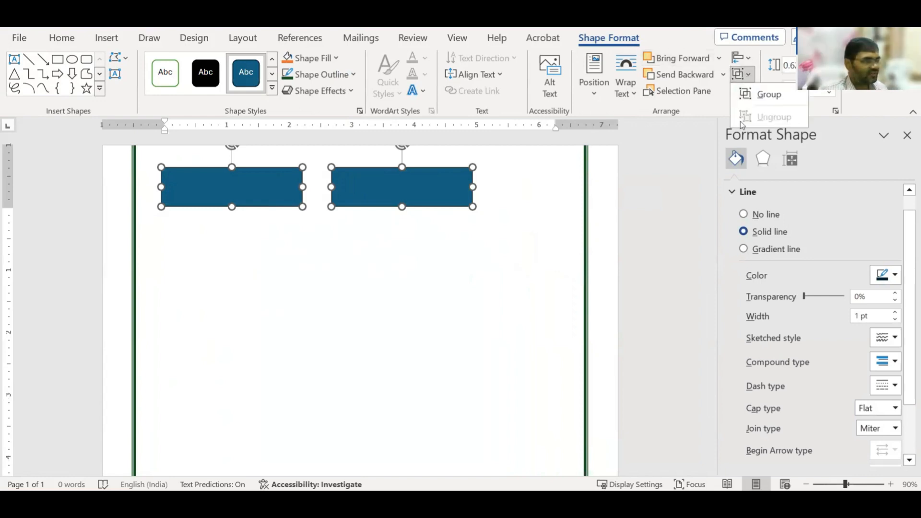
pyautogui.click(769, 98)
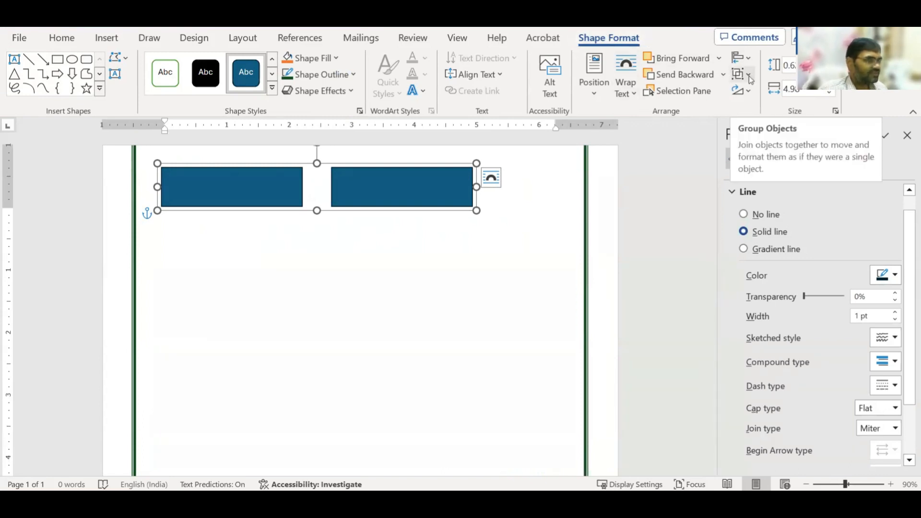
# - Align the grouped rectangles to the left margin, then set alignment relative to the page and centre them horizontally
pyautogui.click(749, 60)
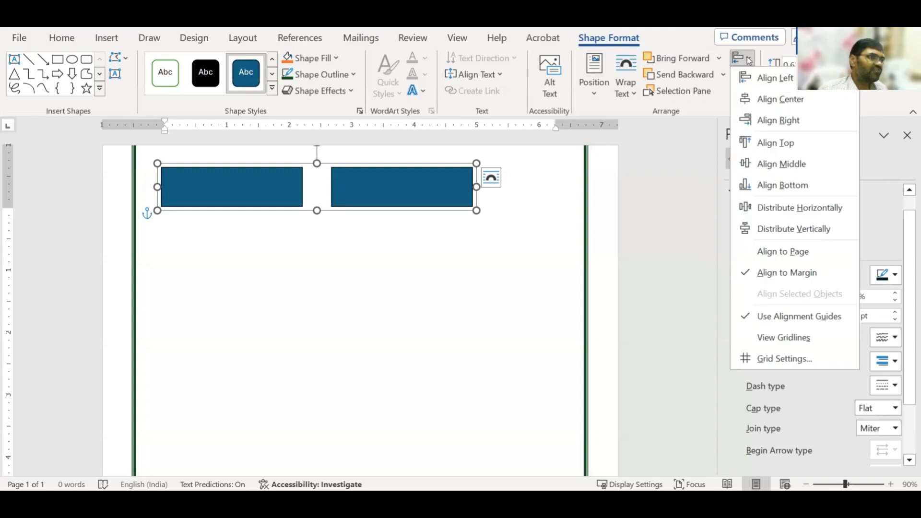
pyautogui.click(758, 78)
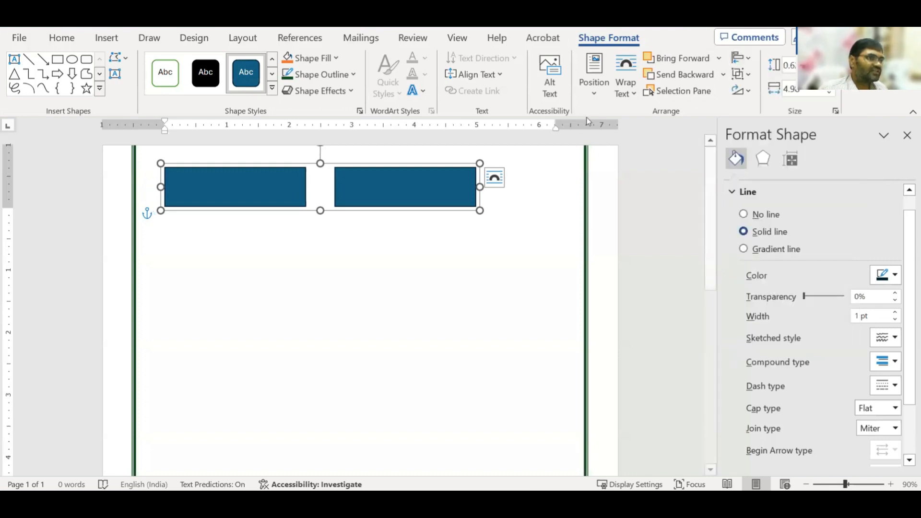
pyautogui.click(749, 55)
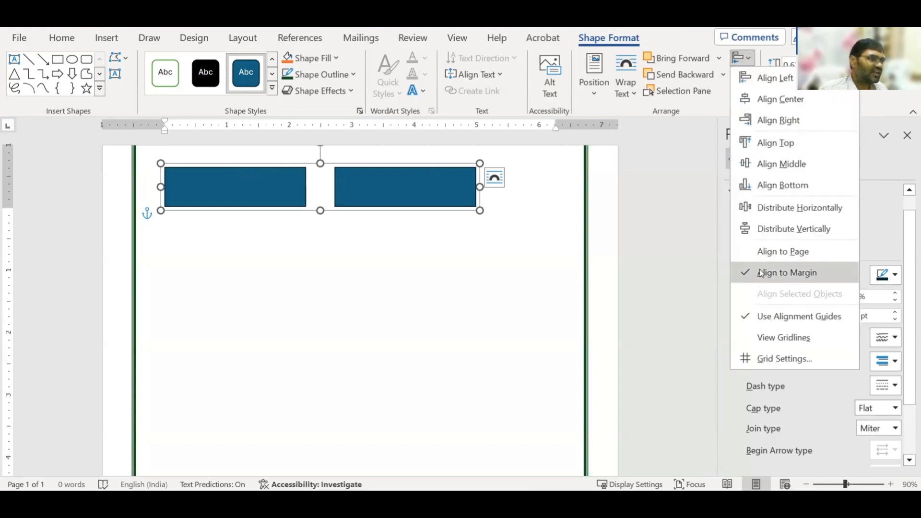
pyautogui.click(767, 251)
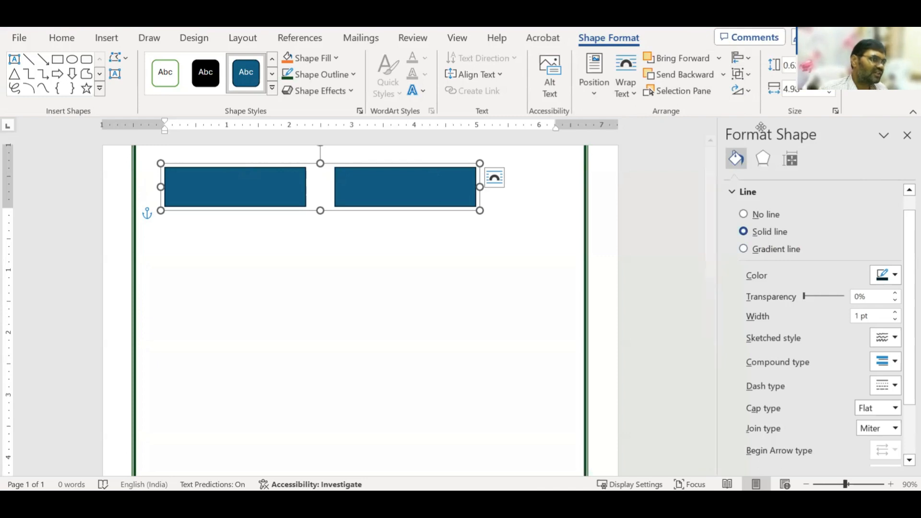
pyautogui.click(753, 61)
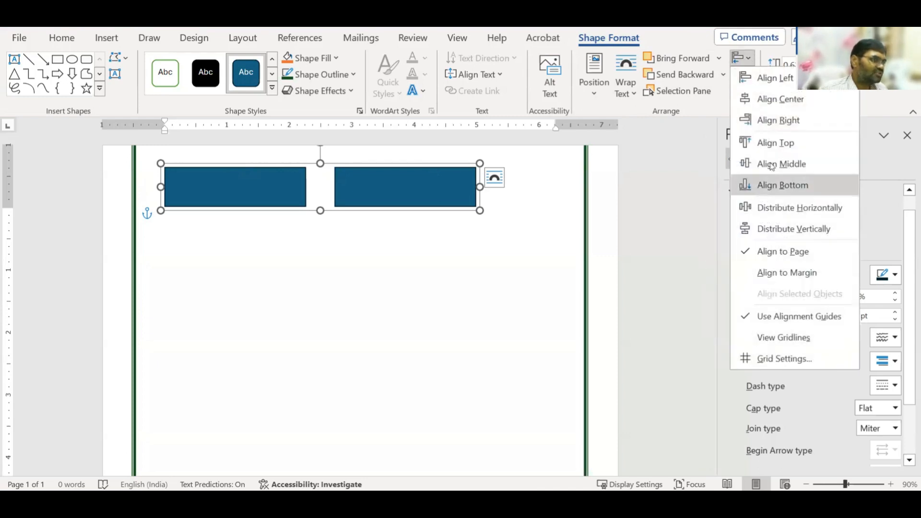
pyautogui.click(772, 98)
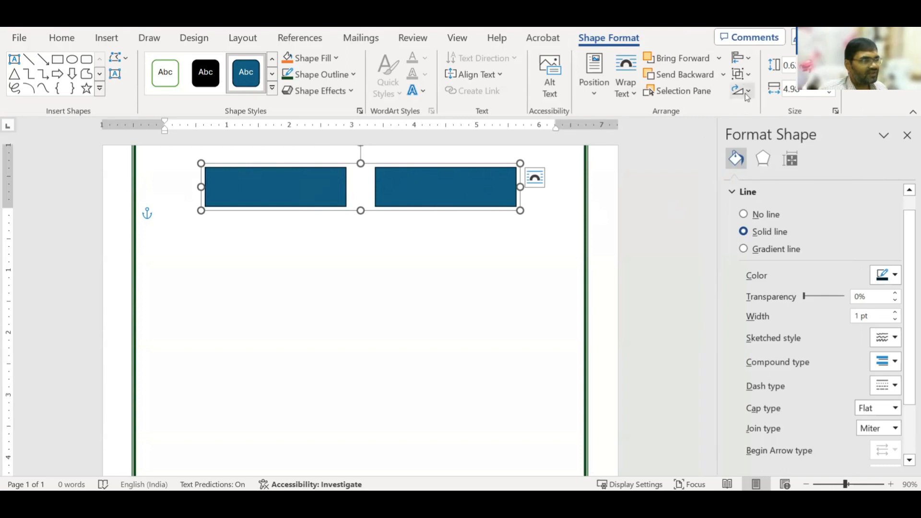
# - Align the rectangle group to the page's top edge, then to its bottom edge
pyautogui.click(747, 63)
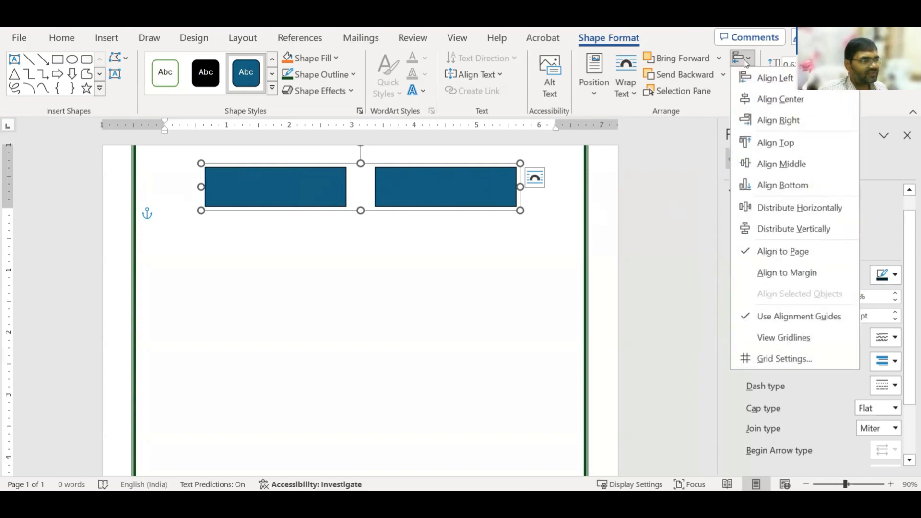
pyautogui.click(773, 143)
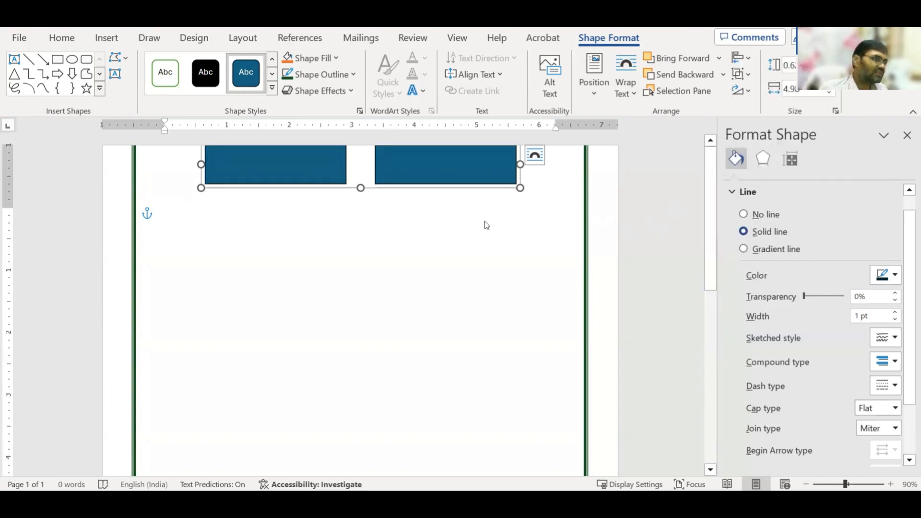
pyautogui.press('ctrl')
pyautogui.scroll(-8, 548, 216)
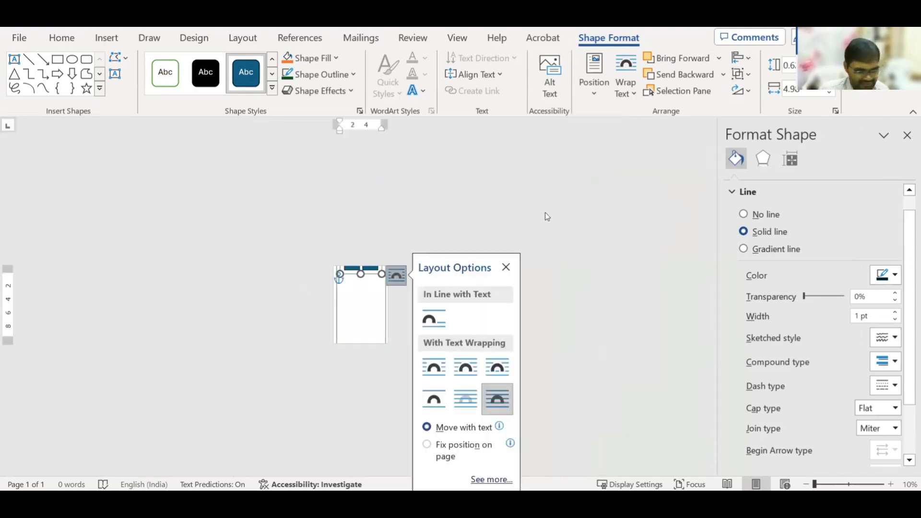
pyautogui.click(750, 60)
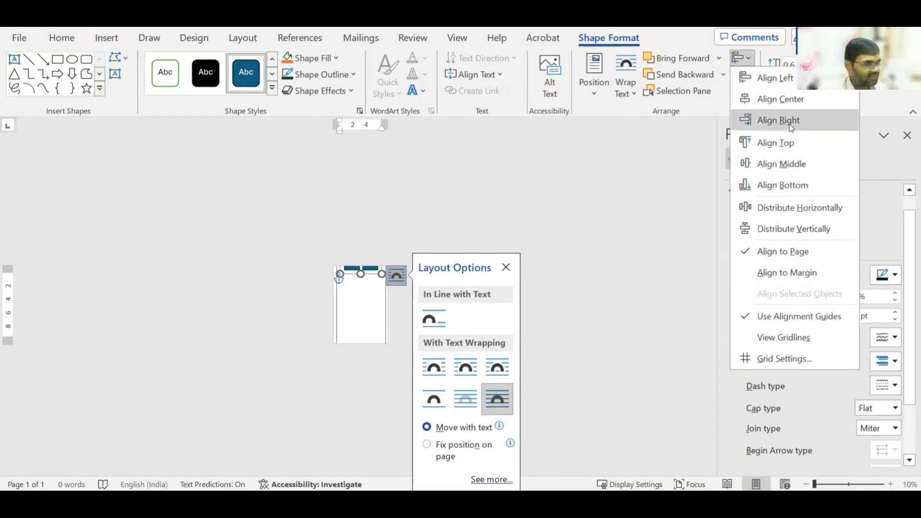
pyautogui.click(779, 185)
pyautogui.click(392, 241)
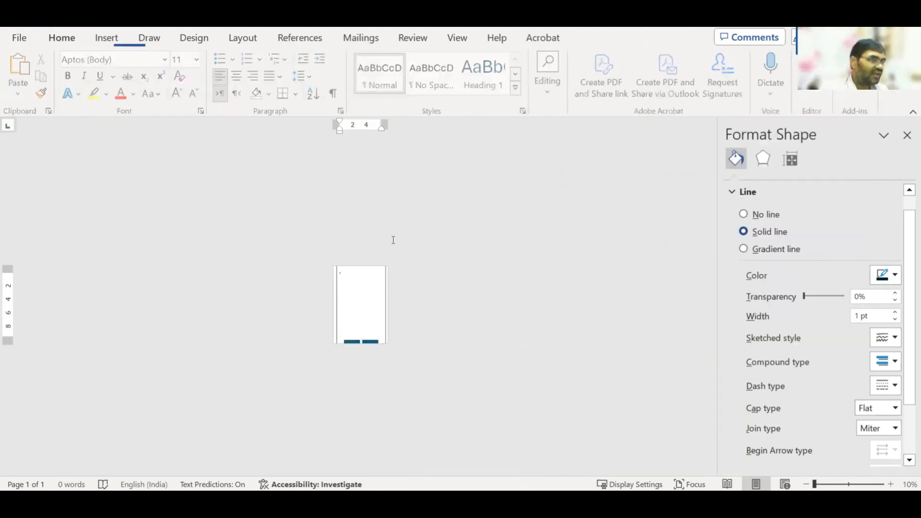
# - Move the rectangle group up from the page's bottom edge to around mid-page
pyautogui.keyDown('ctrl'); pyautogui.scroll(5, 490, 245); pyautogui.keyUp('ctrl')
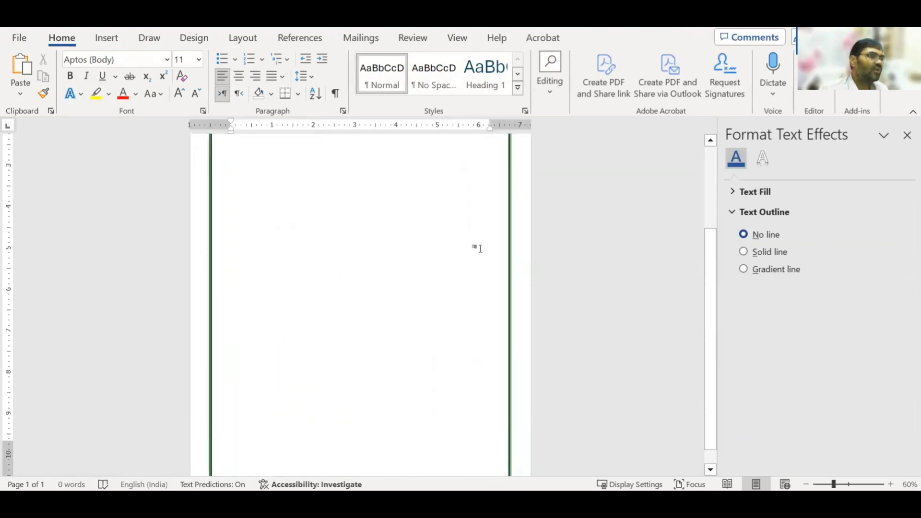
pyautogui.moveTo(295, 450); pyautogui.dragTo(301, 252)
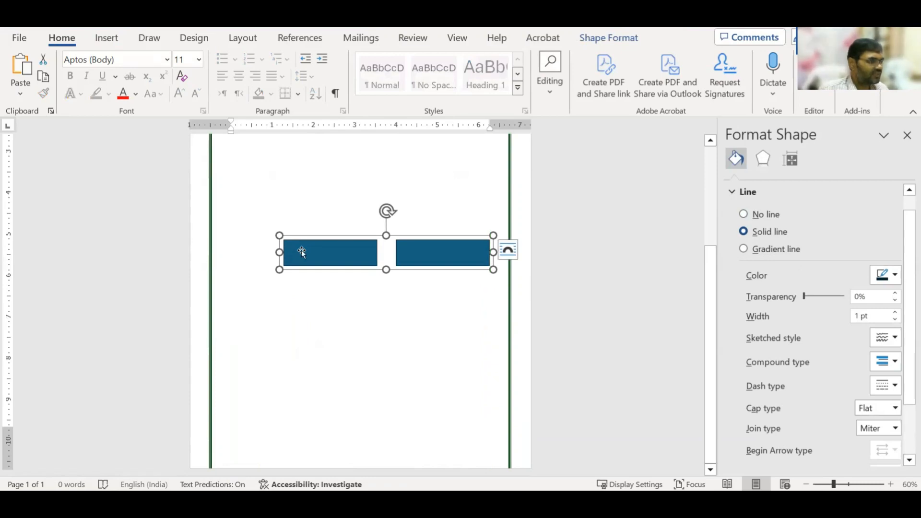
pyautogui.click(423, 256)
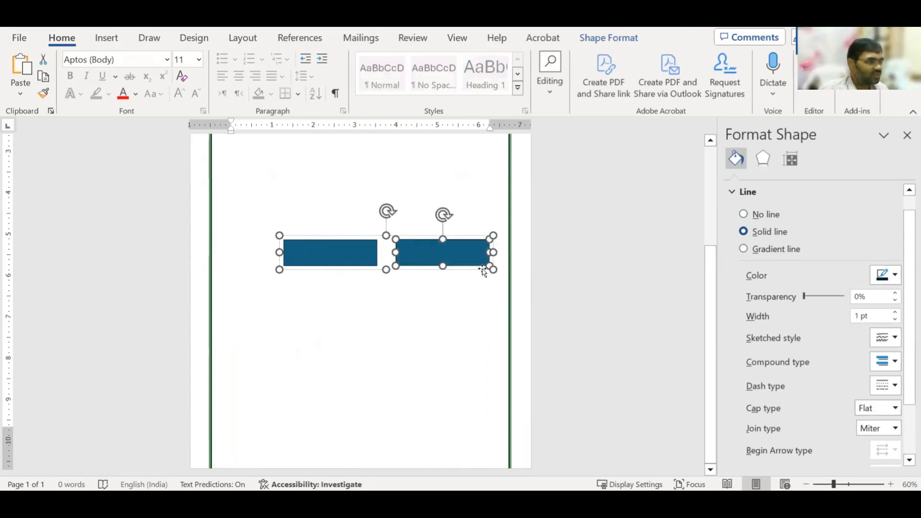
pyautogui.press('Delete')
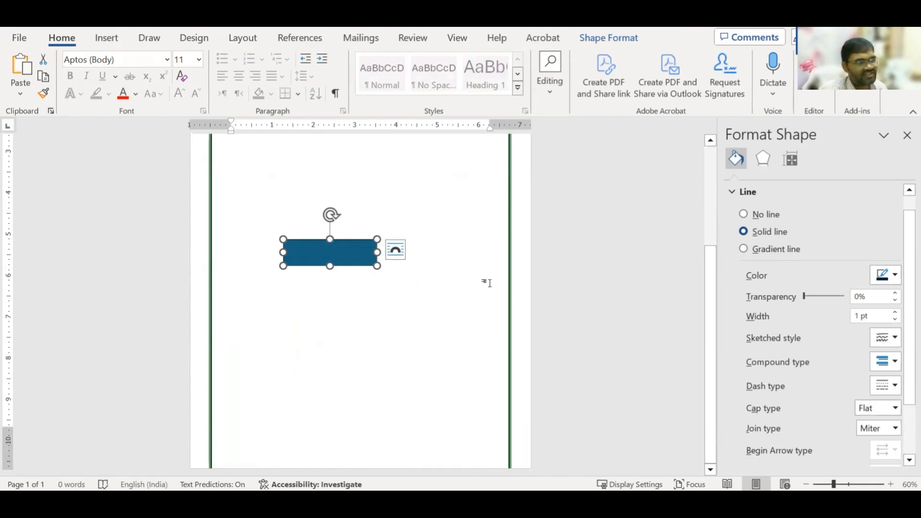
pyautogui.scroll(5, 487, 283)
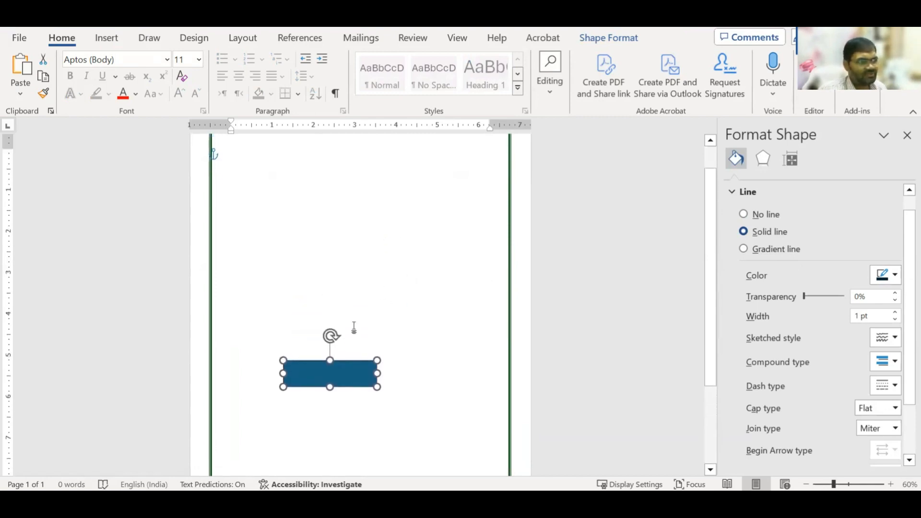
pyautogui.moveTo(352, 367); pyautogui.dragTo(335, 238)
pyautogui.scroll(1, 377, 290)
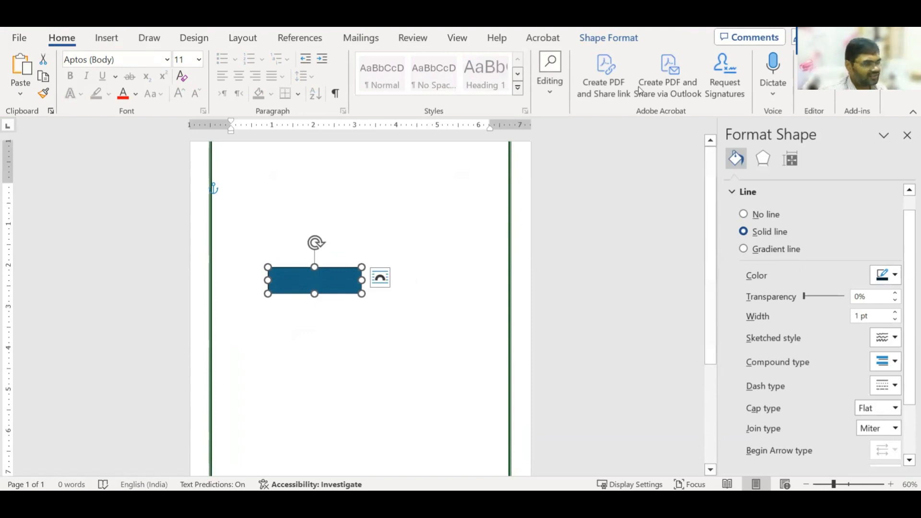
pyautogui.click(609, 38)
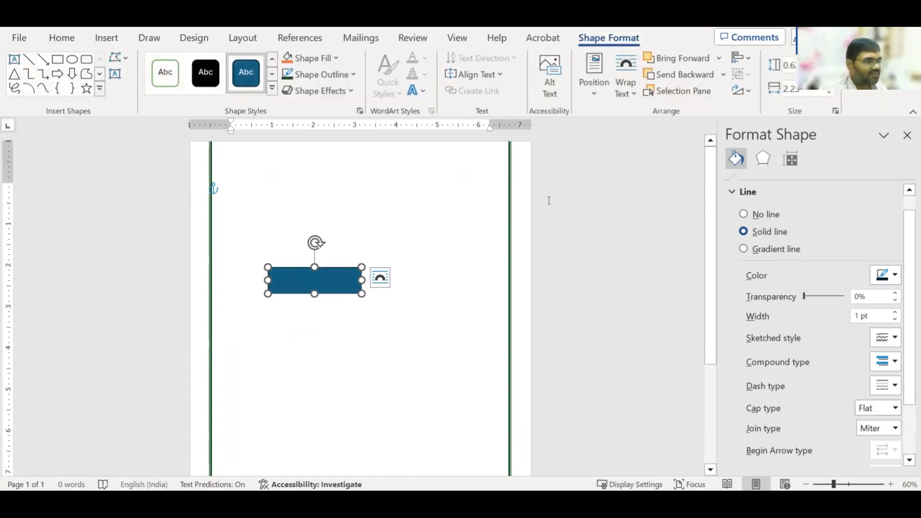
pyautogui.hotkey('ctrl', 'z')
pyautogui.hotkey('ctrl', 'z')
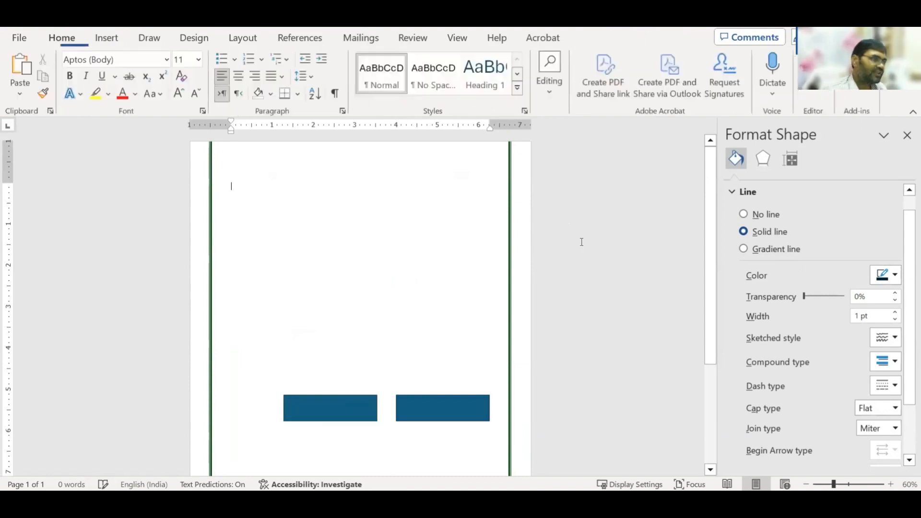
# - Move the rectangle group to the upper part of the page and ungroup it into two separate rectangles
pyautogui.moveTo(420, 413); pyautogui.dragTo(372, 263)
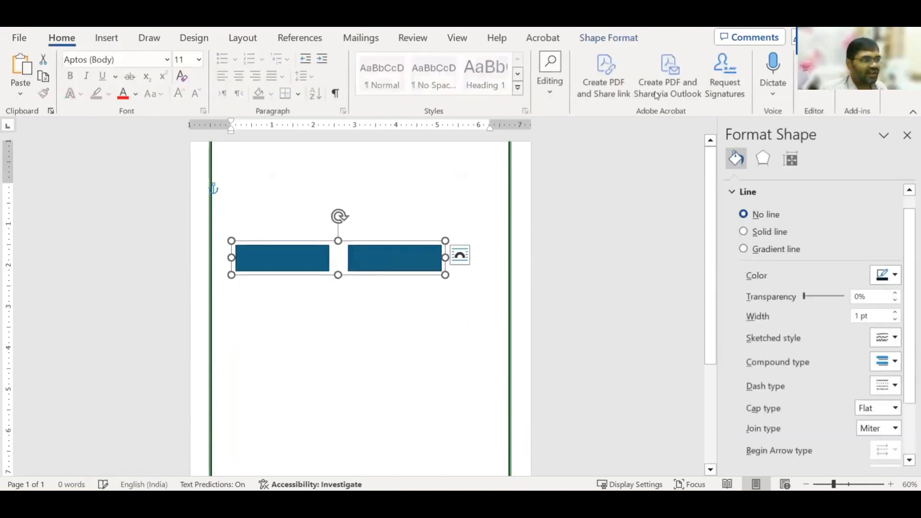
pyautogui.click(590, 39)
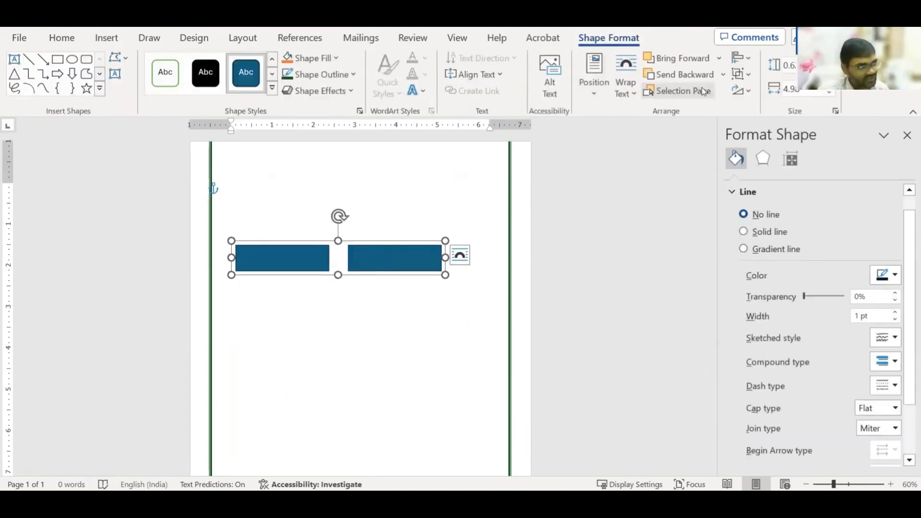
pyautogui.click(747, 76)
pyautogui.click(768, 116)
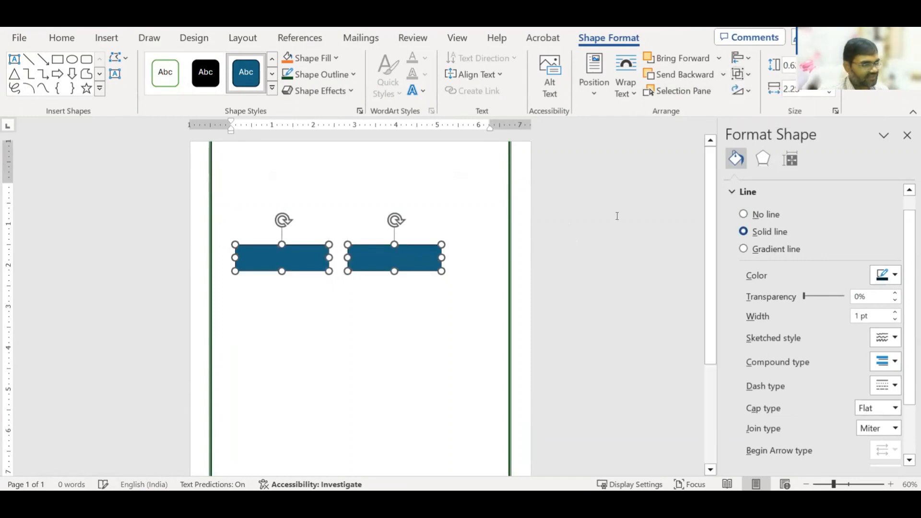
# - Select both ungrouped blue rectangles and align them to the horizontal centre of the page
pyautogui.click(384, 260)
pyautogui.click(281, 257)
pyautogui.keyDown('shift'); pyautogui.click(406, 260); pyautogui.keyUp('shift')
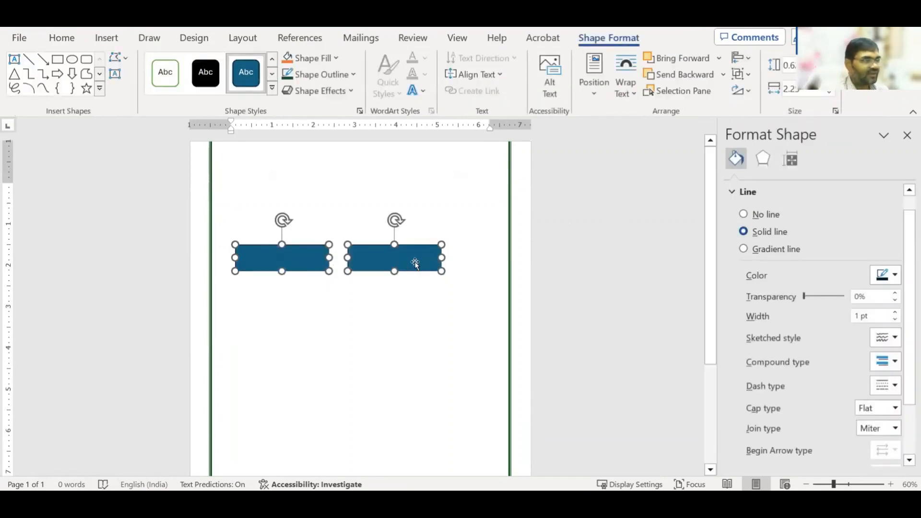
pyautogui.click(741, 58)
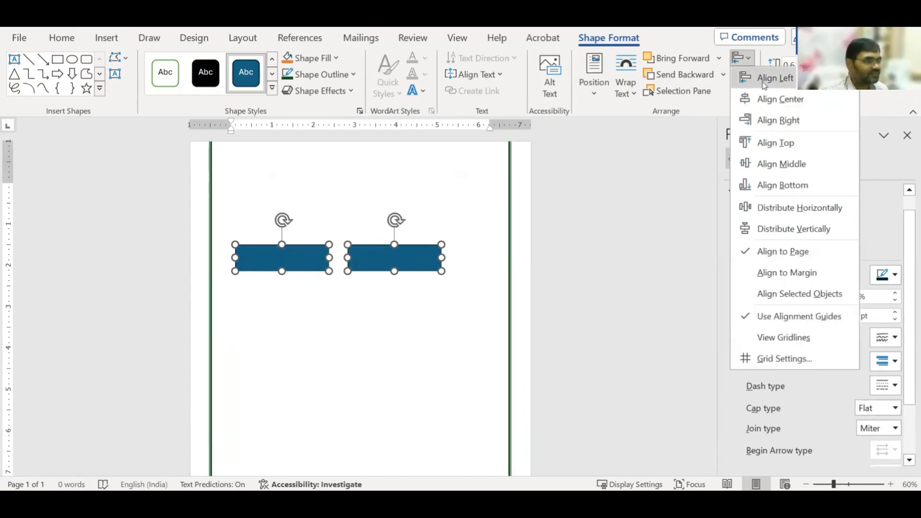
pyautogui.click(781, 99)
pyautogui.click(599, 200)
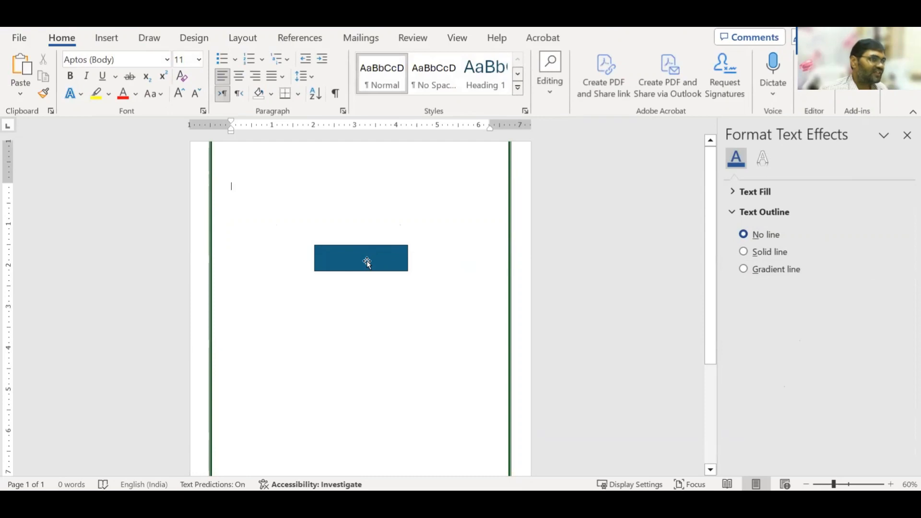
# - Delete the overlapping blue rectangles from the page, keeping the green border lines
pyautogui.click(508, 222)
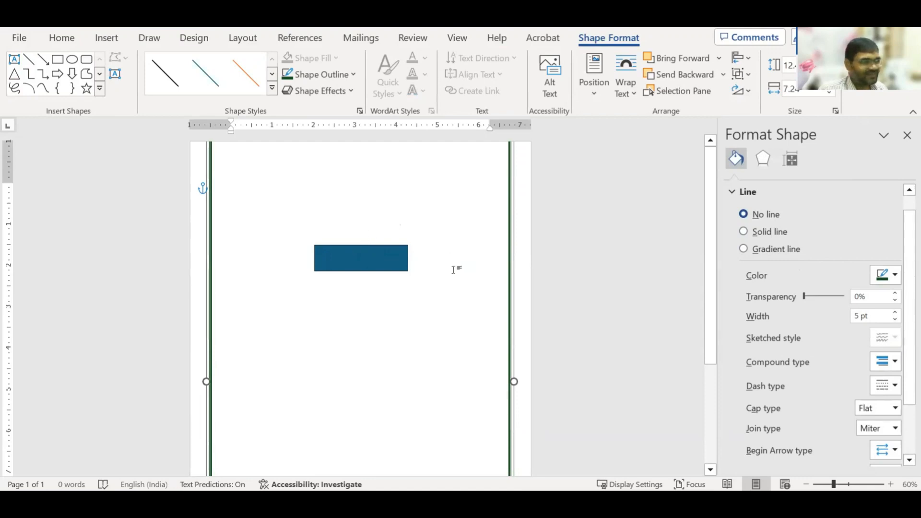
pyautogui.click(585, 277)
pyautogui.click(386, 259)
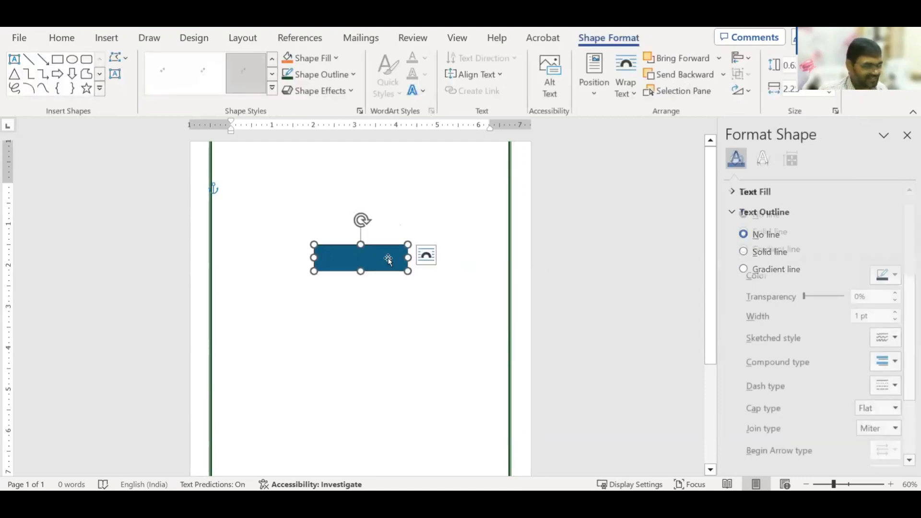
pyautogui.click(414, 260)
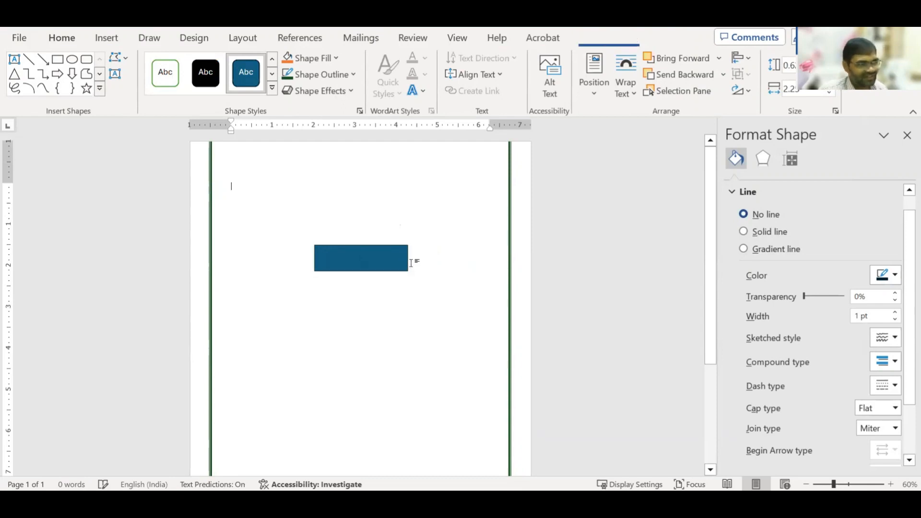
pyautogui.click(376, 262)
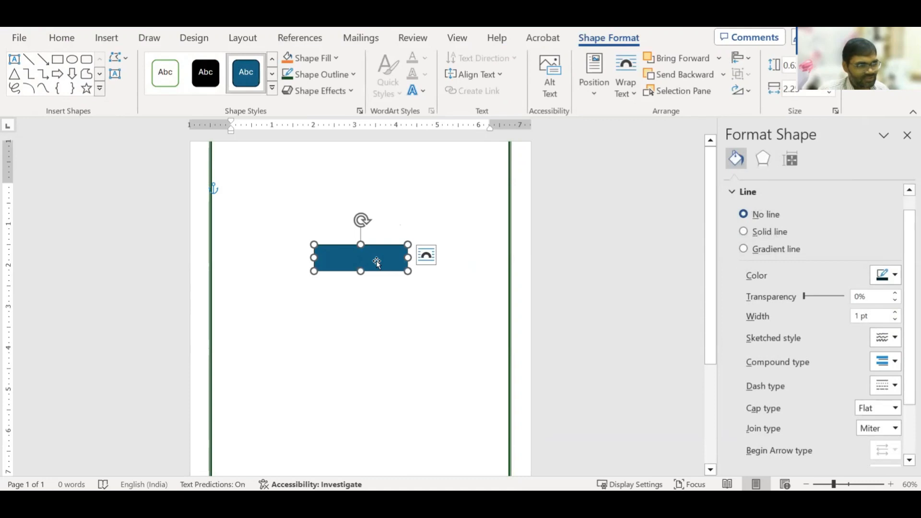
pyautogui.press('Delete')
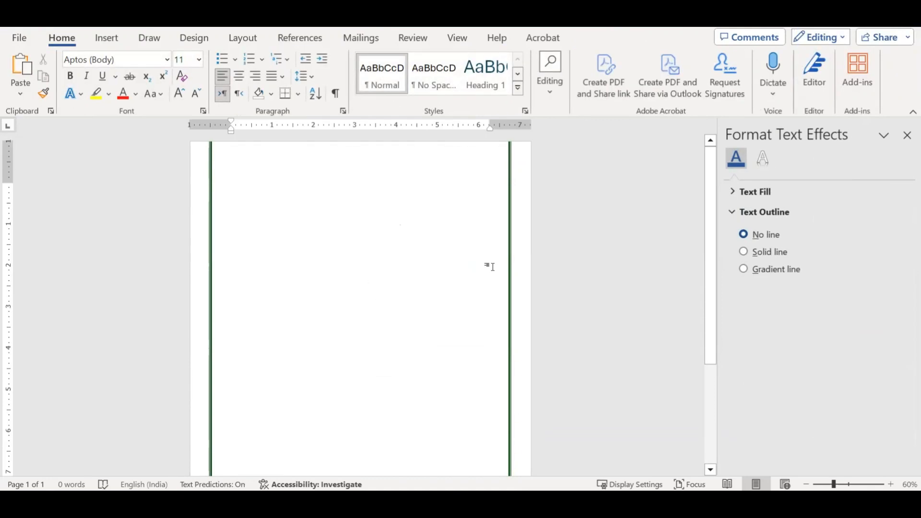
# - Switch to the cover letter template and copy its large name heading
pyautogui.keyDown('ctrl'); pyautogui.scroll(3, 409, 270); pyautogui.keyUp('ctrl')
pyautogui.scroll(-10, 409, 271)
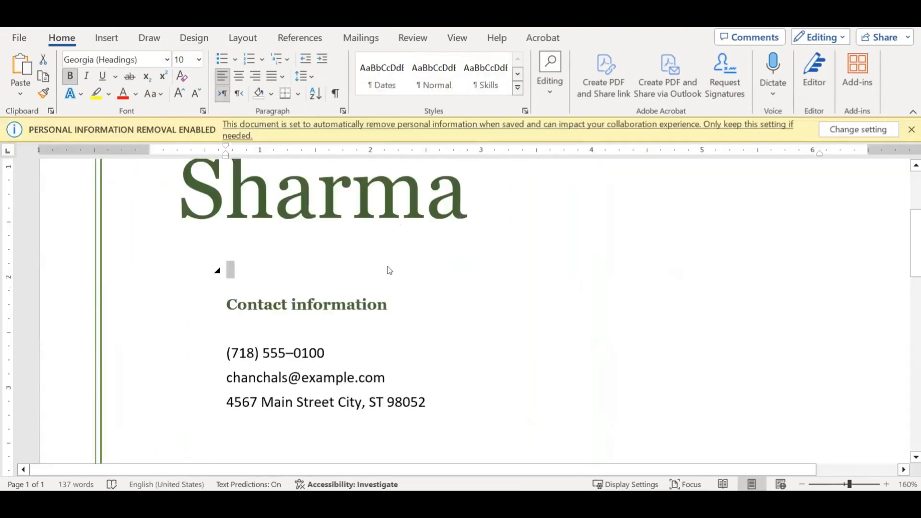
pyautogui.scroll(3, 387, 267)
pyautogui.keyDown('ctrl'); pyautogui.scroll(-7, 379, 258); pyautogui.keyUp('ctrl')
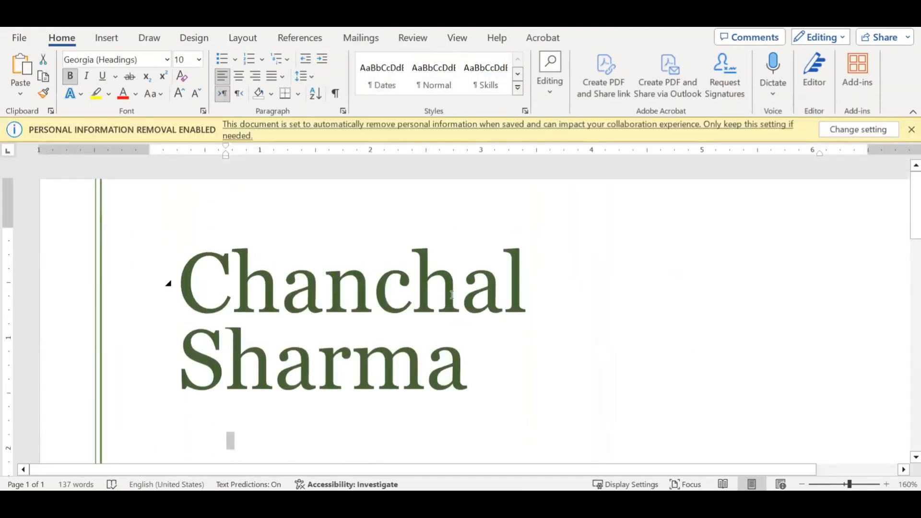
pyautogui.keyDown('ctrl'); pyautogui.scroll(4, 475, 305); pyautogui.keyUp('ctrl')
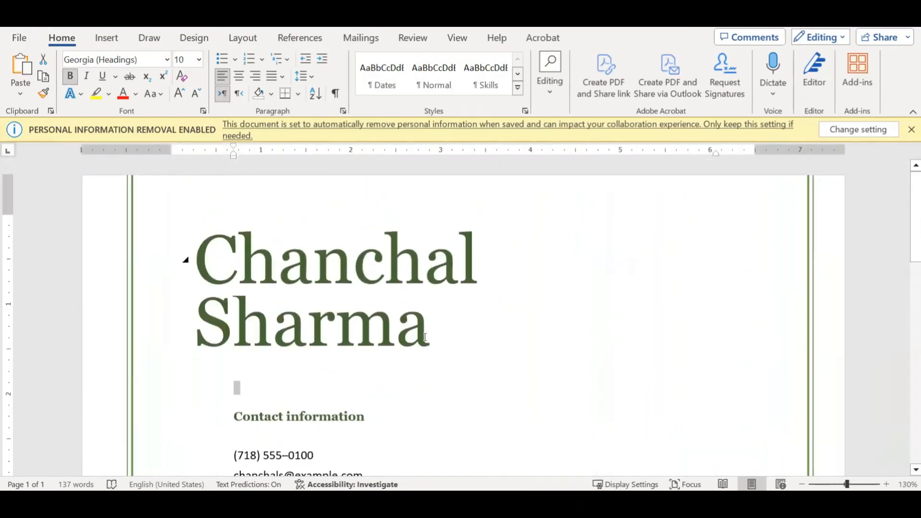
pyautogui.tripleClick(428, 332)
pyautogui.hotkey('ctrl', 'c')
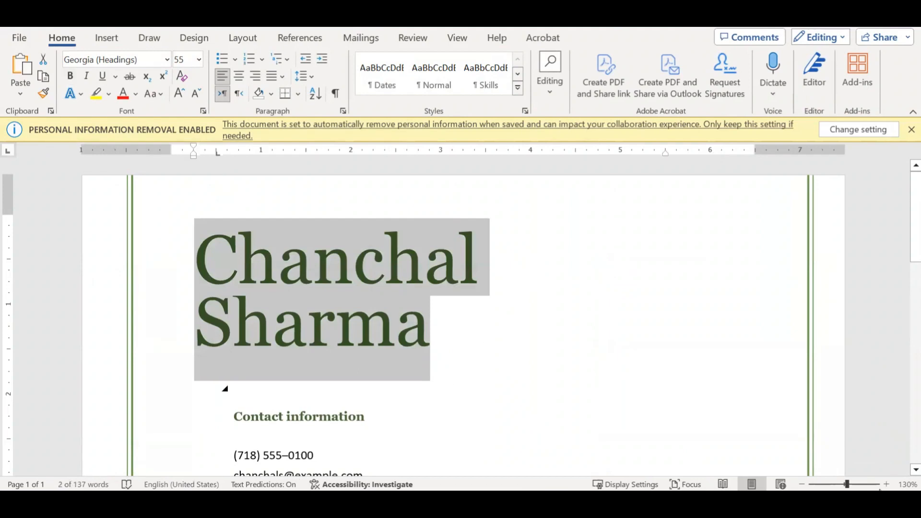
# - Switch to Notepad, paste the heading as unformatted text and select all of it
pyautogui.click(880, 497)
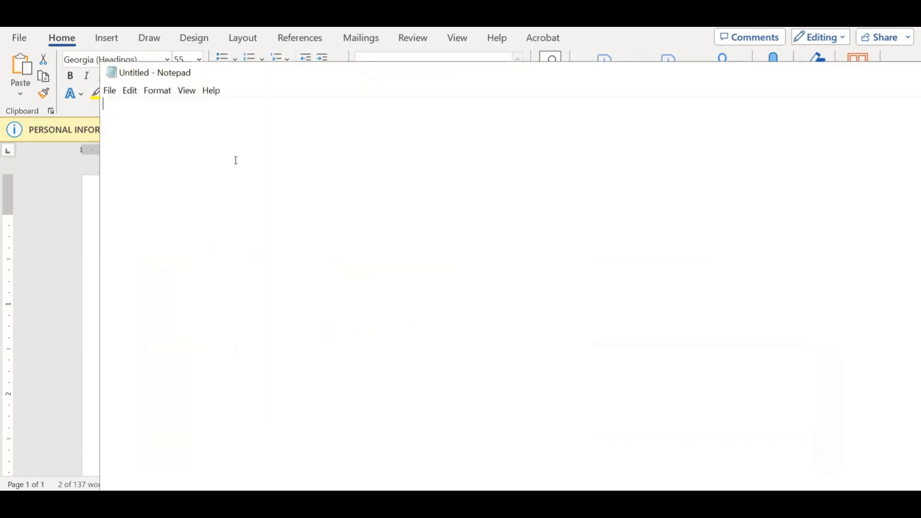
pyautogui.hotkey('ctrl', 'v')
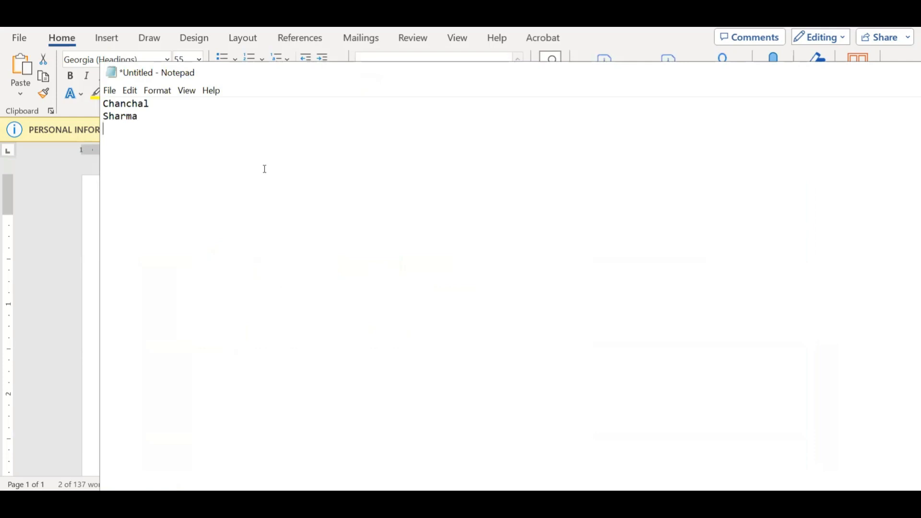
pyautogui.hotkey('ctrl', 'a')
pyautogui.click(238, 158)
pyautogui.hotkey('ctrl', 'a')
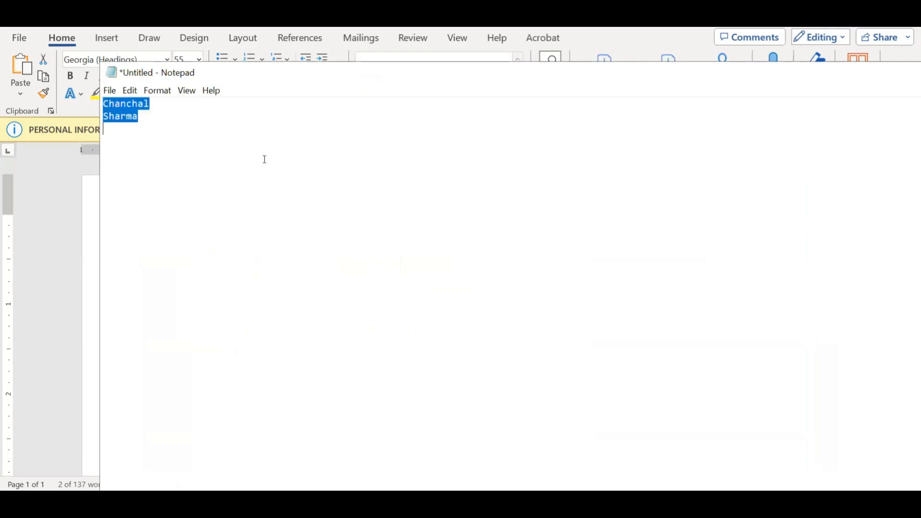
# - Return to the A4 document with green border lines and paste the plain-text name at the beginning of the page
pyautogui.hotkey('alt', 'Tab')
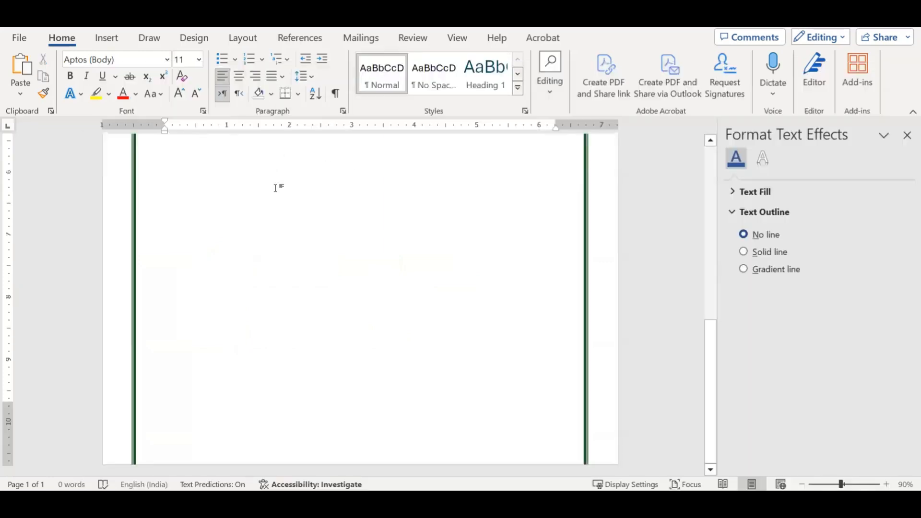
pyautogui.scroll(5, 284, 196)
pyautogui.scroll(6, 694, 263)
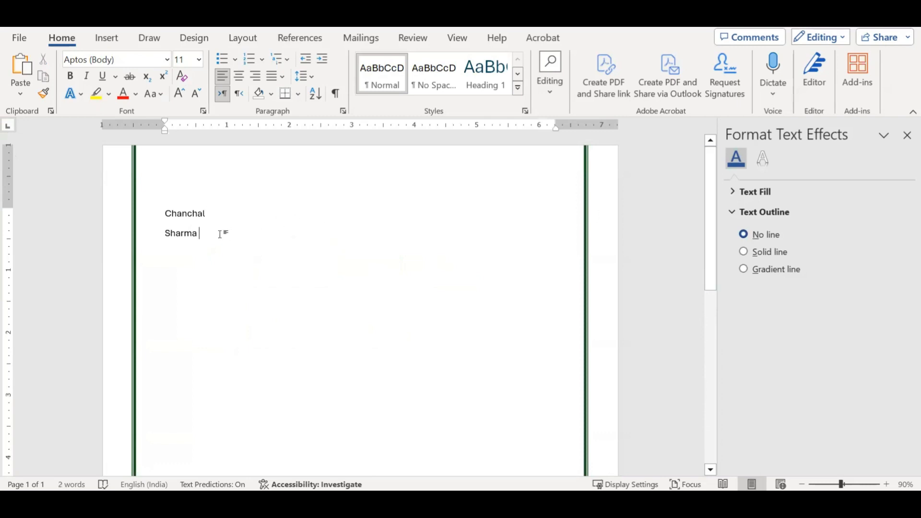
# - Format both lines of the pasted name in Georgia at size 55
pyautogui.moveTo(221, 234); pyautogui.dragTo(154, 220)
pyautogui.click(278, 231)
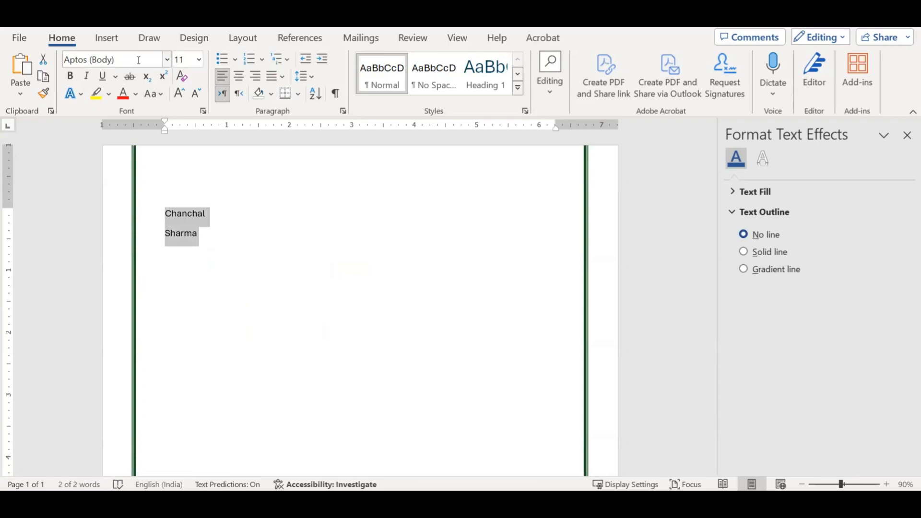
pyautogui.write('Geo')
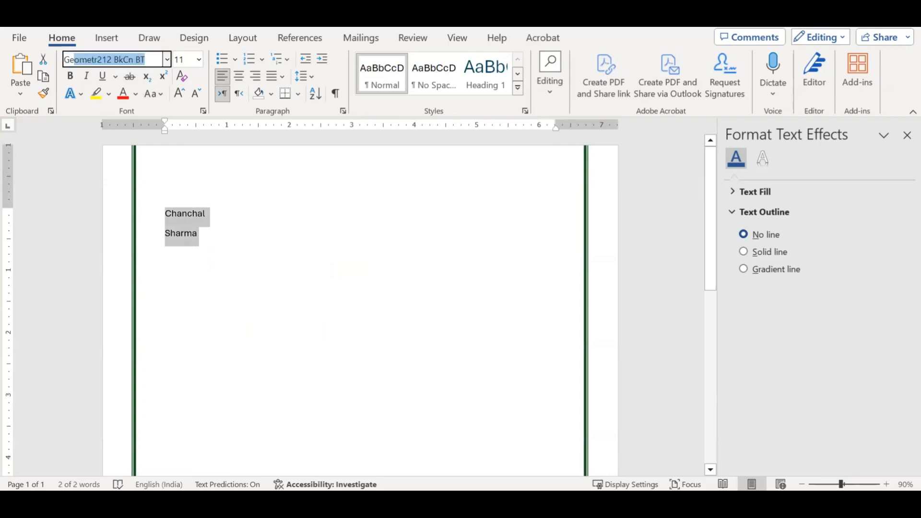
pyautogui.write('rgia')
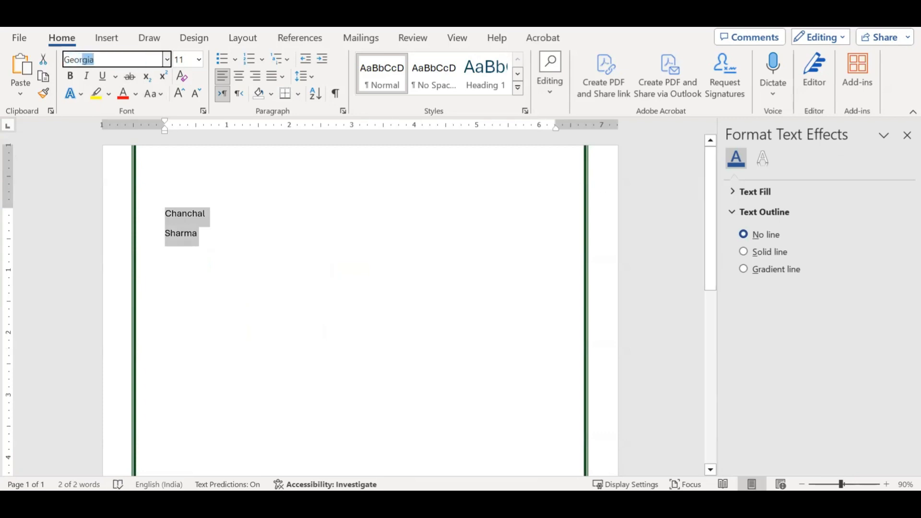
pyautogui.press('Return')
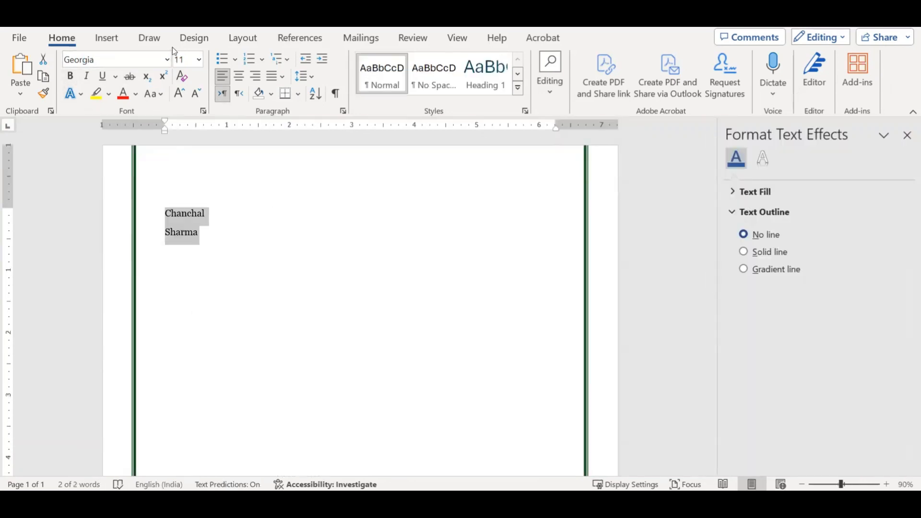
pyautogui.click(181, 58)
pyautogui.write('55')
pyautogui.press('Return')
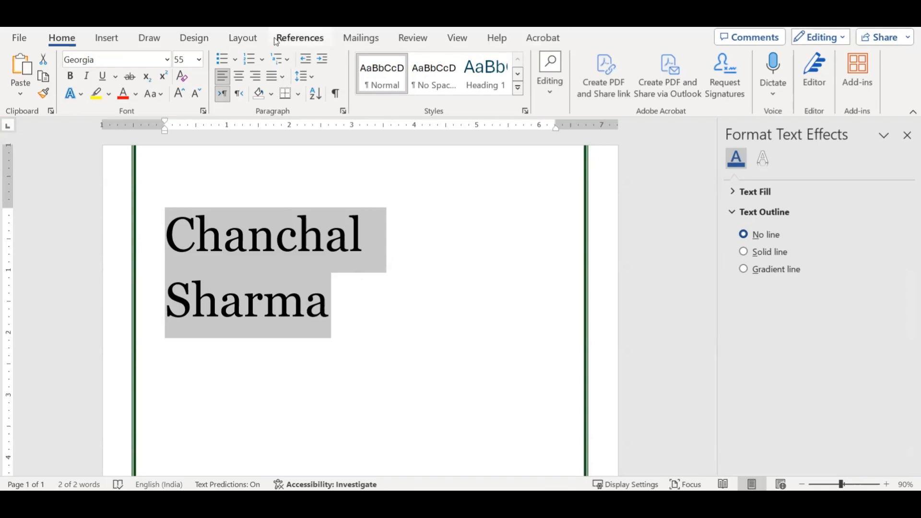
pyautogui.click(137, 95)
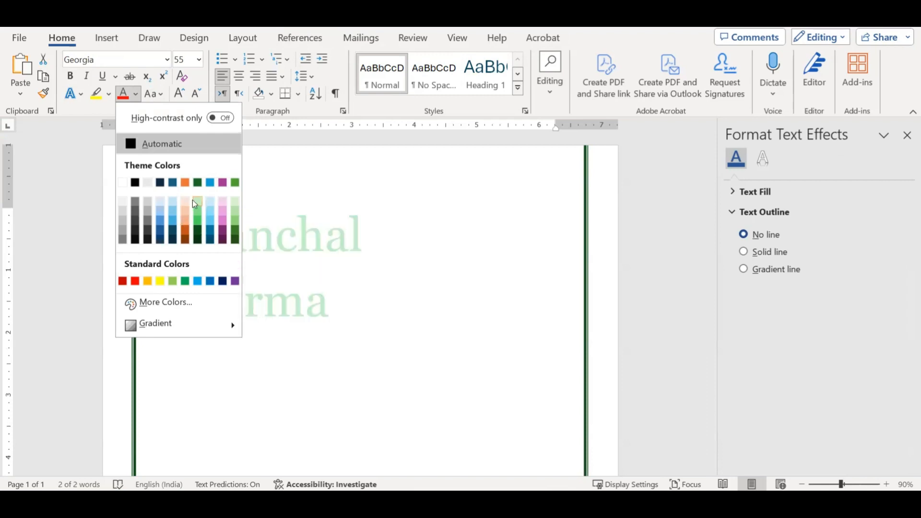
pyautogui.moveTo(140, 336)
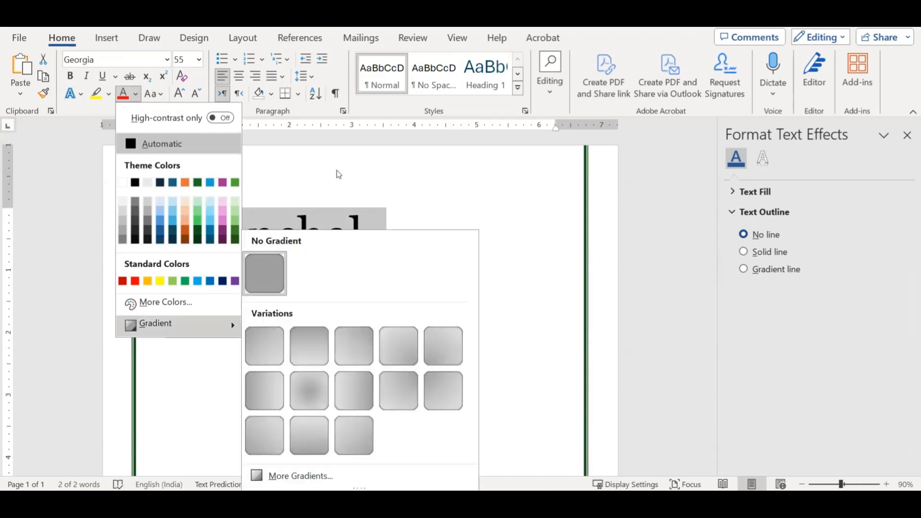
pyautogui.click(339, 174)
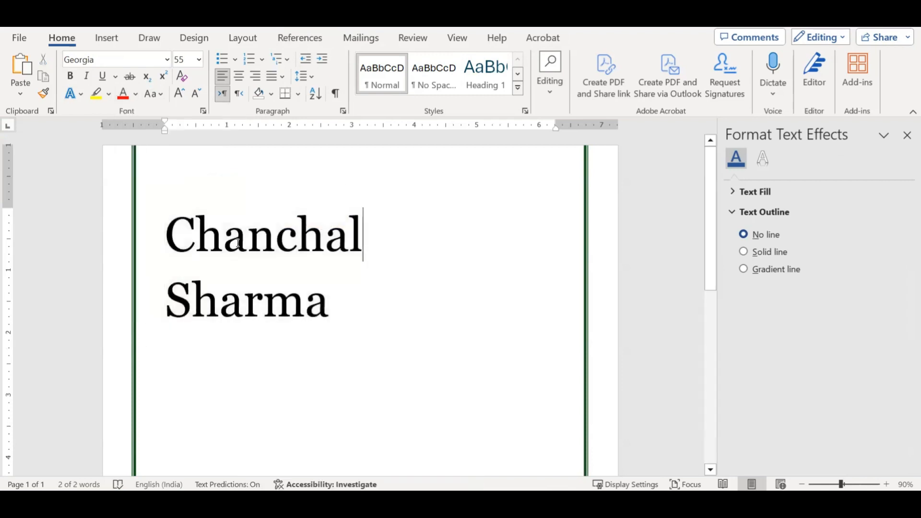
# - Select the green border lines and apply a dark green theme colour as their outline
pyautogui.click(137, 219)
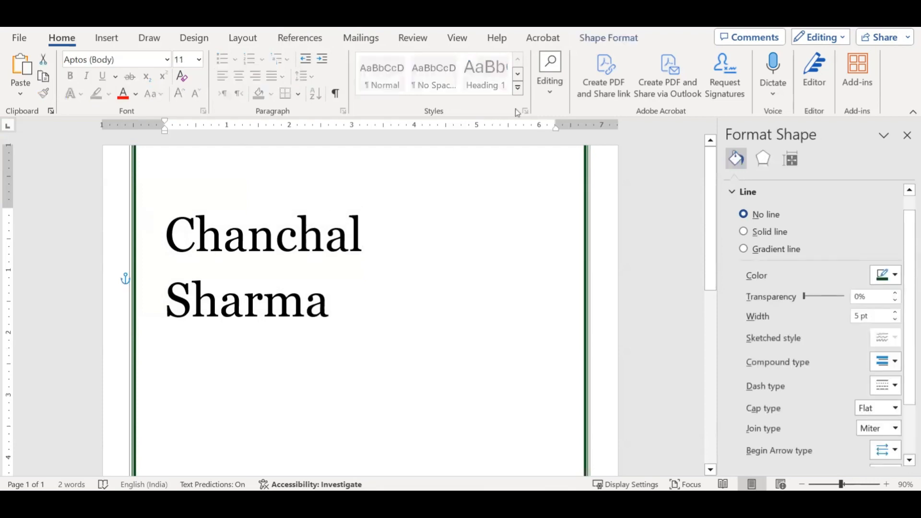
pyautogui.click(624, 37)
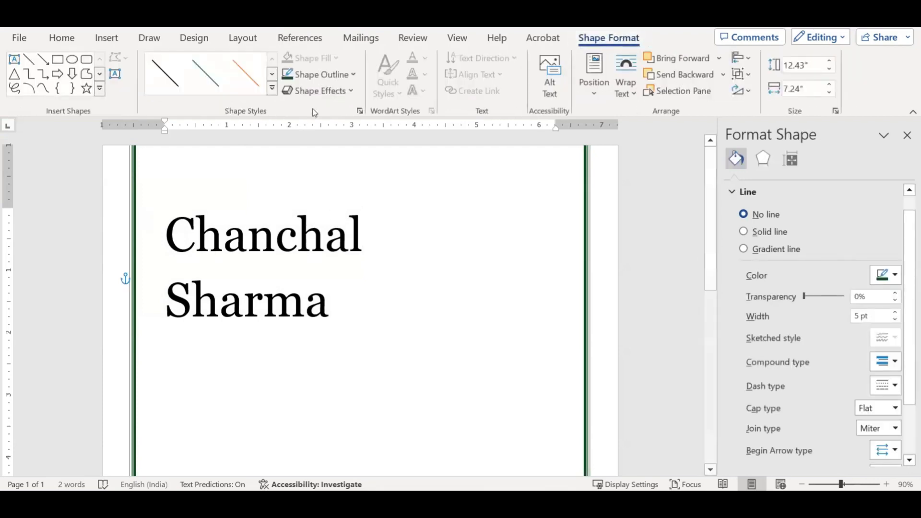
pyautogui.click(351, 75)
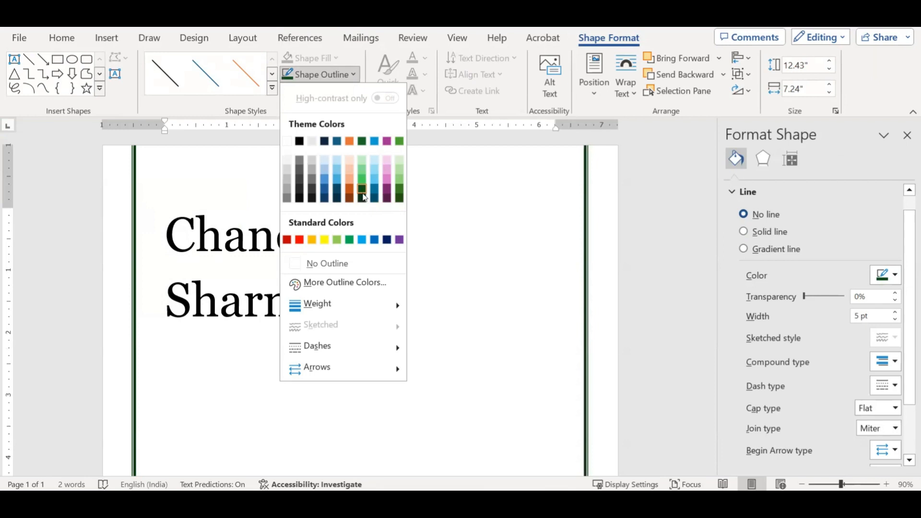
pyautogui.click(362, 193)
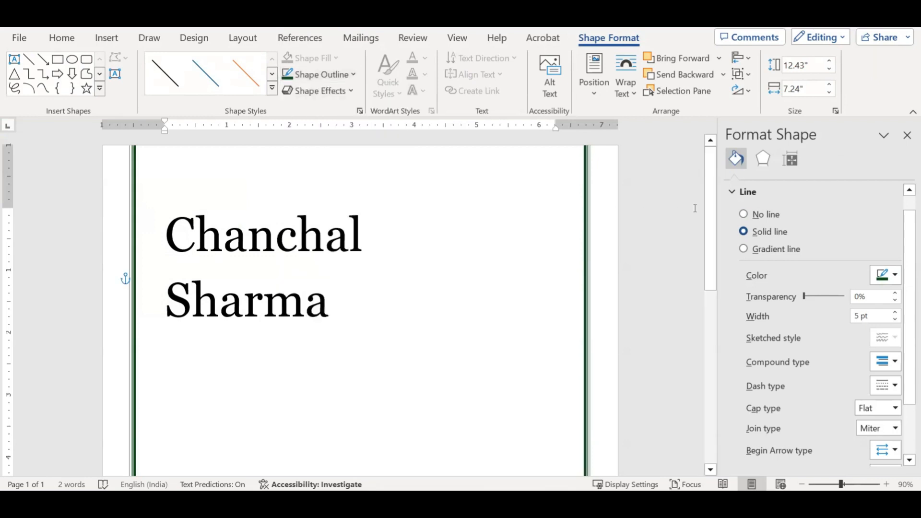
# - Colour both lines of the name heading dark green to match the border lines
pyautogui.click(269, 233)
pyautogui.tripleClick(232, 268)
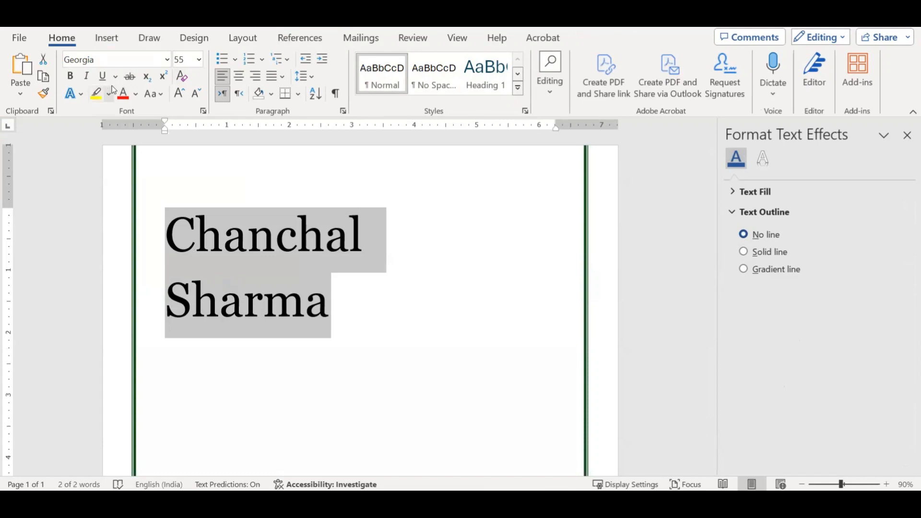
pyautogui.click(136, 94)
pyautogui.click(197, 231)
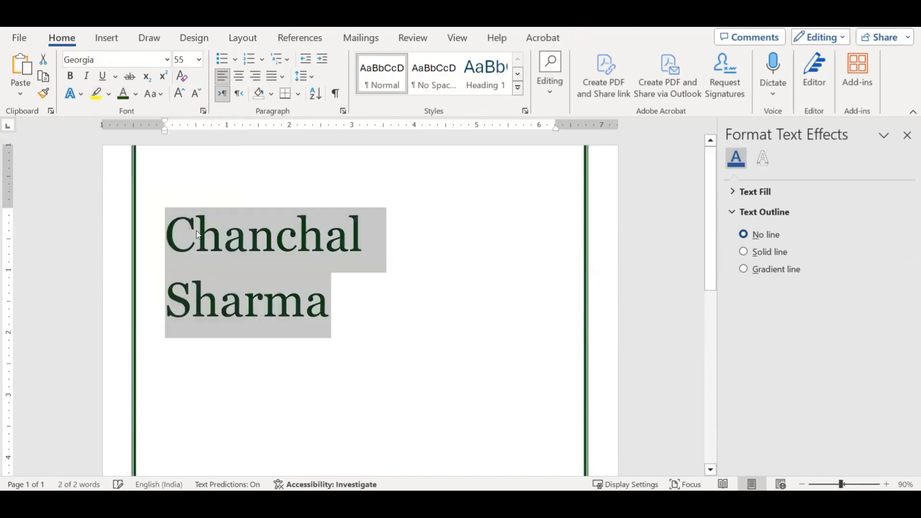
pyautogui.click(423, 243)
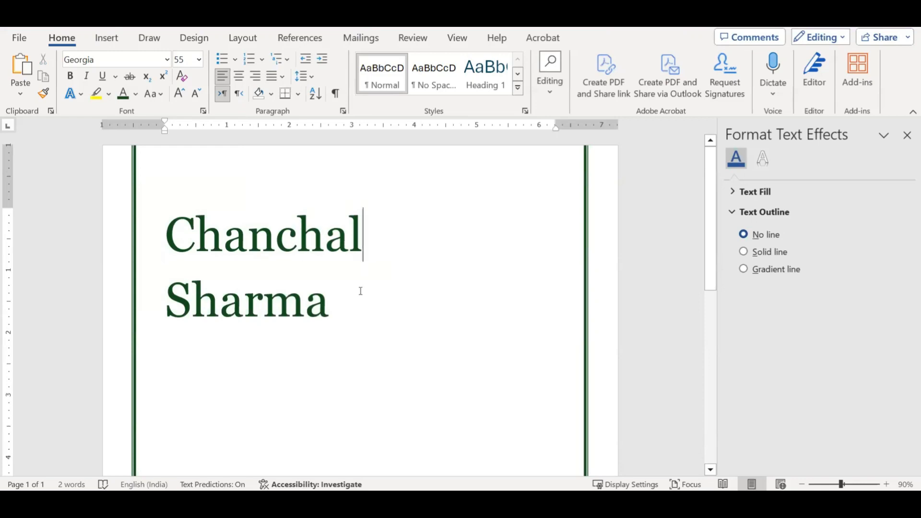
# - Compare the name heading's placement on the whole page with the heading in the cover letter template
pyautogui.keyDown('ctrl'); pyautogui.scroll(-7, 504, 304); pyautogui.keyUp('ctrl')
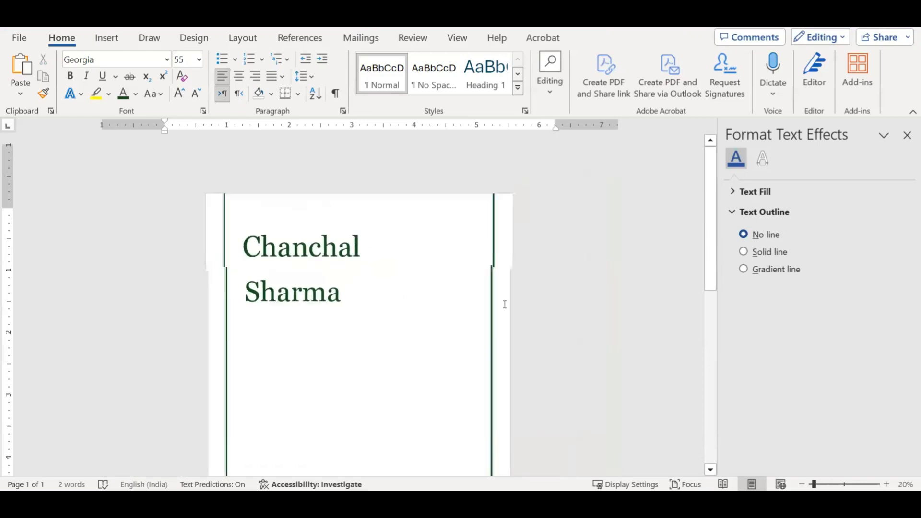
pyautogui.keyDown('ctrl'); pyautogui.scroll(2, 536, 291); pyautogui.keyUp('ctrl')
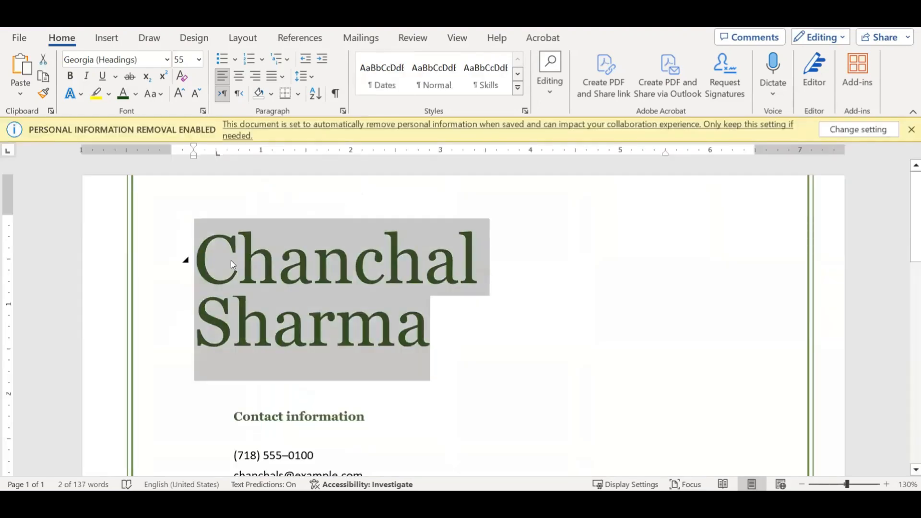
pyautogui.keyDown('ctrl'); pyautogui.scroll(-9, 232, 262); pyautogui.keyUp('ctrl')
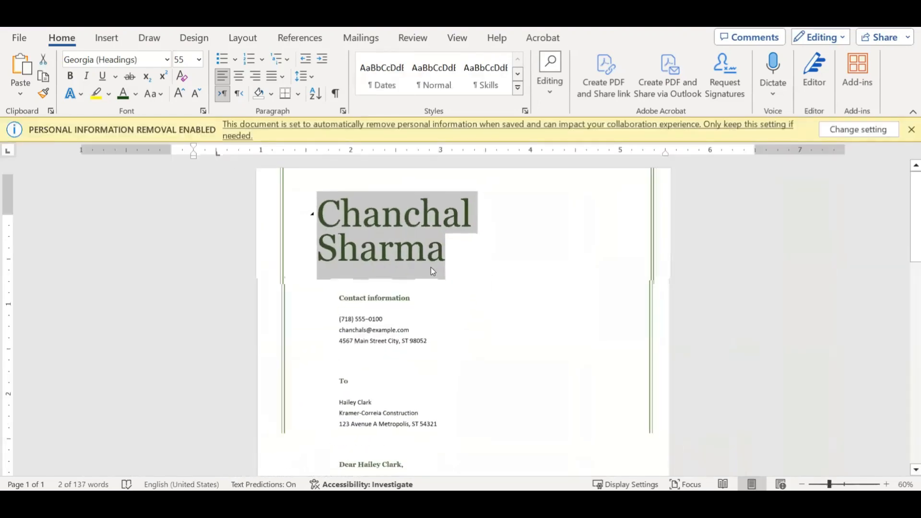
pyautogui.click(646, 260)
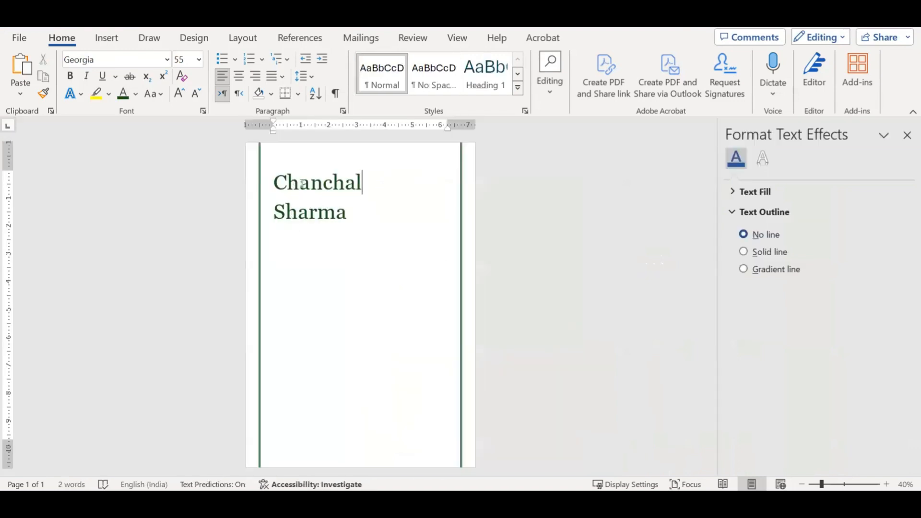
# - Try a top page margin of 0.5 inch for the whole document, and undo it
pyautogui.click(436, 231)
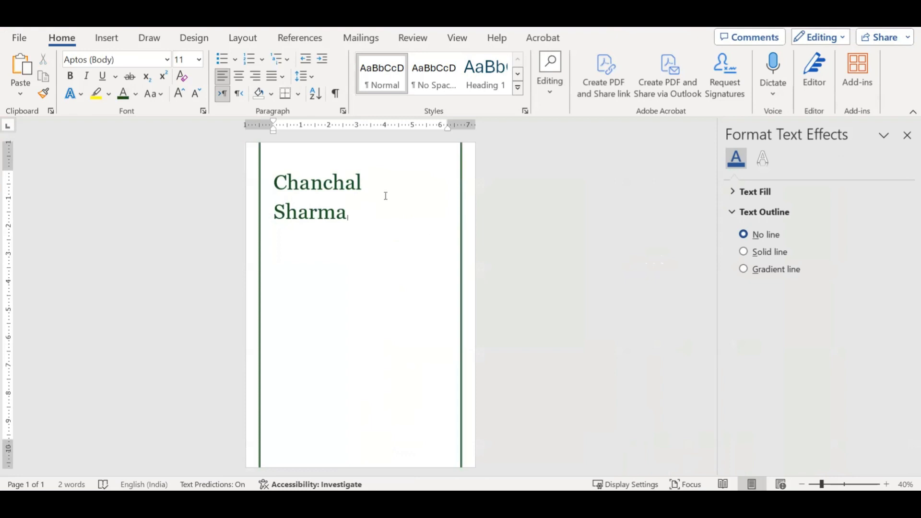
pyautogui.click(244, 38)
pyautogui.click(233, 111)
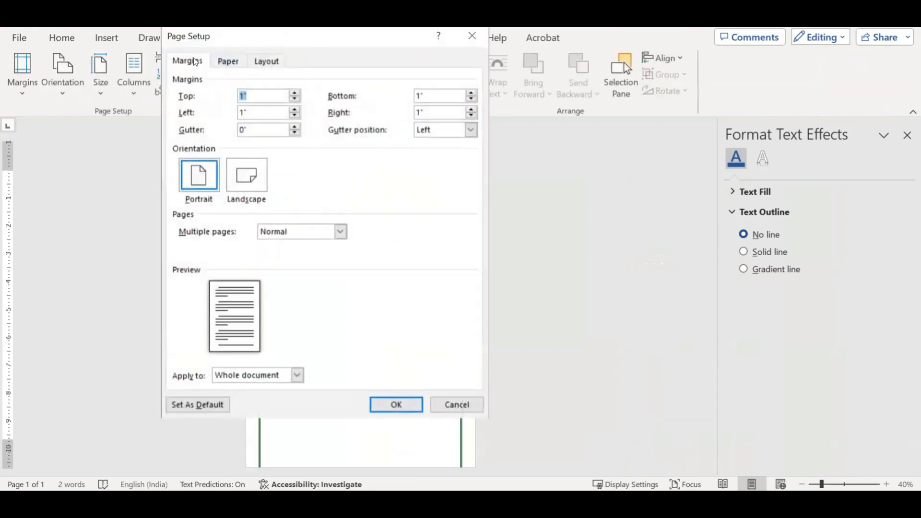
pyautogui.write('0.5')
pyautogui.press('Return')
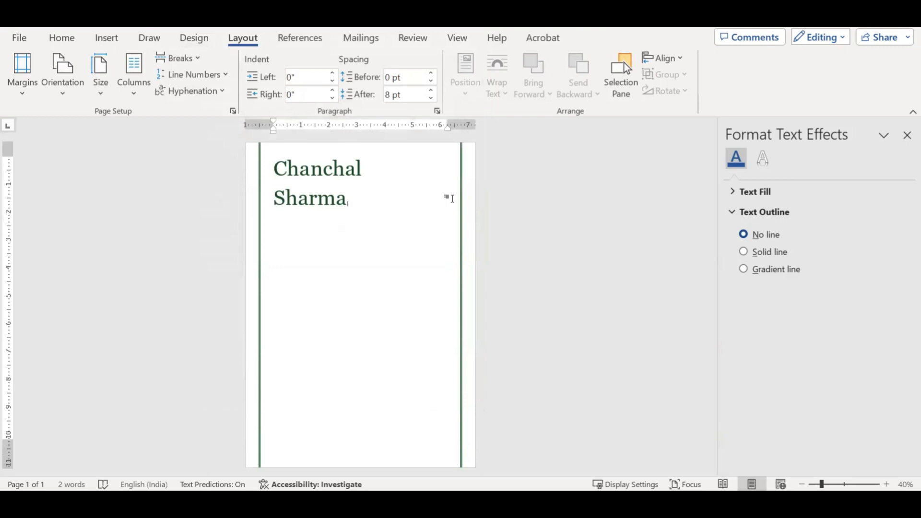
pyautogui.hotkey('ctrl', 'z')
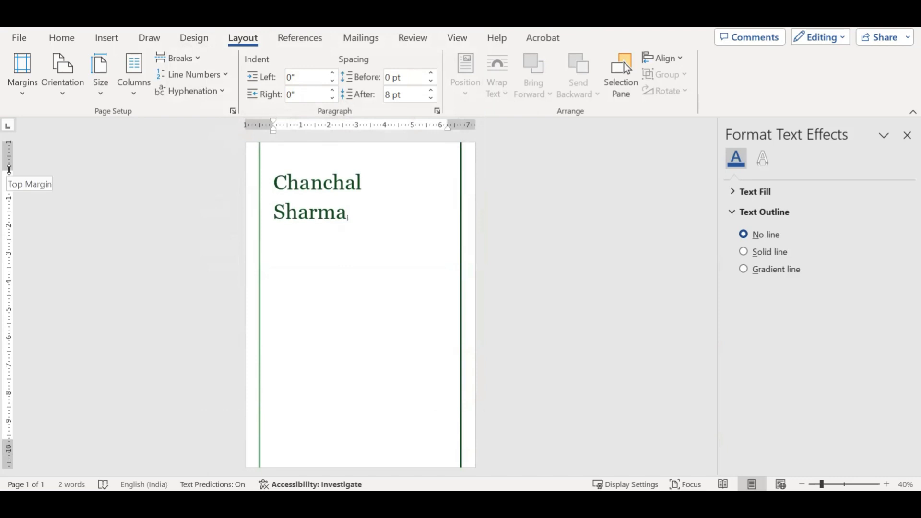
# - Reduce the top page margin to about 0.56 inch using the vertical ruler, and check the value in Page Setup
pyautogui.moveTo(9, 169)
pyautogui.mouseDown()
pyautogui.moveTo(13, 144)
pyautogui.moveTo(11, 214)
pyautogui.moveTo(7, 157)
pyautogui.mouseUp()
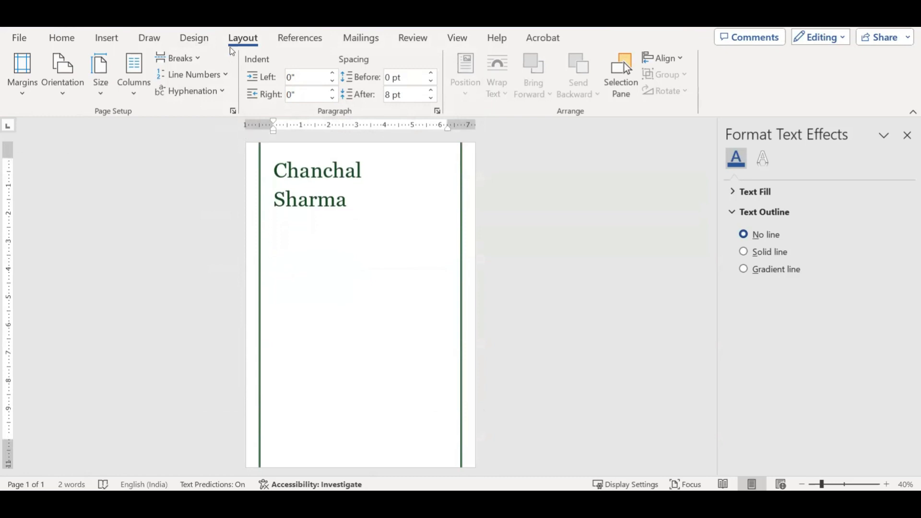
pyautogui.click(234, 112)
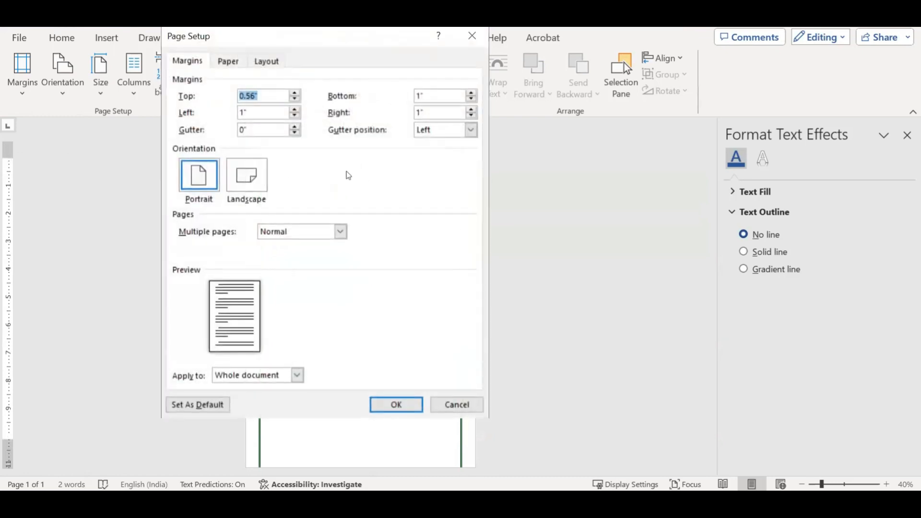
pyautogui.click(457, 405)
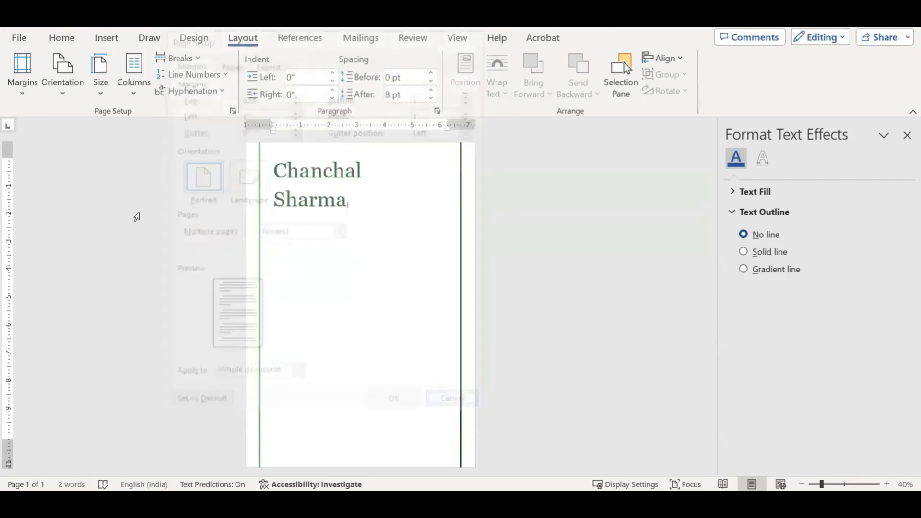
# - Try a top page margin of 0.5 inch and a larger one with the vertical ruler, and restore the previous margin
pyautogui.moveTo(6, 154)
pyautogui.mouseDown()
pyautogui.moveTo(7, 171)
pyautogui.moveTo(7, 156)
pyautogui.mouseUp()
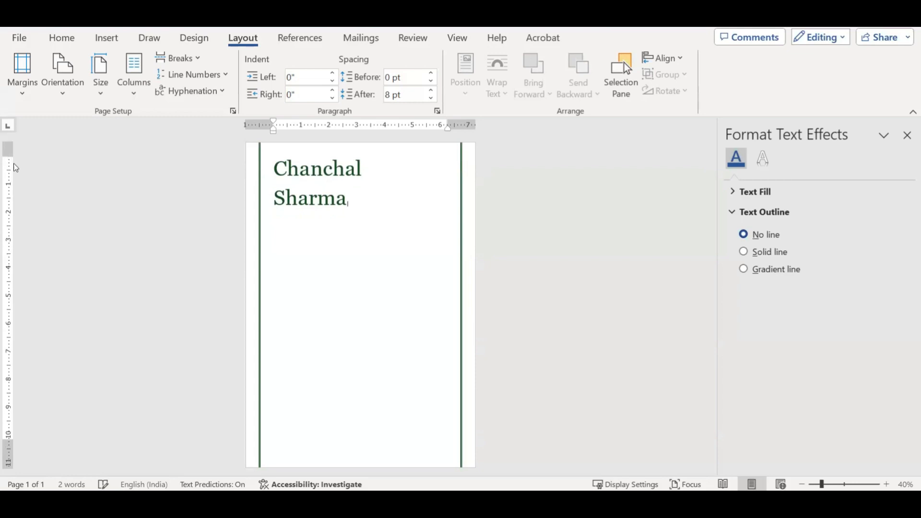
pyautogui.click(234, 111)
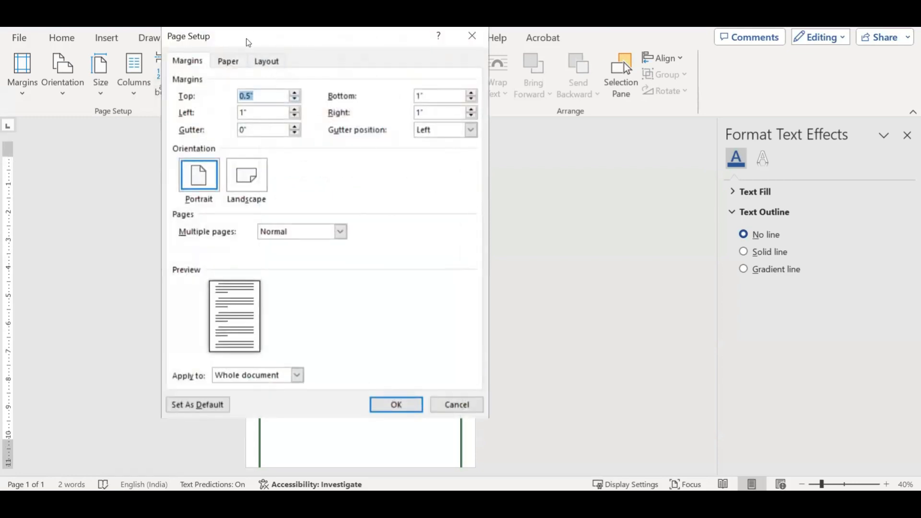
pyautogui.moveTo(249, 43); pyautogui.dragTo(351, 71)
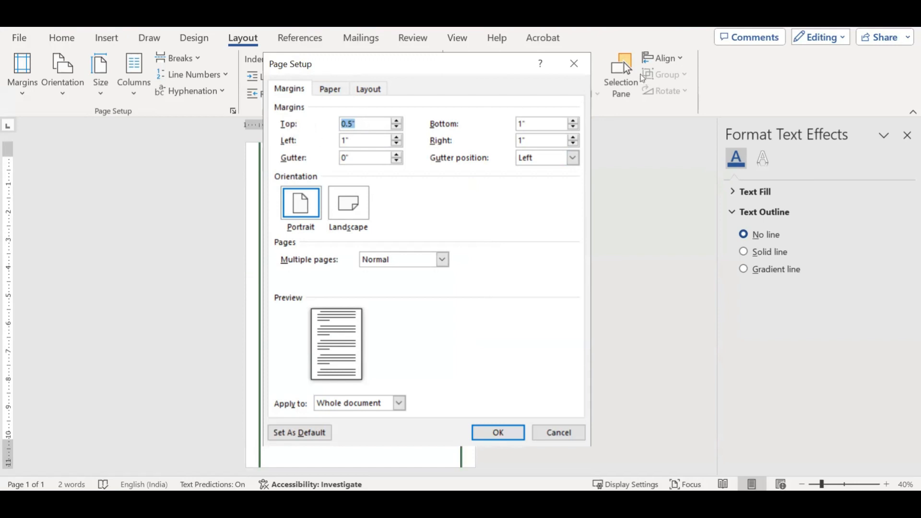
pyautogui.click(574, 63)
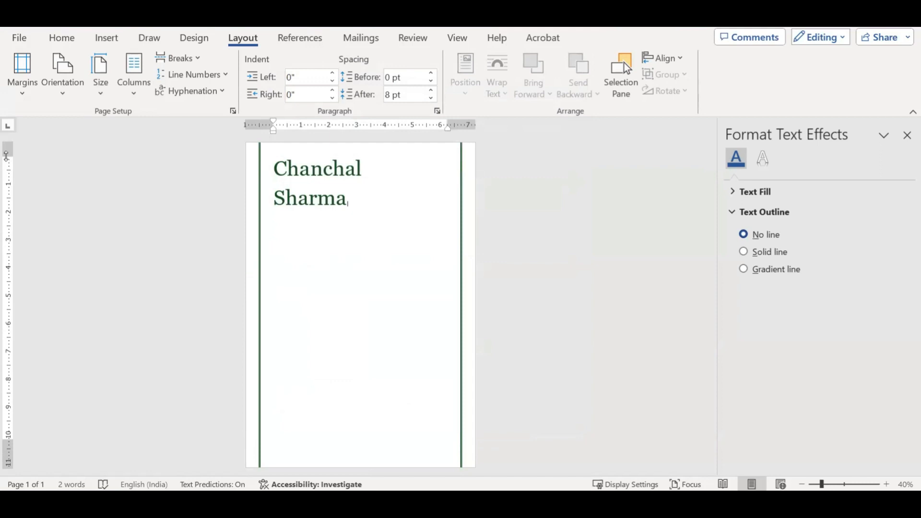
pyautogui.moveTo(9, 158)
pyautogui.mouseDown()
pyautogui.moveTo(9, 175)
pyautogui.moveTo(9, 168)
pyautogui.mouseUp()
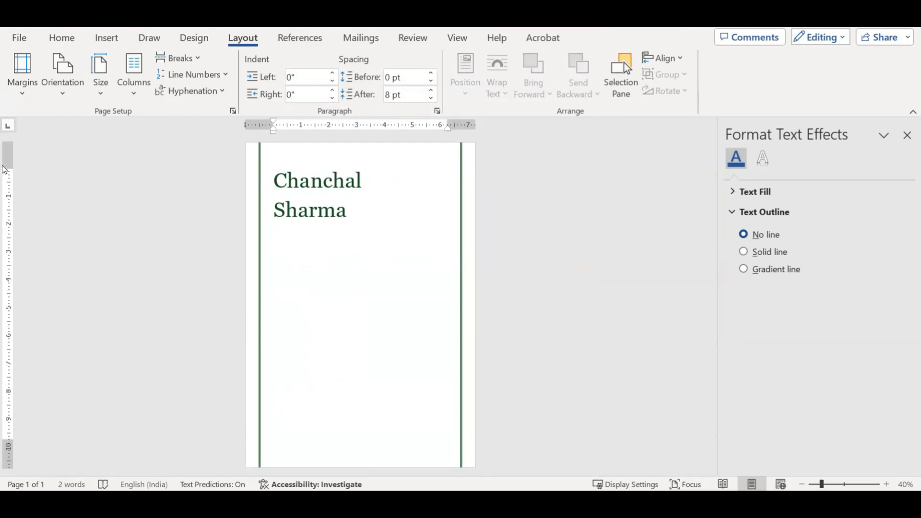
pyautogui.moveTo(10, 167); pyautogui.dragTo(11, 158)
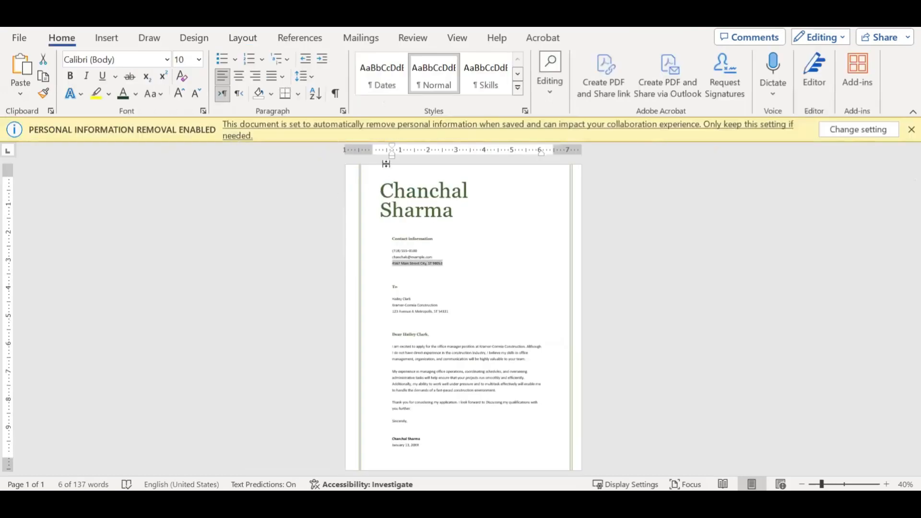
# - Examine the name heading and the green border line beside it in the cover letter template
pyautogui.tripleClick(403, 197)
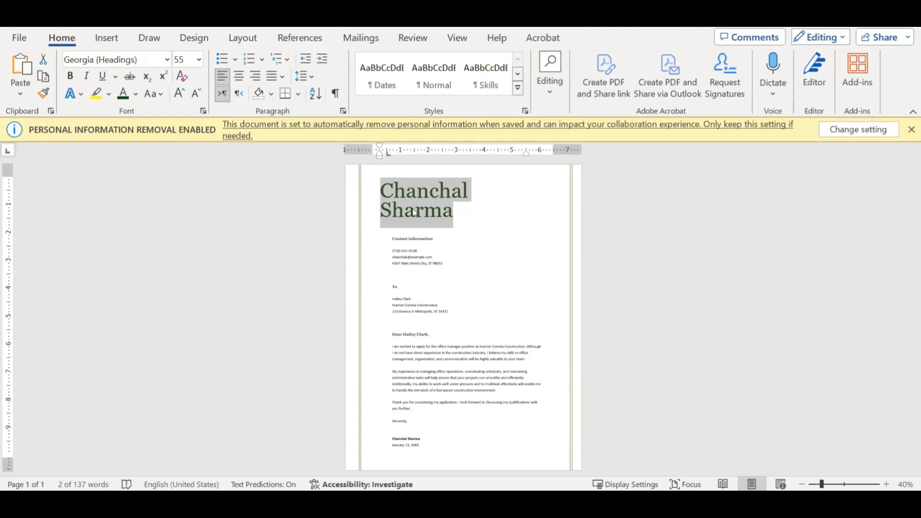
pyautogui.doubleClick(360, 195)
pyautogui.click(360, 185)
pyautogui.click(714, 241)
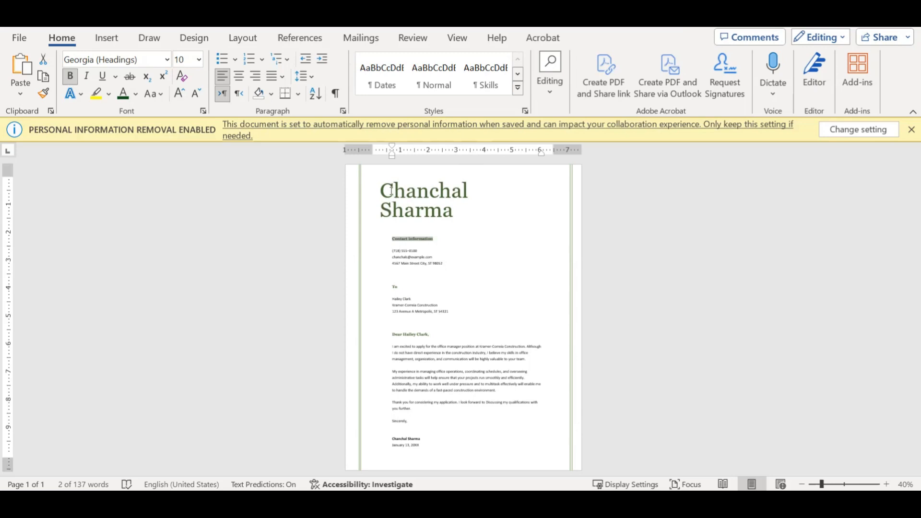
pyautogui.click(359, 179)
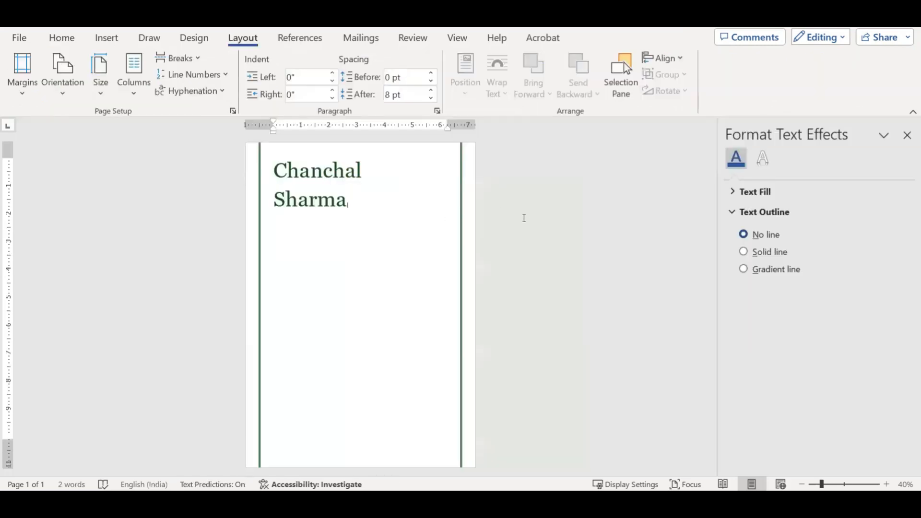
# - Copy the grouped green border lines into a new blank document
pyautogui.click(260, 181)
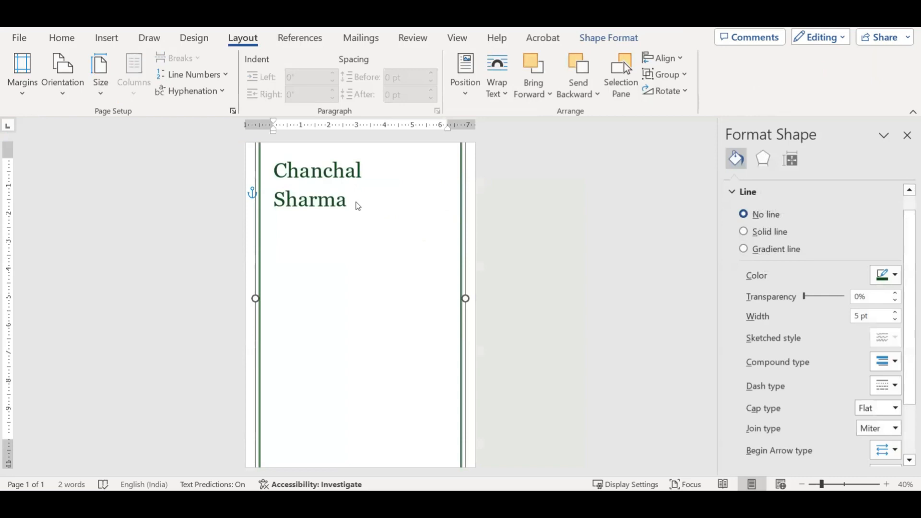
pyautogui.click(261, 213)
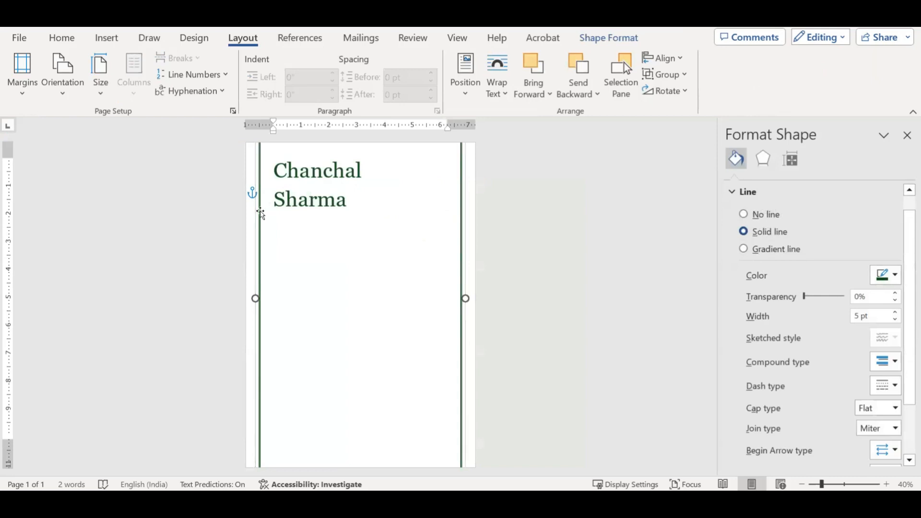
pyautogui.click(331, 225)
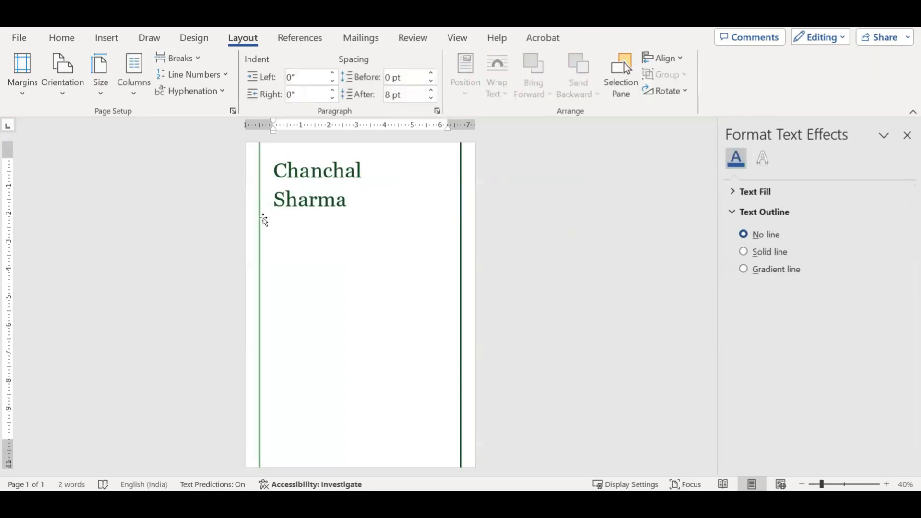
pyautogui.click(264, 219)
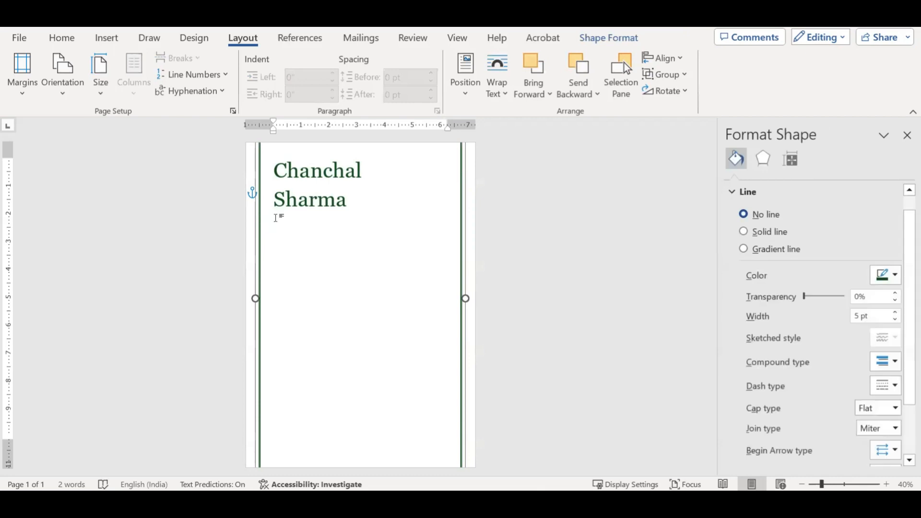
pyautogui.hotkey('ctrl', 'n')
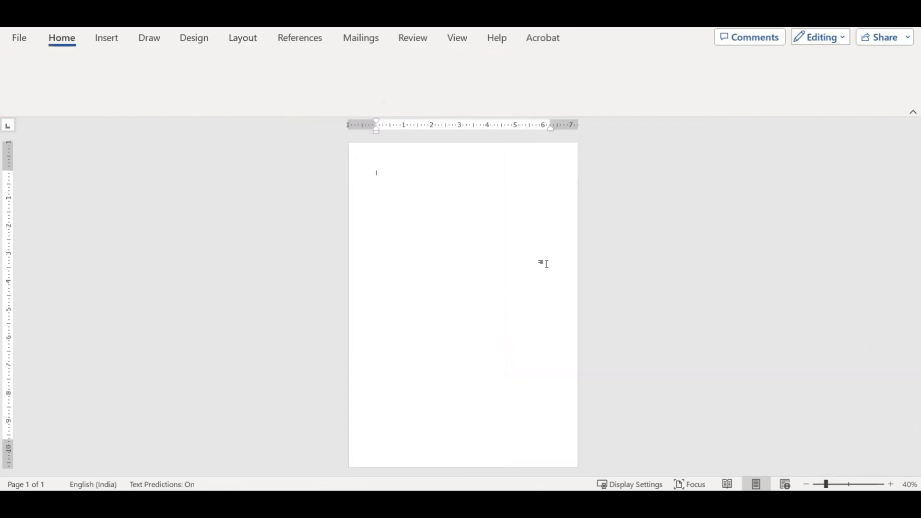
pyautogui.hotkey('ctrl', 'v')
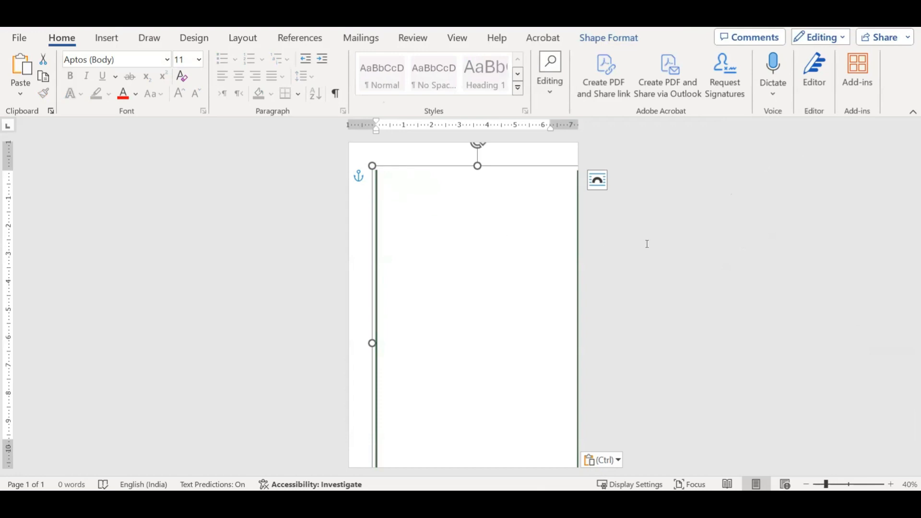
# - Check the layout options of the pasted border lines and move them so both lines sit inside the page
pyautogui.moveTo(375, 212); pyautogui.dragTo(364, 187)
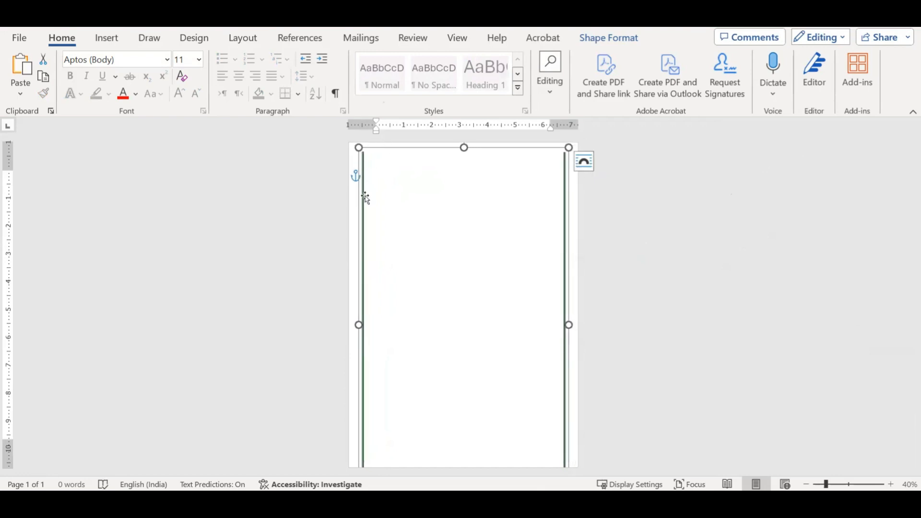
pyautogui.hotkey('ctrl', 'z')
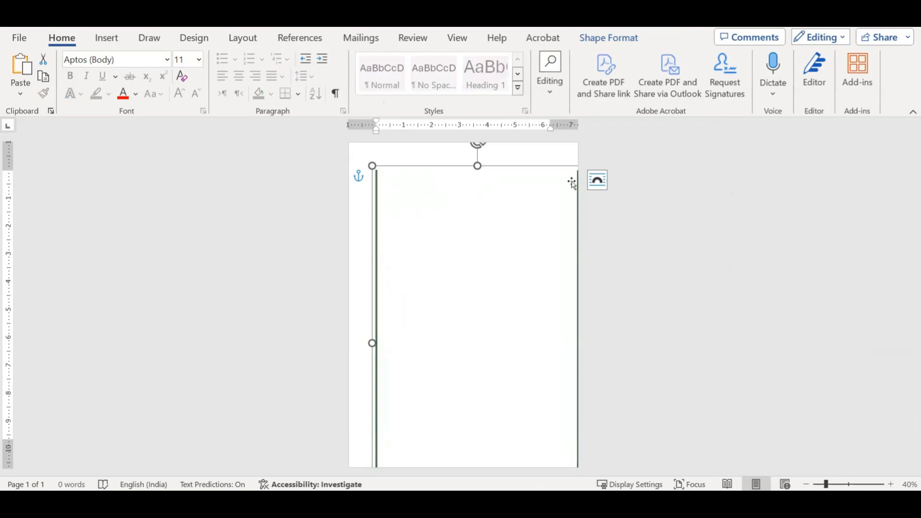
pyautogui.click(597, 181)
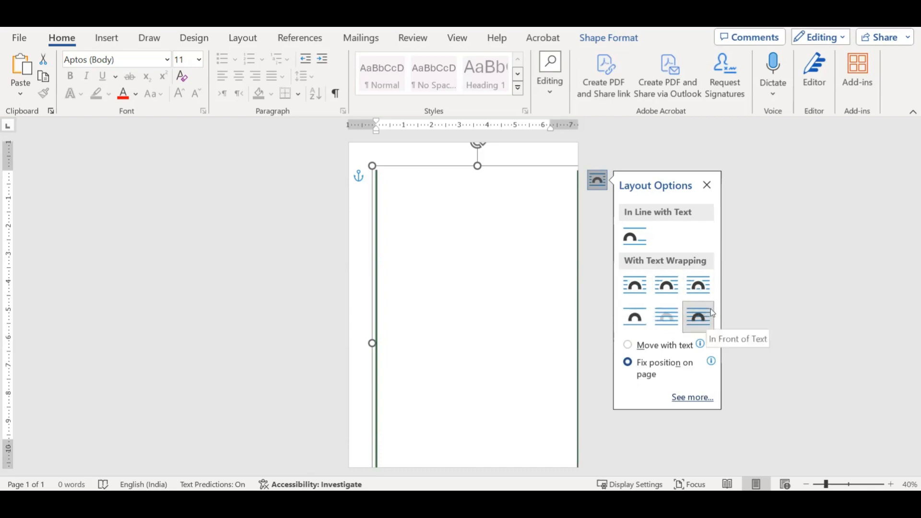
pyautogui.click(377, 206)
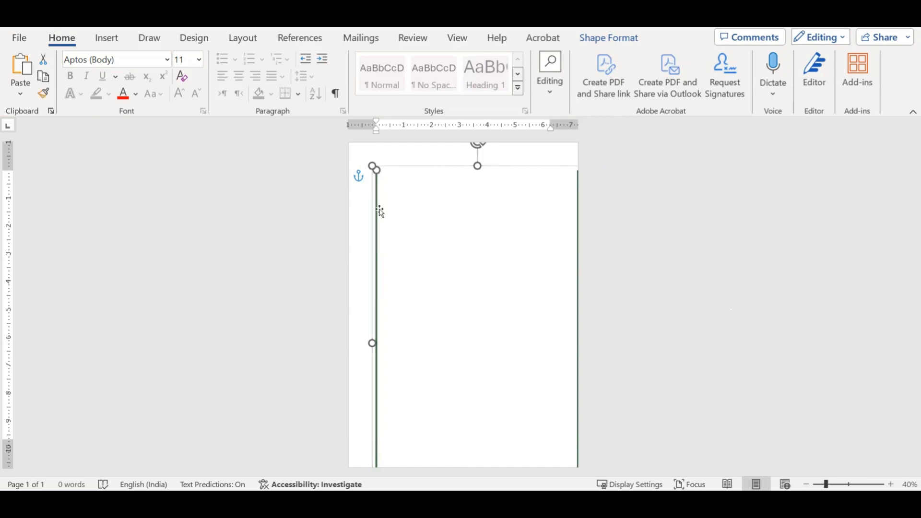
pyautogui.click(637, 239)
pyautogui.moveTo(382, 205); pyautogui.dragTo(366, 181)
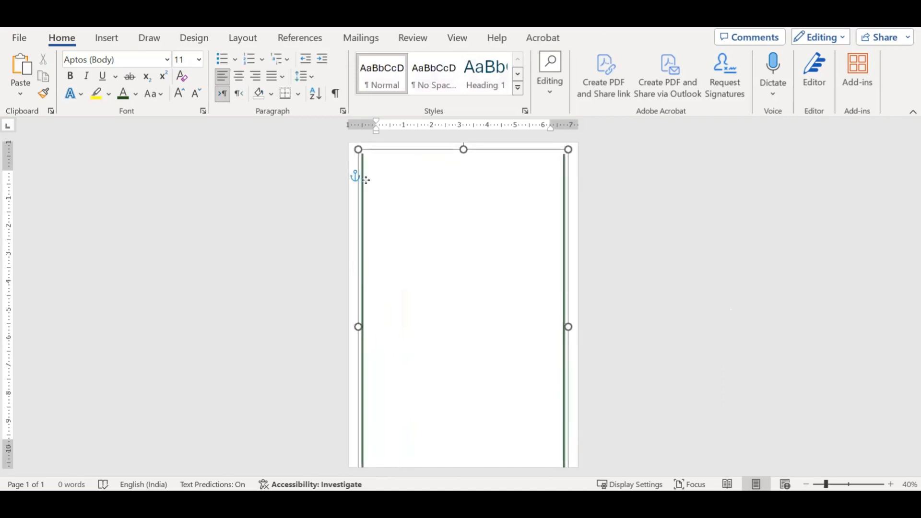
# - Set the border lines' layout to In Line with Text and reopen their layout options to check it
pyautogui.click(583, 163)
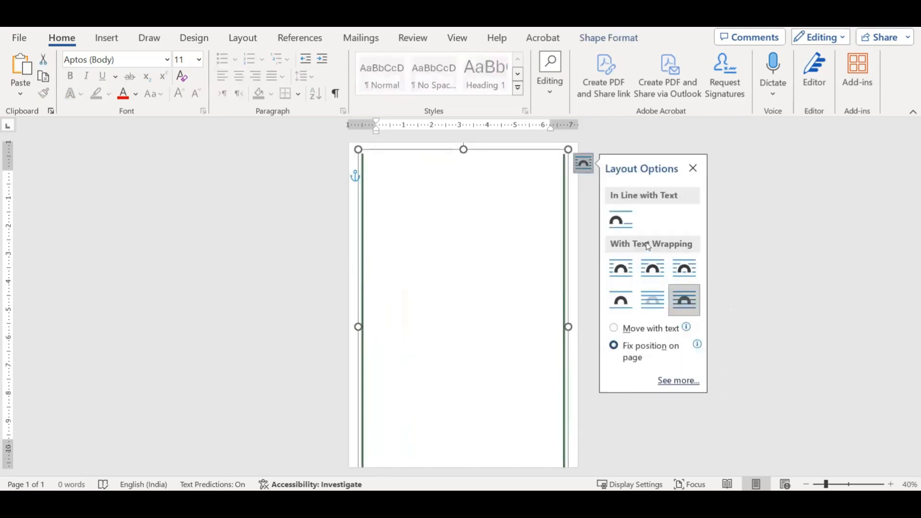
pyautogui.click(622, 220)
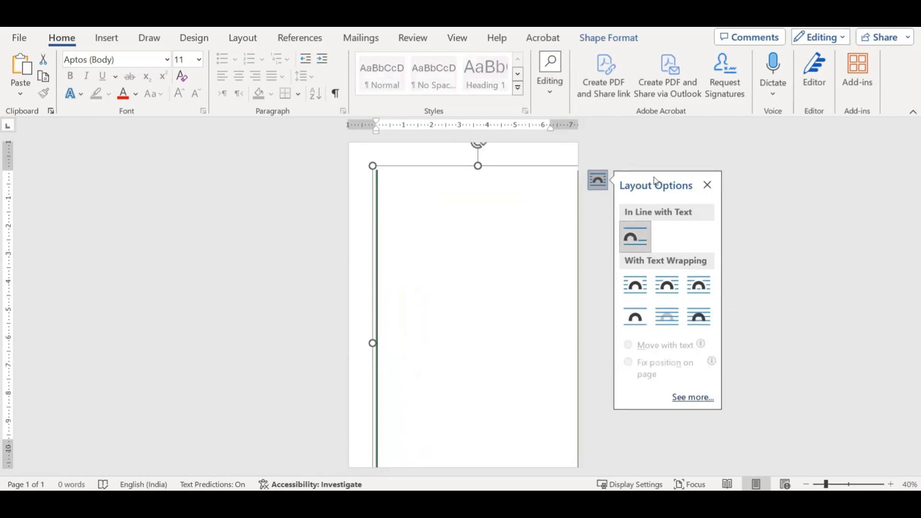
pyautogui.click(623, 142)
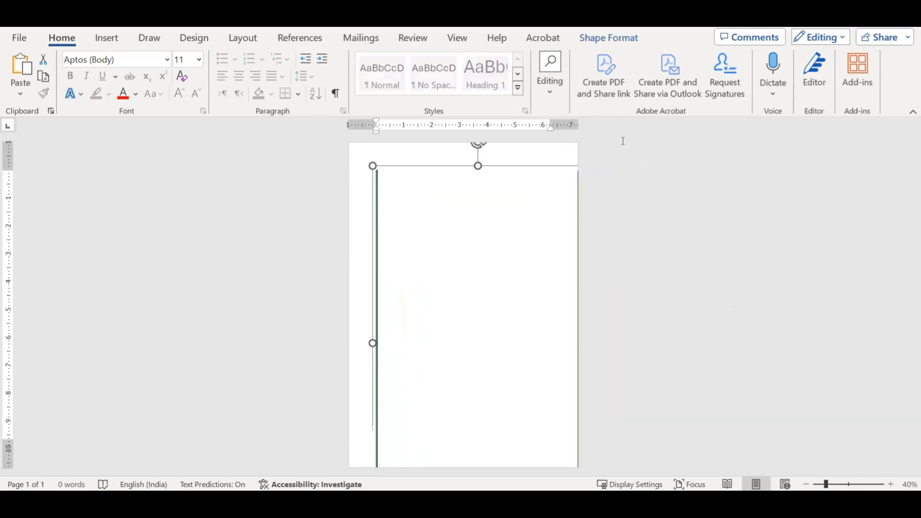
pyautogui.click(377, 185)
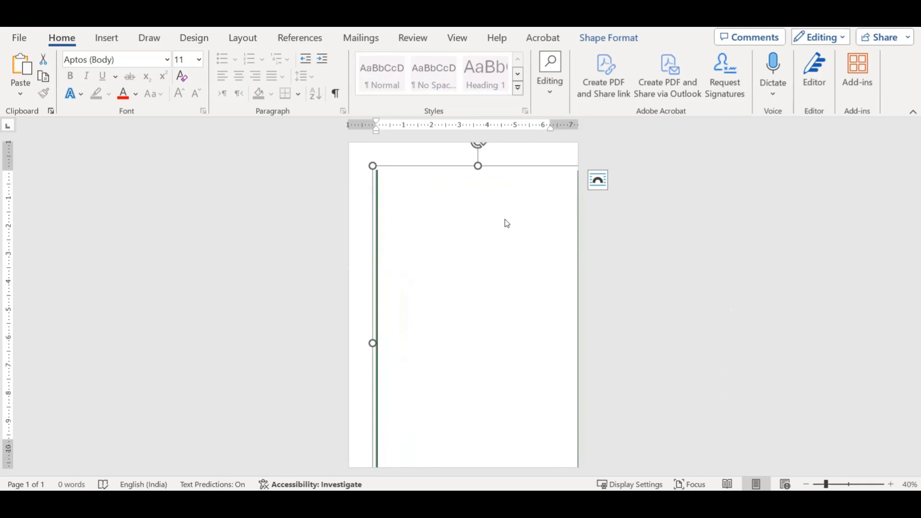
pyautogui.click(599, 181)
pyautogui.click(651, 151)
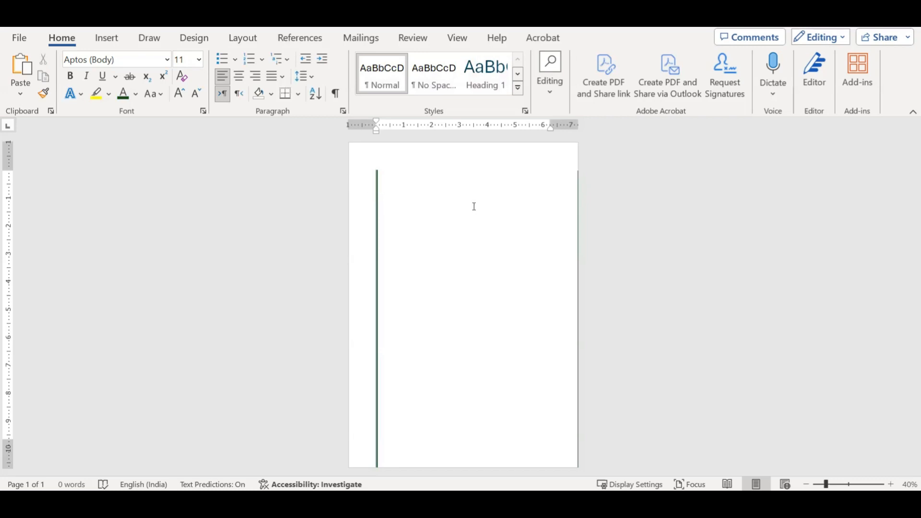
# - Set the left page margin to 2 inches for the whole document
pyautogui.click(245, 38)
pyautogui.click(233, 111)
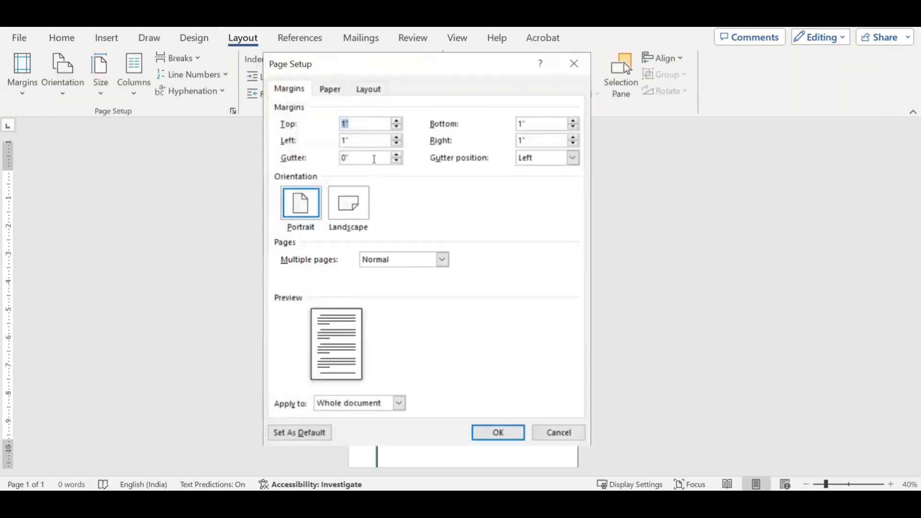
pyautogui.press('Tab')
pyautogui.write('2')
pyautogui.moveTo(449, 70); pyautogui.dragTo(170, 19)
pyautogui.click(222, 383)
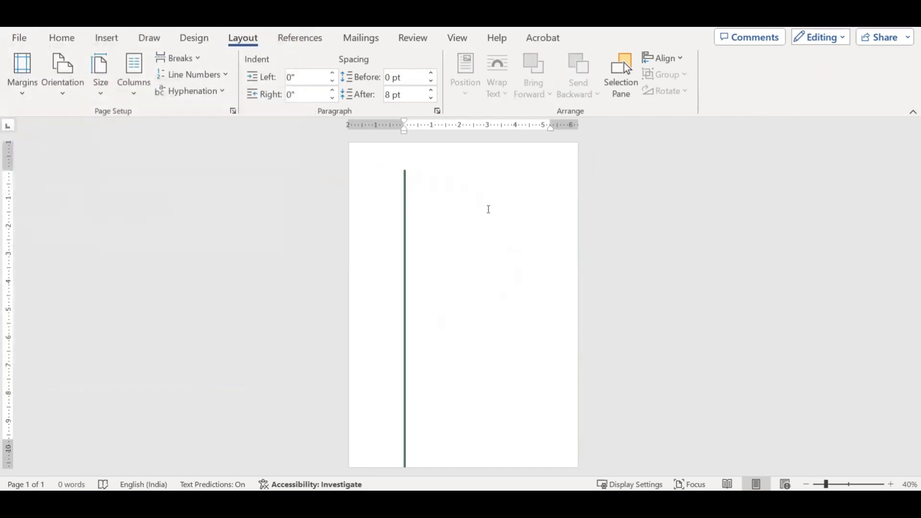
# - Set the border lines' text wrapping to In Front of Text and move them to the two sides of the page
pyautogui.click(406, 192)
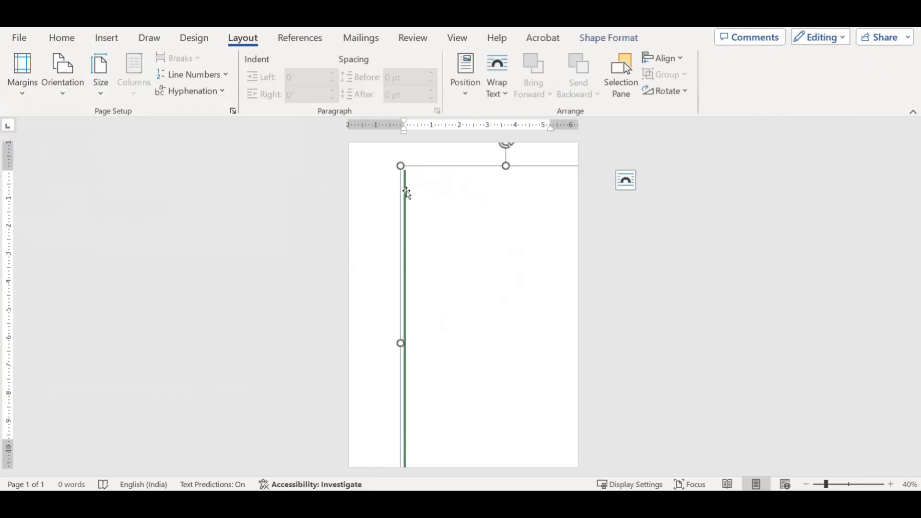
pyautogui.click(626, 180)
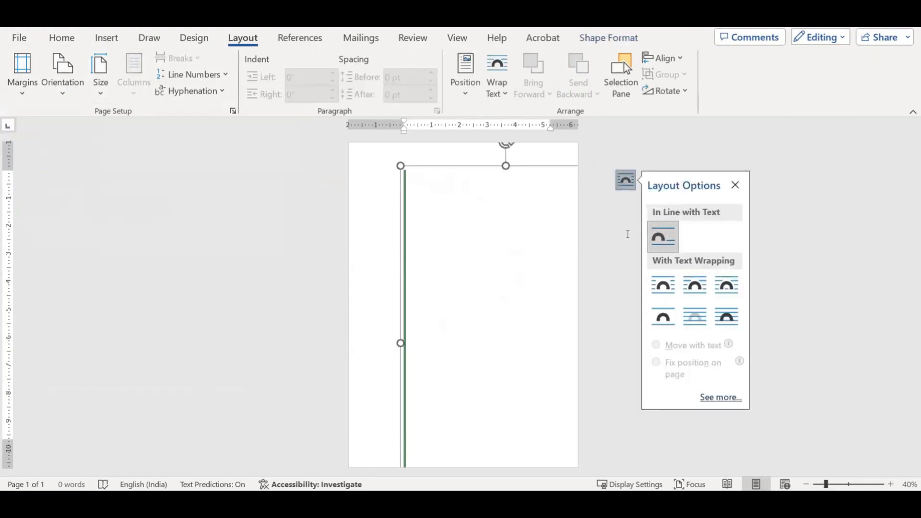
pyautogui.click(725, 316)
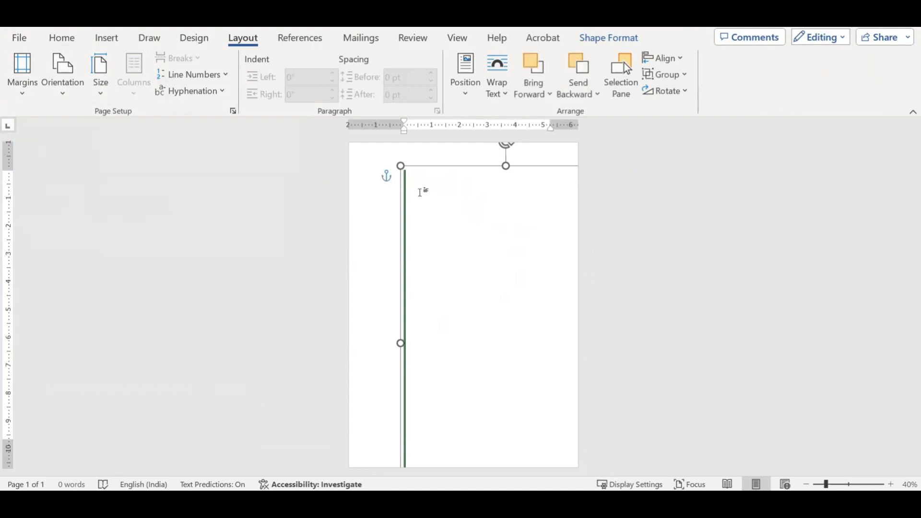
pyautogui.click(409, 192)
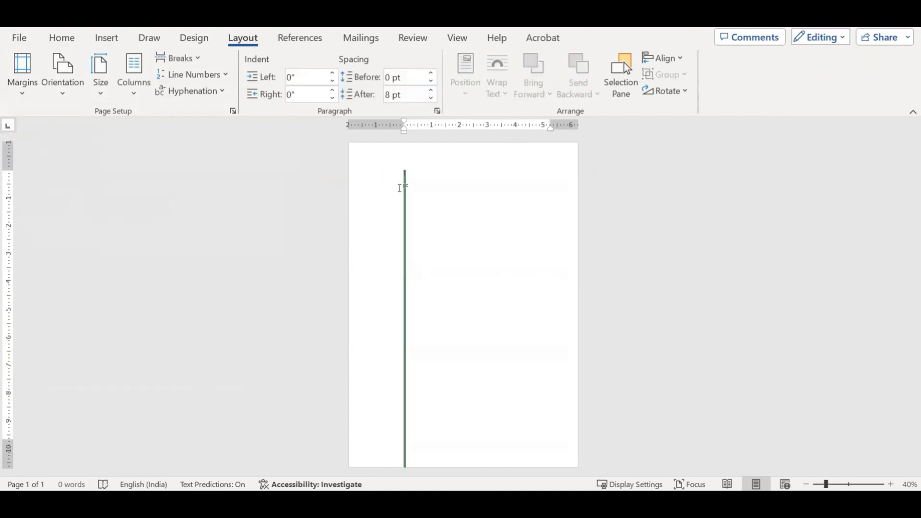
pyautogui.click(405, 187)
pyautogui.moveTo(405, 187); pyautogui.dragTo(365, 164)
pyautogui.click(638, 213)
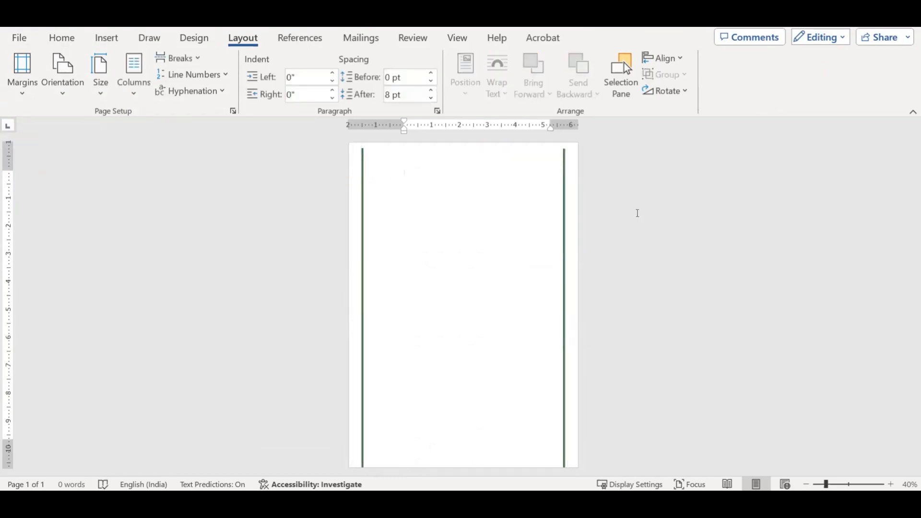
# - Close the test document without saving it and deselect the border lines in the cover letter document
pyautogui.hotkey('ctrl', 'w')
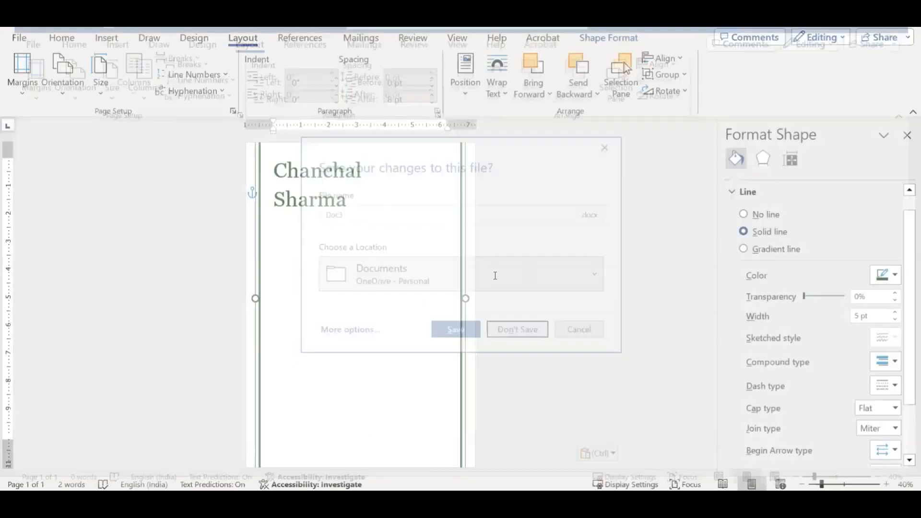
pyautogui.click(547, 257)
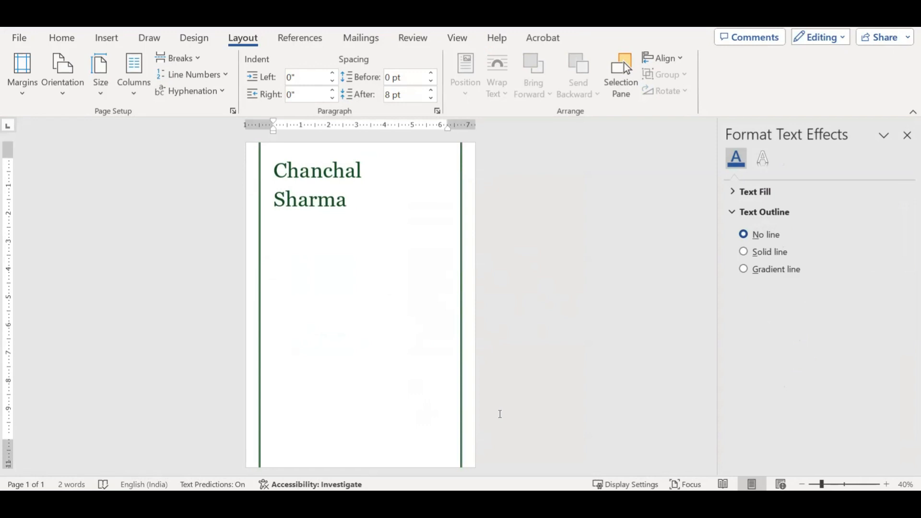
# - Create a blank document and draw a straight vertical line about 10.62 inches long near the page's left edge
pyautogui.hotkey('ctrl', 'n')
pyautogui.click(108, 38)
pyautogui.click(207, 61)
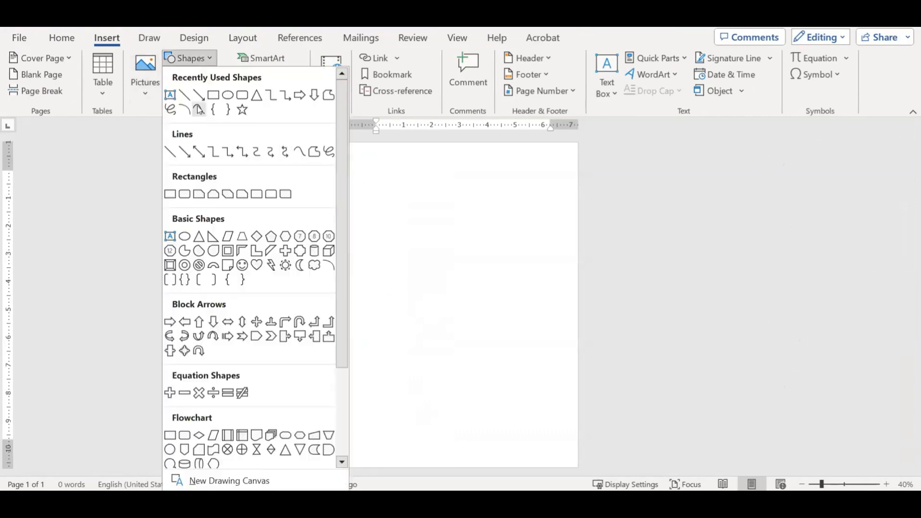
pyautogui.click(199, 110)
pyautogui.moveTo(365, 147); pyautogui.dragTo(430, 434)
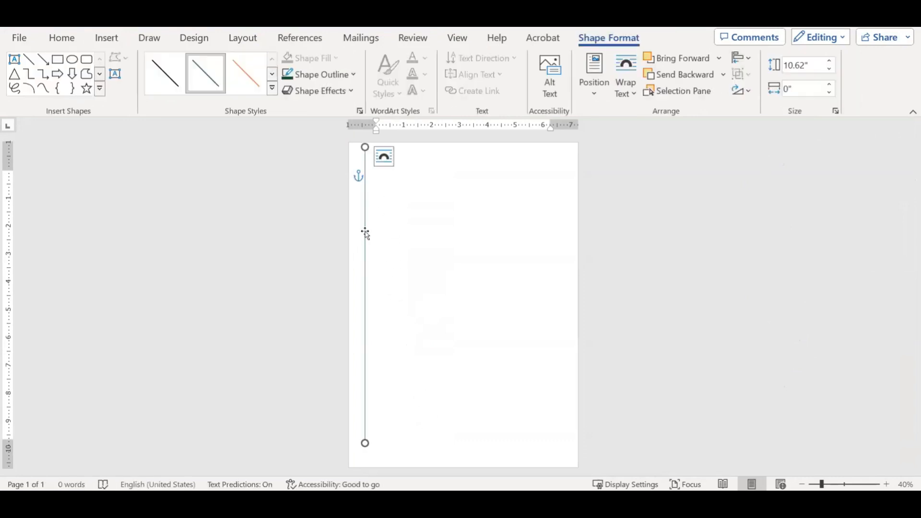
# - Move the vertical line up to the page's top edge and extend it down to the bottom edge, about 11.67 inches long
pyautogui.moveTo(381, 230); pyautogui.dragTo(367, 223)
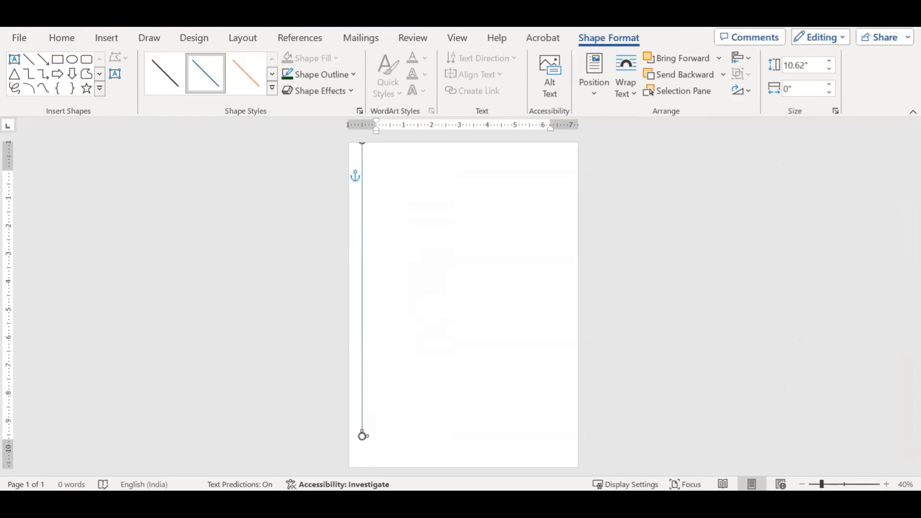
pyautogui.keyDown('ctrl'); pyautogui.scroll(-3, 398, 339); pyautogui.keyUp('ctrl')
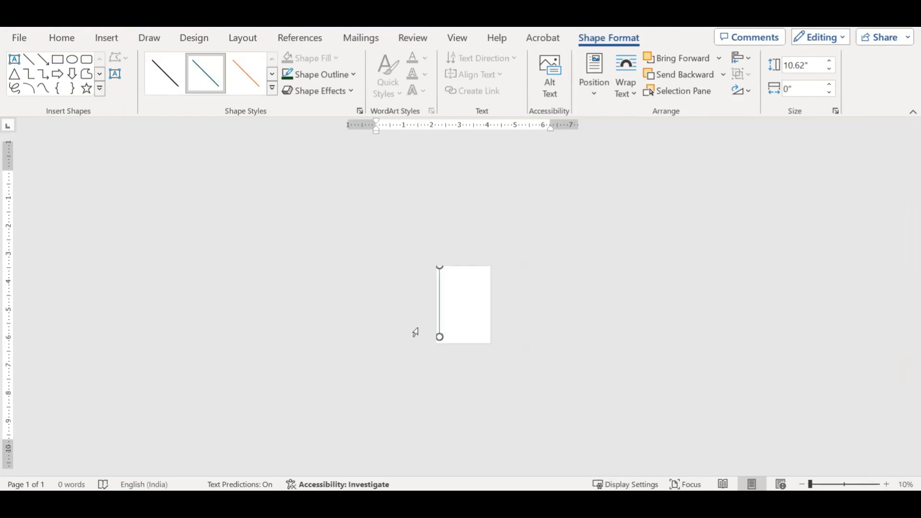
pyautogui.keyDown('ctrl'); pyautogui.scroll(2, 451, 326); pyautogui.keyUp('ctrl')
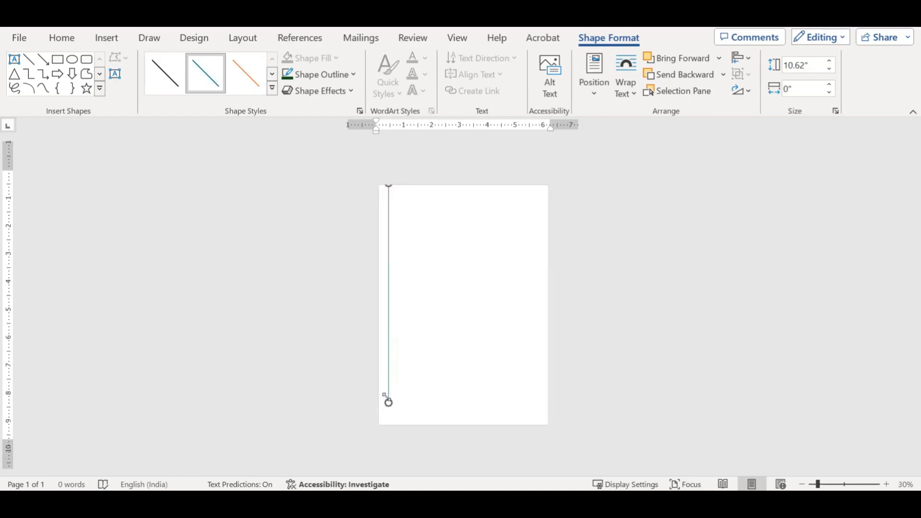
pyautogui.moveTo(389, 410); pyautogui.dragTo(393, 424)
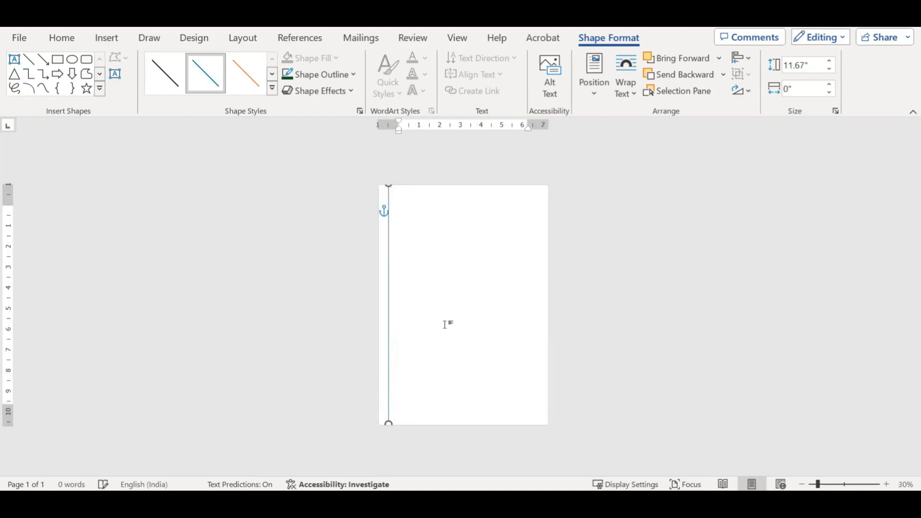
pyautogui.keyDown('ctrl'); pyautogui.scroll(5, 445, 320); pyautogui.keyUp('ctrl')
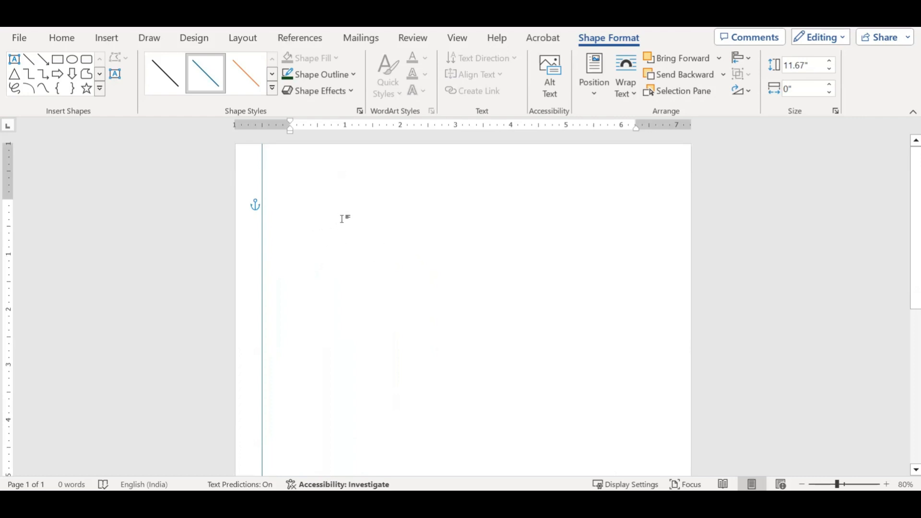
# - Draw a slanted line about 3.28 inches high beside the vertical line, without straightening it, and delete it
pyautogui.click(376, 231)
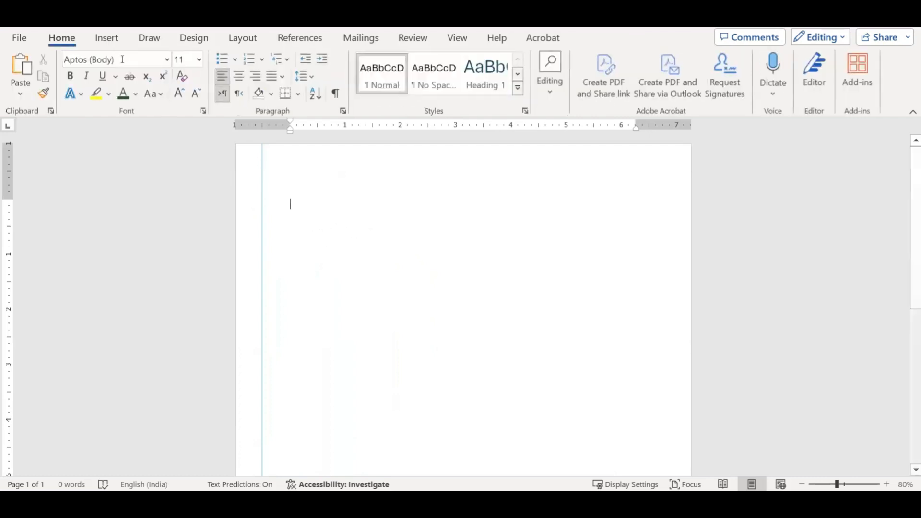
pyautogui.click(107, 41)
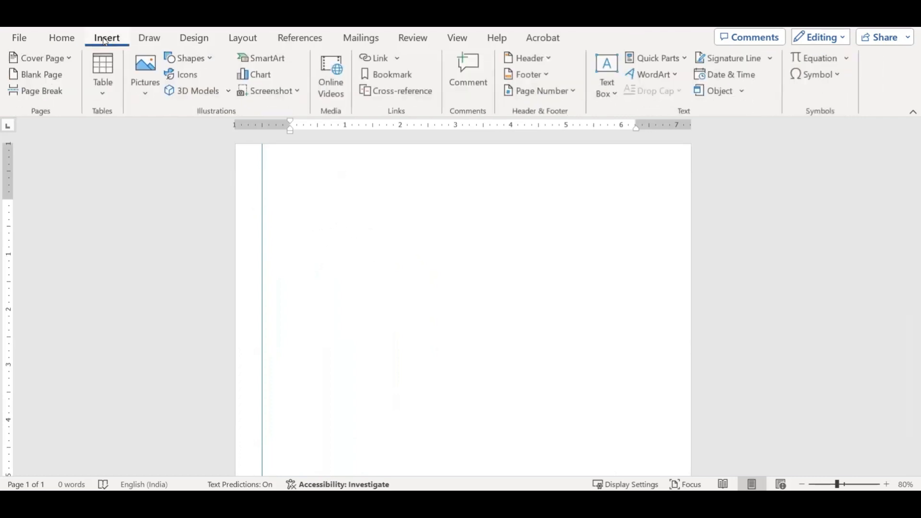
pyautogui.click(201, 59)
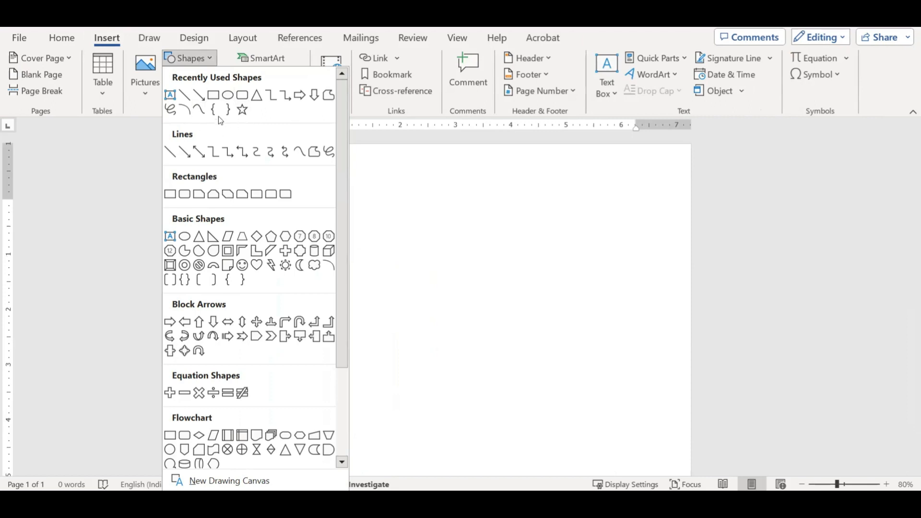
pyautogui.click(192, 101)
pyautogui.moveTo(377, 181)
pyautogui.mouseDown()
pyautogui.moveTo(555, 251)
pyautogui.moveTo(373, 292)
pyautogui.moveTo(477, 280)
pyautogui.moveTo(377, 343)
pyautogui.moveTo(395, 383)
pyautogui.moveTo(373, 368)
pyautogui.moveTo(410, 289)
pyautogui.moveTo(375, 353)
pyautogui.moveTo(381, 379)
pyautogui.moveTo(418, 376)
pyautogui.moveTo(381, 376)
pyautogui.moveTo(417, 371)
pyautogui.moveTo(398, 358)
pyautogui.mouseUp()
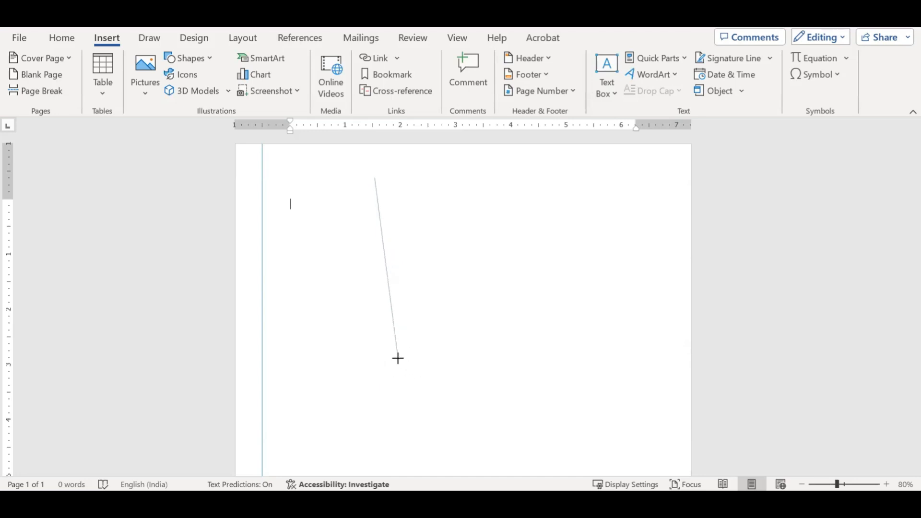
pyautogui.moveTo(398, 358); pyautogui.dragTo(398, 358)
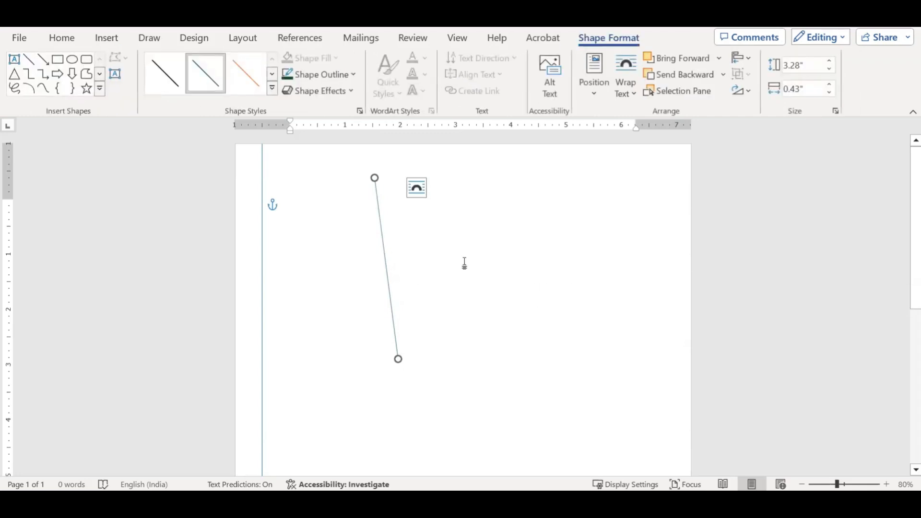
pyautogui.press('Delete')
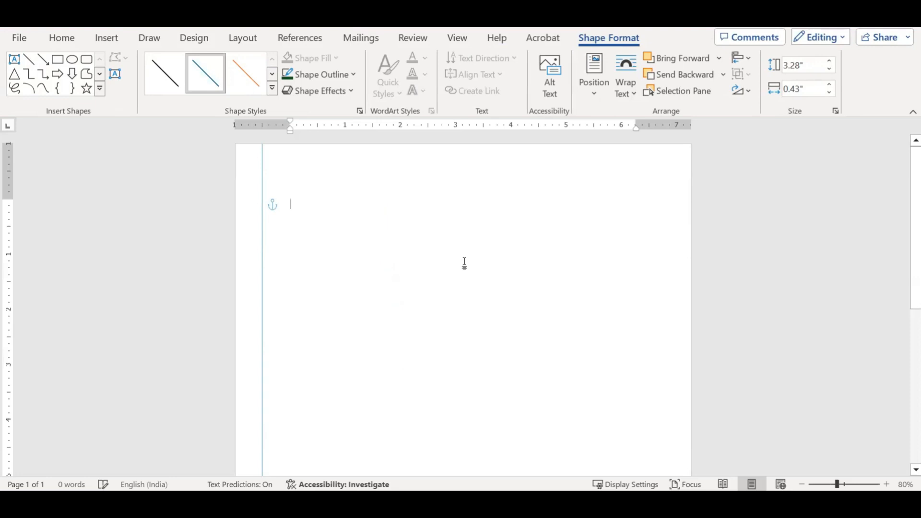
# - Switch to the finished template letter and examine the name heading's indentation in its paragraph settings
pyautogui.click(263, 235)
pyautogui.click(529, 419)
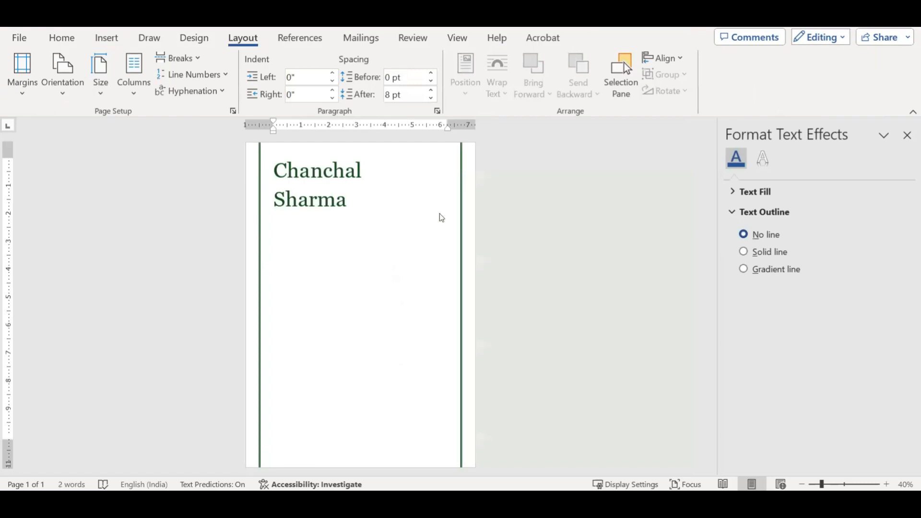
pyautogui.scroll(4, 418, 232)
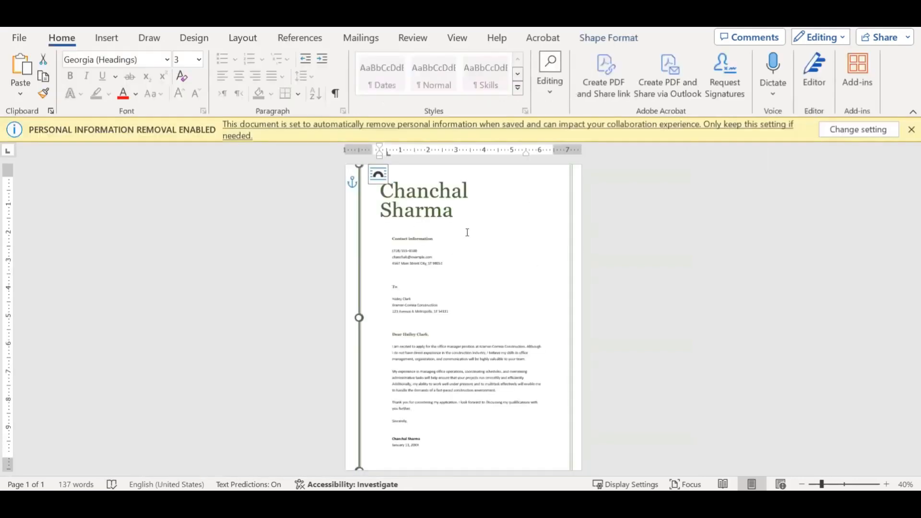
pyautogui.click(652, 247)
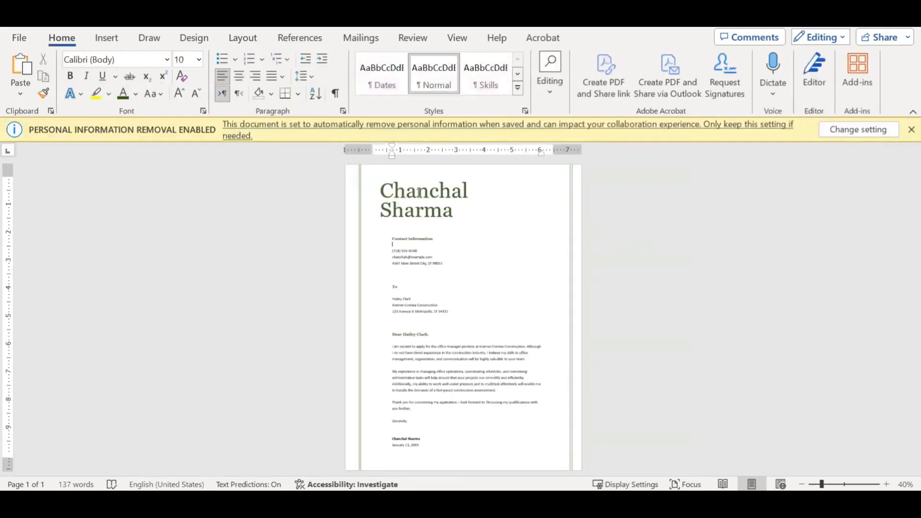
pyautogui.tripleClick(419, 193)
pyautogui.scroll(8, 465, 242)
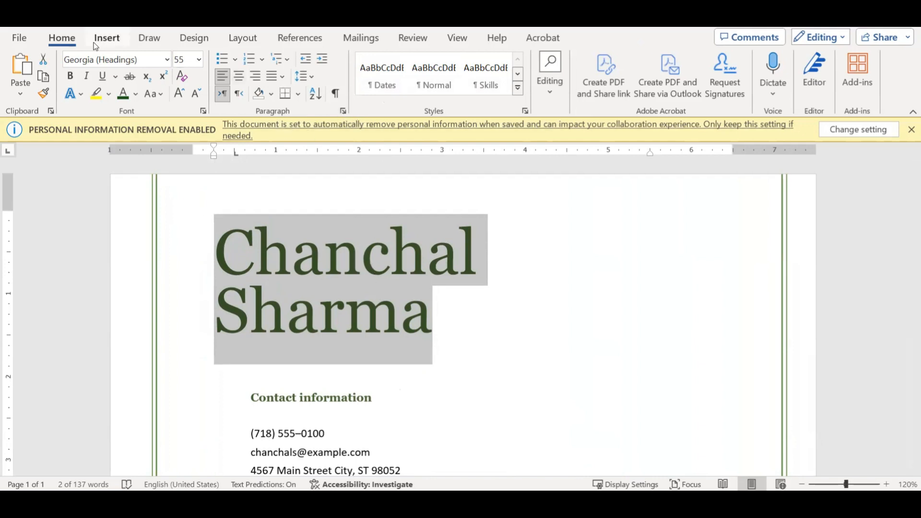
pyautogui.click(343, 113)
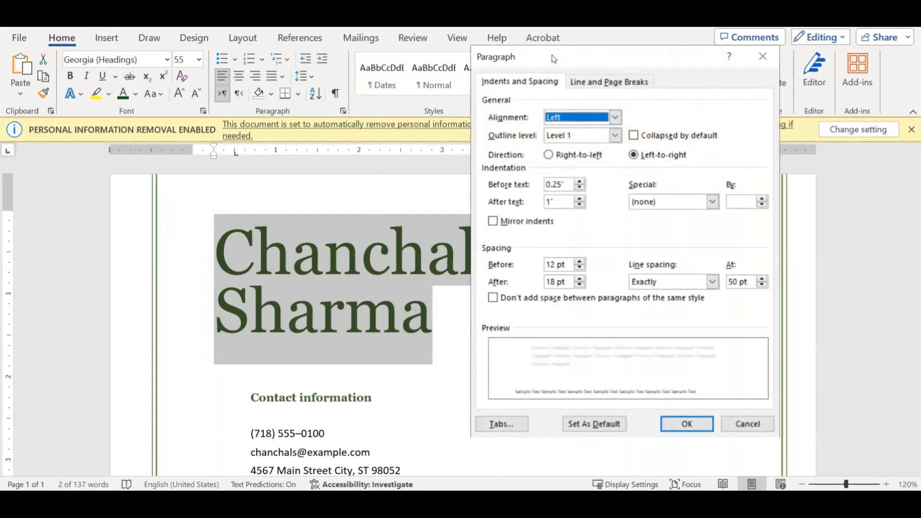
pyautogui.moveTo(560, 58); pyautogui.dragTo(460, 43)
pyautogui.click(466, 169)
pyautogui.doubleClick(467, 170)
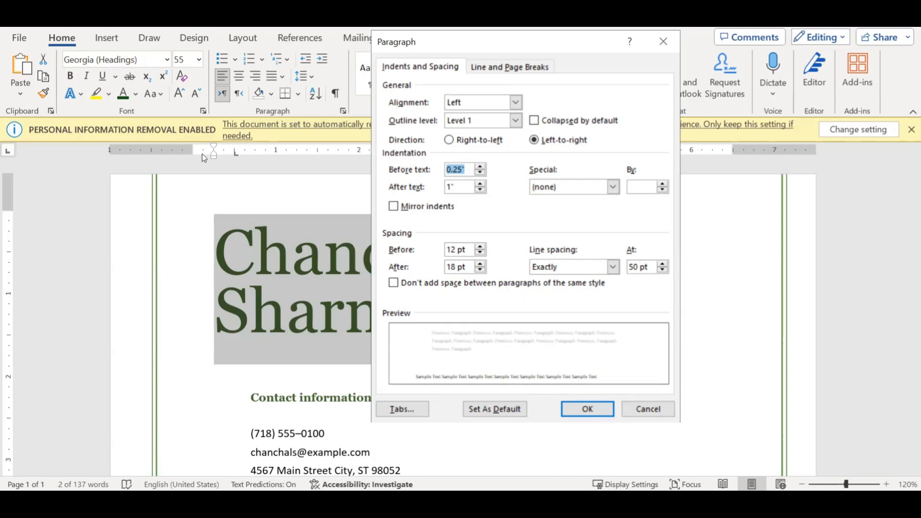
pyautogui.click(649, 408)
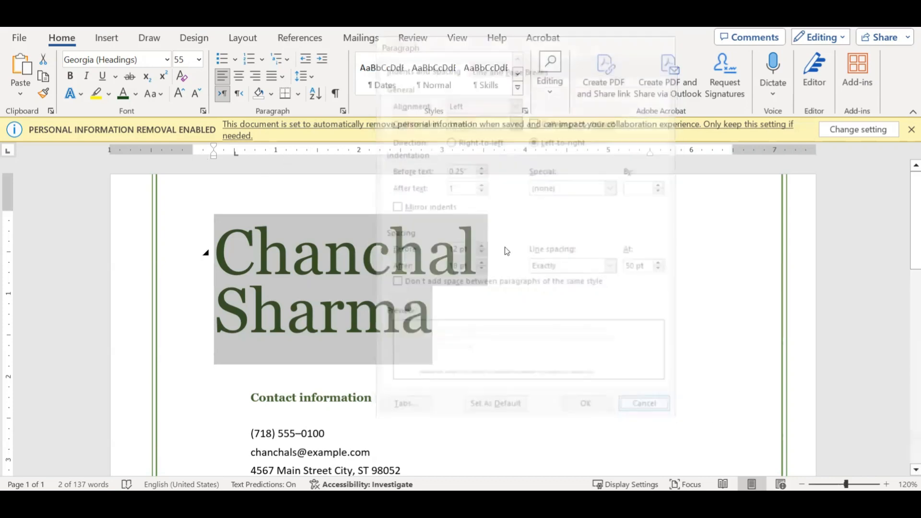
# - In the recreated cover letter, set the name heading's indentation before text to 0.25 inches
pyautogui.click(326, 172)
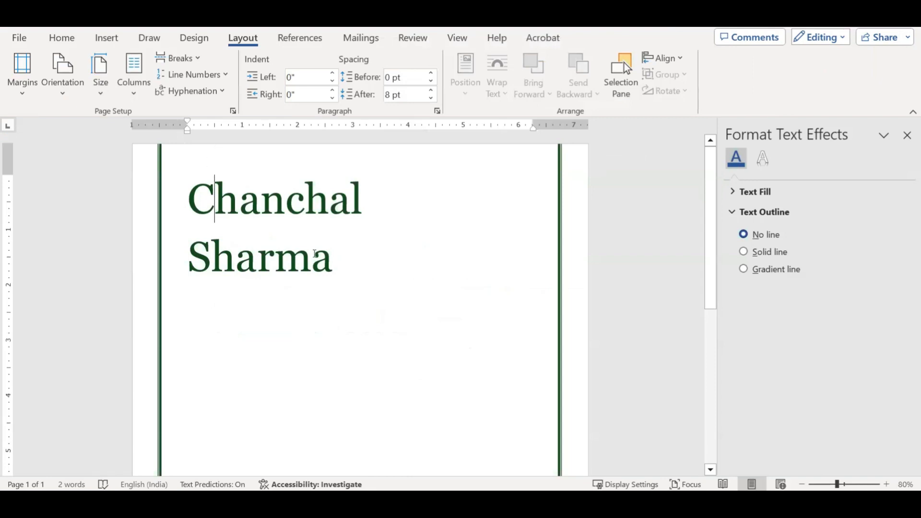
pyautogui.tripleClick(307, 240)
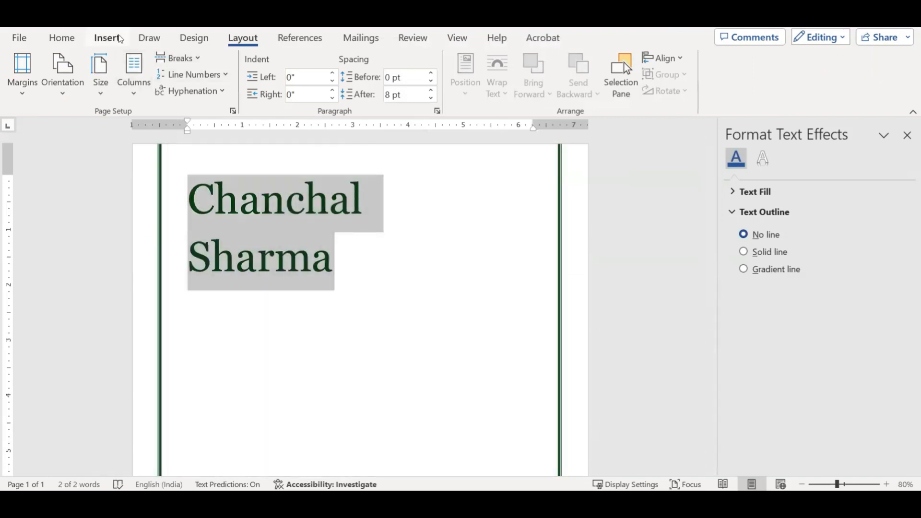
pyautogui.click(62, 38)
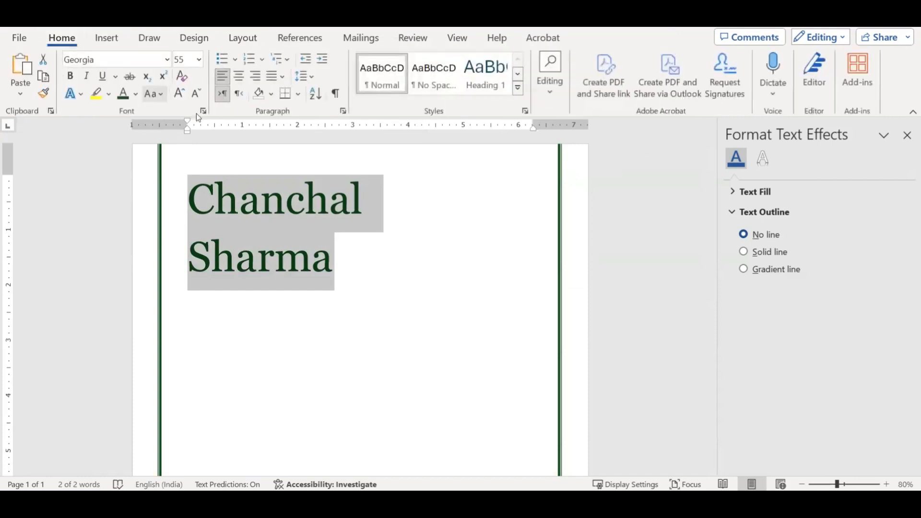
pyautogui.click(343, 111)
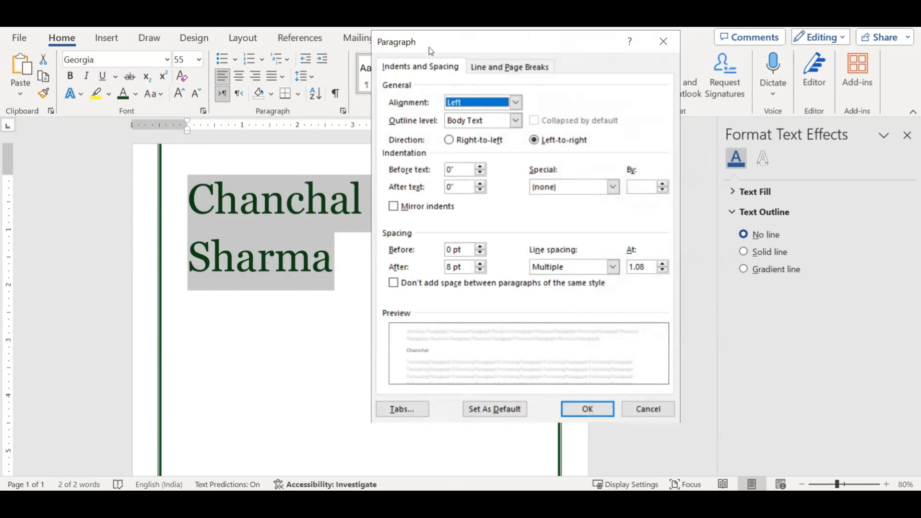
pyautogui.moveTo(429, 47); pyautogui.dragTo(343, 31)
pyautogui.doubleClick(365, 154)
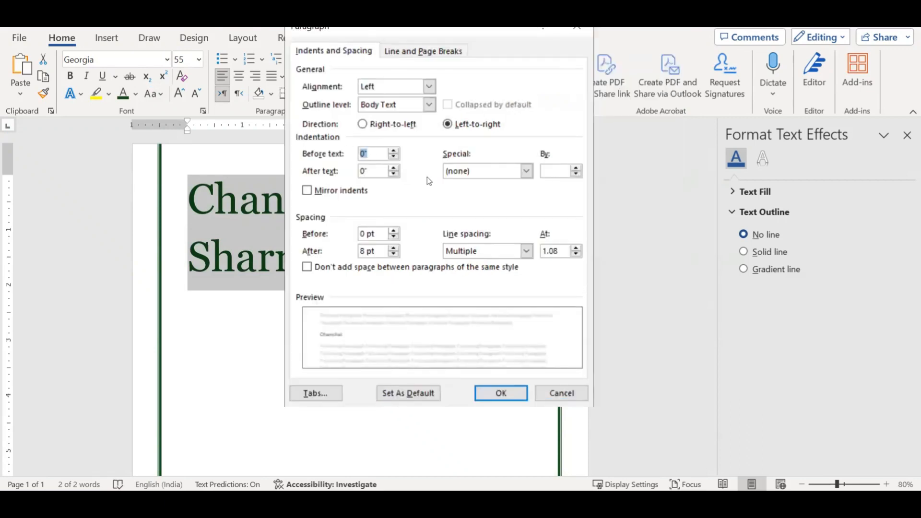
pyautogui.write('0.25')
pyautogui.press('Tab')
pyautogui.click(501, 393)
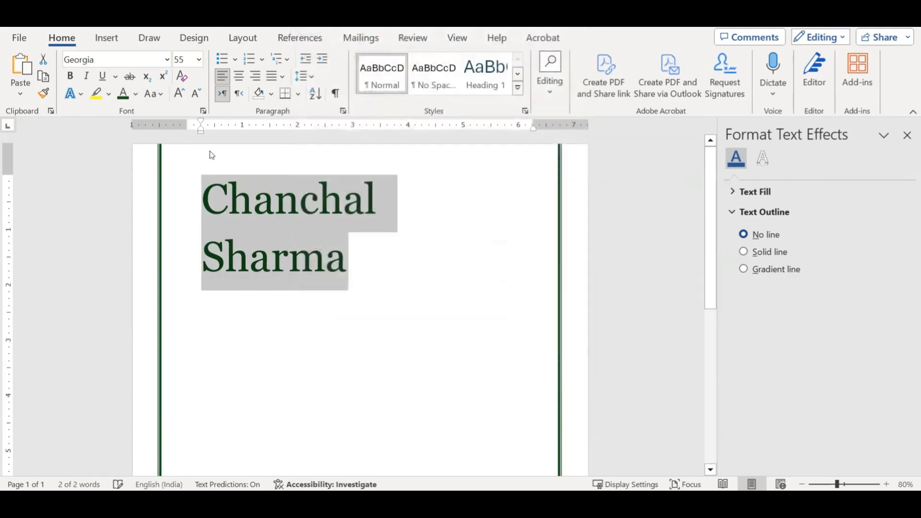
pyautogui.click(376, 223)
# - Copy the "Contact information" heading from the template letter and pass it through Notepad to get it as plain text
pyautogui.click(530, 268)
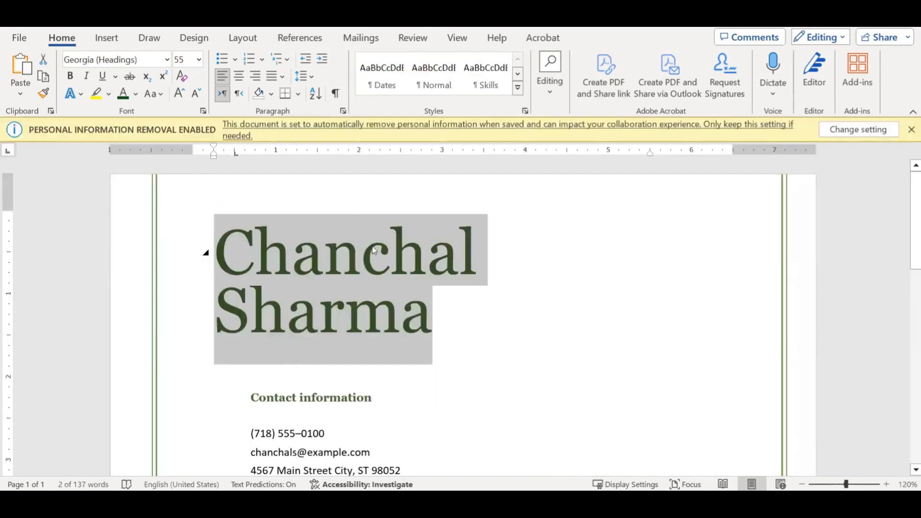
pyautogui.scroll(-2, 206, 249)
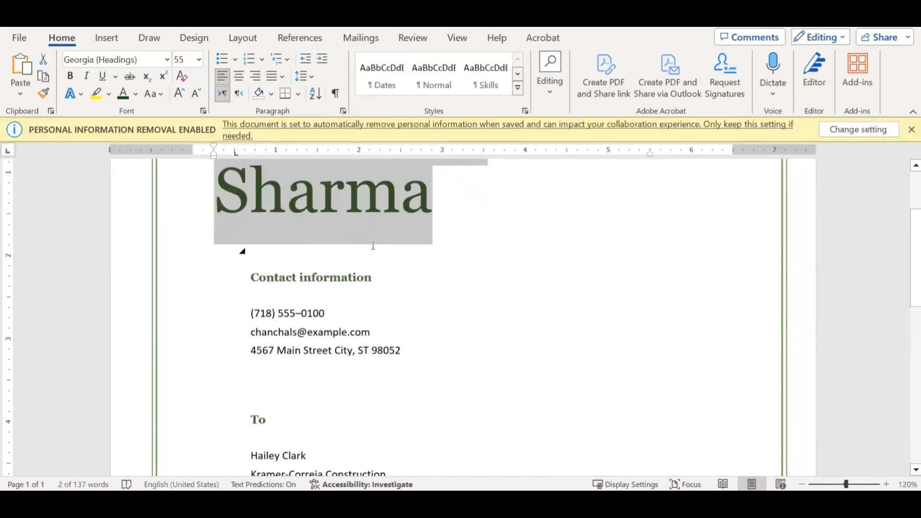
pyautogui.click(289, 284)
pyautogui.moveTo(250, 277); pyautogui.dragTo(335, 278)
pyautogui.hotkey('ctrl', 'c')
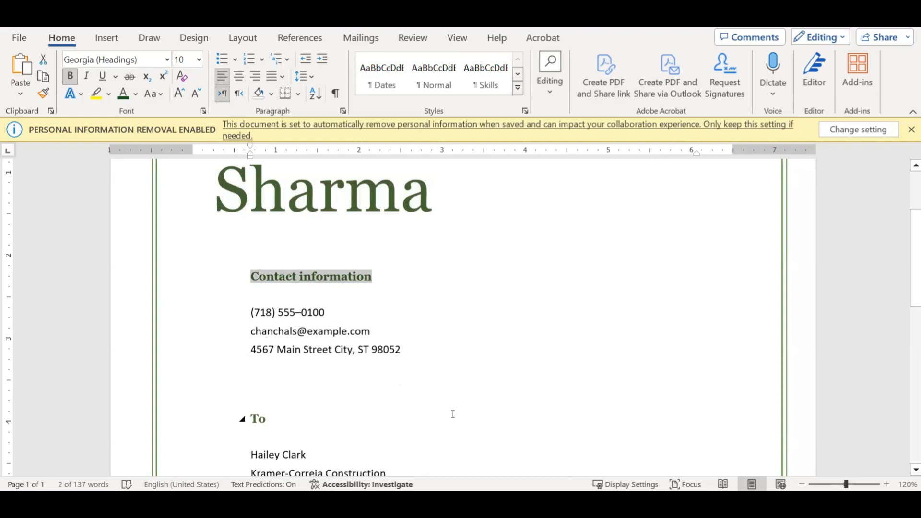
pyautogui.hotkey('alt', 'Tab')
pyautogui.hotkey('ctrl', 'v')
pyautogui.hotkey('ctrl', 'a')
pyautogui.hotkey('ctrl', 'c')
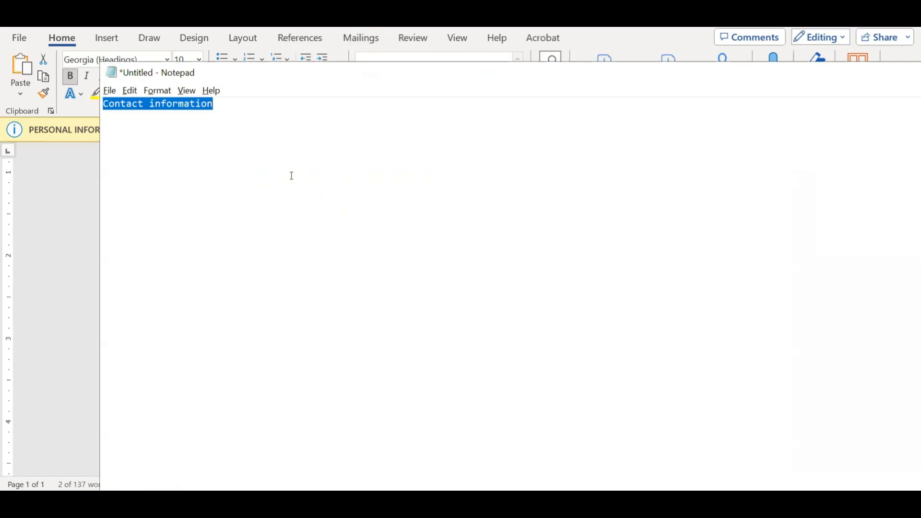
# - Return to the recreated cover letter and paste "Contact information" on a new line below the name heading
pyautogui.hotkey('alt', 'Tab')
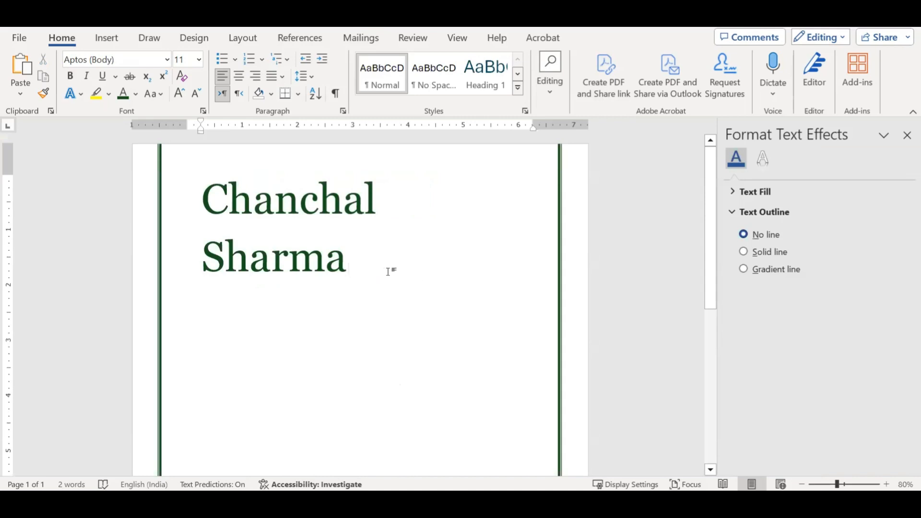
pyautogui.press('Return')
pyautogui.hotkey('ctrl', 'v')
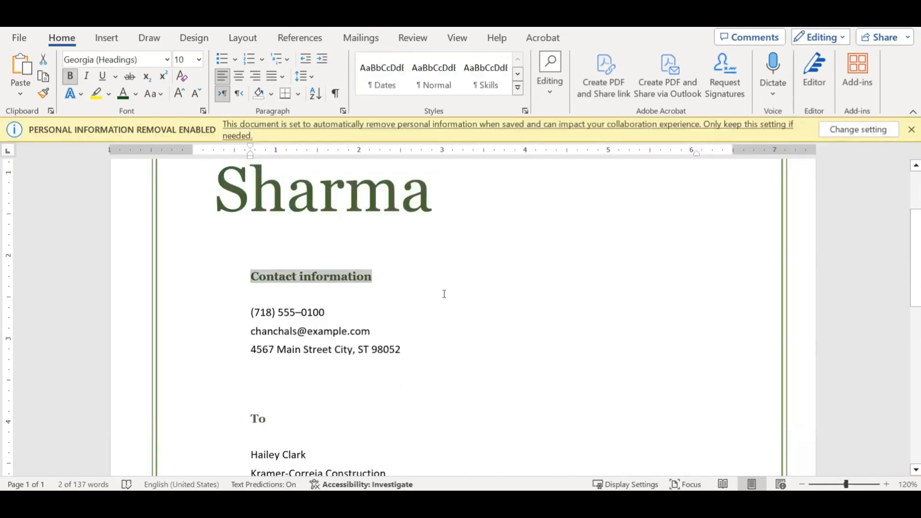
# - In the template letter, compare the name heading's font size and indents with those of the "Contact information" heading
pyautogui.scroll(3, 444, 293)
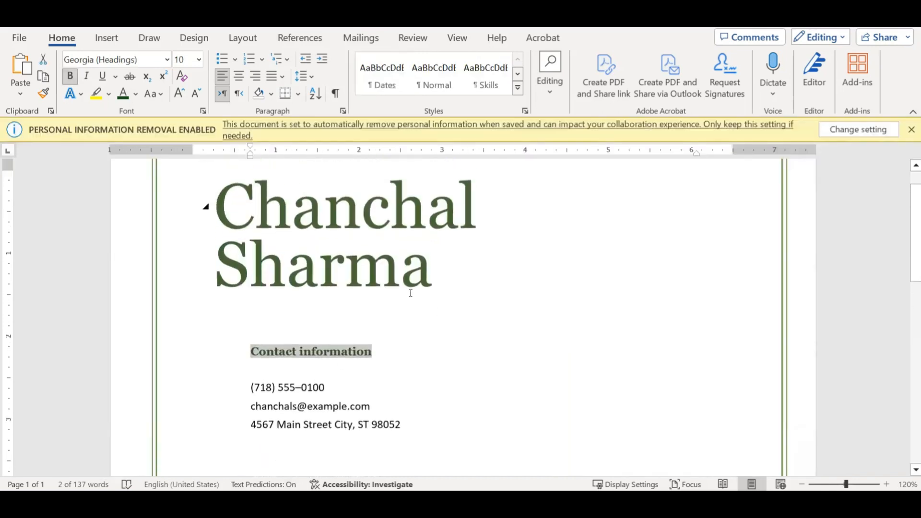
pyautogui.tripleClick(461, 259)
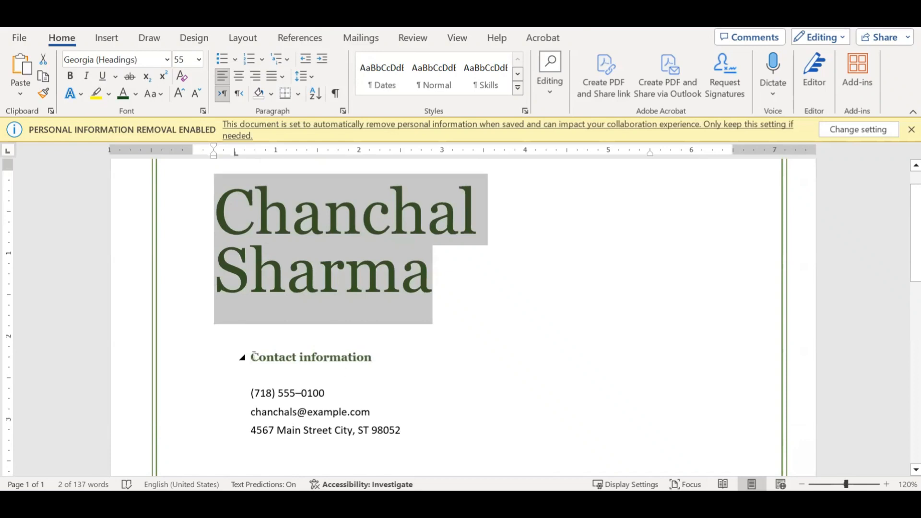
pyautogui.tripleClick(331, 359)
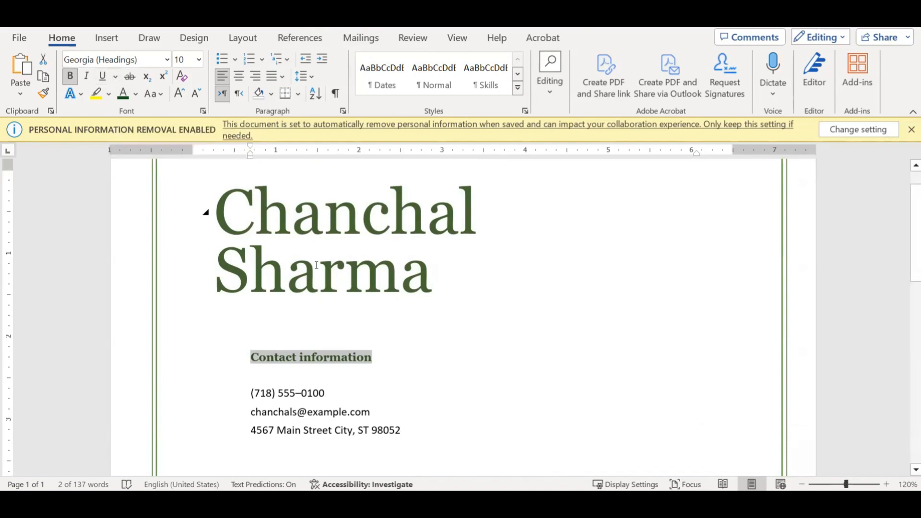
# - In the recreated cover letter, change the "Contact information" heading's font to Georgia and make it bold
pyautogui.click(451, 334)
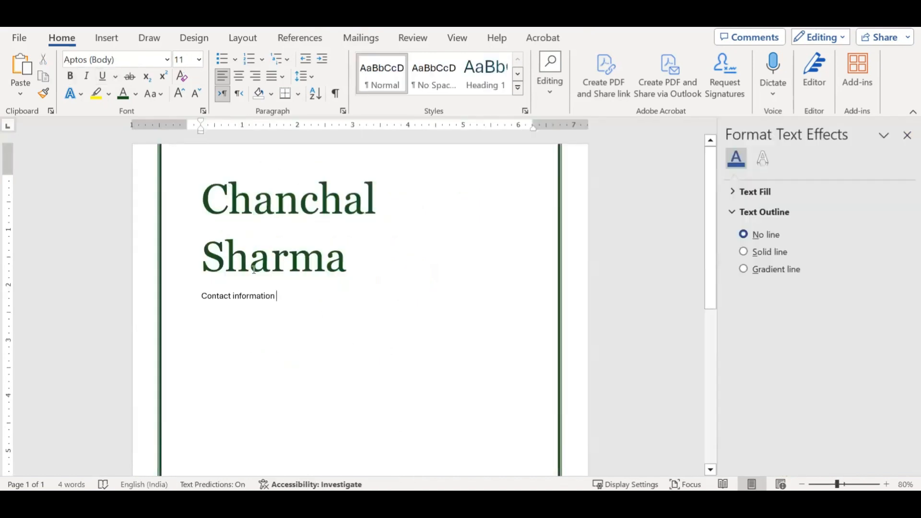
pyautogui.moveTo(287, 294); pyautogui.dragTo(179, 298)
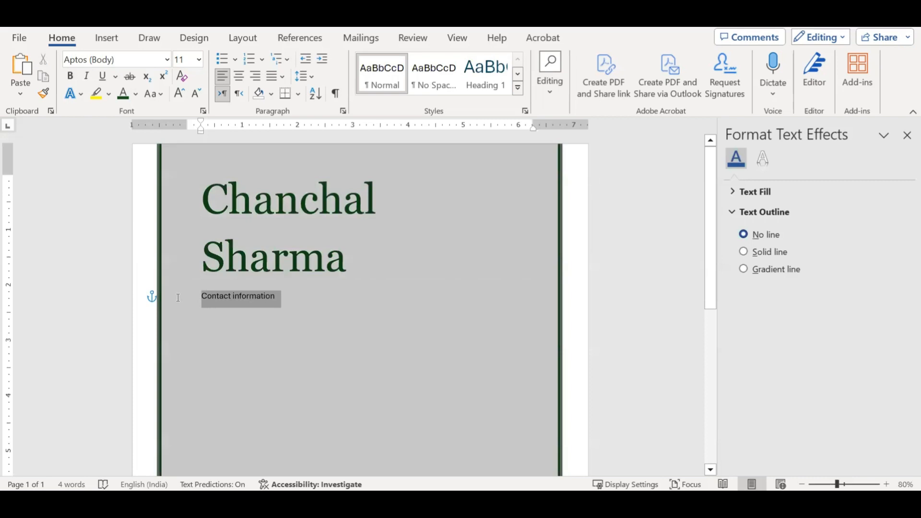
pyautogui.click(243, 305)
pyautogui.moveTo(238, 299); pyautogui.dragTo(210, 300)
pyautogui.click(277, 310)
pyautogui.moveTo(278, 296); pyautogui.dragTo(216, 296)
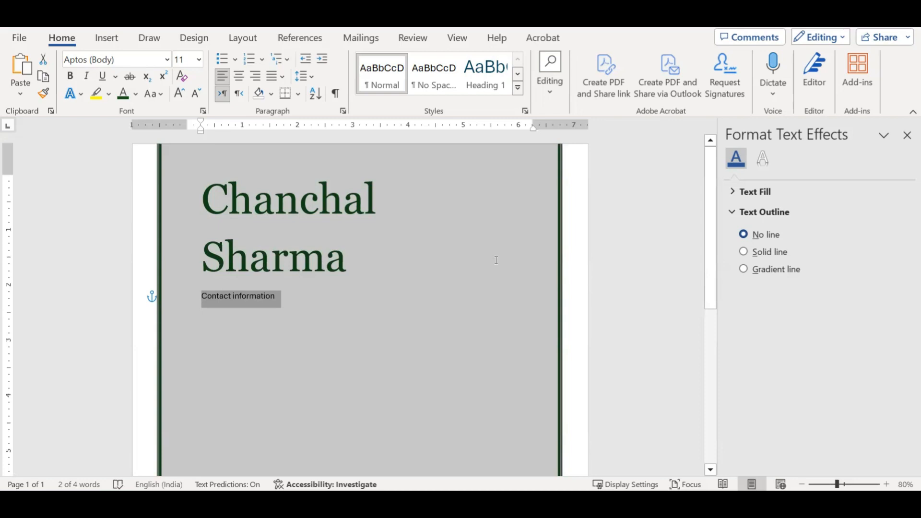
pyautogui.click(293, 298)
pyautogui.moveTo(284, 295); pyautogui.dragTo(201, 298)
pyautogui.click(127, 60)
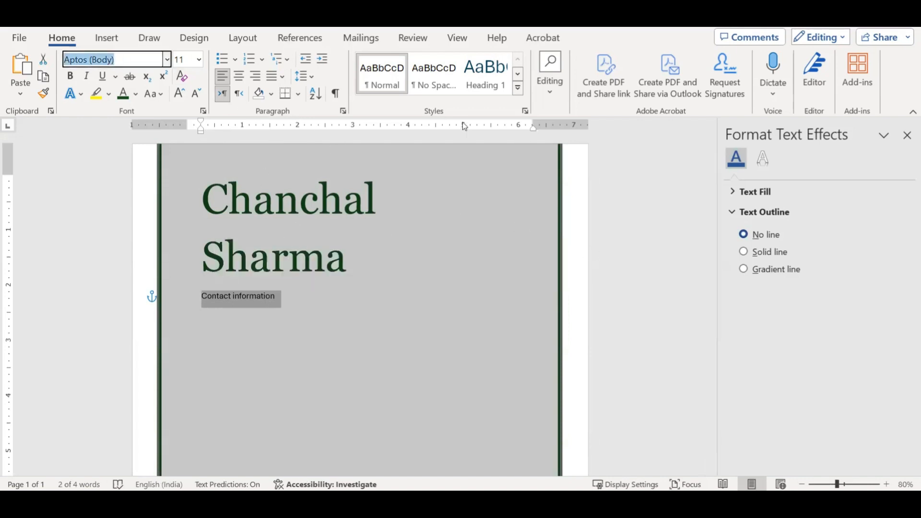
pyautogui.write('Georgia')
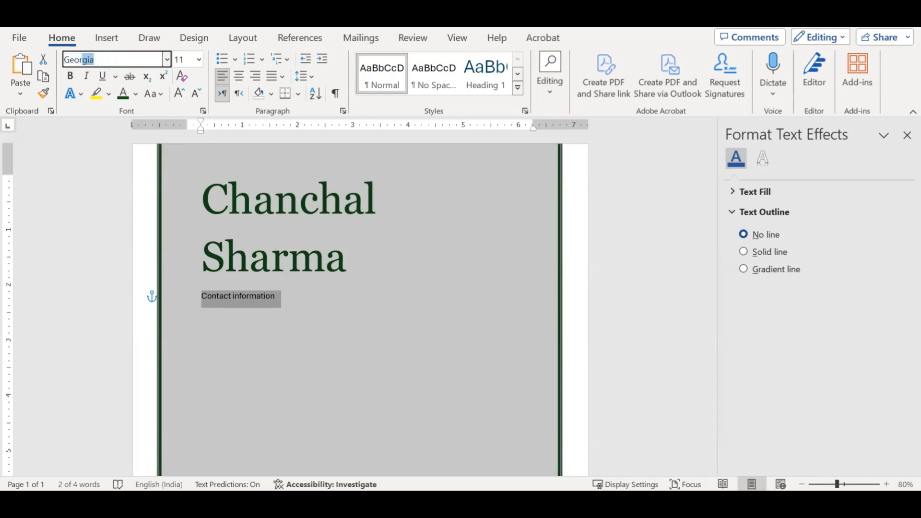
pyautogui.press('Return')
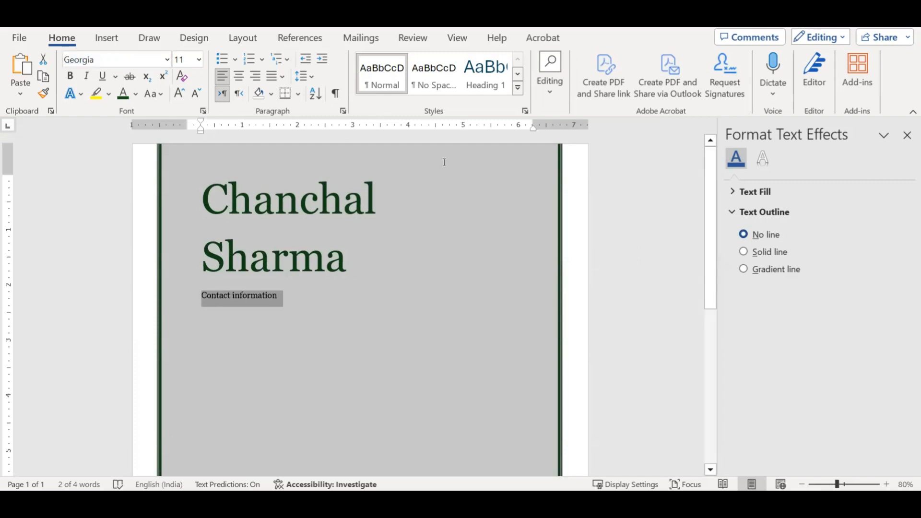
pyautogui.click(69, 76)
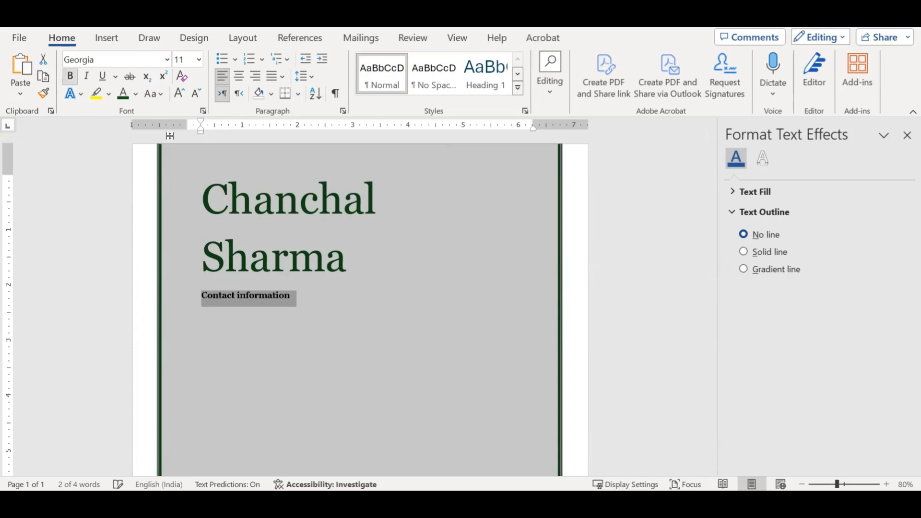
# - Colour the "Contact information" heading dark green like the name heading and set its font size to 10
pyautogui.click(182, 59)
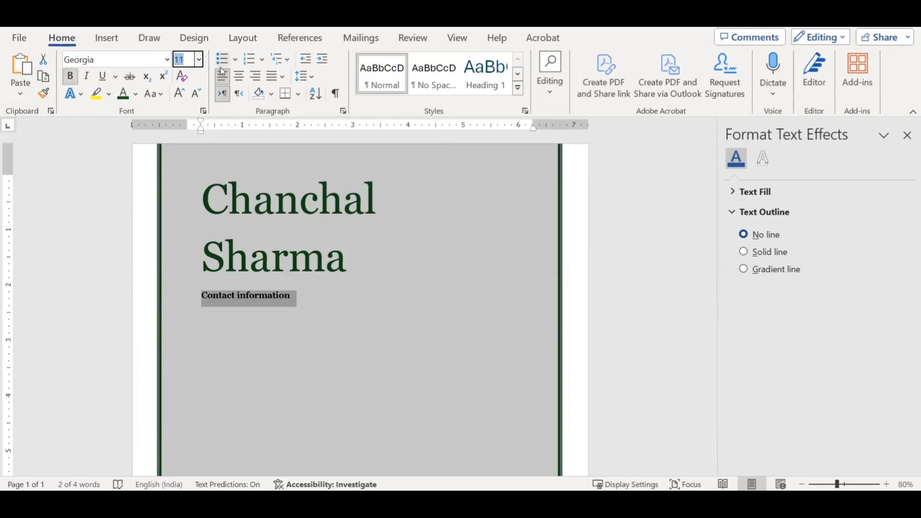
pyautogui.write('20')
pyautogui.press('Return')
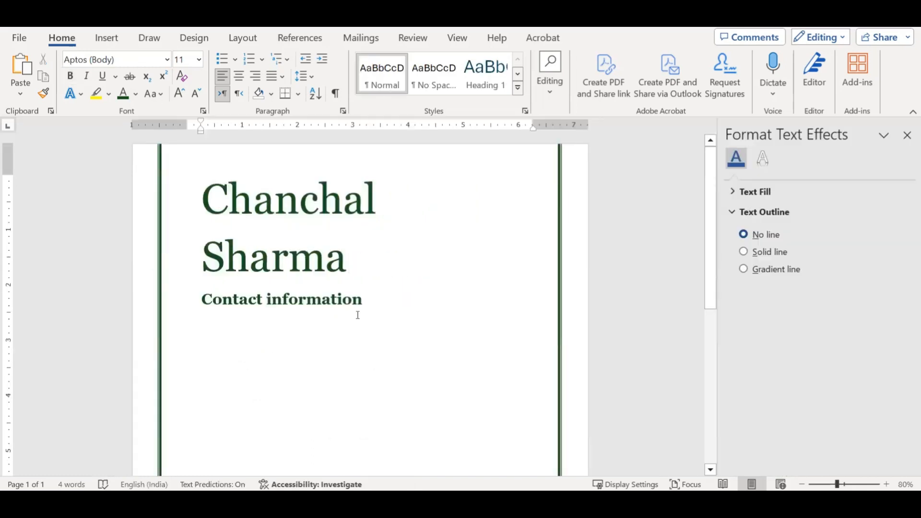
pyautogui.moveTo(368, 304); pyautogui.dragTo(207, 301)
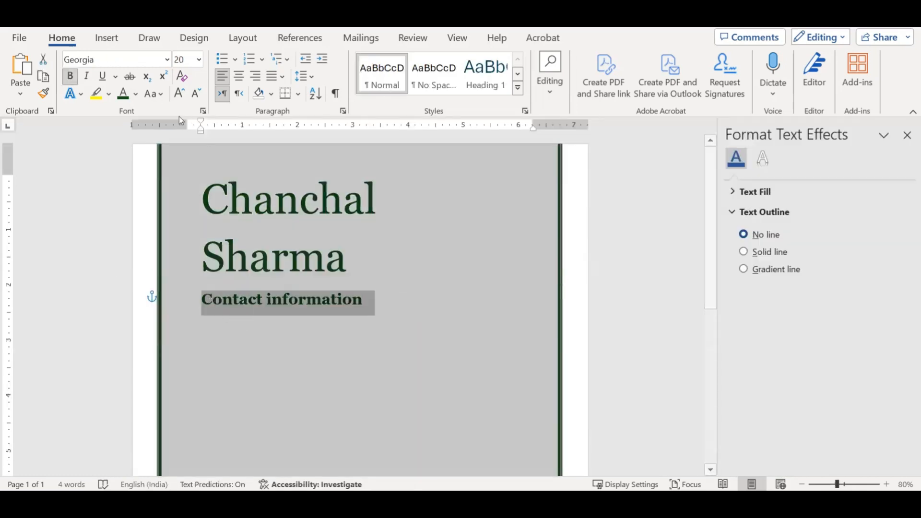
pyautogui.click(183, 60)
pyautogui.write('10')
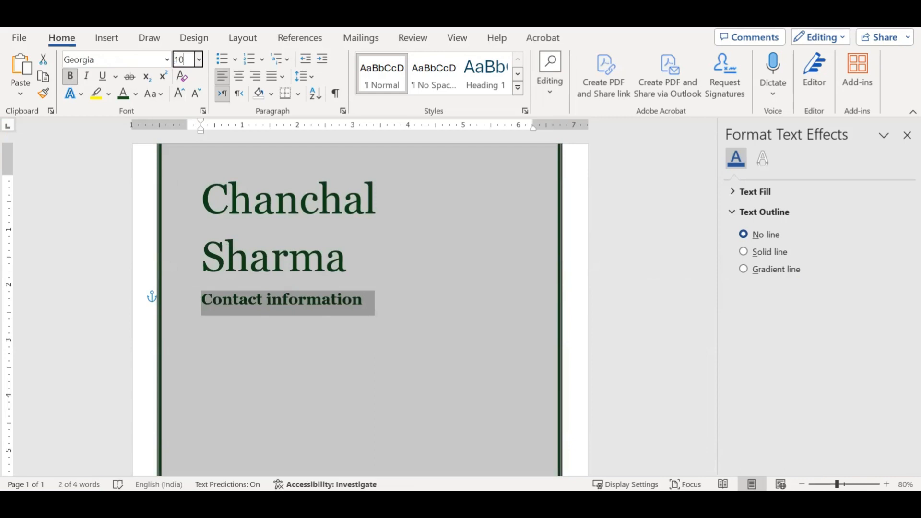
pyautogui.press('Return')
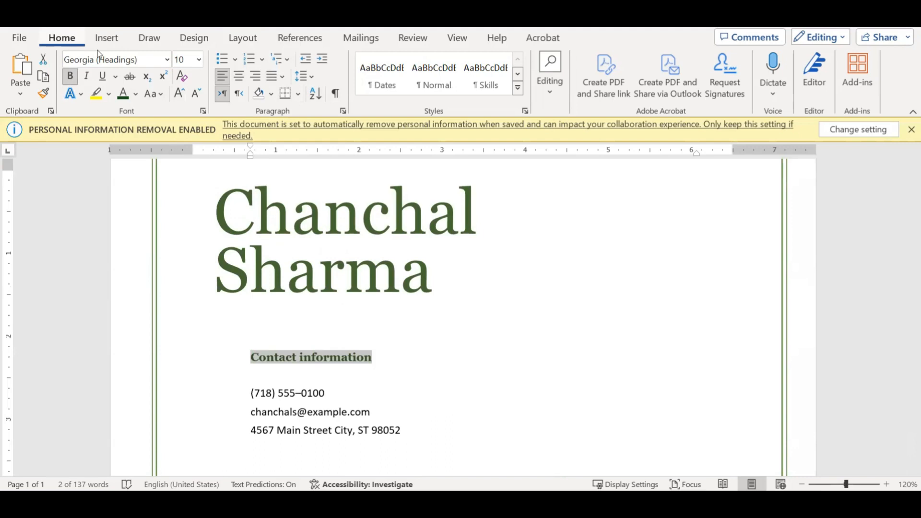
# - In the template letter, check the "Contact information" heading's indentation before and after text
pyautogui.click(344, 112)
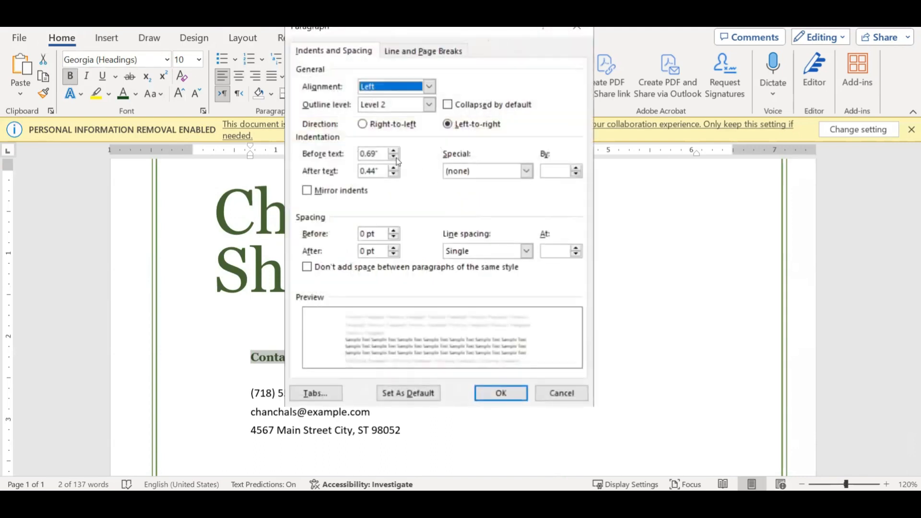
pyautogui.moveTo(382, 153); pyautogui.dragTo(363, 153)
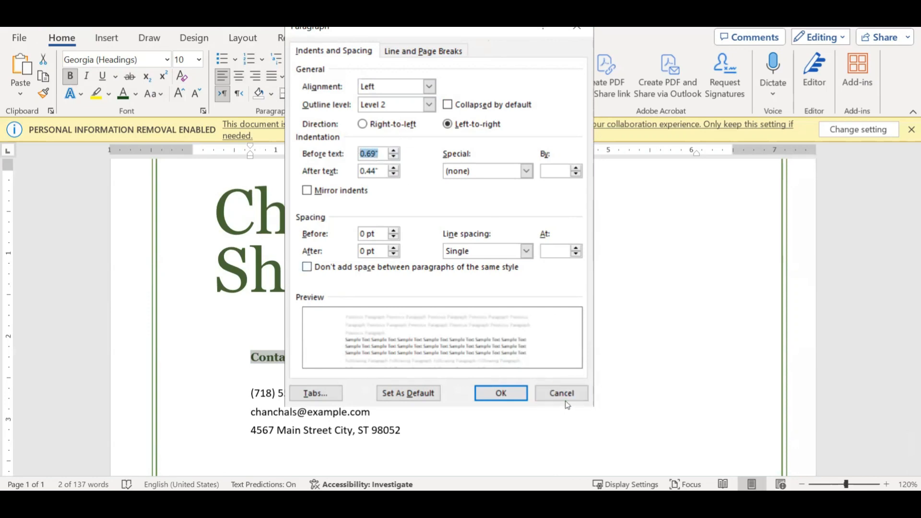
pyautogui.moveTo(380, 170); pyautogui.dragTo(358, 172)
pyautogui.moveTo(380, 153); pyautogui.dragTo(360, 154)
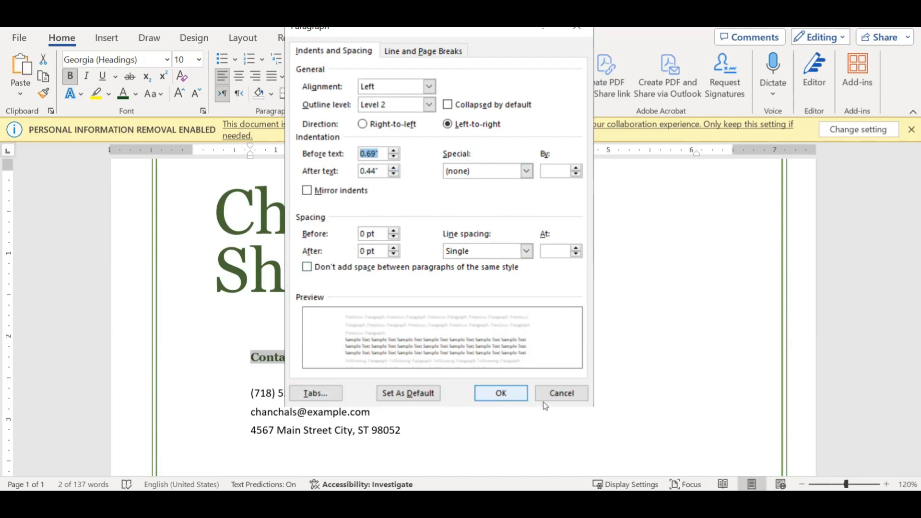
pyautogui.click(560, 393)
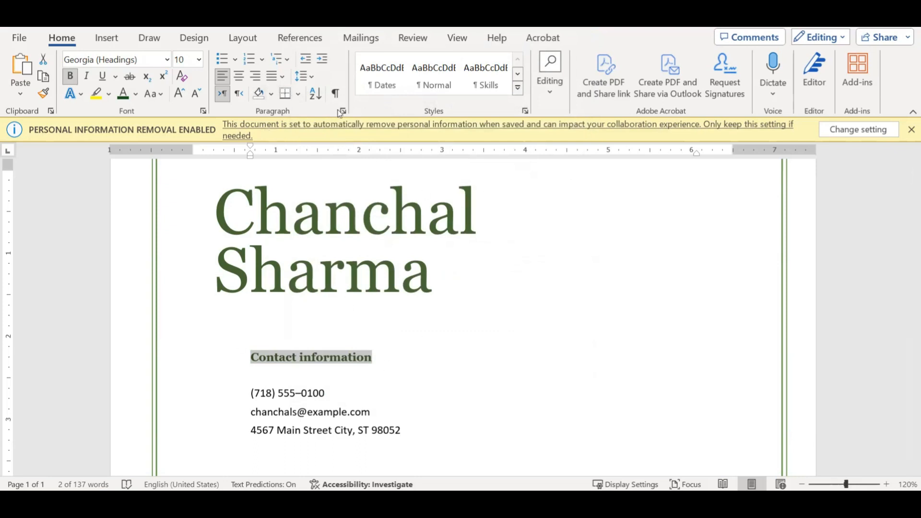
pyautogui.press('Escape')
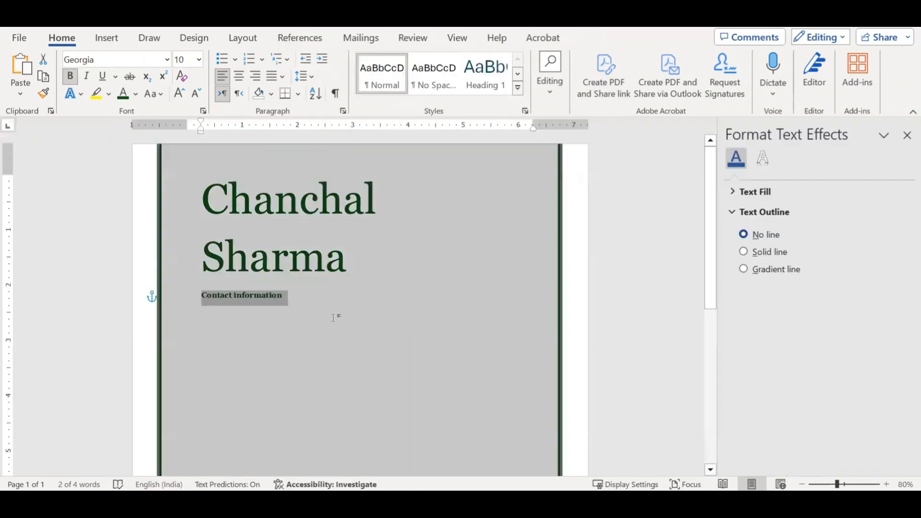
# - In the recreated cover letter, set the "Contact information" heading's indentation before text to 0.69 inches
pyautogui.click(285, 296)
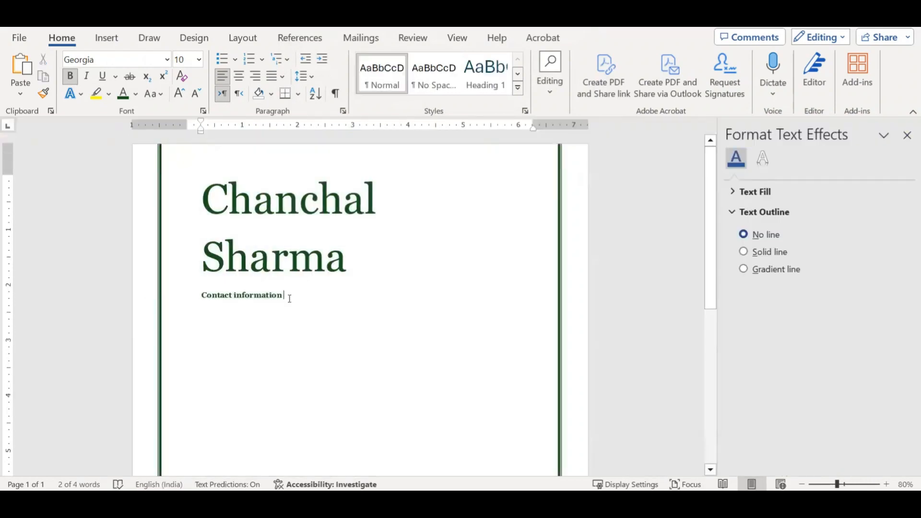
pyautogui.tripleClick(283, 293)
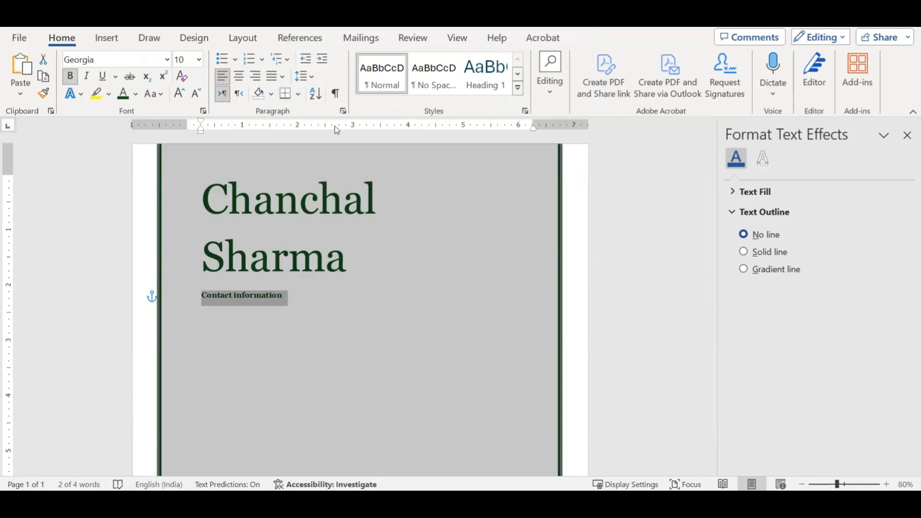
pyautogui.click(343, 112)
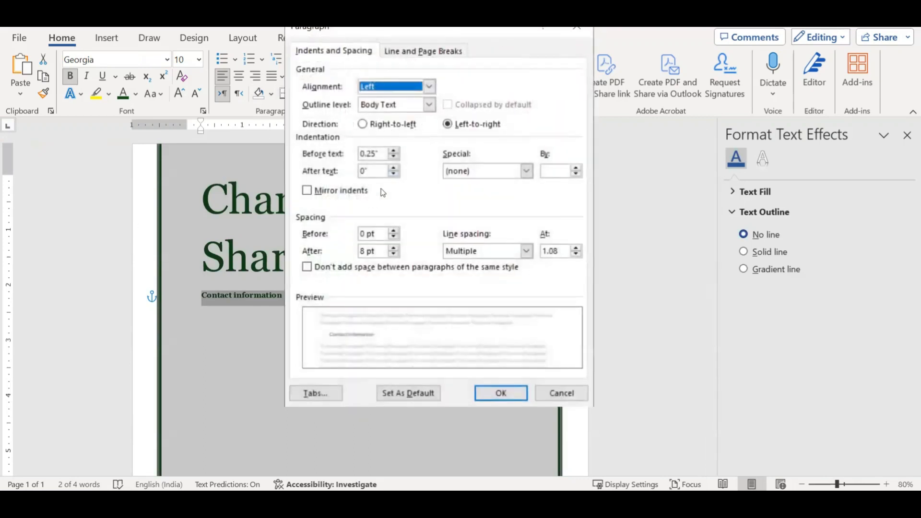
pyautogui.click(385, 154)
pyautogui.moveTo(385, 153); pyautogui.dragTo(315, 157)
pyautogui.write('0')
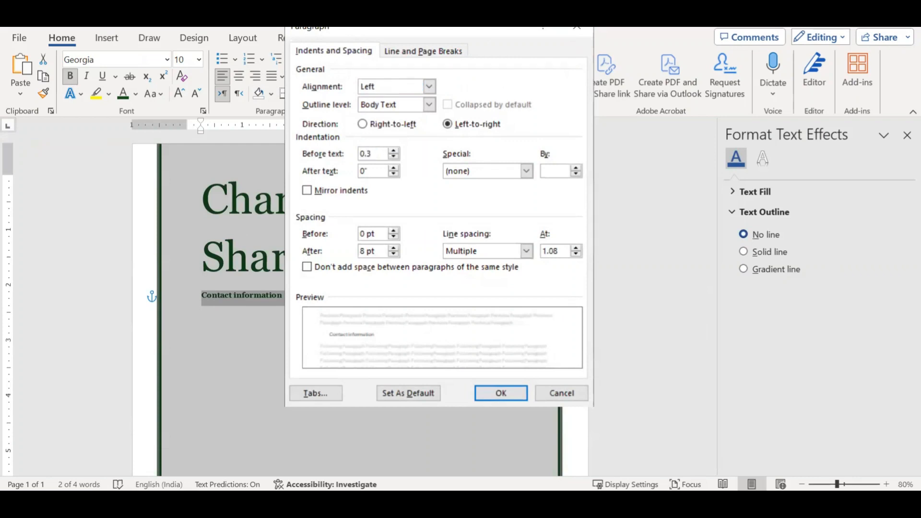
pyautogui.write('.69')
pyautogui.click(477, 393)
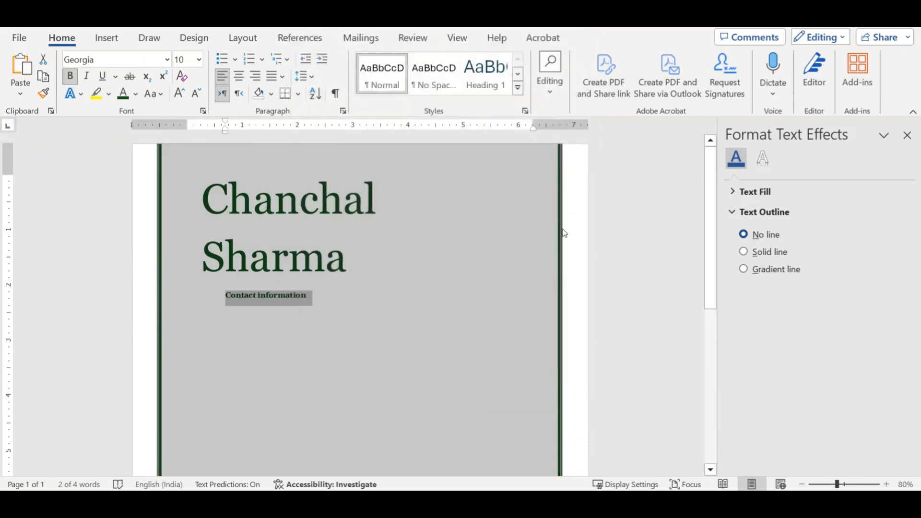
pyautogui.click(525, 285)
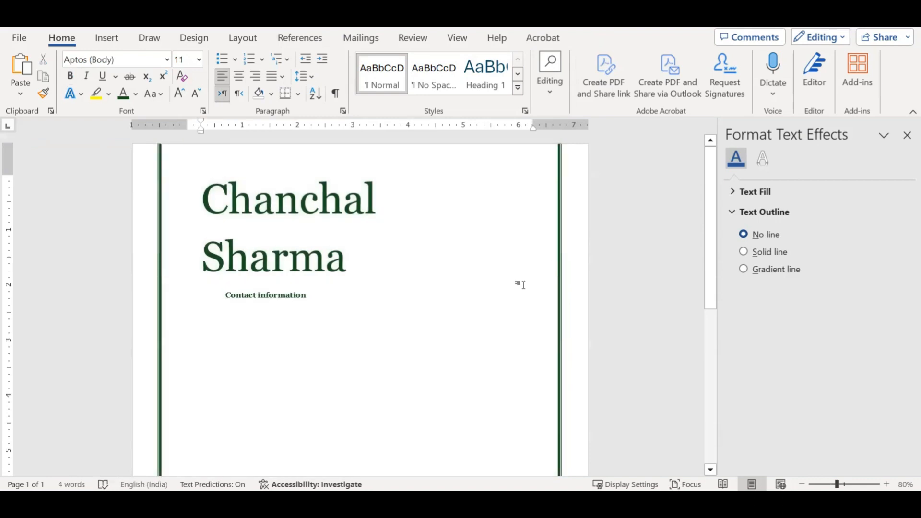
pyautogui.click(241, 296)
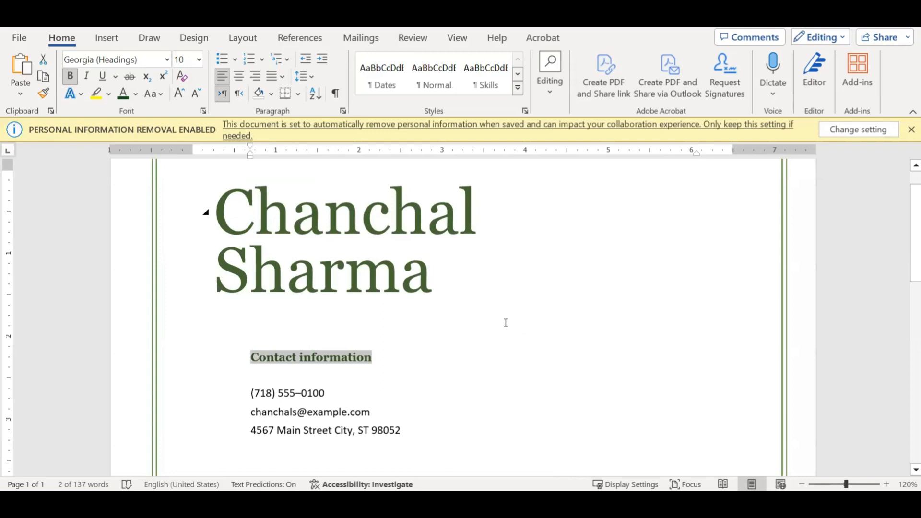
# - In the template letter, check the name heading's paragraph spacing before and after
pyautogui.scroll(-3, 535, 325)
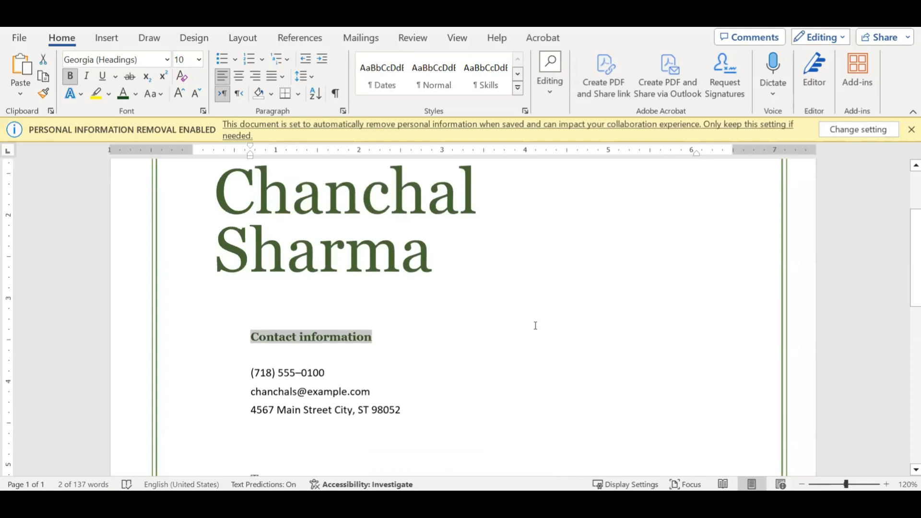
pyautogui.scroll(2, 435, 300)
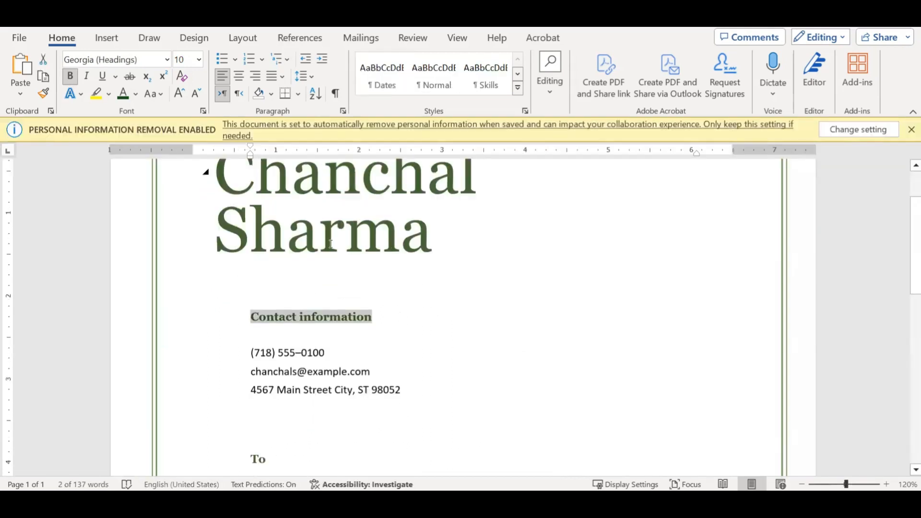
pyautogui.tripleClick(303, 241)
pyautogui.click(414, 292)
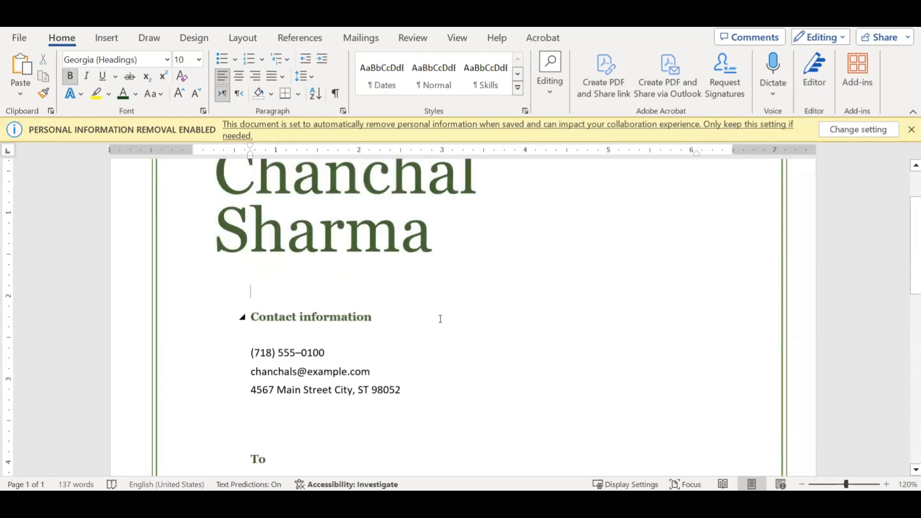
pyautogui.hotkey('shift', 'Tab')
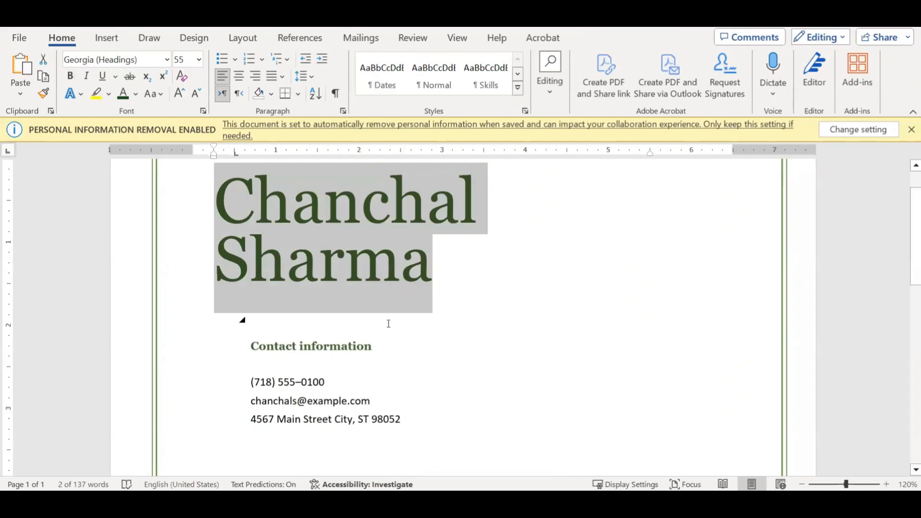
pyautogui.click(369, 346)
pyautogui.click(408, 290)
pyautogui.click(343, 111)
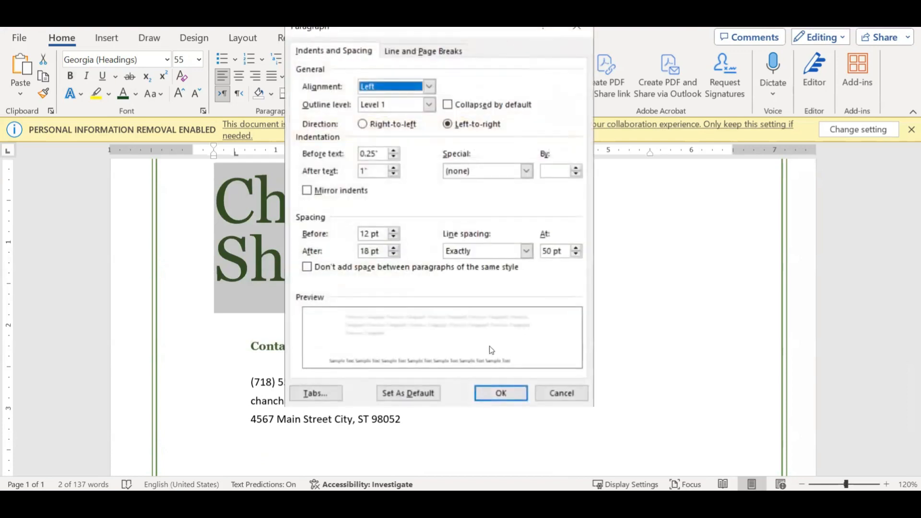
pyautogui.moveTo(380, 235); pyautogui.dragTo(335, 254)
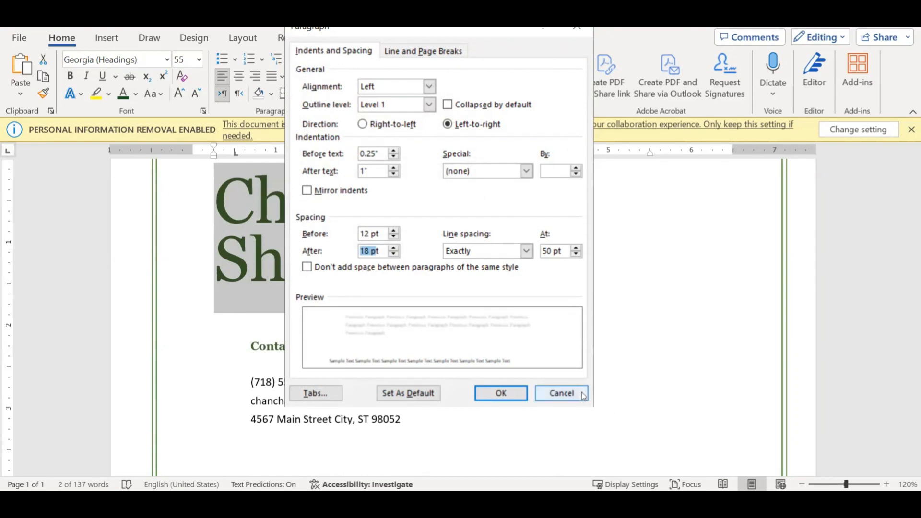
pyautogui.click(561, 393)
pyautogui.scroll(2, 492, 306)
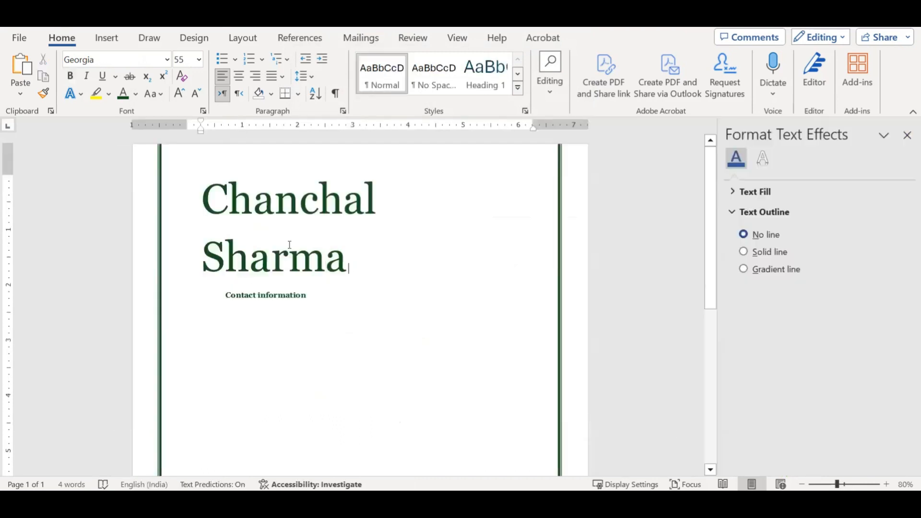
# - In the recreated cover letter, set the paragraph spacing after both lines of the name heading to 18 pt
pyautogui.moveTo(348, 270); pyautogui.dragTo(201, 211)
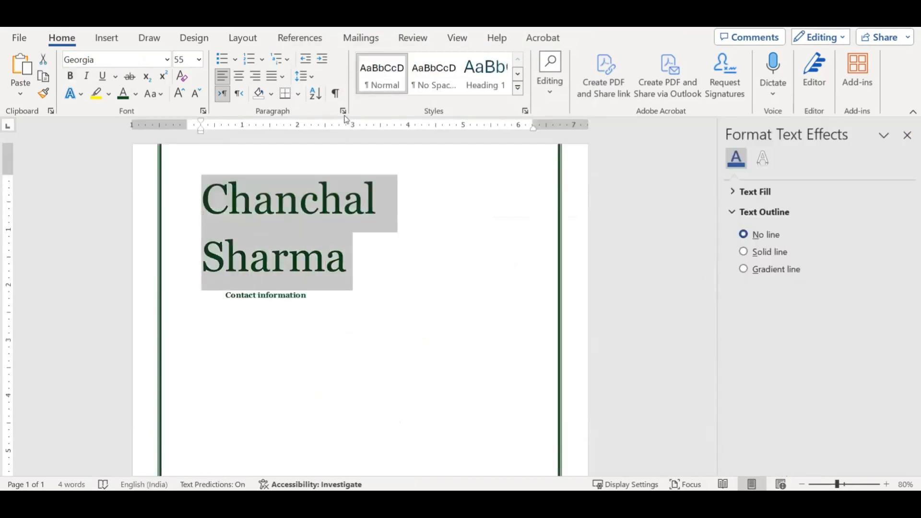
pyautogui.doubleClick(364, 250)
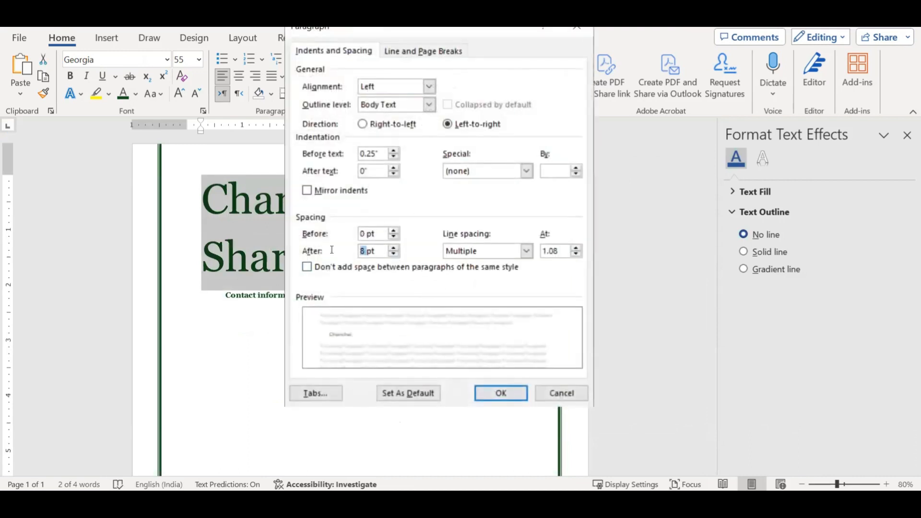
pyautogui.write('18')
pyautogui.click(507, 395)
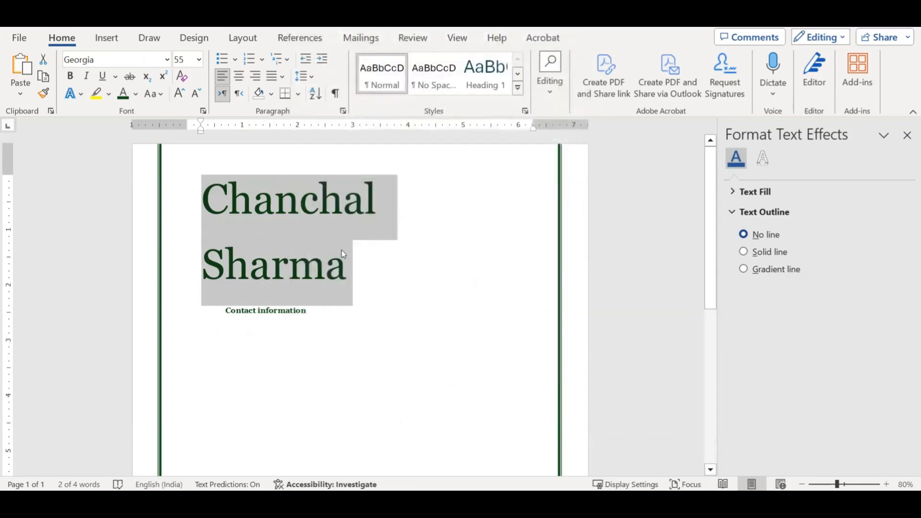
pyautogui.click(378, 254)
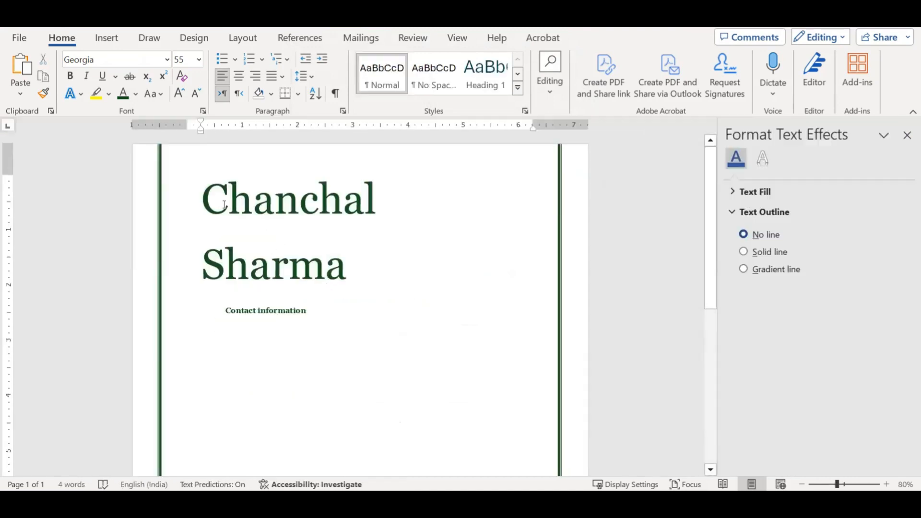
# - In the recreated cover letter, check the paragraph indentation and spacing of both name heading lines
pyautogui.moveTo(213, 202); pyautogui.dragTo(334, 289)
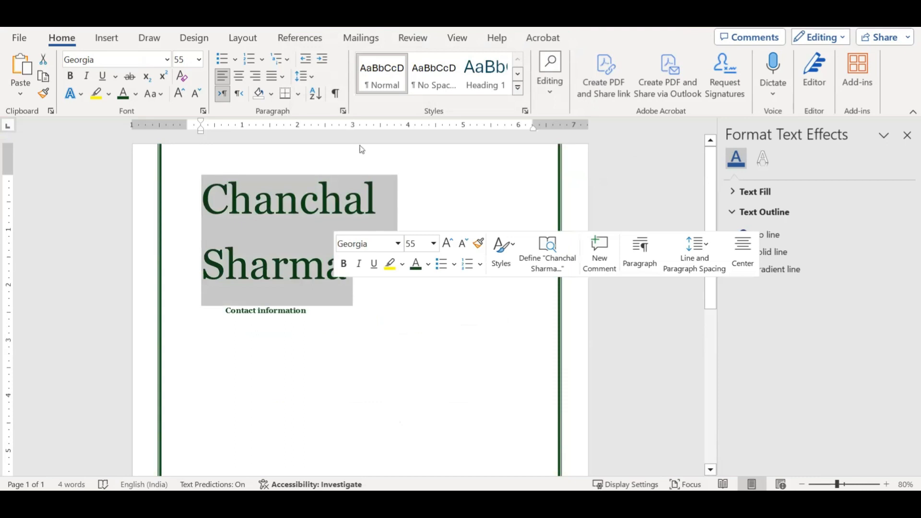
pyautogui.click(344, 111)
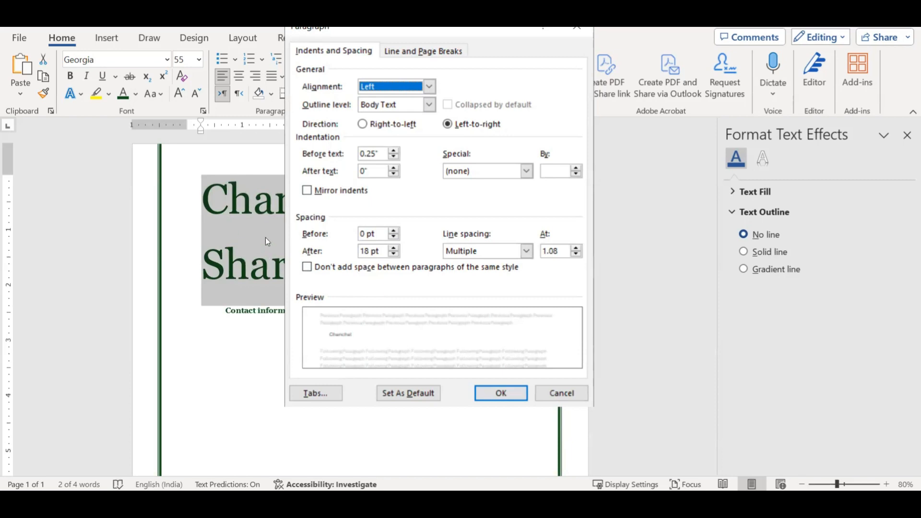
pyautogui.click(500, 393)
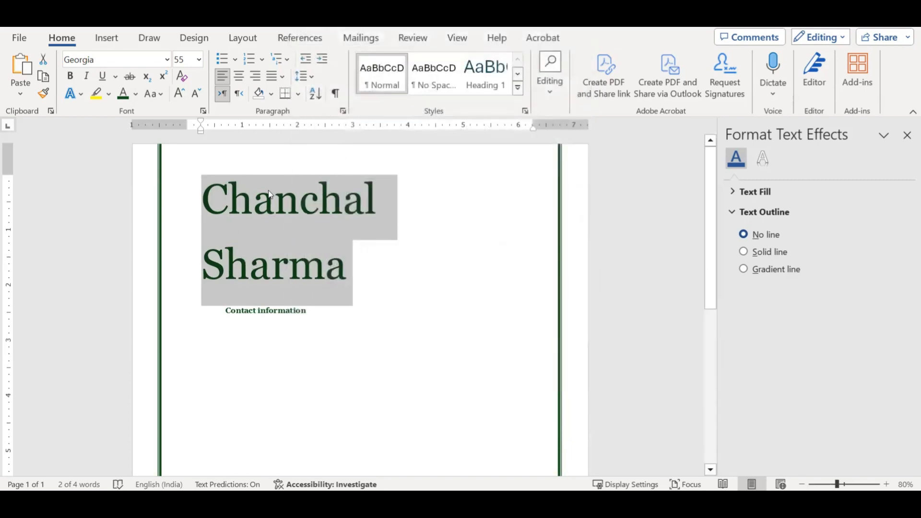
# - Replace the paragraph break between the first name and surname in the name heading with a line break
pyautogui.click(272, 195)
pyautogui.moveTo(354, 265); pyautogui.dragTo(221, 205)
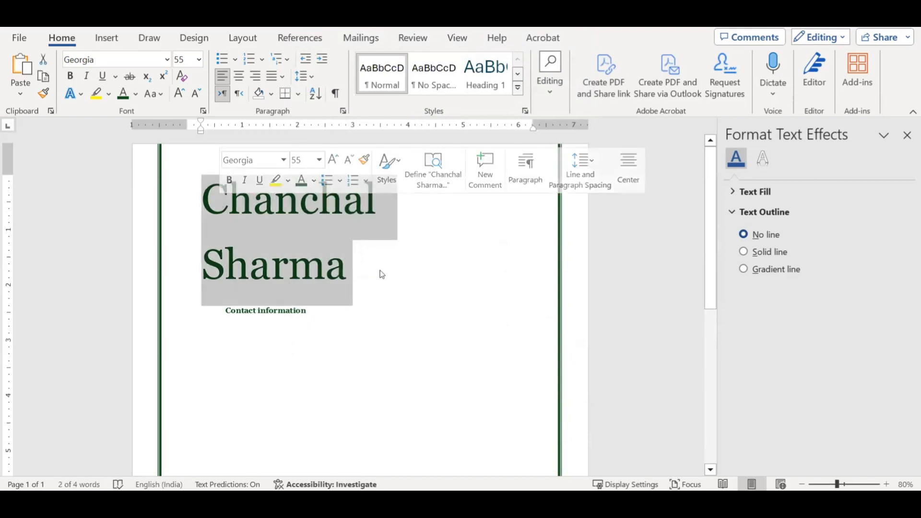
pyautogui.click(326, 267)
pyautogui.click(387, 203)
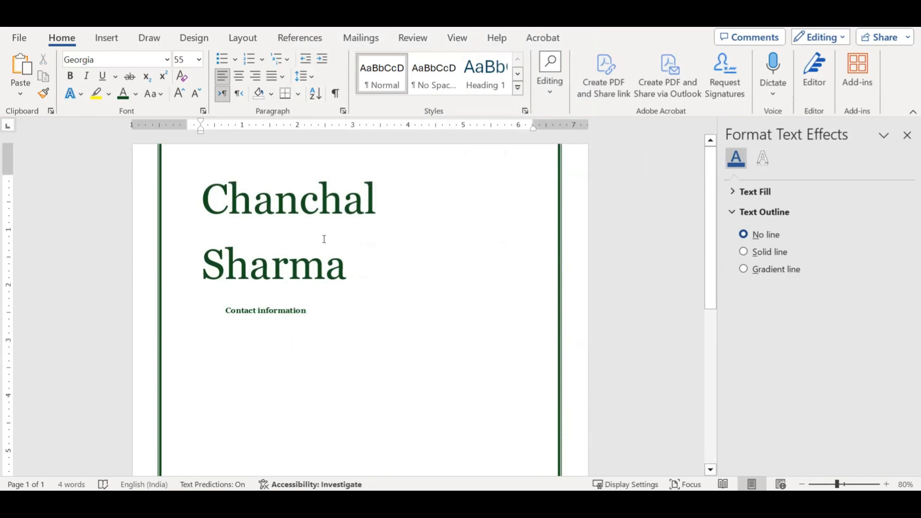
pyautogui.press('Delete')
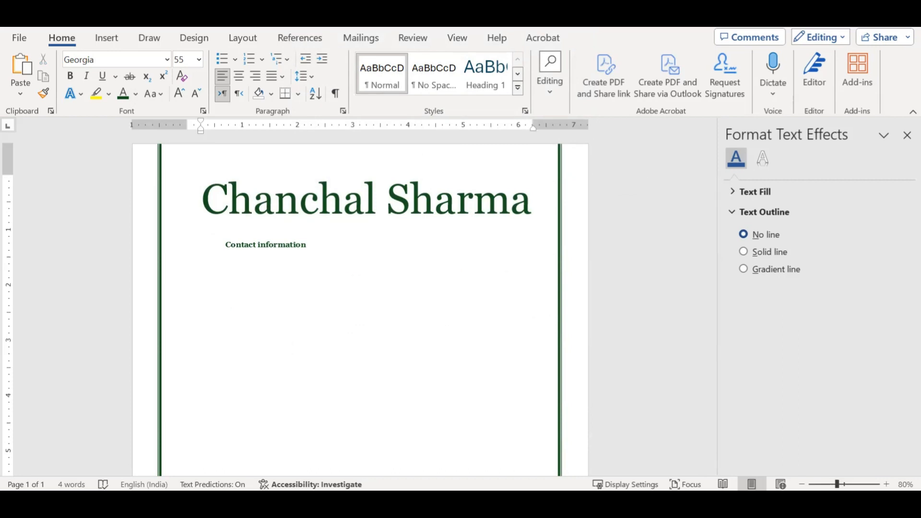
pyautogui.press('Return')
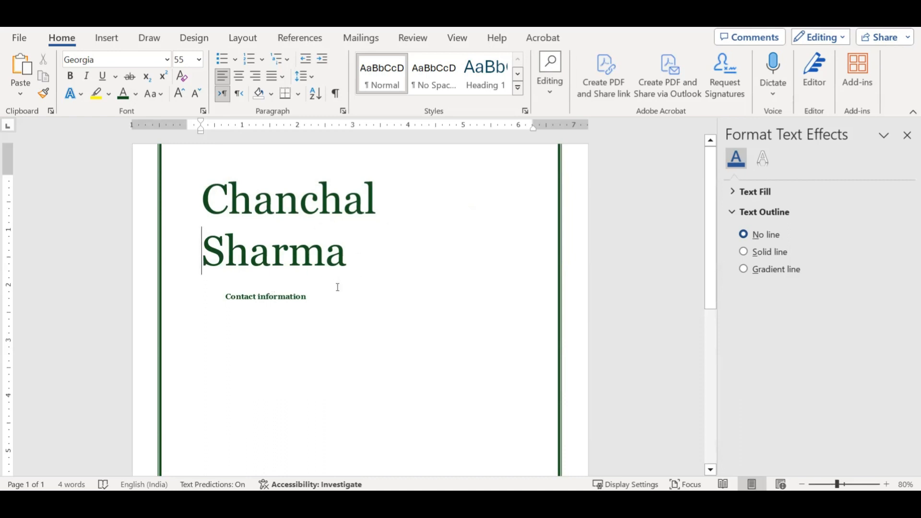
# - Check the paragraph spacing after the two-line name heading without changing it
pyautogui.click(255, 204)
pyautogui.click(278, 265)
pyautogui.click(343, 111)
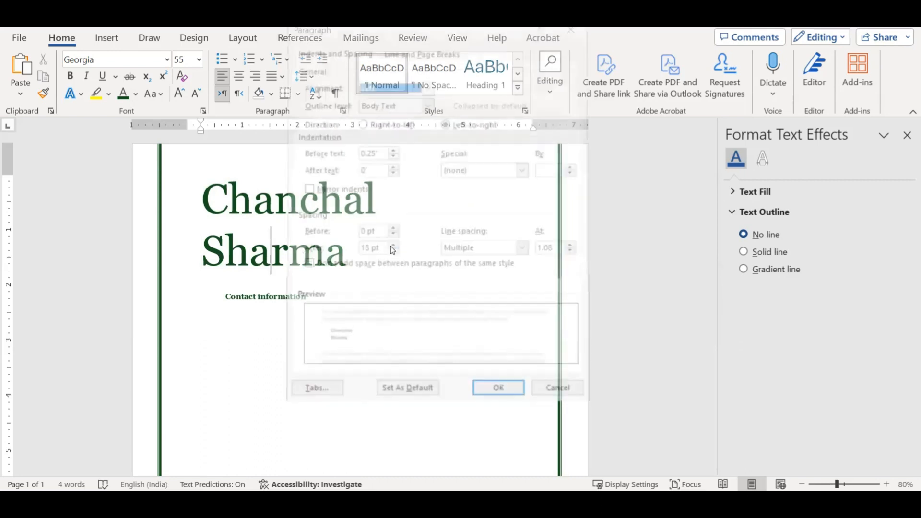
pyautogui.moveTo(383, 250); pyautogui.dragTo(359, 264)
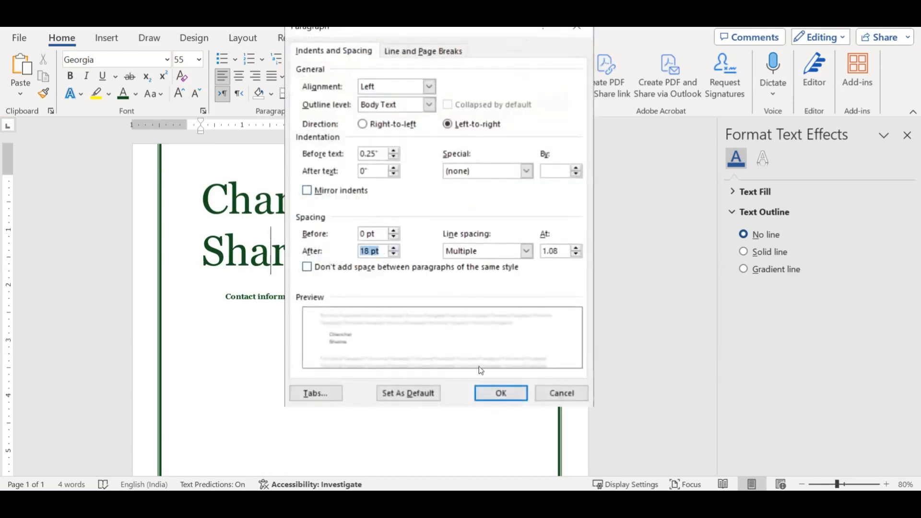
pyautogui.click(500, 393)
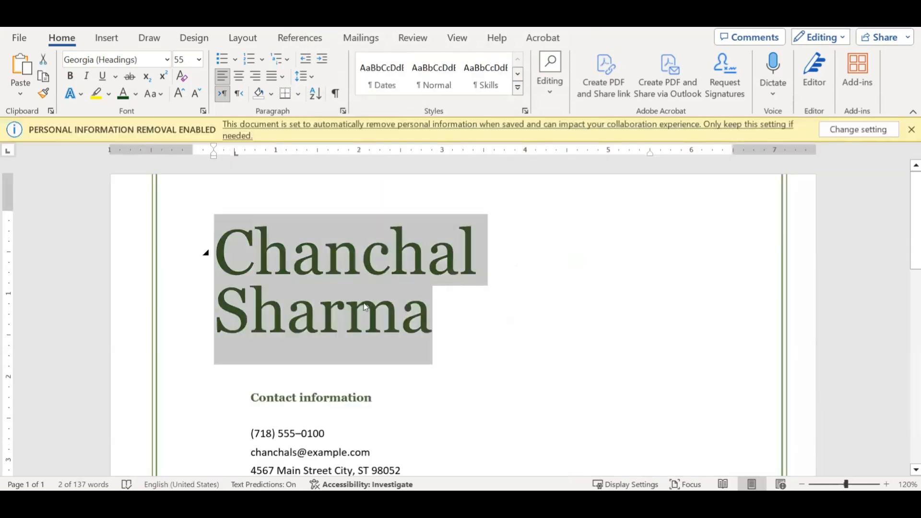
# - In the template letter, examine the gap and blank line between the name heading and "Contact information"
pyautogui.scroll(-5, 365, 307)
pyautogui.tripleClick(301, 276)
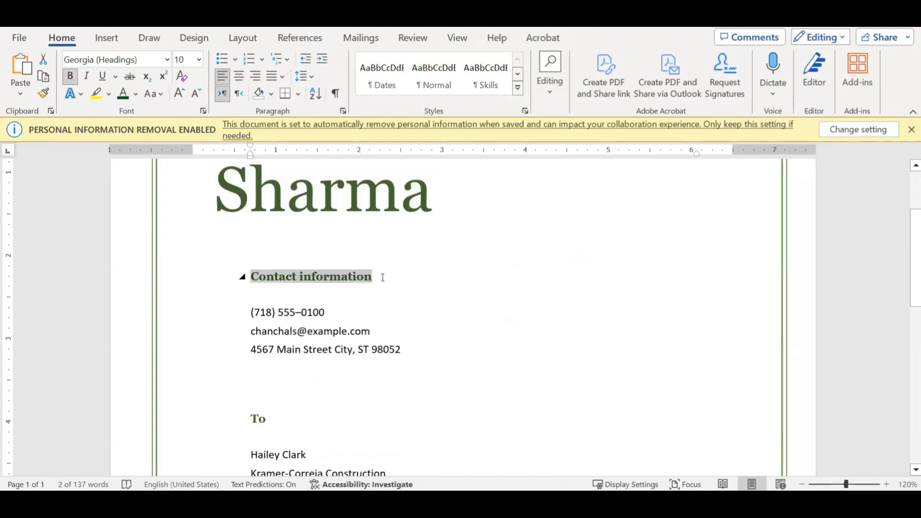
pyautogui.tripleClick(339, 218)
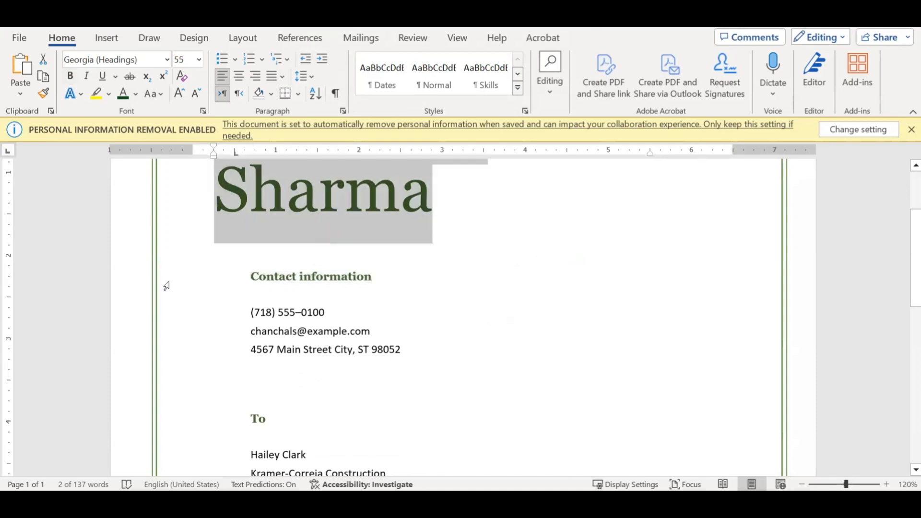
pyautogui.press('Down')
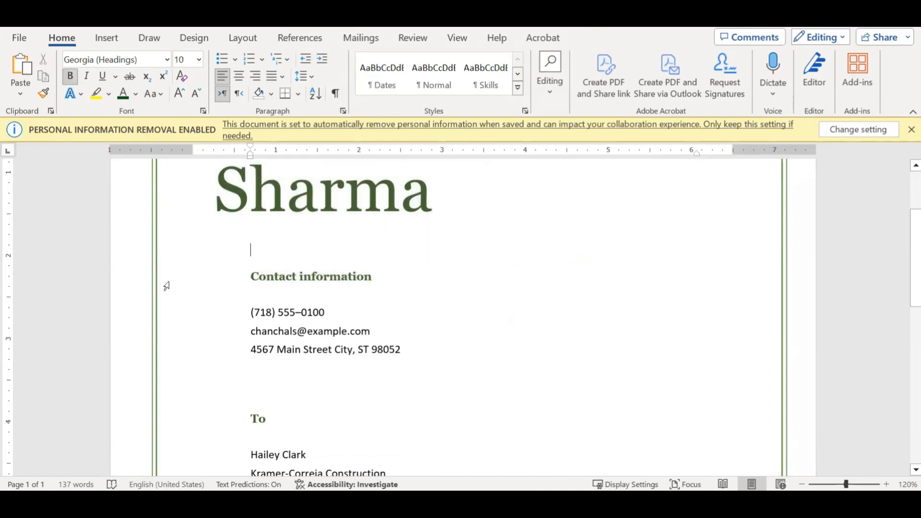
pyautogui.hotkey('shift', 'Up')
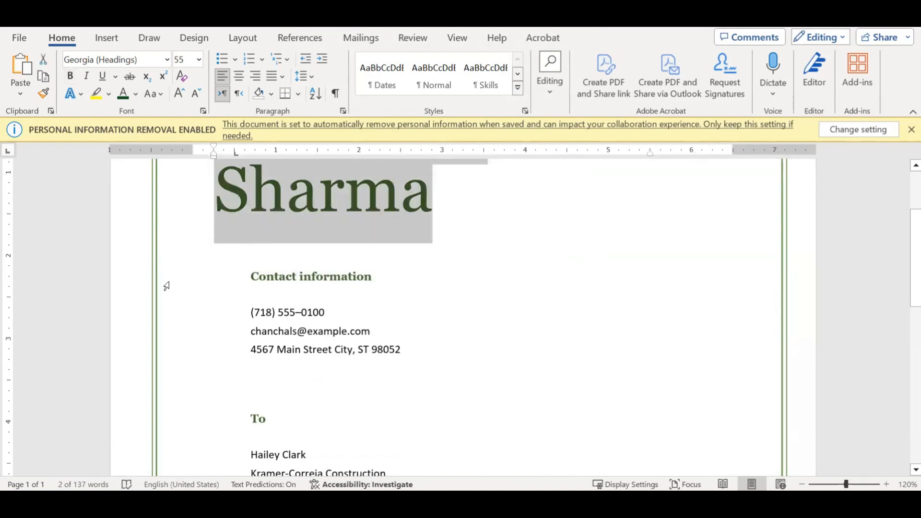
pyautogui.press('Down')
pyautogui.press('Down')
pyautogui.hotkey('shift', 'Down')
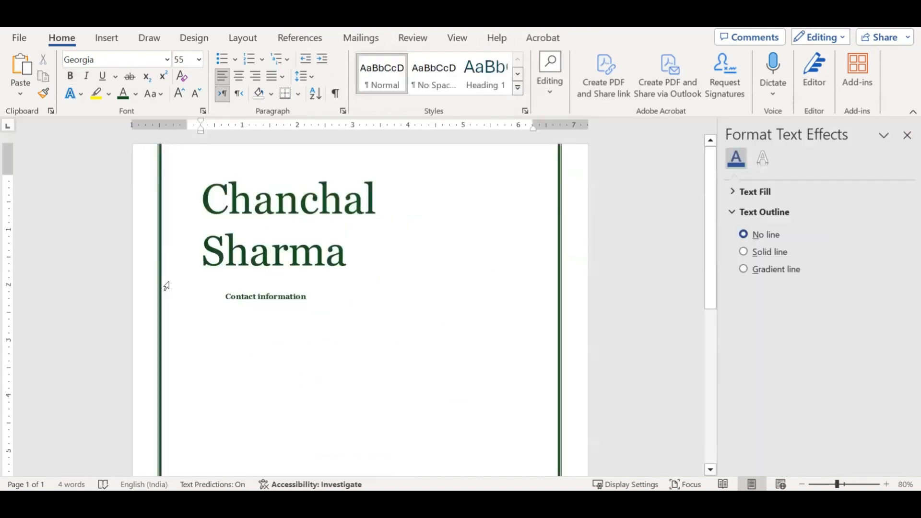
# - In the recreated cover letter, insert one blank line between the name heading and "Contact information"
pyautogui.press('Down')
pyautogui.press('Return')
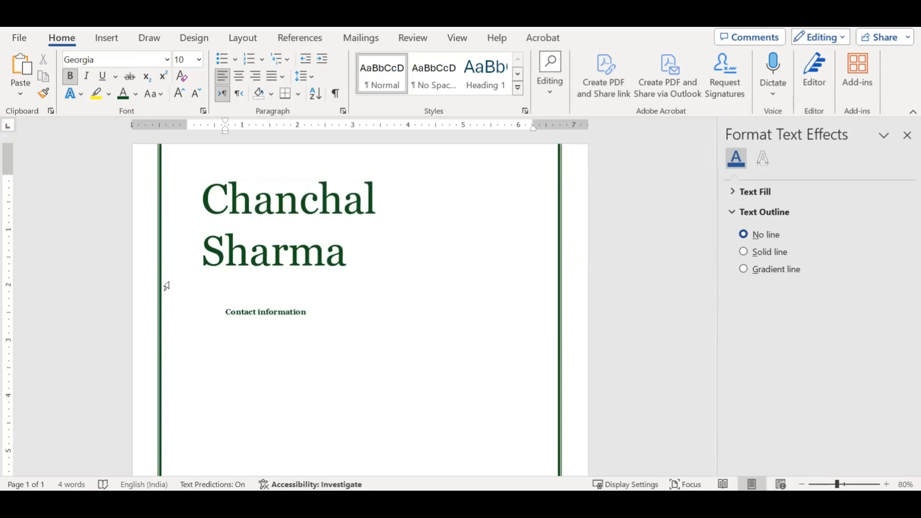
pyautogui.press('Return')
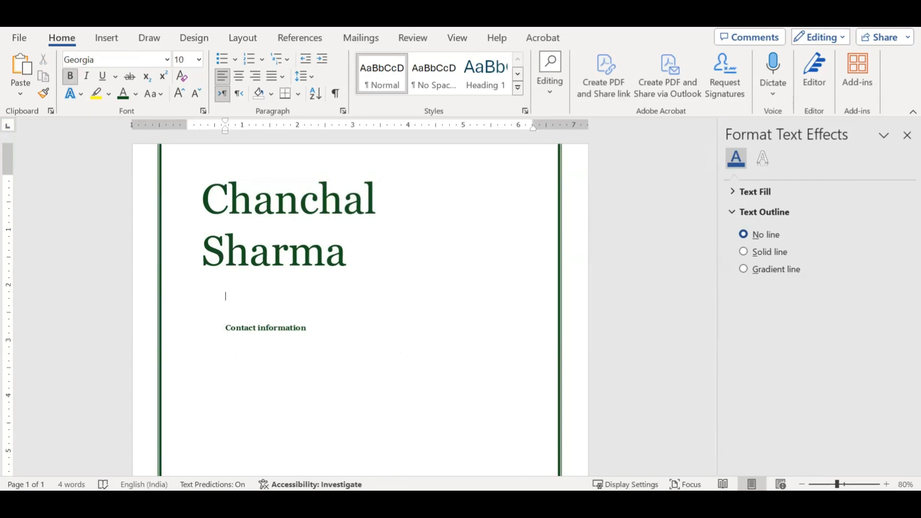
pyautogui.press('BackSpace')
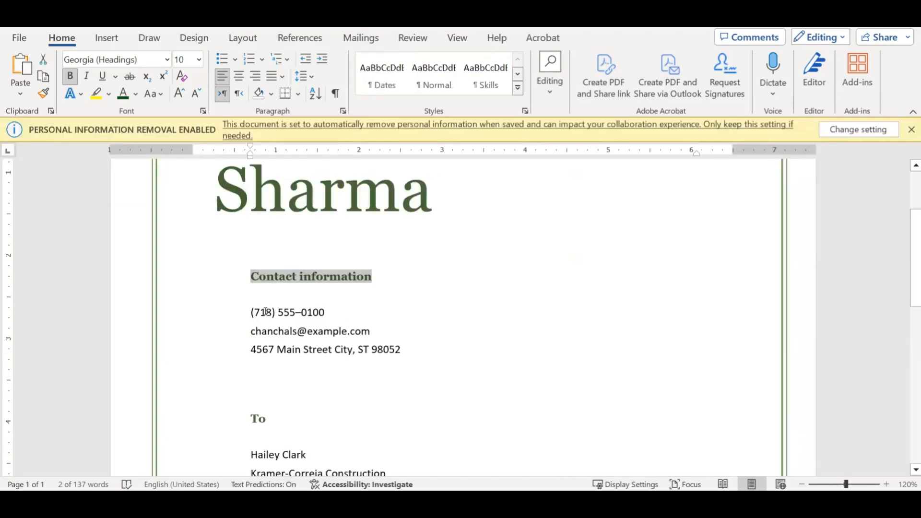
# - Copy the phone, e-mail and address lines from the template letter and paste them into an untitled Notepad file
pyautogui.moveTo(251, 311); pyautogui.dragTo(419, 354)
pyautogui.hotkey('ctrl', 'c')
pyautogui.hotkey('alt', 'Tab')
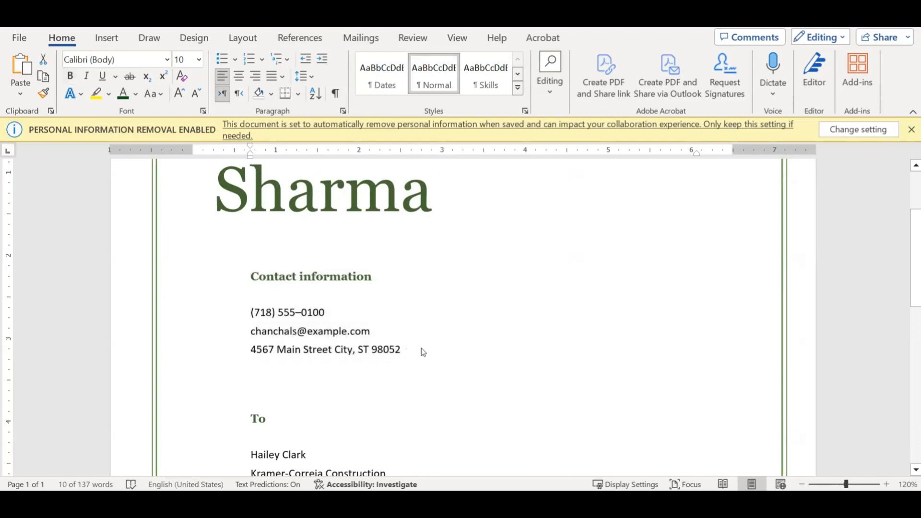
pyautogui.hotkey('ctrl', 'v')
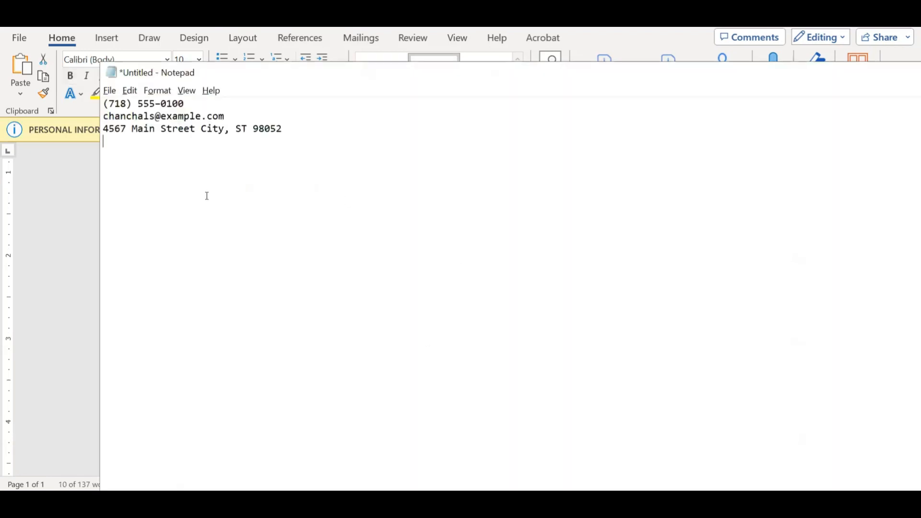
# - Copy the plain contact details from Notepad and paste them under "Contact information" in the recreated cover letter
pyautogui.hotkey('ctrl', 'a')
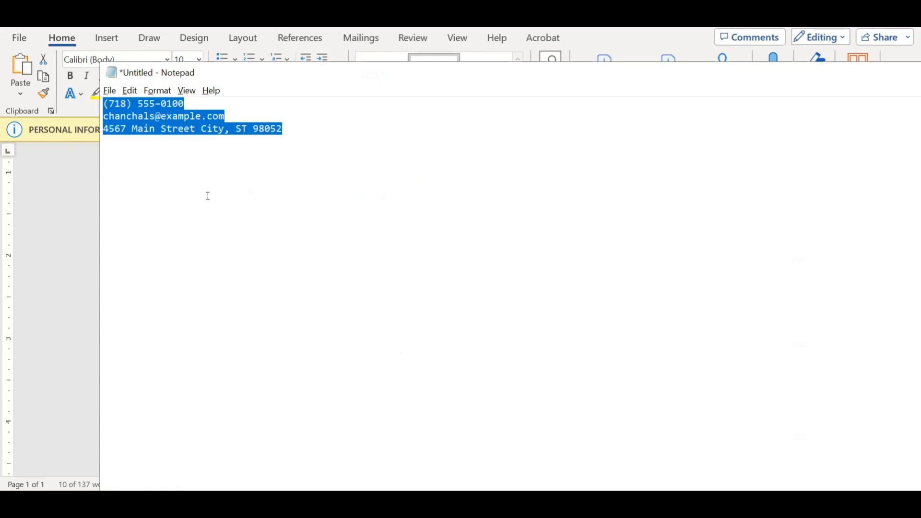
pyautogui.hotkey('ctrl', 'c')
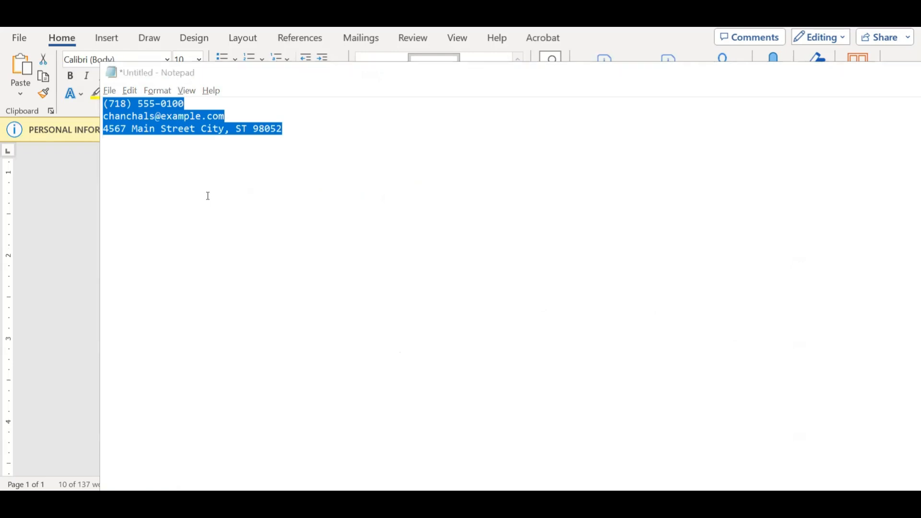
pyautogui.hotkey('alt', 'Tab')
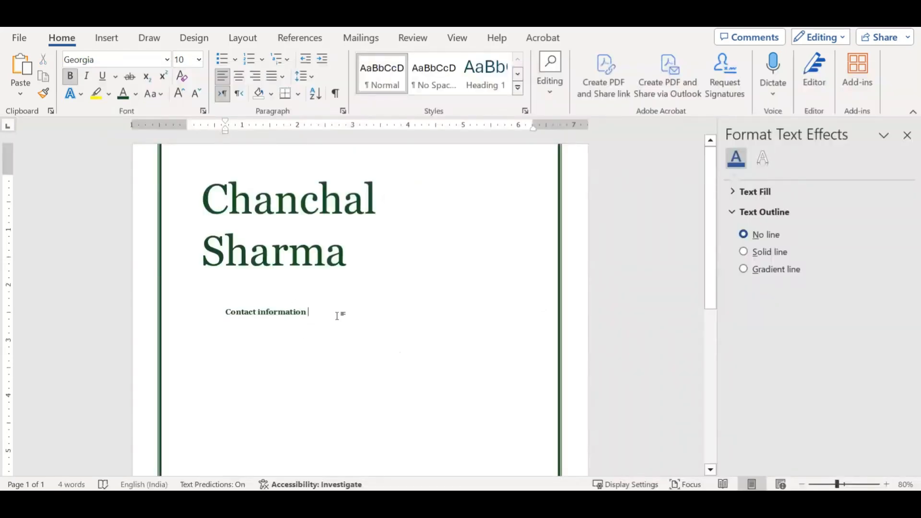
pyautogui.press('Return')
pyautogui.hotkey('ctrl', 'v')
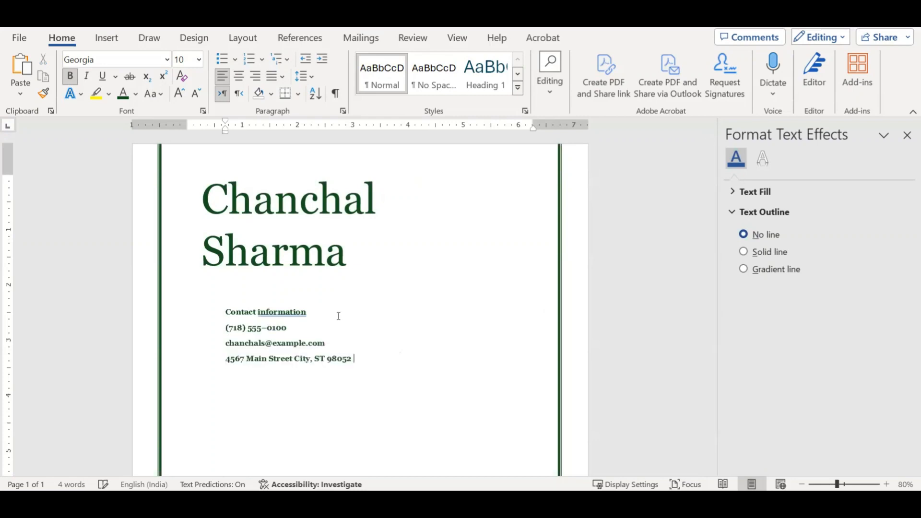
pyautogui.keyDown('ctrl'); pyautogui.scroll(5, 338, 316); pyautogui.keyUp('ctrl')
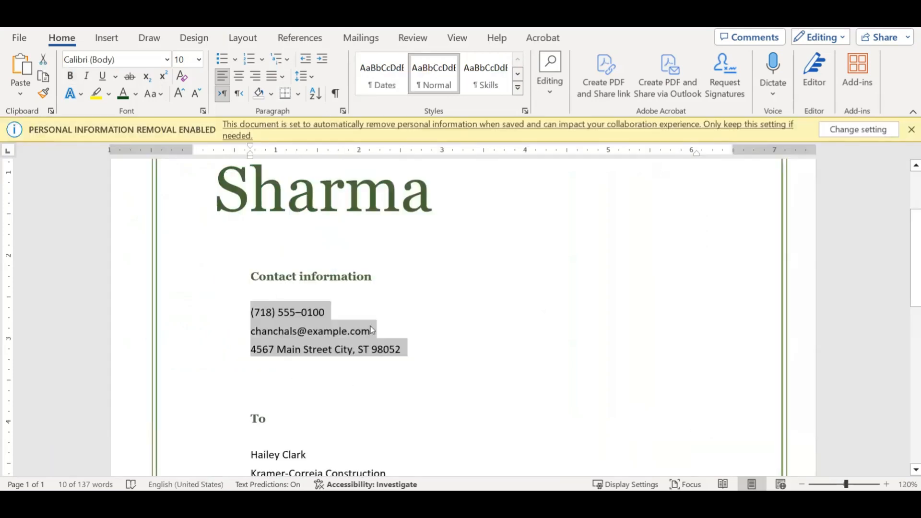
# - In the template letter, compare the font, size and line spacing of the name heading, "Contact information" and the phone, e-mail and address lines
pyautogui.tripleClick(316, 331)
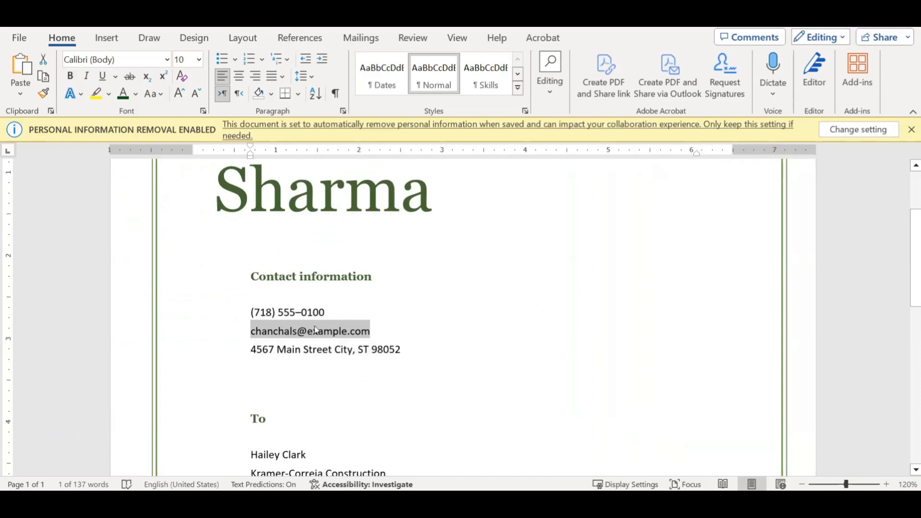
pyautogui.click(280, 310)
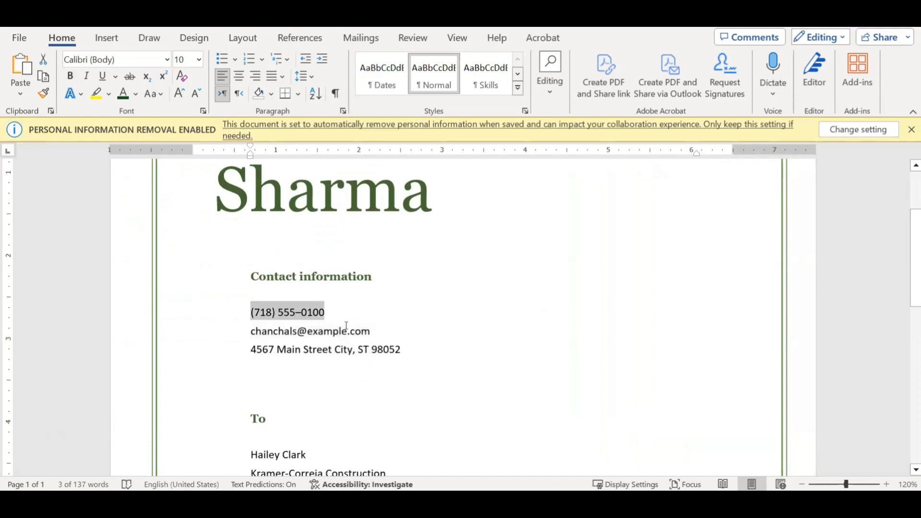
pyautogui.tripleClick(273, 271)
pyautogui.scroll(3, 401, 324)
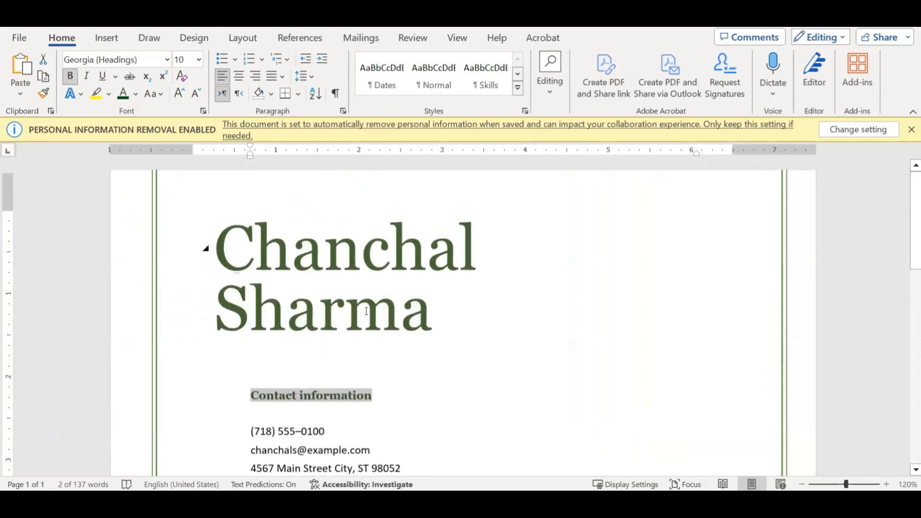
pyautogui.doubleClick(206, 247)
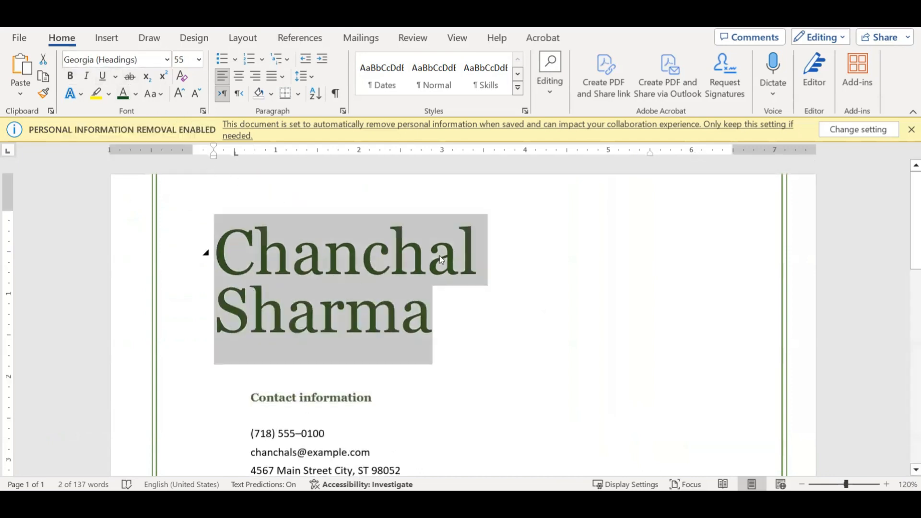
pyautogui.scroll(-3, 441, 257)
pyautogui.click(296, 304)
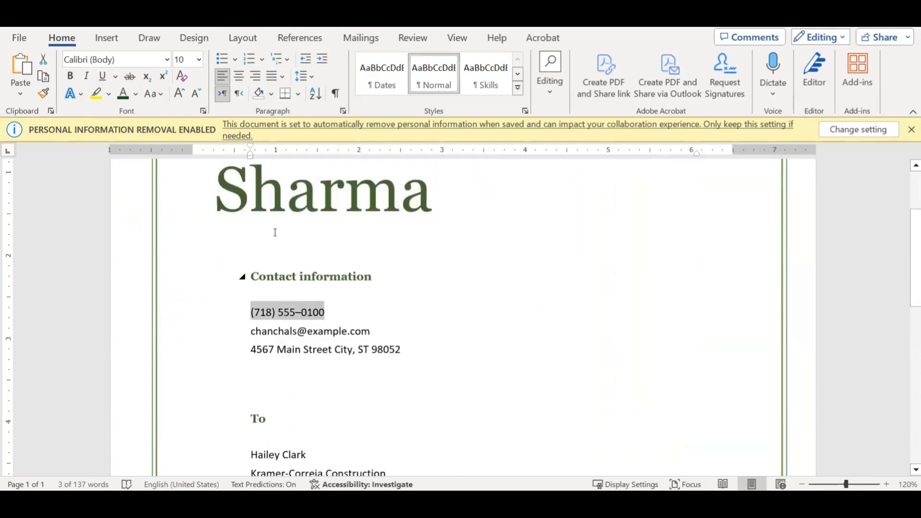
pyautogui.click(300, 329)
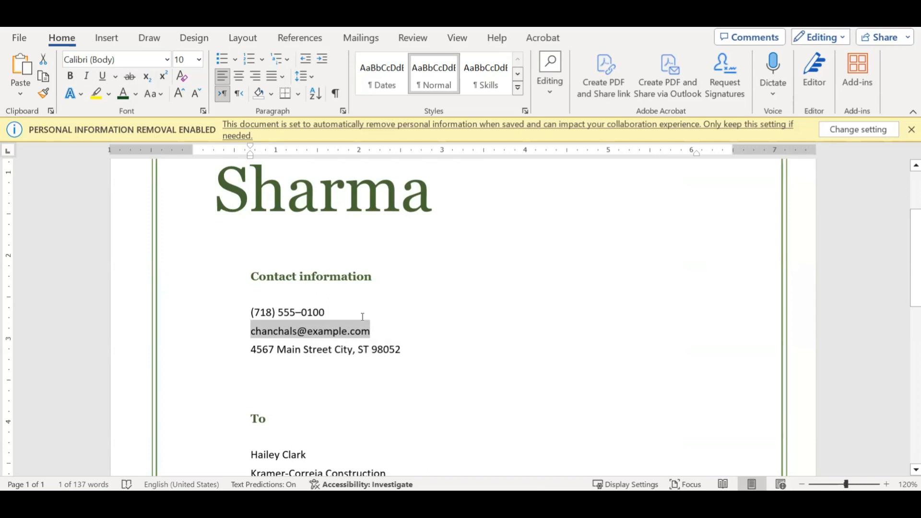
pyautogui.tripleClick(331, 351)
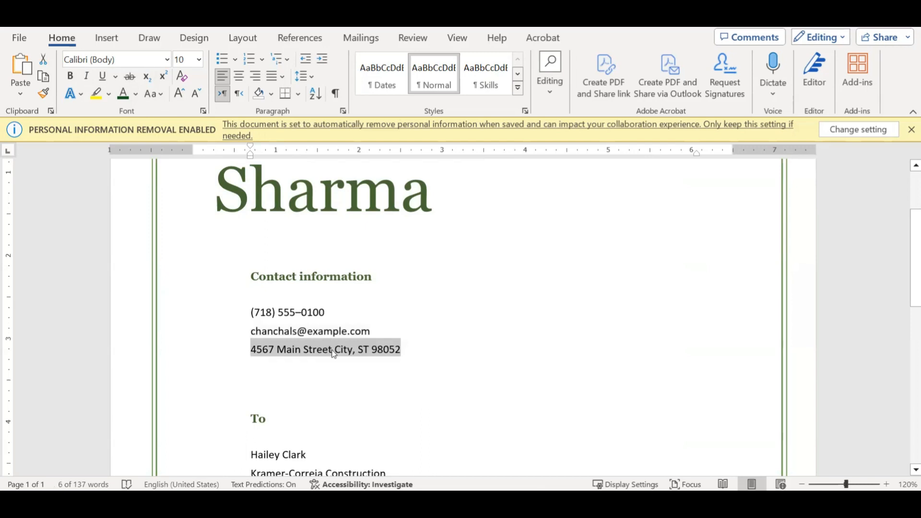
pyautogui.tripleClick(324, 336)
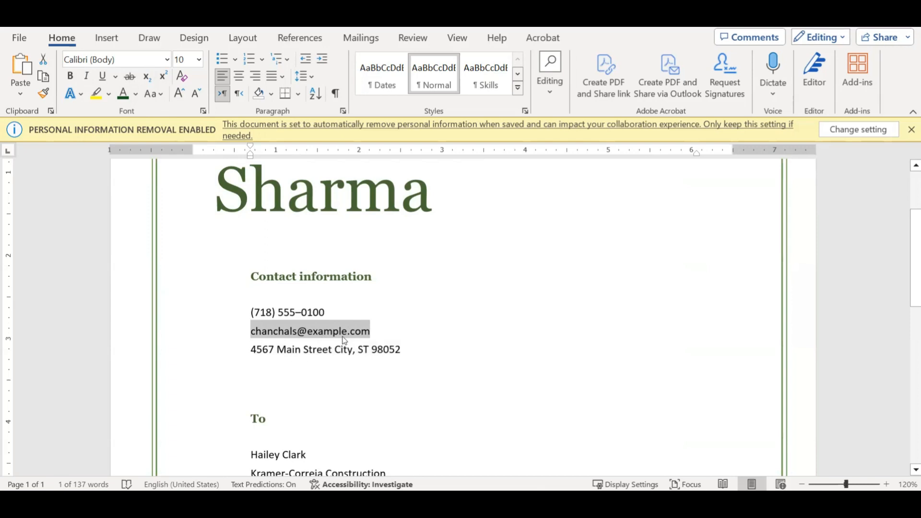
pyautogui.tripleClick(314, 348)
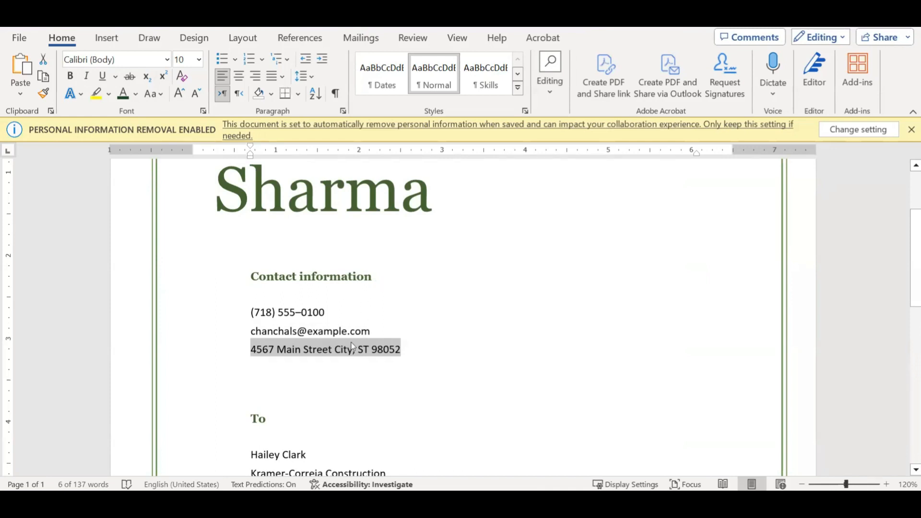
pyautogui.tripleClick(333, 331)
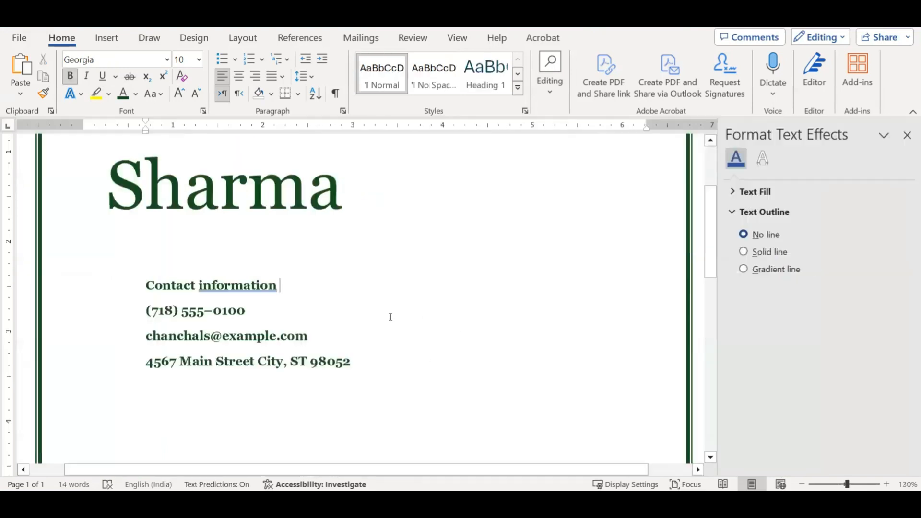
# - In the recreated cover letter, format the phone, e-mail and address lines as non-bold Calibri in black
pyautogui.moveTo(353, 362); pyautogui.dragTo(145, 307)
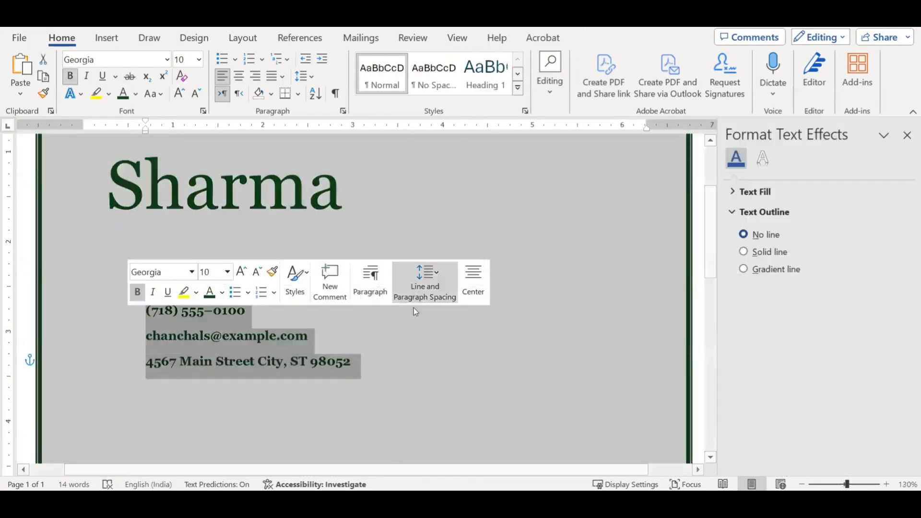
pyautogui.click(107, 60)
pyautogui.write('C')
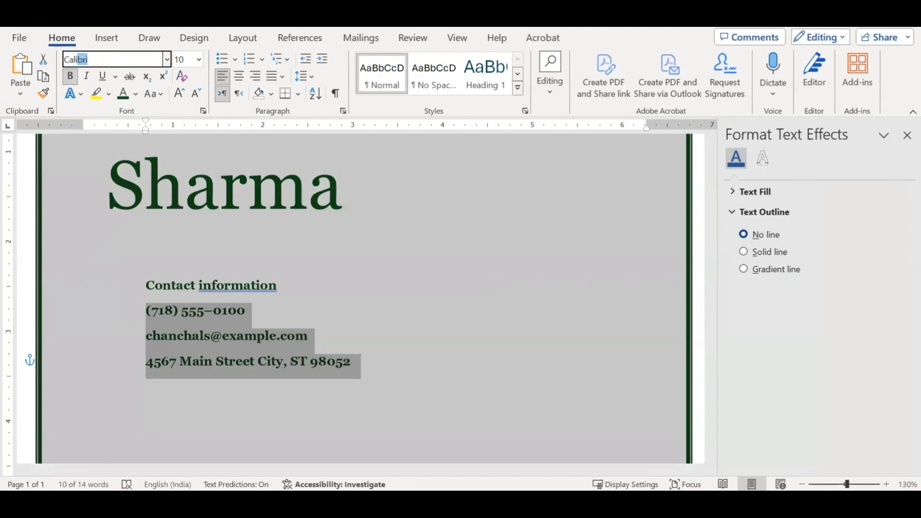
pyautogui.write('ali')
pyautogui.press('Tab')
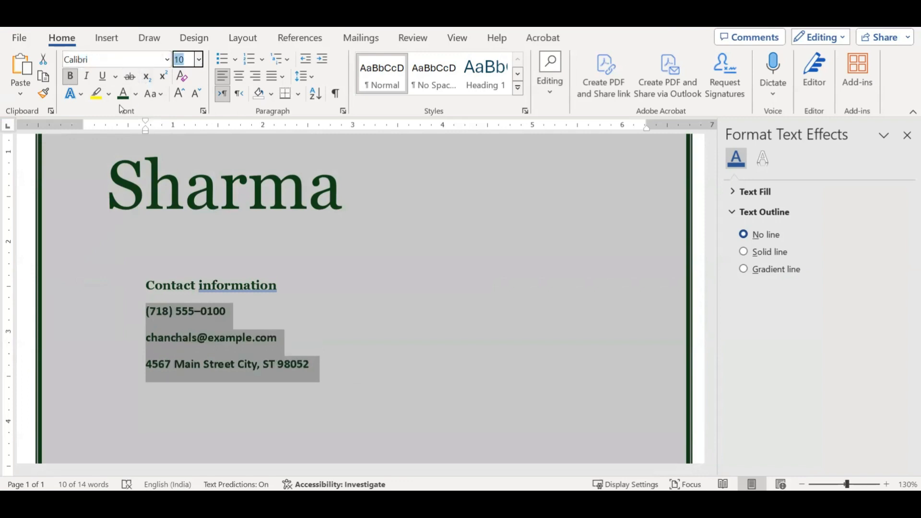
pyautogui.click(70, 77)
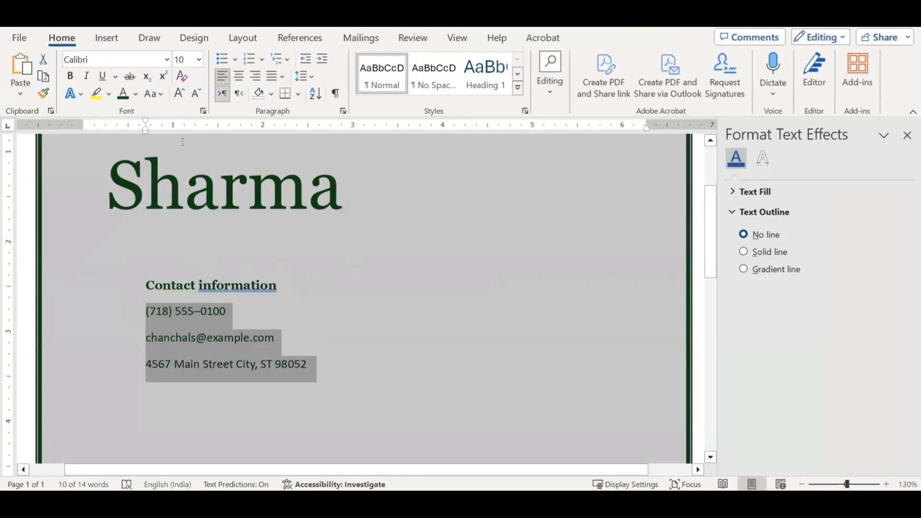
pyautogui.click(135, 94)
pyautogui.click(153, 142)
pyautogui.click(241, 319)
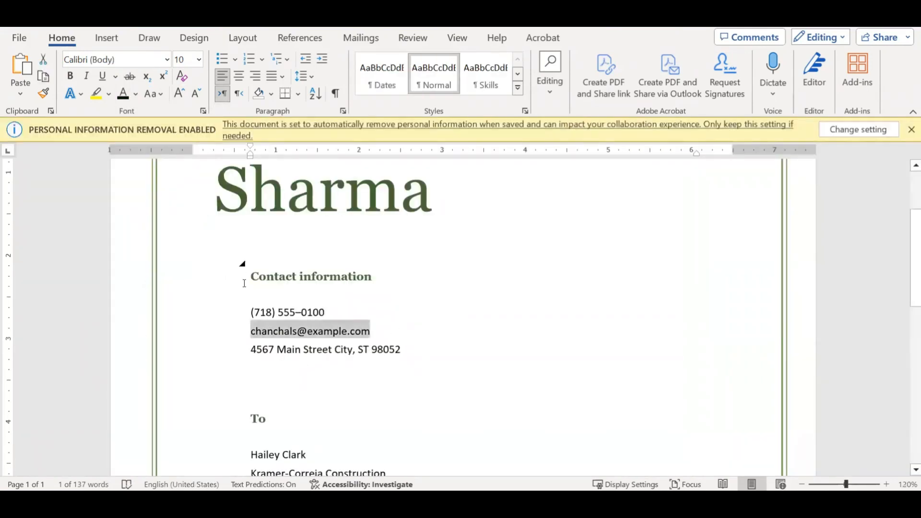
# - In the template letter, check the paragraph spacing and line spacing of the phone, e-mail and address lines
pyautogui.click(267, 313)
pyautogui.moveTo(265, 312); pyautogui.dragTo(307, 331)
pyautogui.hotkey('ctrl', 'z')
pyautogui.hotkey('ctrl', 'z')
pyautogui.hotkey('ctrl', 'z')
pyautogui.tripleClick(263, 314)
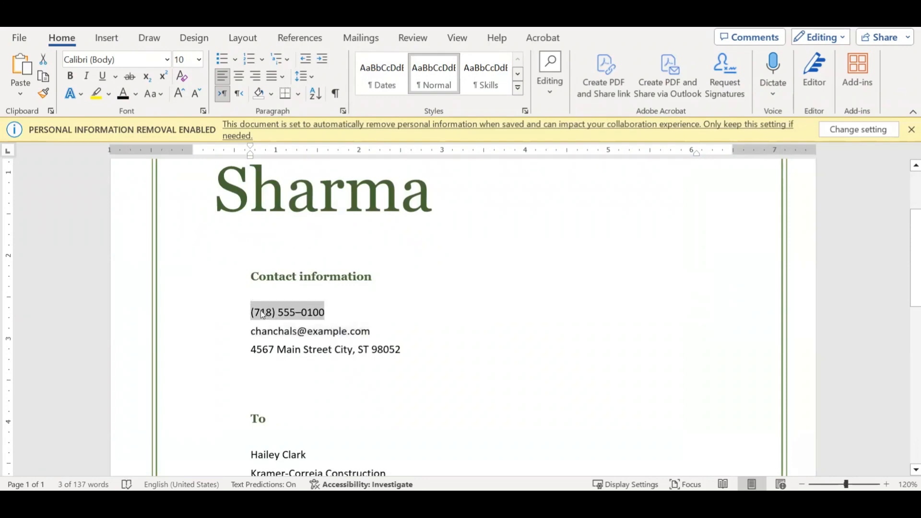
pyautogui.keyDown('shift'); pyautogui.click(376, 349); pyautogui.keyUp('shift')
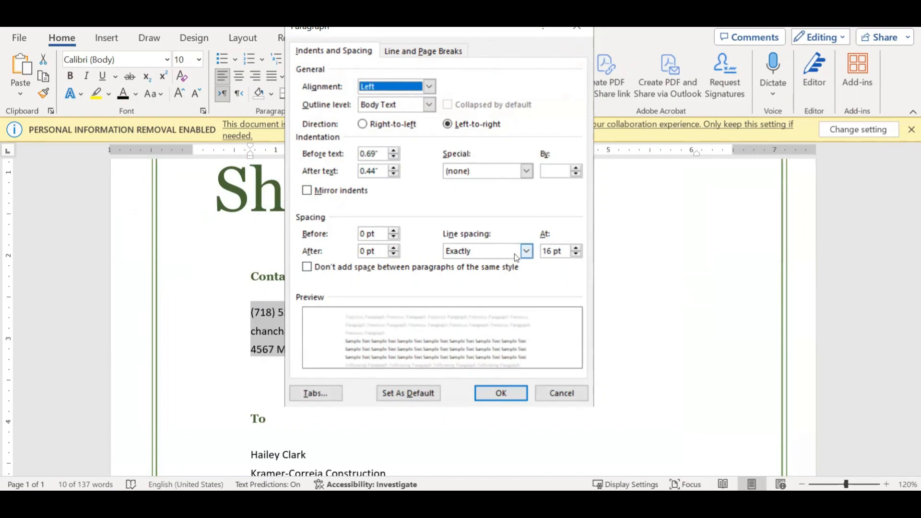
pyautogui.click(561, 393)
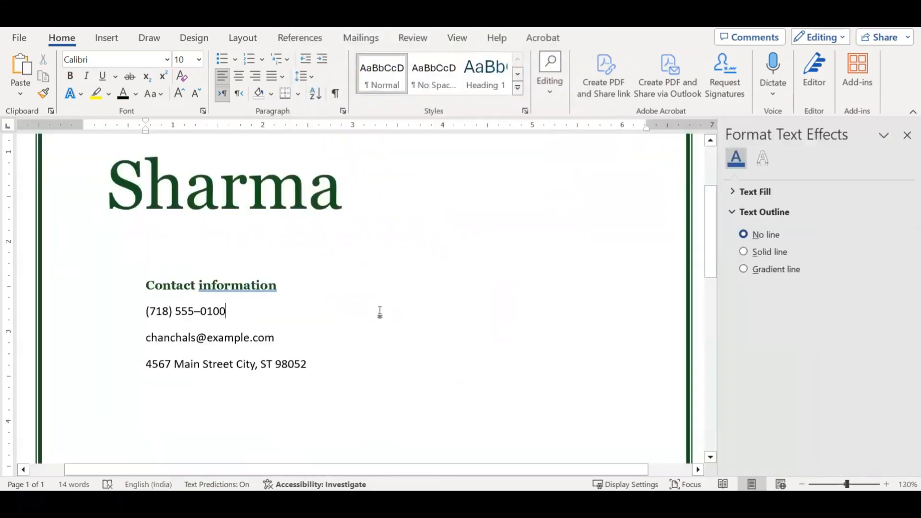
# - In the recreated cover letter, set the spacing after the phone, e-mail and address lines to 0 pt
pyautogui.moveTo(143, 308); pyautogui.dragTo(301, 353)
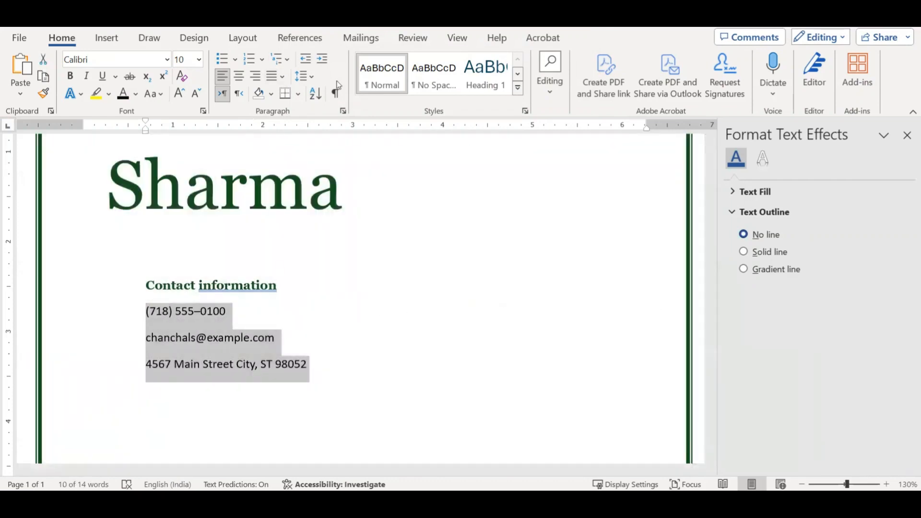
pyautogui.click(341, 111)
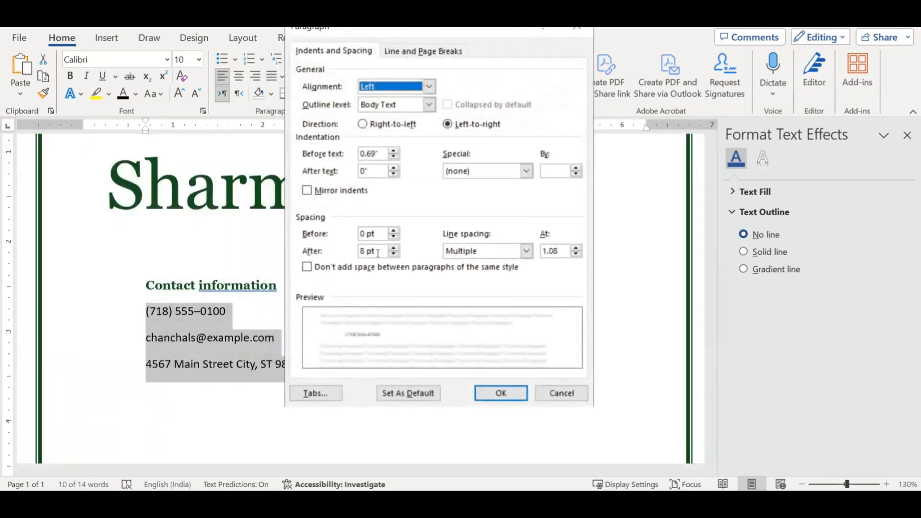
pyautogui.moveTo(377, 251); pyautogui.dragTo(257, 248)
pyautogui.write('0')
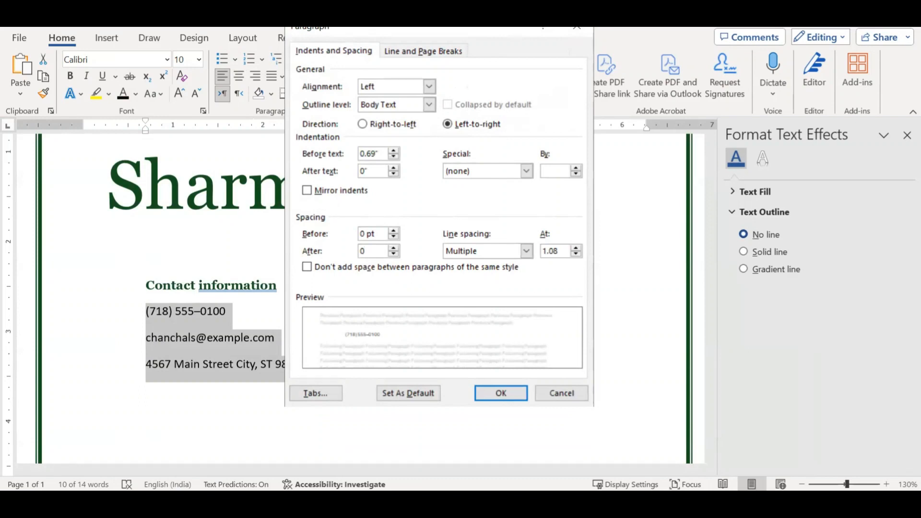
pyautogui.click(496, 391)
pyautogui.click(317, 346)
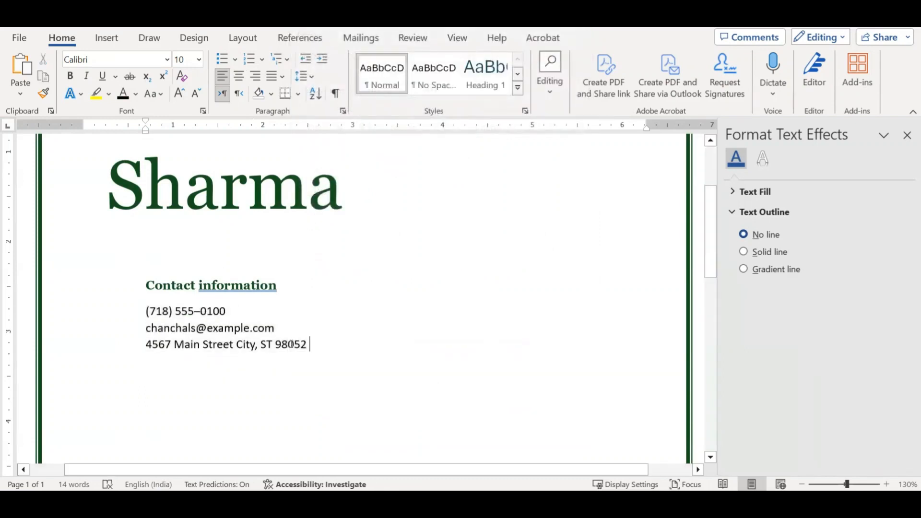
# - Set the line spacing of the phone, e-mail and address lines to Single
pyautogui.scroll(7, 316, 349)
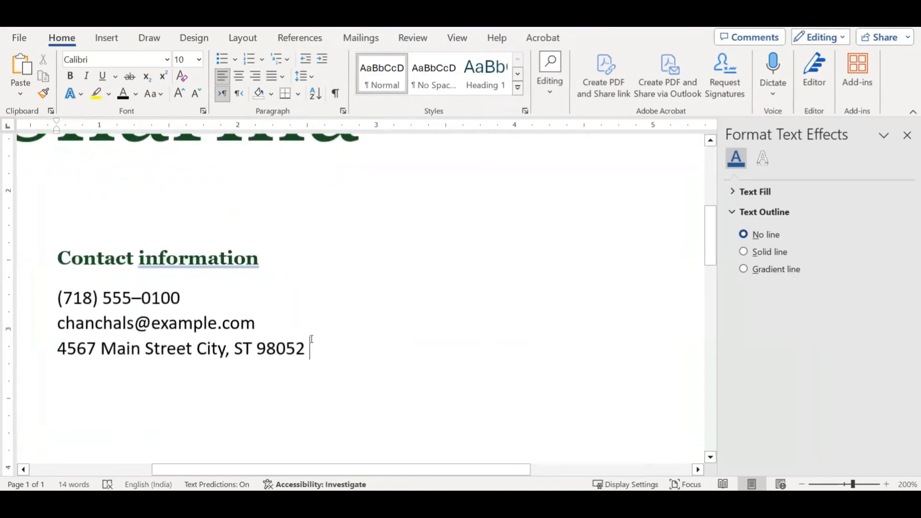
pyautogui.doubleClick(305, 343)
pyautogui.moveTo(174, 330); pyautogui.dragTo(59, 300)
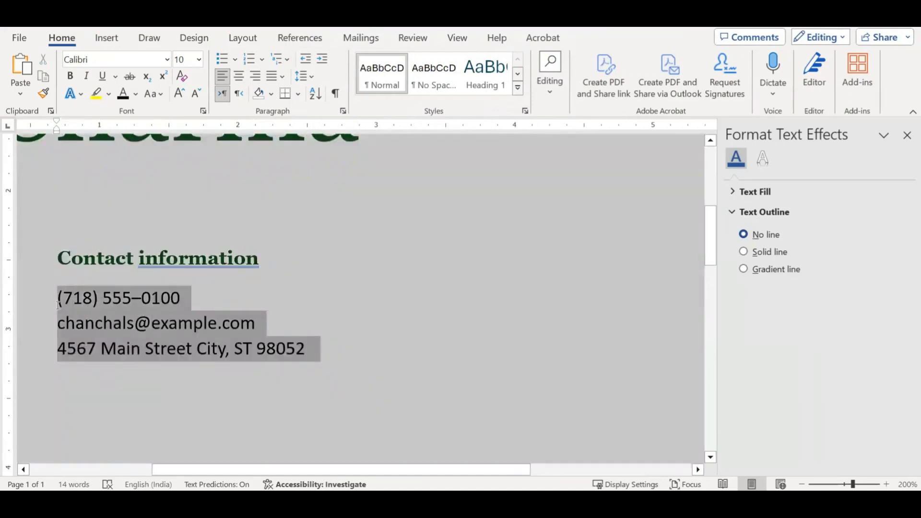
pyautogui.click(343, 111)
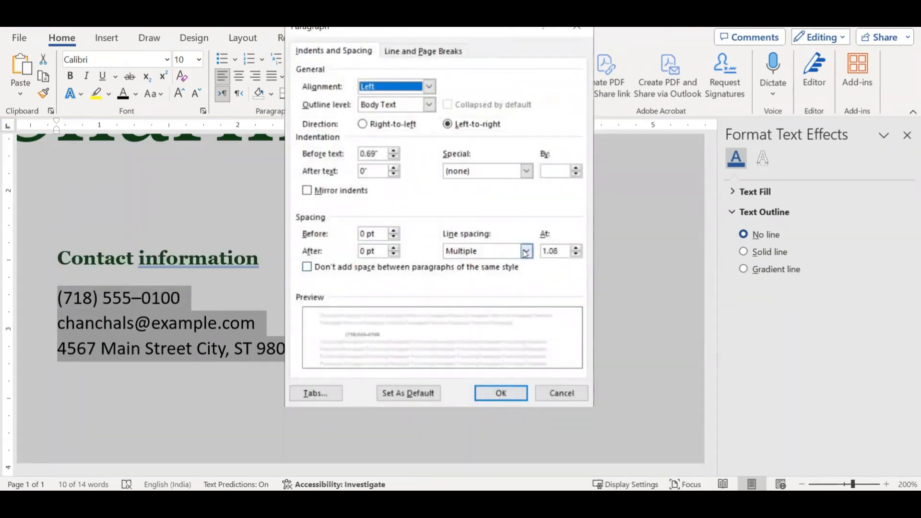
pyautogui.click(527, 251)
pyautogui.click(461, 269)
pyautogui.click(482, 255)
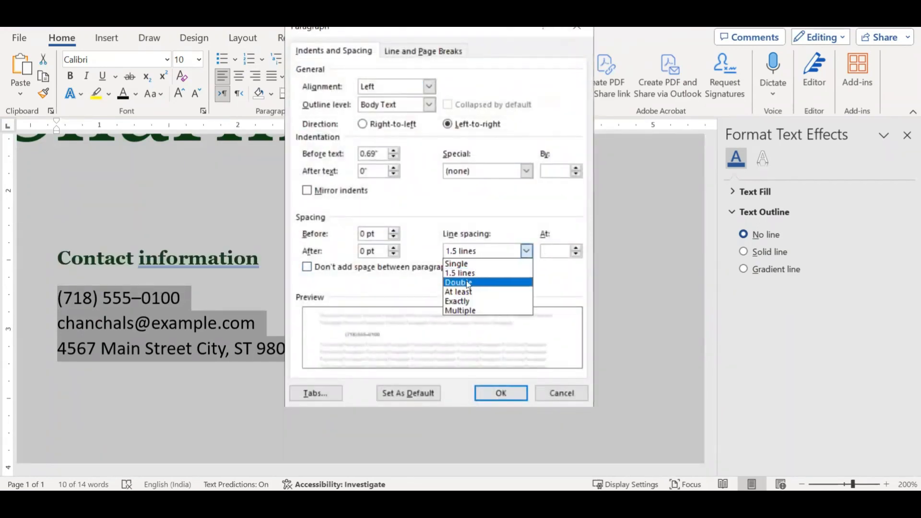
pyautogui.click(469, 262)
pyautogui.click(497, 393)
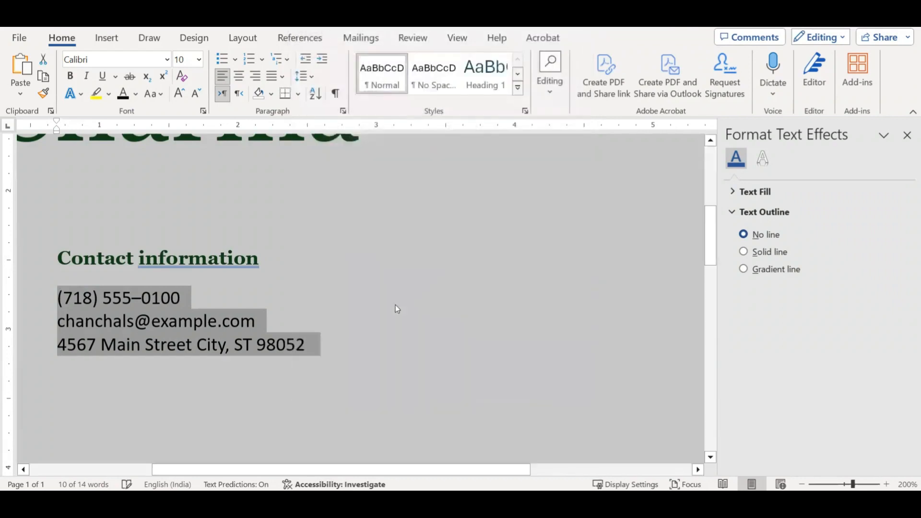
pyautogui.click(161, 301)
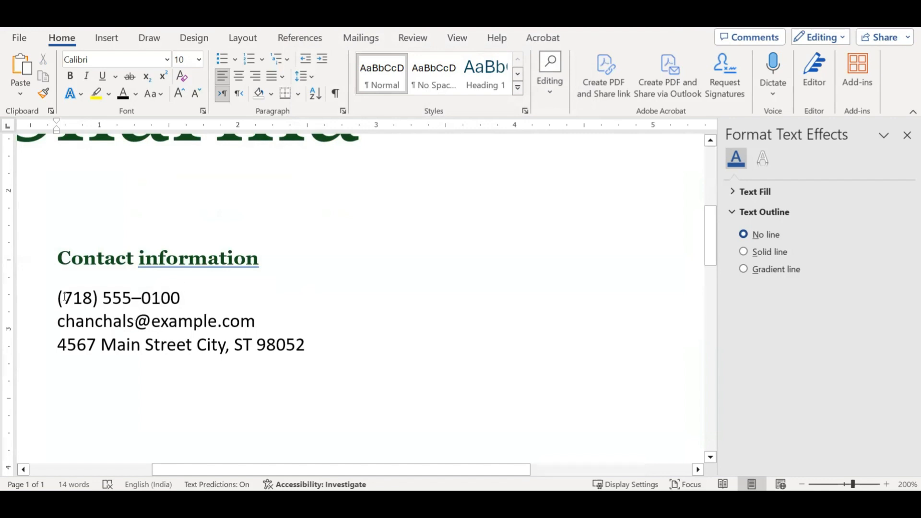
# - Set the line spacing of the three contact detail lines to Exactly 12 pt
pyautogui.moveTo(58, 297); pyautogui.dragTo(285, 342)
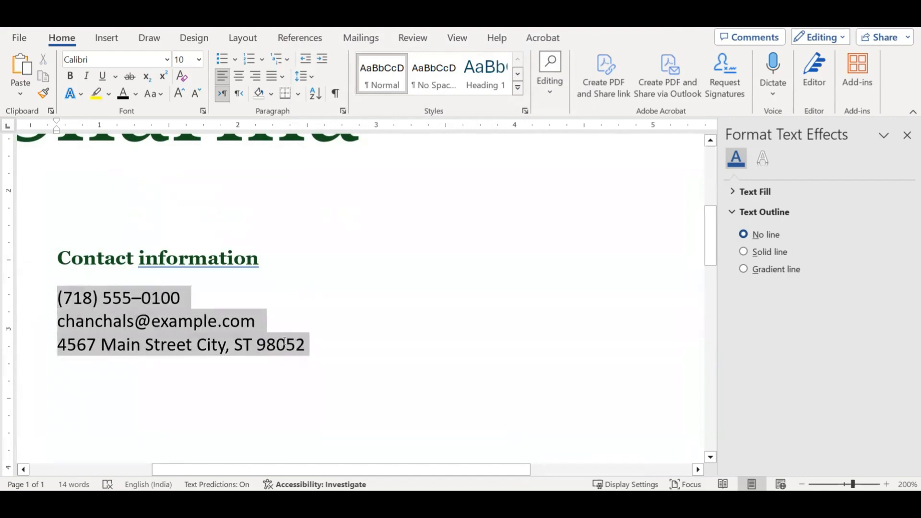
pyautogui.click(342, 110)
pyautogui.click(527, 251)
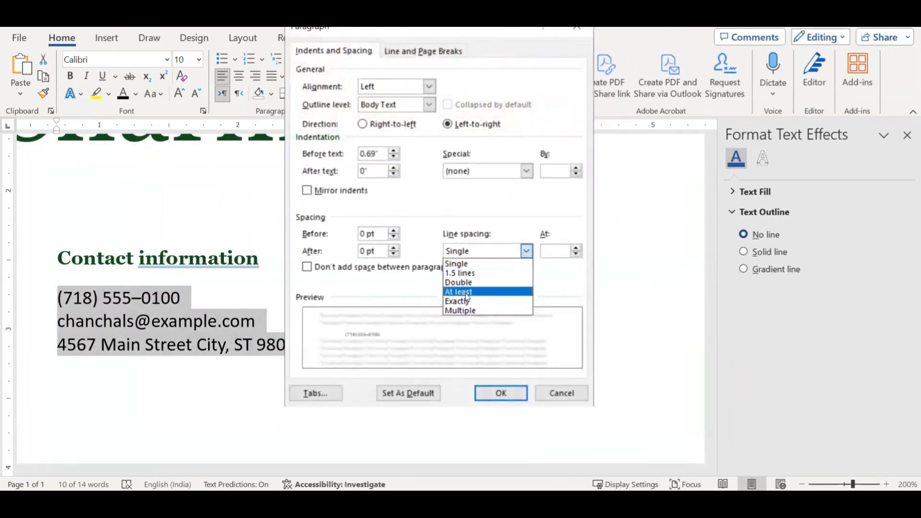
pyautogui.click(509, 301)
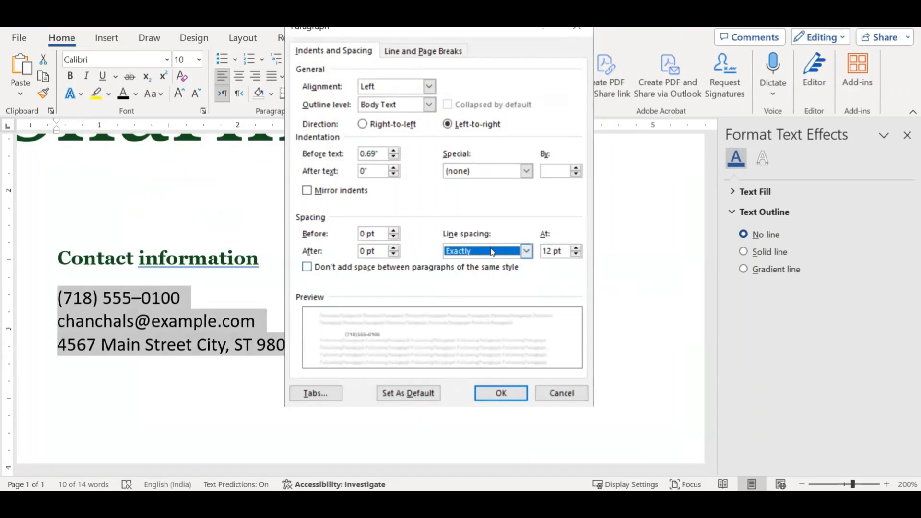
pyautogui.click(497, 393)
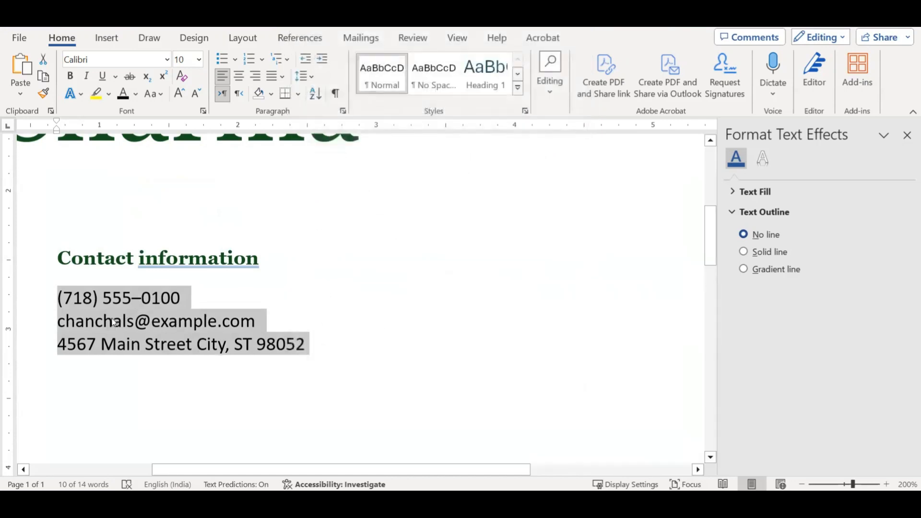
# - Set the exact line spacing of the three contact detail lines to 16 pt
pyautogui.click(342, 111)
pyautogui.click(548, 251)
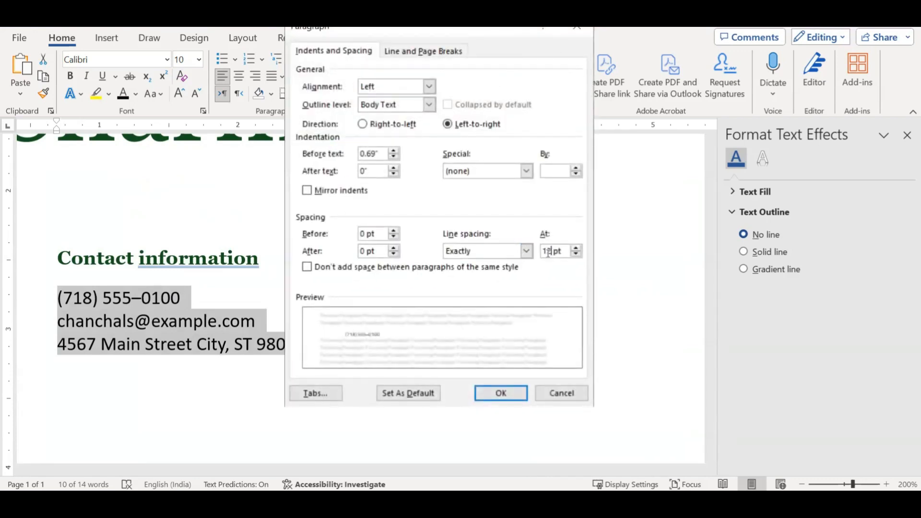
pyautogui.write('6')
pyautogui.click(501, 394)
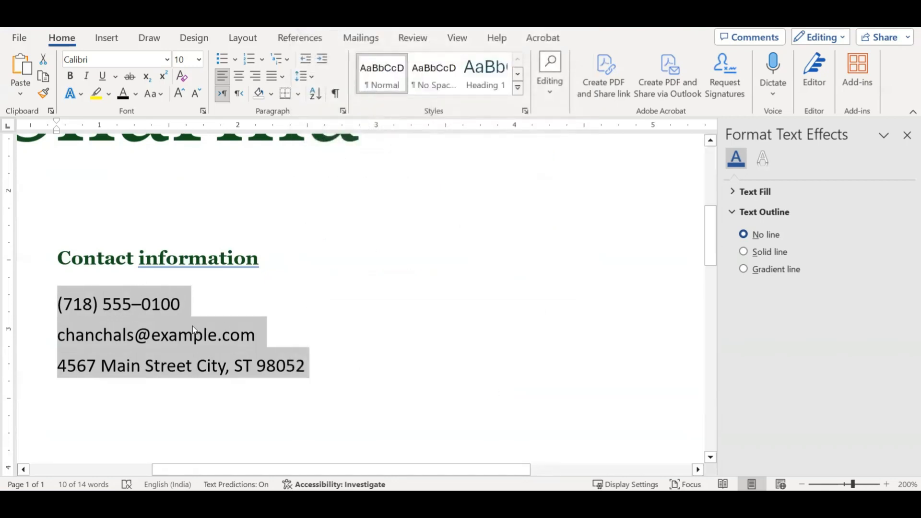
# - Set the exact line spacing of the phone, e-mail and address lines to 14 pt
pyautogui.click(343, 111)
pyautogui.click(547, 251)
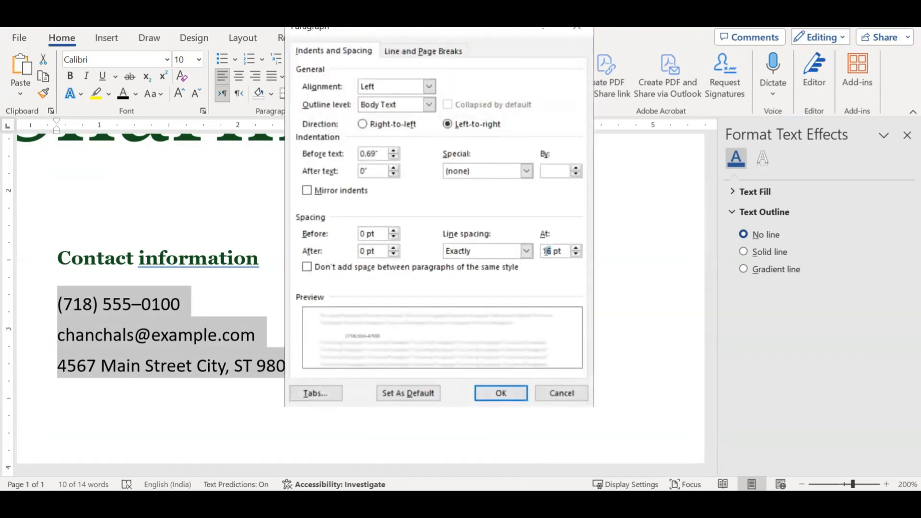
pyautogui.press('BackSpace')
pyautogui.write('4')
pyautogui.click(501, 393)
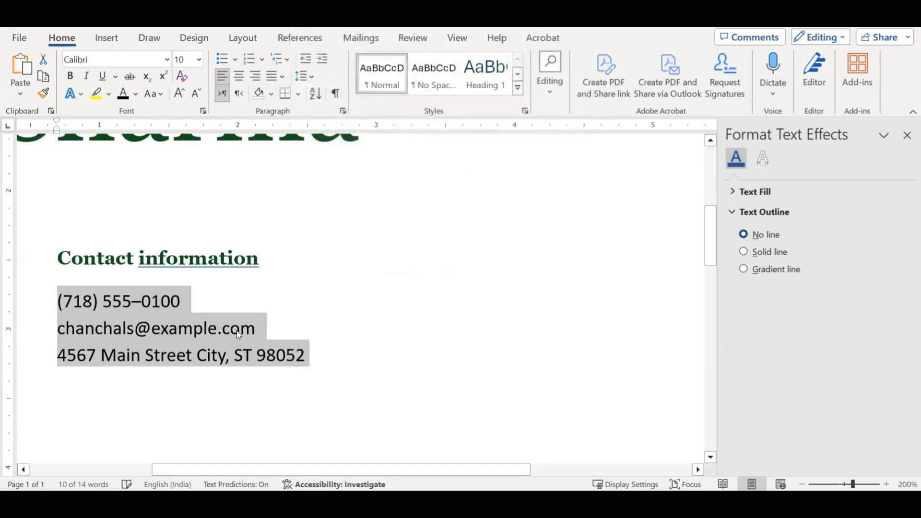
pyautogui.click(290, 332)
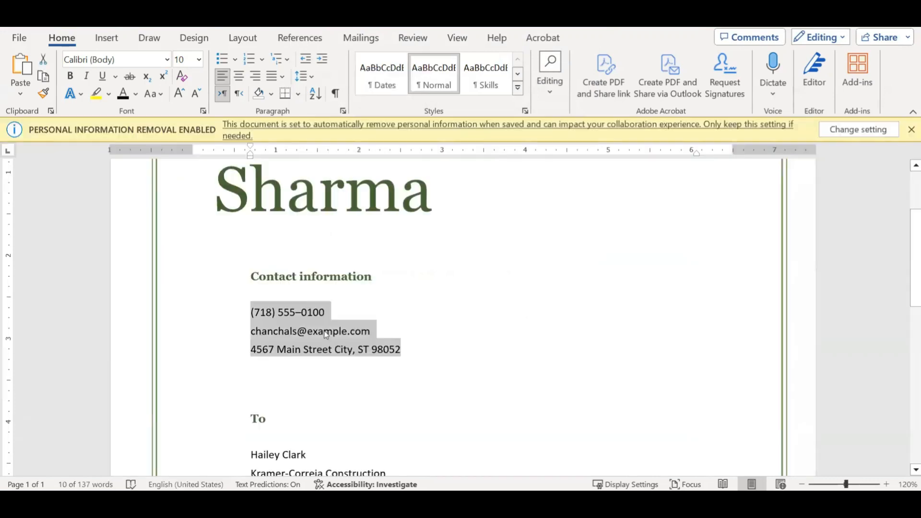
# - Copy the "To" heading from the template letter and paste it as plain text into the untitled Notepad file
pyautogui.scroll(-6, 298, 327)
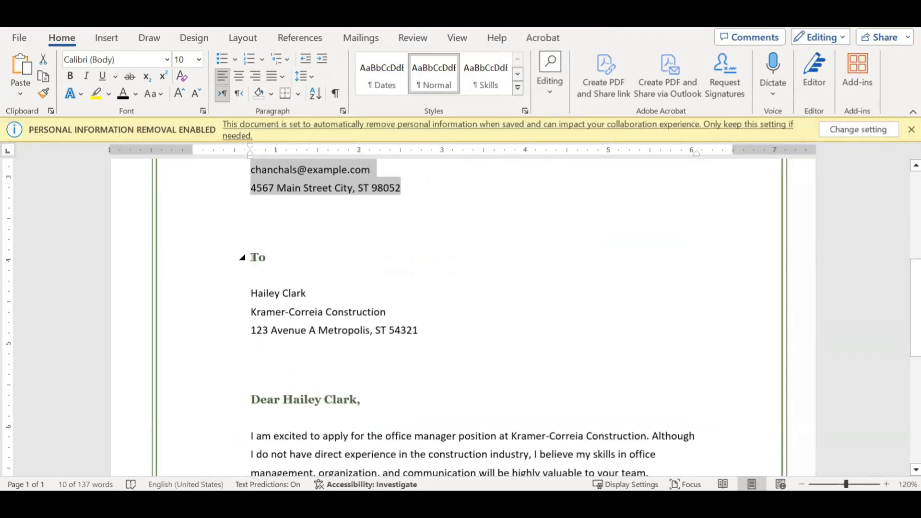
pyautogui.doubleClick(254, 258)
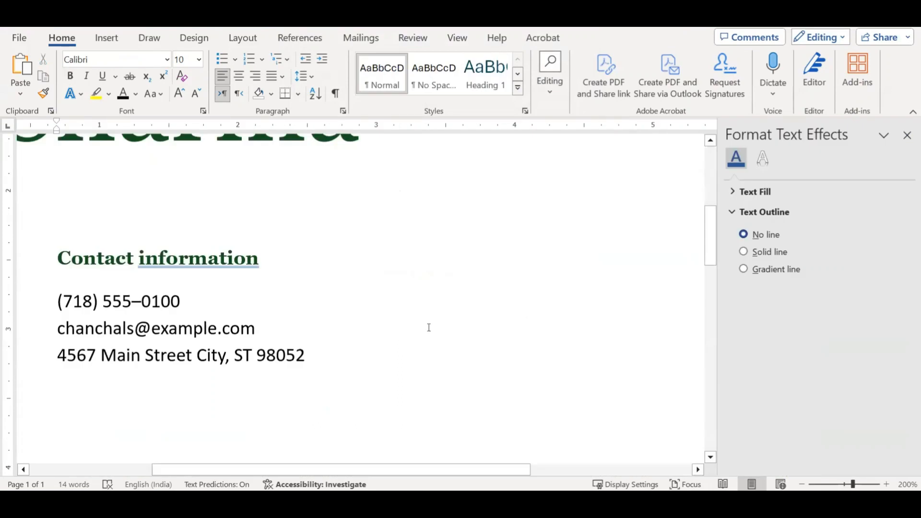
pyautogui.hotkey('alt', 'Tab')
pyautogui.write('To')
pyautogui.hotkey('ctrl', 'a')
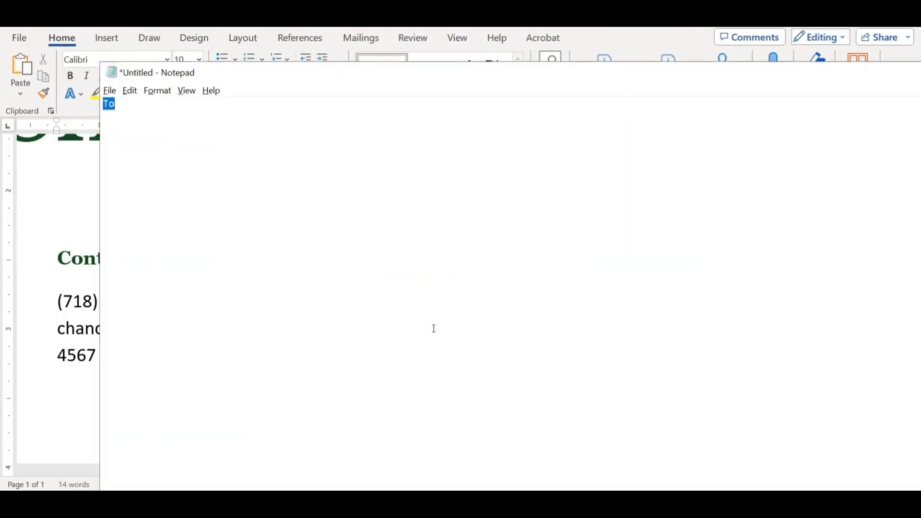
# - Copy the plain "To" from Notepad and paste it on a new line below the address in the recreated cover letter
pyautogui.hotkey('alt', 'Tab')
pyautogui.click(337, 354)
pyautogui.scroll(-3, 337, 354)
pyautogui.press('Return')
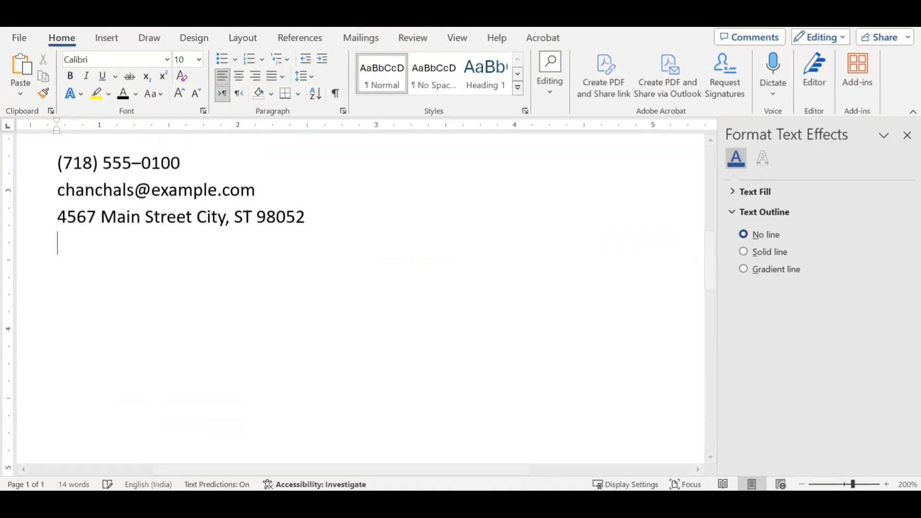
pyautogui.write('To')
pyautogui.scroll(-3, 337, 347)
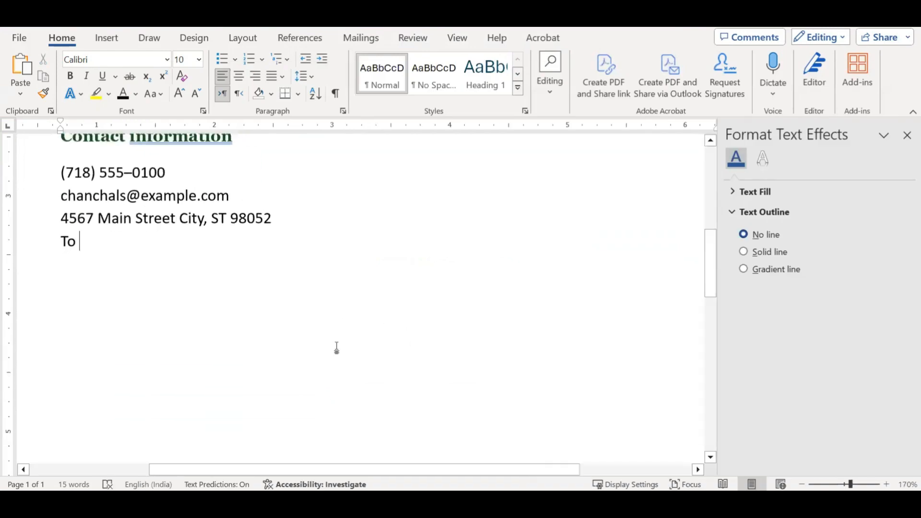
pyautogui.scroll(2, 337, 347)
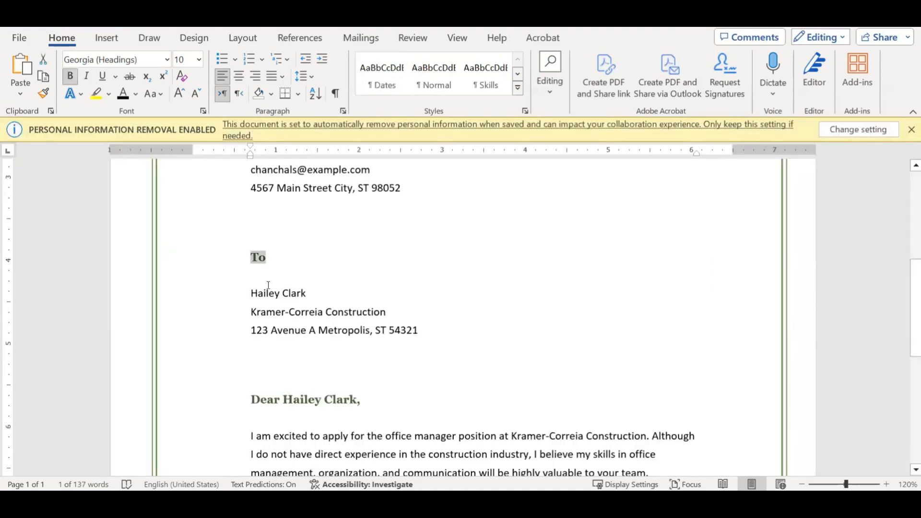
# - In the template letter, examine the blank lines between the sender's address line and the "To" heading
pyautogui.scroll(2, 268, 285)
pyautogui.click(267, 285)
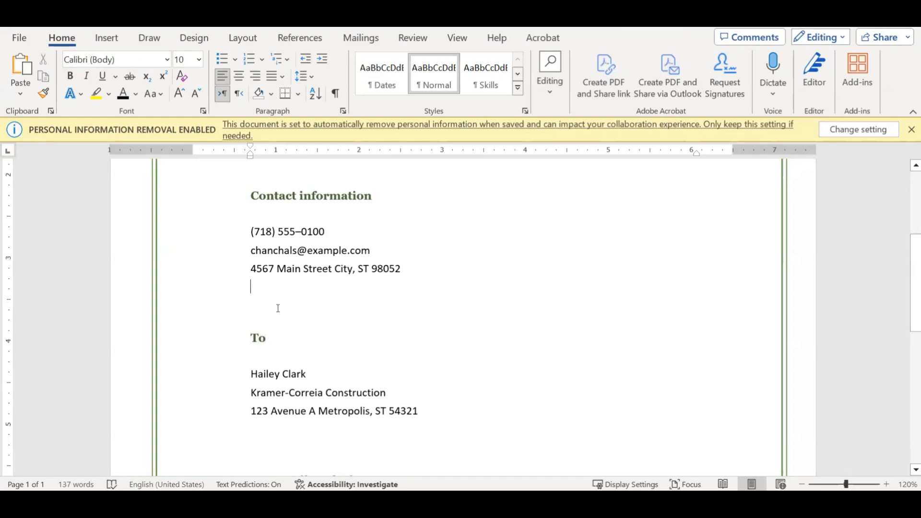
pyautogui.click(268, 304)
pyautogui.click(263, 327)
pyautogui.click(262, 285)
pyautogui.click(260, 302)
pyautogui.click(257, 324)
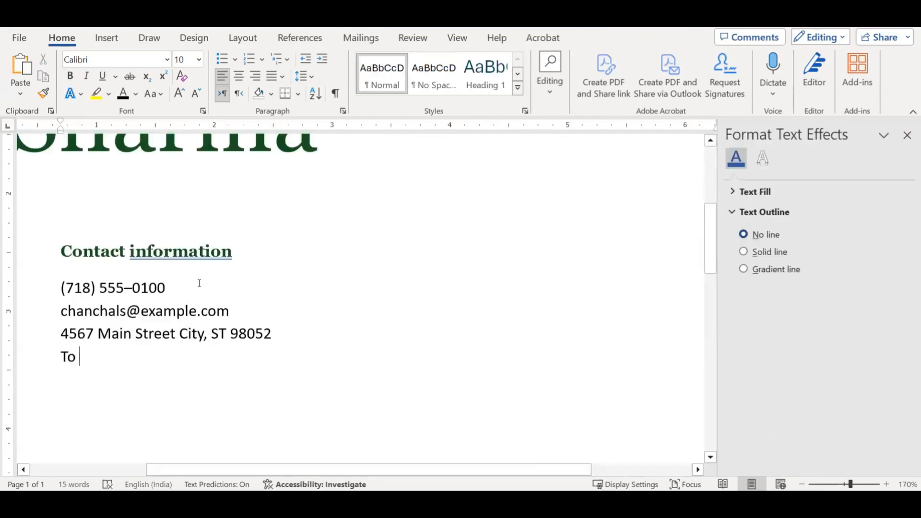
# - Insert three blank lines between the sender's address line and "To" in the recreated letter, matching the template's gap
pyautogui.scroll(-2, 31, 296)
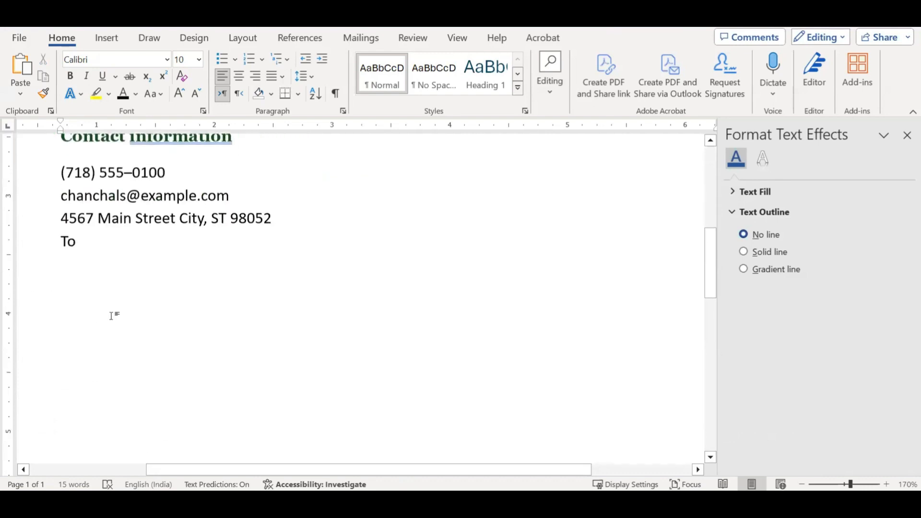
pyautogui.press('Return')
pyautogui.press('Return')
pyautogui.press('Return')
pyautogui.press('Up')
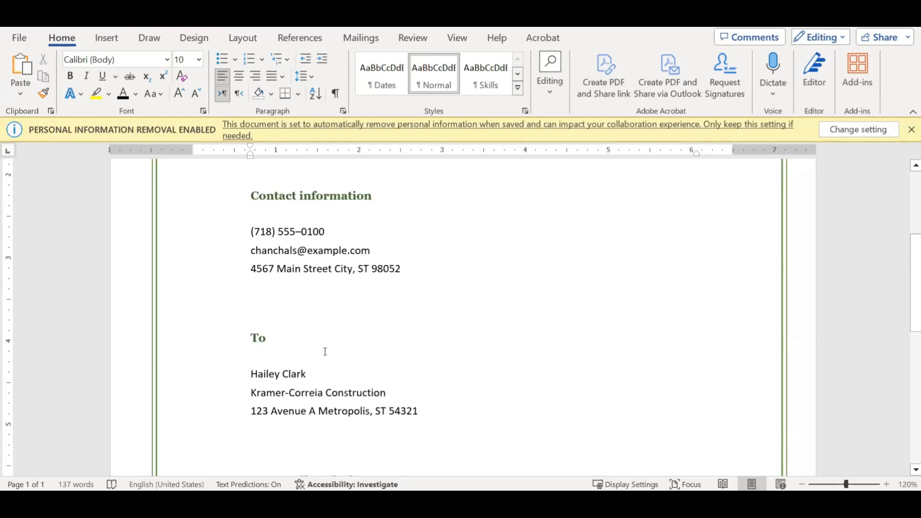
pyautogui.click(298, 319)
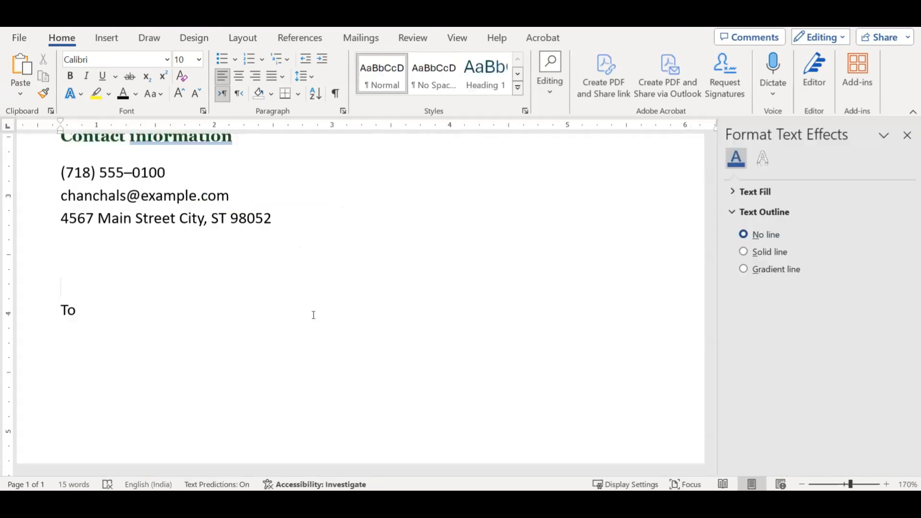
# - Copy the "Contact information" heading's formatting onto "To" with Format Painter
pyautogui.scroll(2, 197, 295)
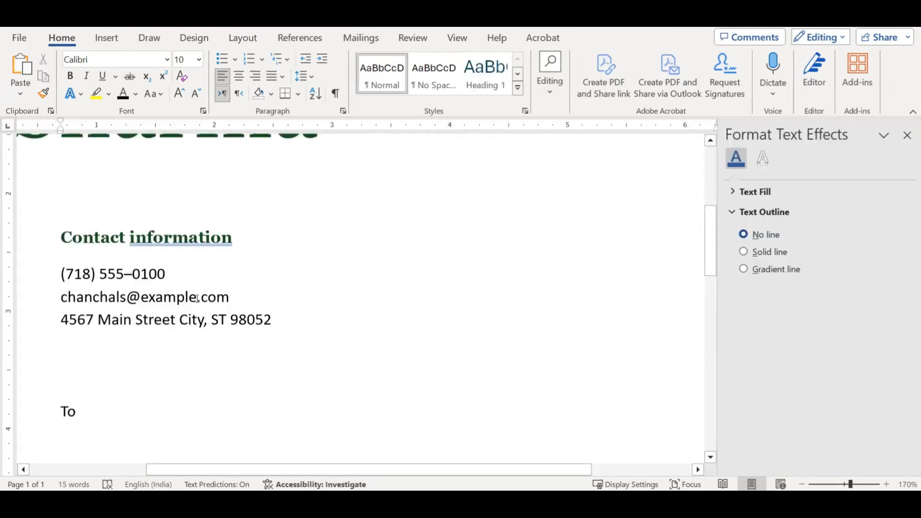
pyautogui.scroll(-1, 211, 287)
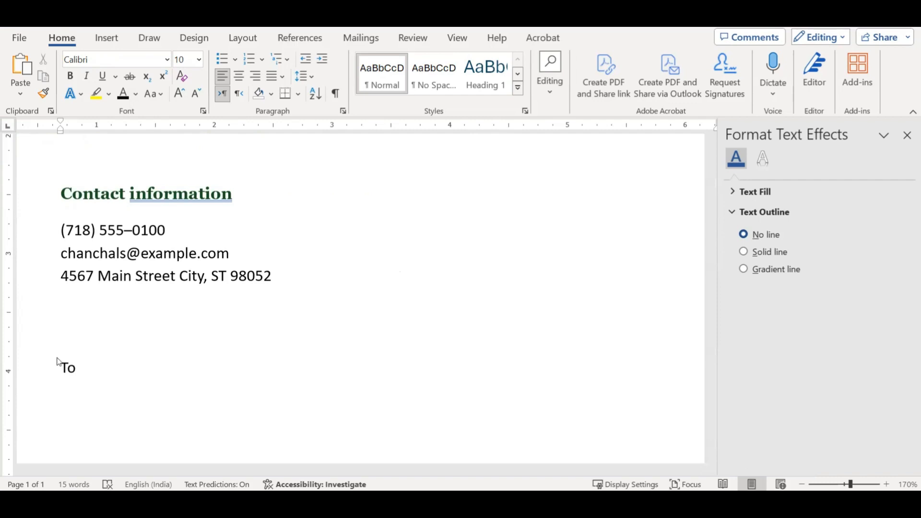
pyautogui.moveTo(237, 197); pyautogui.dragTo(100, 207)
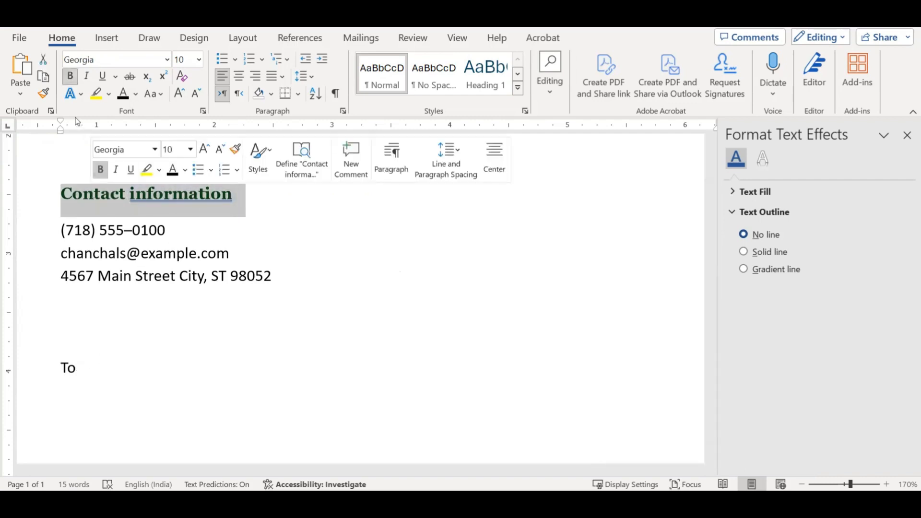
pyautogui.click(44, 93)
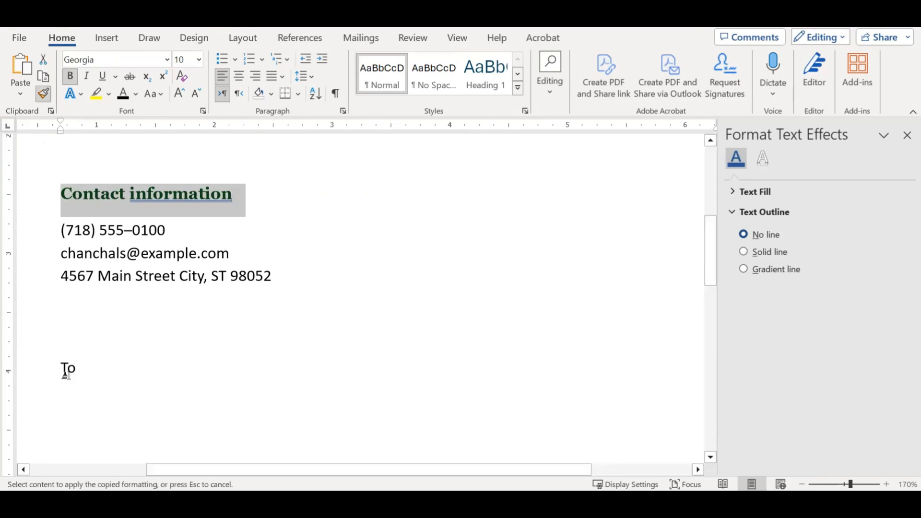
pyautogui.moveTo(58, 367); pyautogui.dragTo(77, 374)
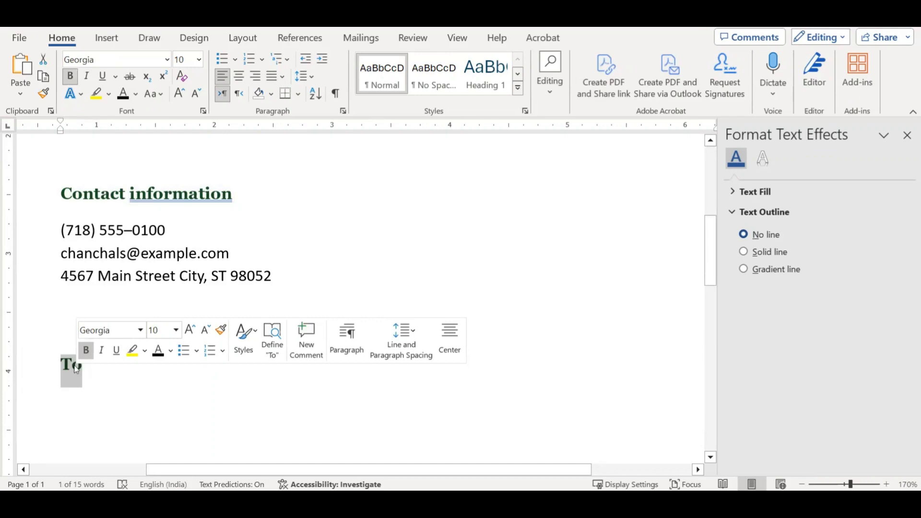
pyautogui.click(236, 371)
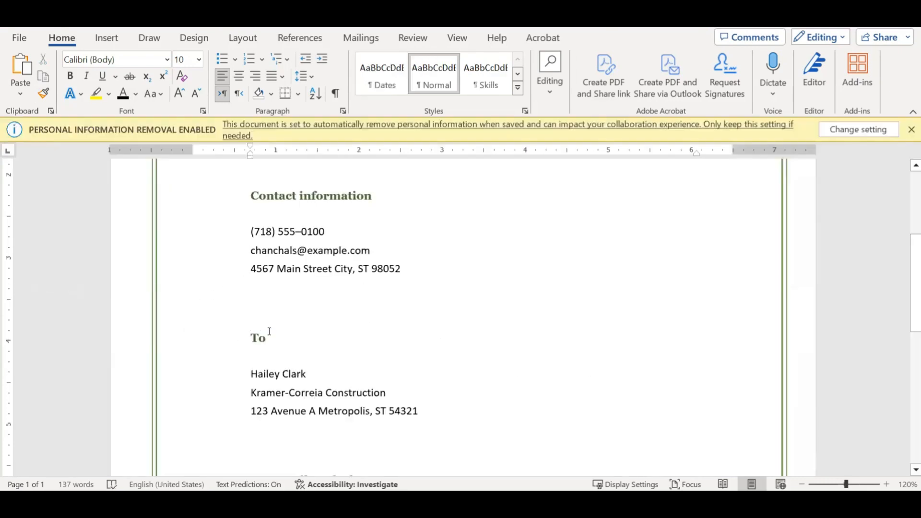
# - Copy the recipient's name, company and address lines from the template letter and paste them as plain text into the untitled Notepad file
pyautogui.scroll(-2, 262, 331)
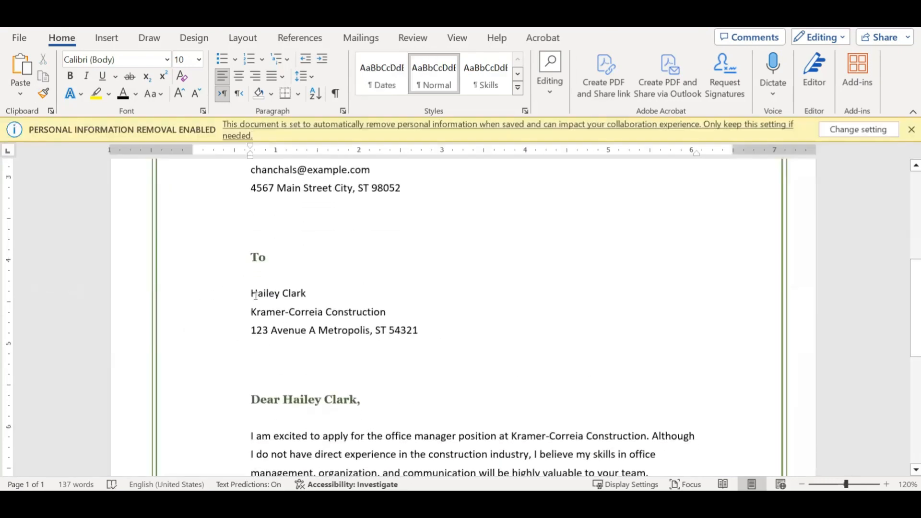
pyautogui.moveTo(250, 294); pyautogui.dragTo(393, 331)
pyautogui.hotkey('ctrl', 'c')
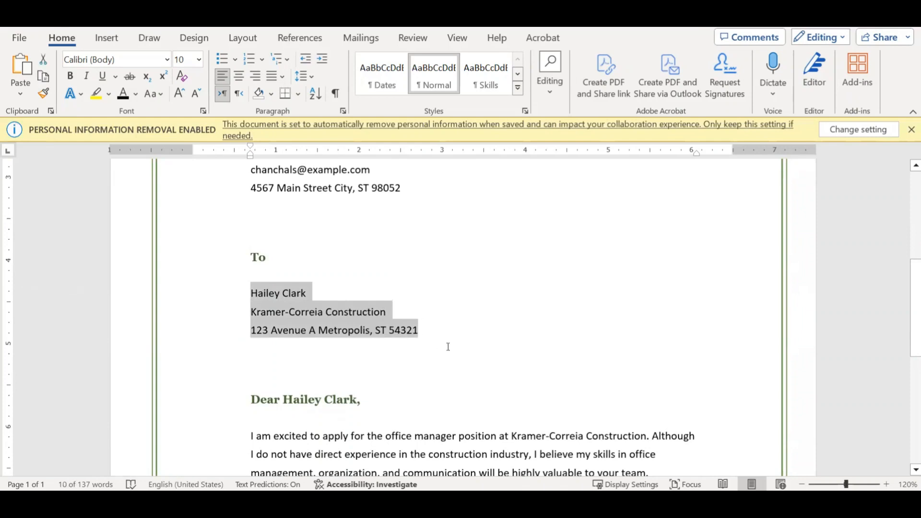
pyautogui.click(448, 346)
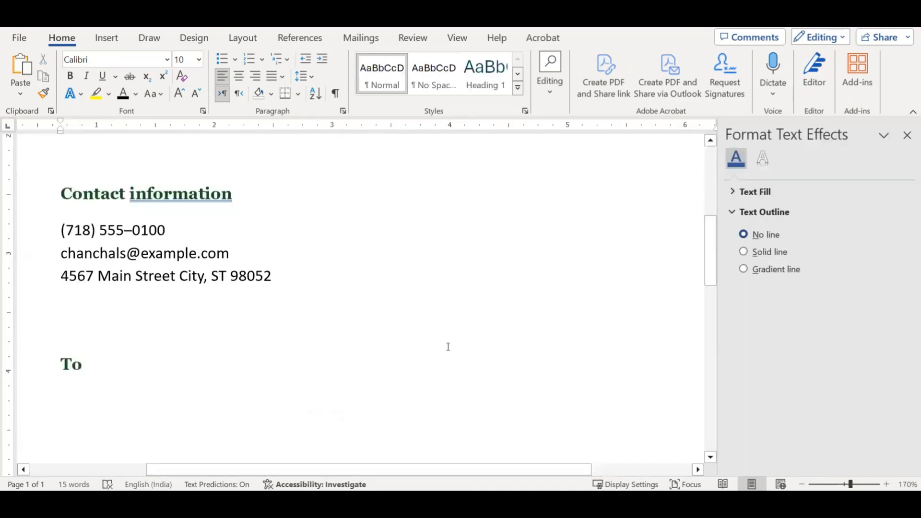
pyautogui.hotkey('alt', 'Tab')
pyautogui.hotkey('ctrl', 'v')
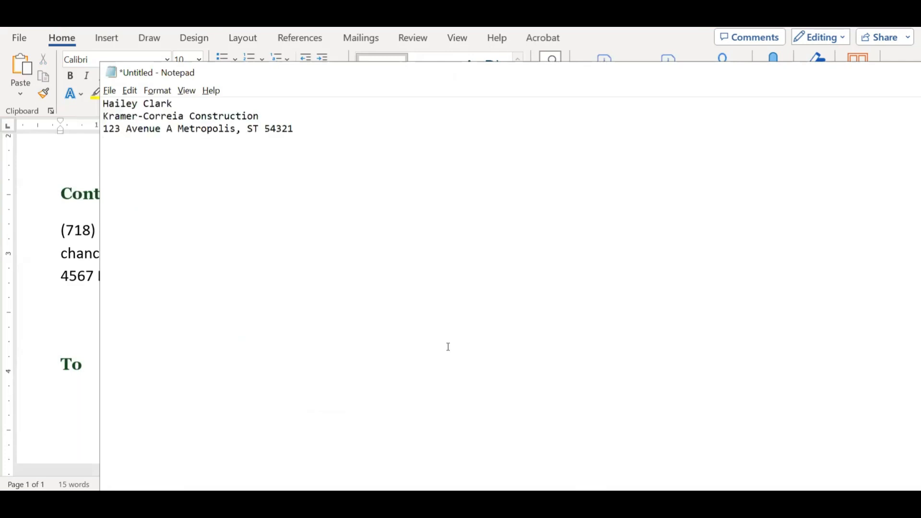
# - Copy all the recipient text from Notepad and paste it on a new line below the "To" heading in the recreated letter
pyautogui.hotkey('ctrl', 'a')
pyautogui.hotkey('ctrl', 'c')
pyautogui.hotkey('alt', 'Tab')
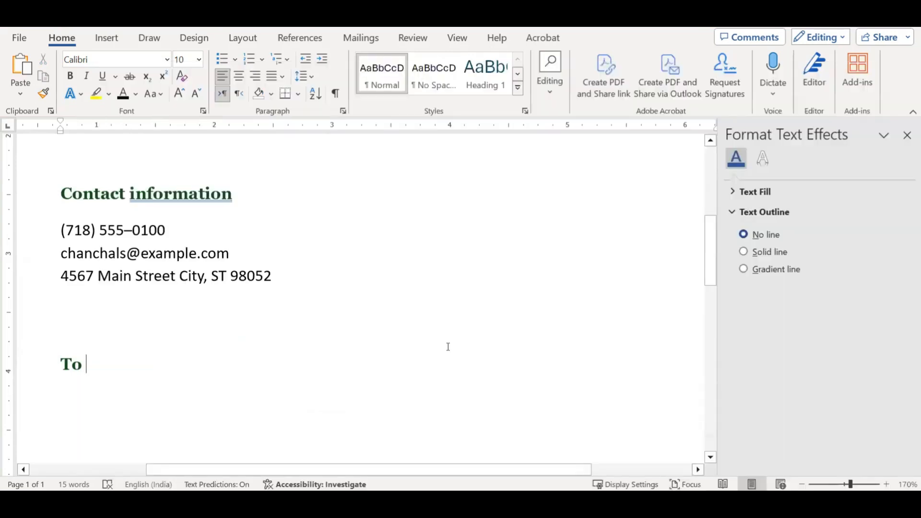
pyautogui.press('Return')
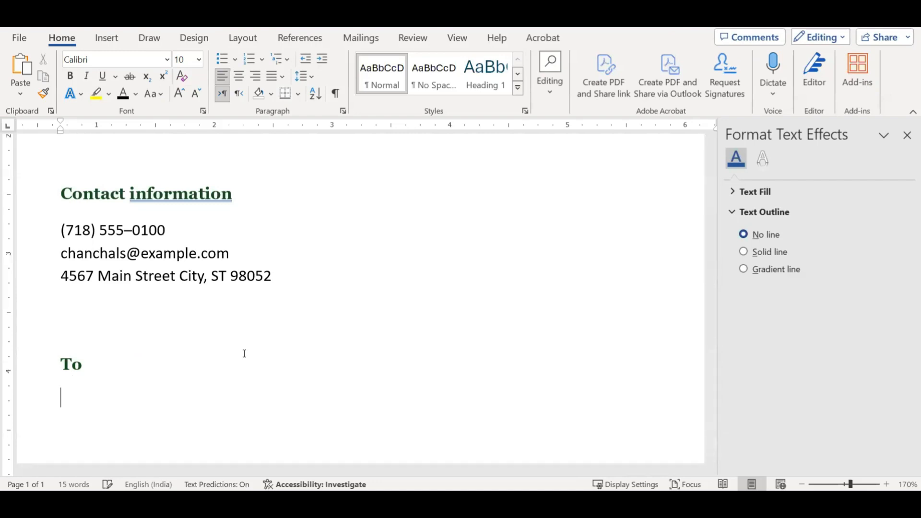
pyautogui.hotkey('ctrl', 'v')
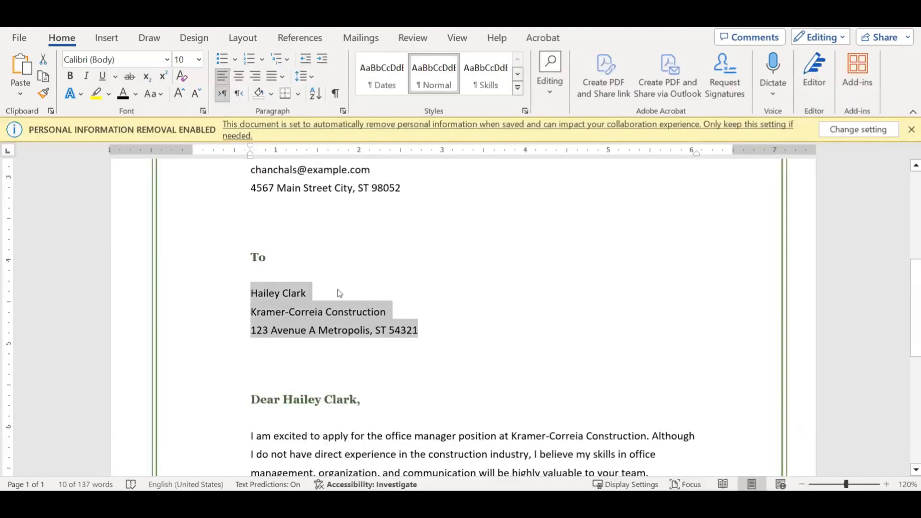
# - Copy the formatting of the sender's phone, e-mail and address lines onto the three recipient lines below "To" with Format Painter
pyautogui.scroll(1, 339, 293)
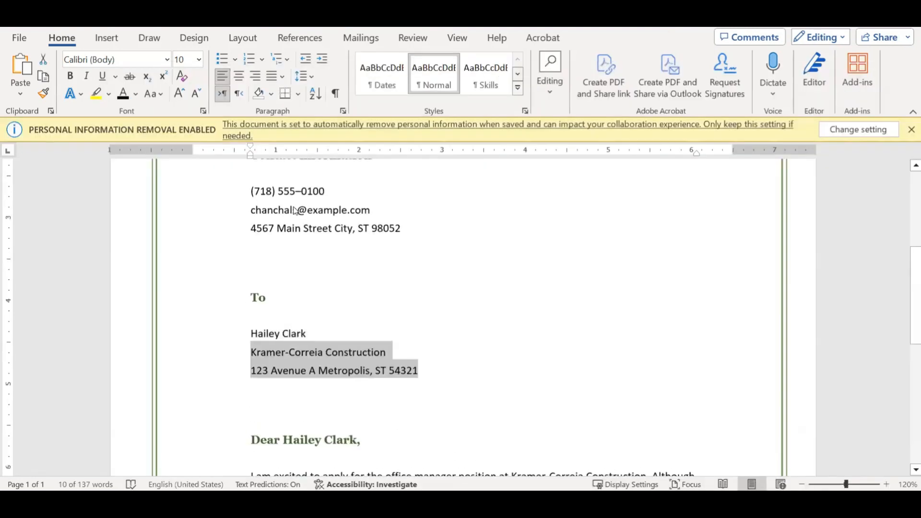
pyautogui.doubleClick(294, 209)
pyautogui.moveTo(250, 352); pyautogui.dragTo(386, 354)
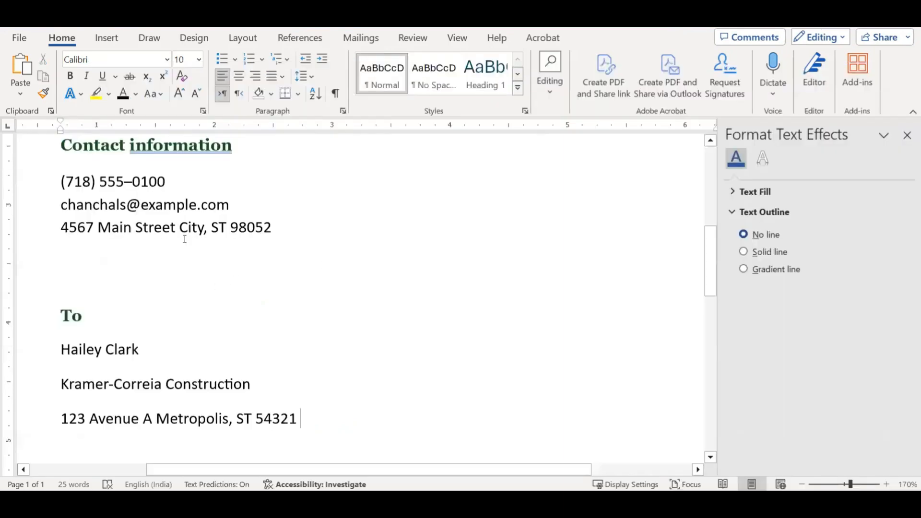
pyautogui.click(127, 205)
pyautogui.press('Down')
pyautogui.press('Down')
pyautogui.moveTo(273, 228)
pyautogui.mouseDown()
pyautogui.moveTo(68, 206)
pyautogui.moveTo(79, 189)
pyautogui.moveTo(61, 187)
pyautogui.mouseUp()
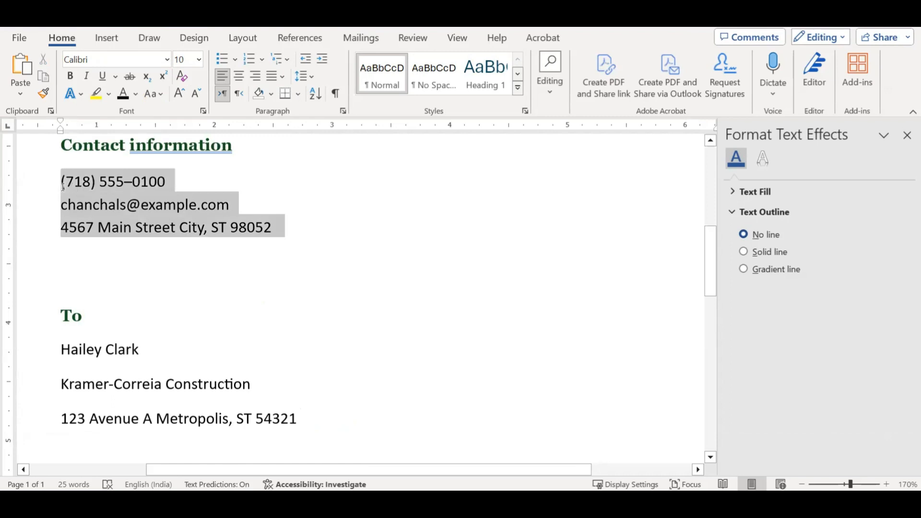
pyautogui.click(44, 95)
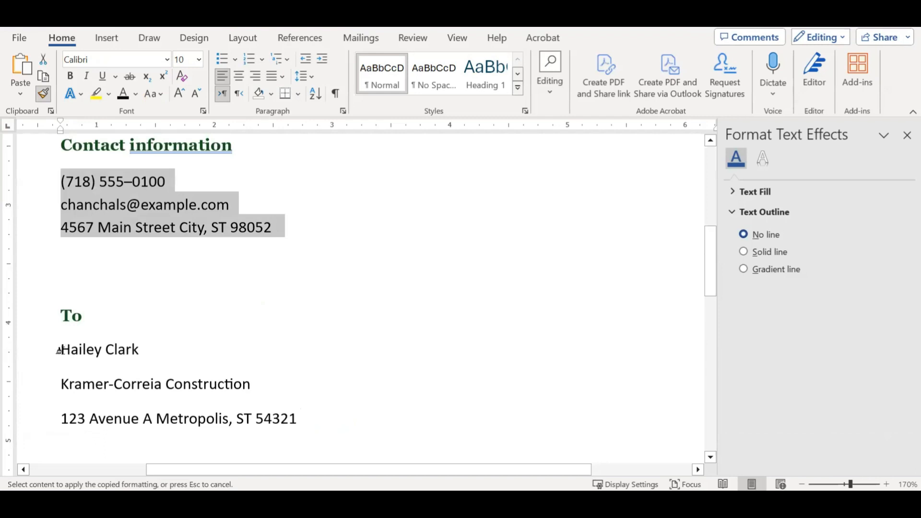
pyautogui.moveTo(76, 354); pyautogui.dragTo(298, 418)
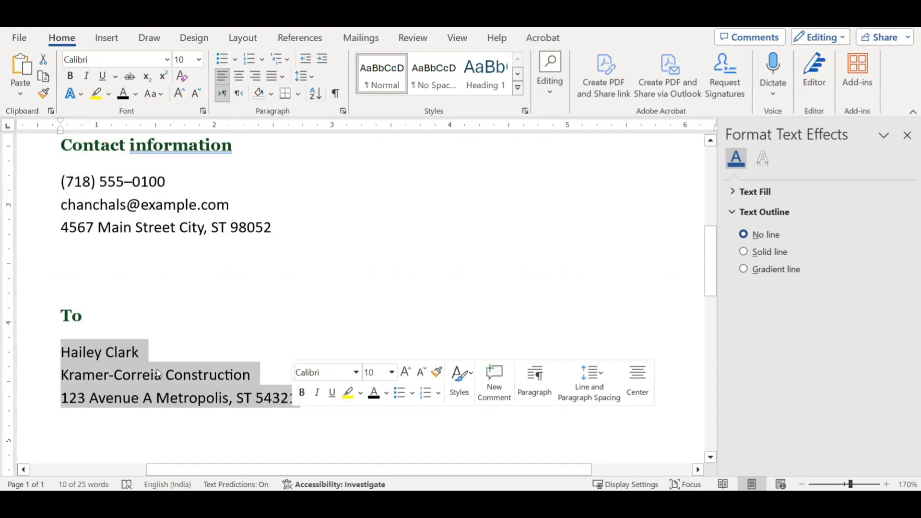
# - Examine the recipient block and salutation heading in the reference letter, collapsing and re-expanding the text under the salutation
pyautogui.click(133, 353)
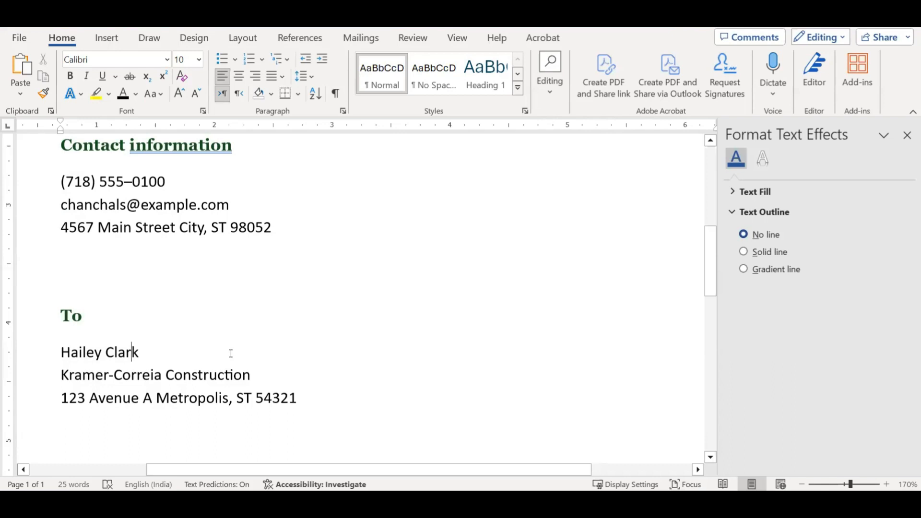
pyautogui.scroll(2, 231, 354)
pyautogui.scroll(-2, 231, 354)
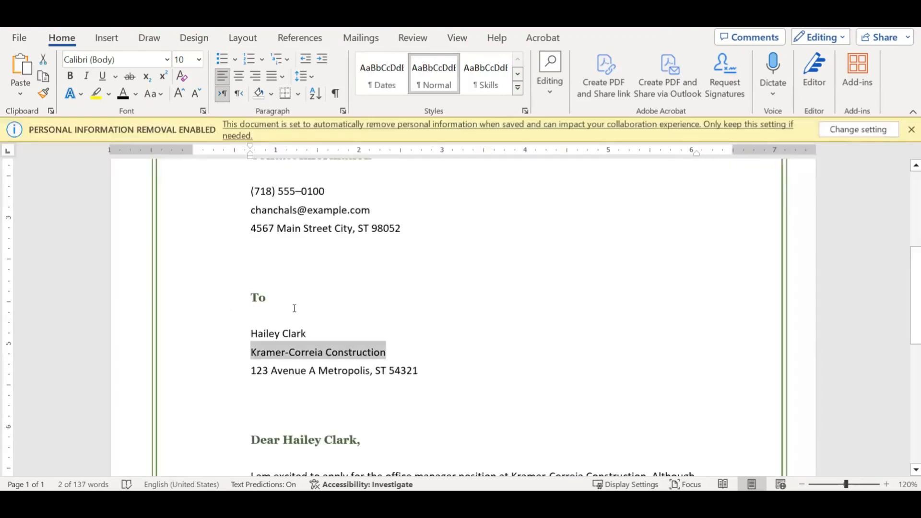
pyautogui.scroll(-5, 294, 308)
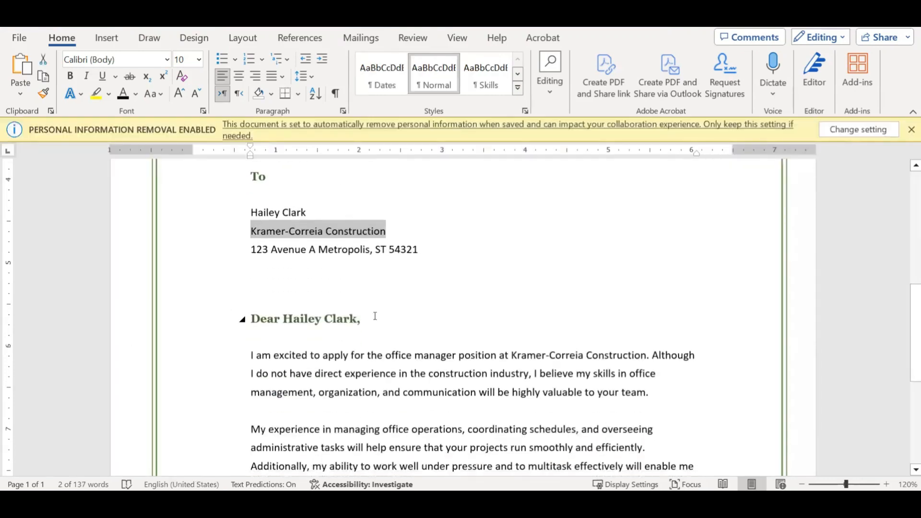
pyautogui.scroll(2, 275, 299)
pyautogui.scroll(1, 312, 339)
pyautogui.click(243, 360)
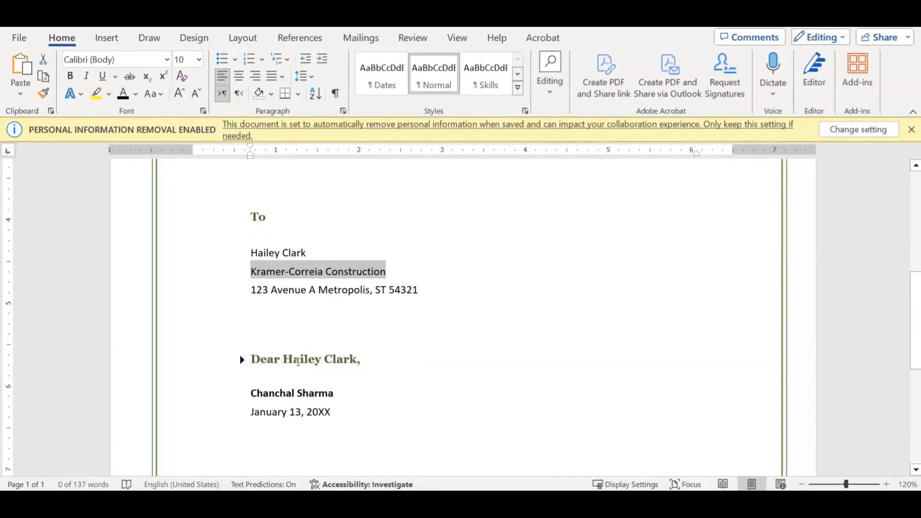
pyautogui.click(243, 360)
pyautogui.click(274, 362)
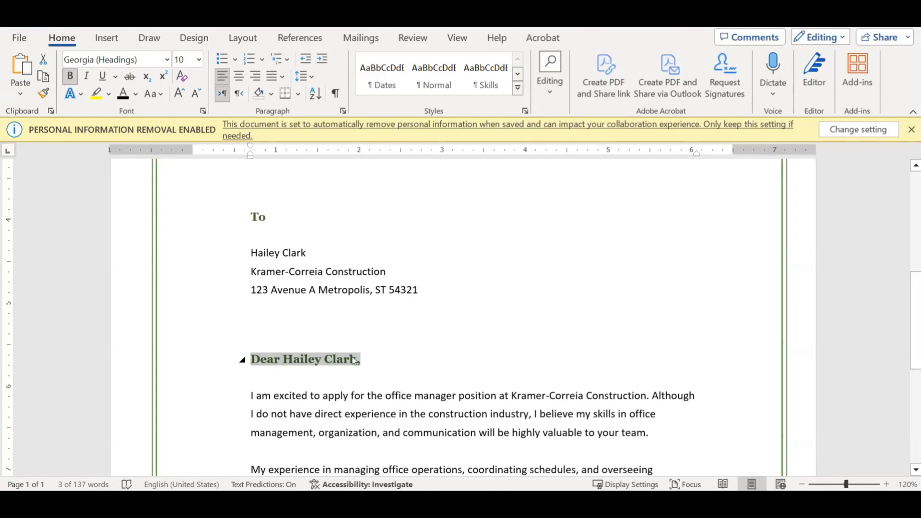
# - Examine the large name title and the contact information lines at the beginning of the reference letter
pyautogui.scroll(5, 401, 339)
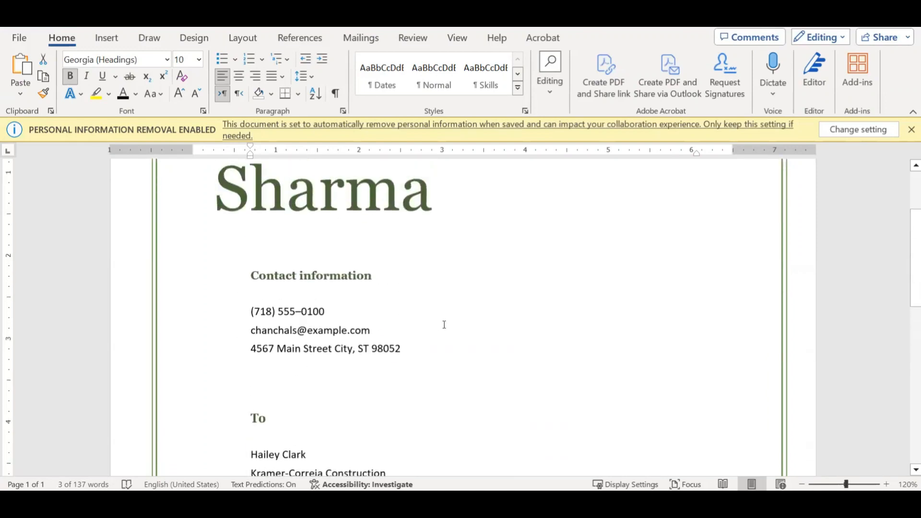
pyautogui.tripleClick(407, 349)
pyautogui.tripleClick(339, 331)
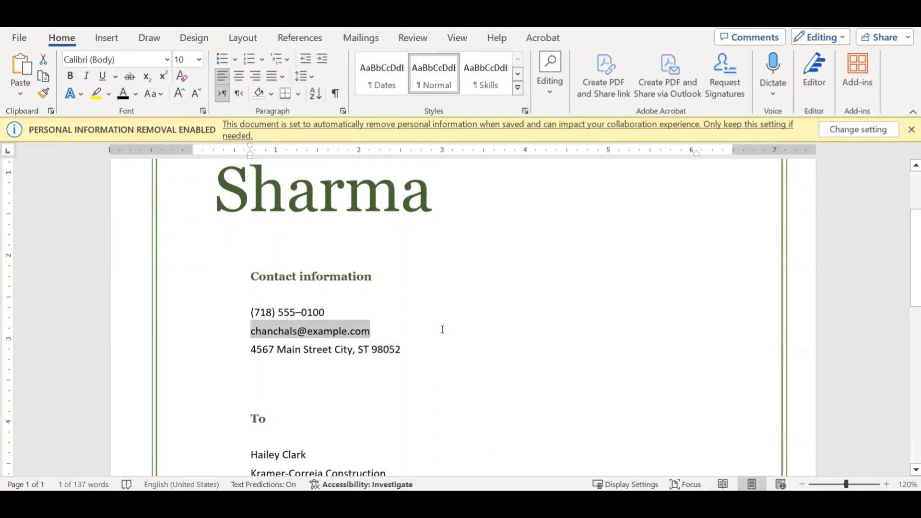
pyautogui.scroll(3, 443, 330)
pyautogui.scroll(-2, 455, 327)
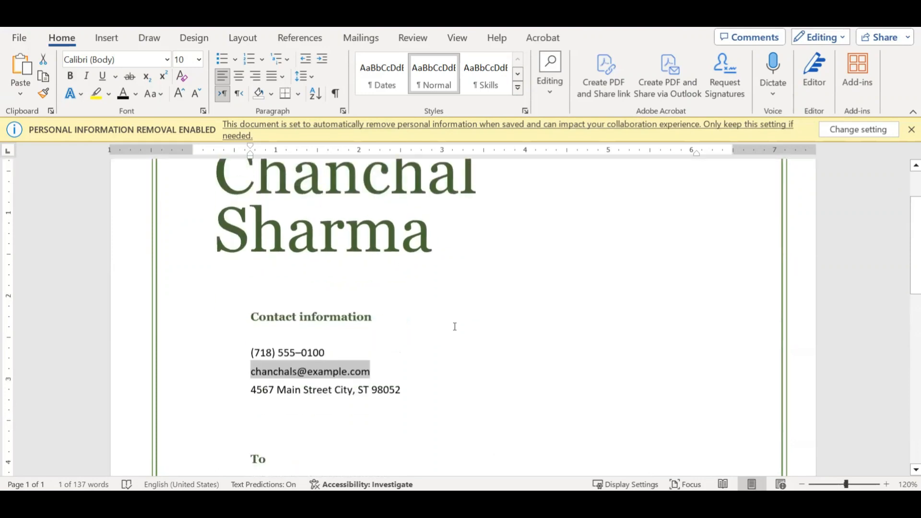
pyautogui.scroll(2, 455, 327)
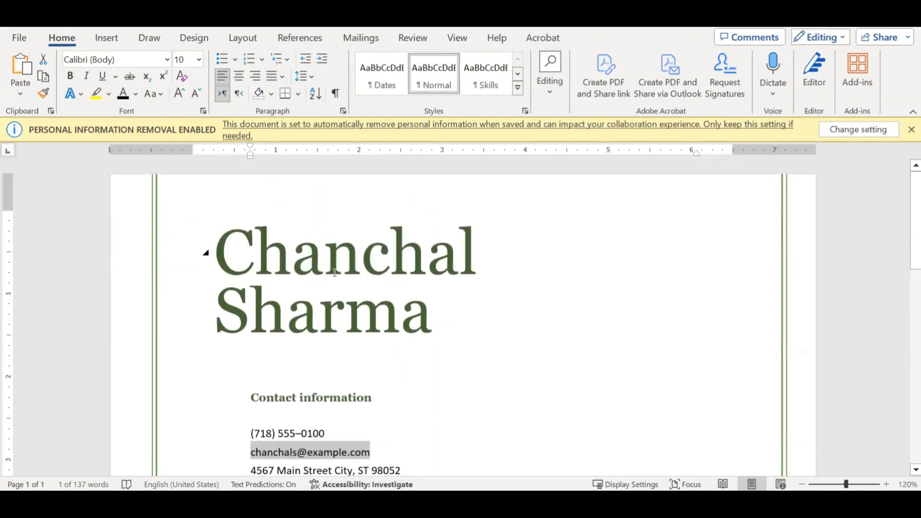
pyautogui.scroll(-3, 447, 290)
pyautogui.scroll(2, 446, 289)
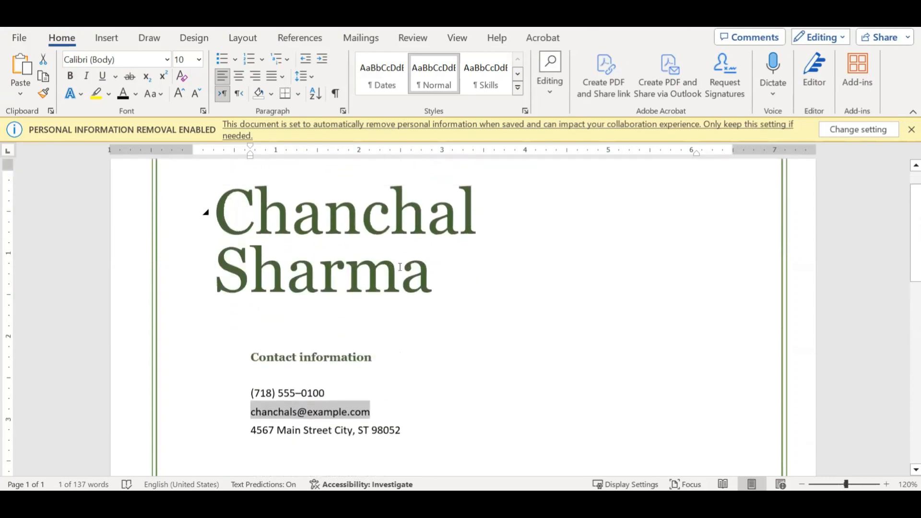
pyautogui.scroll(-2, 400, 267)
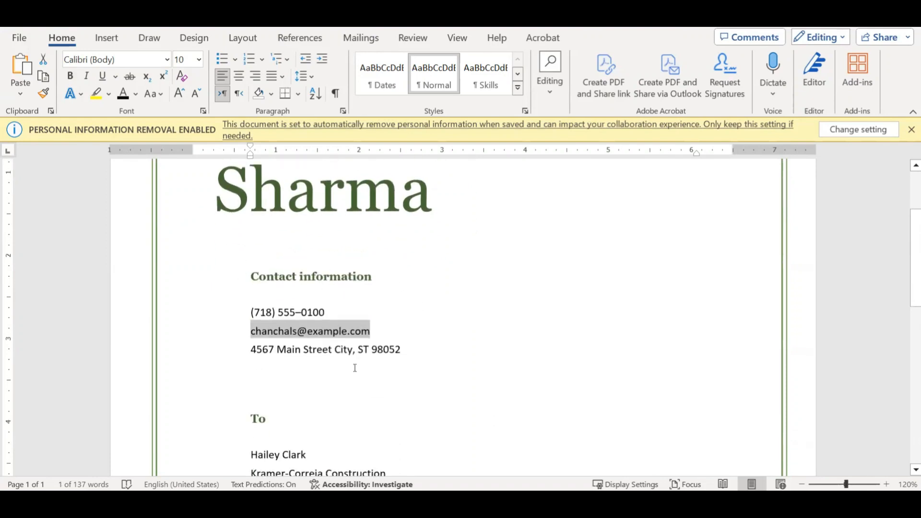
# - Review the reference letter's layout from the "To" section through the body paragraphs to the signature and date
pyautogui.scroll(-2, 379, 350)
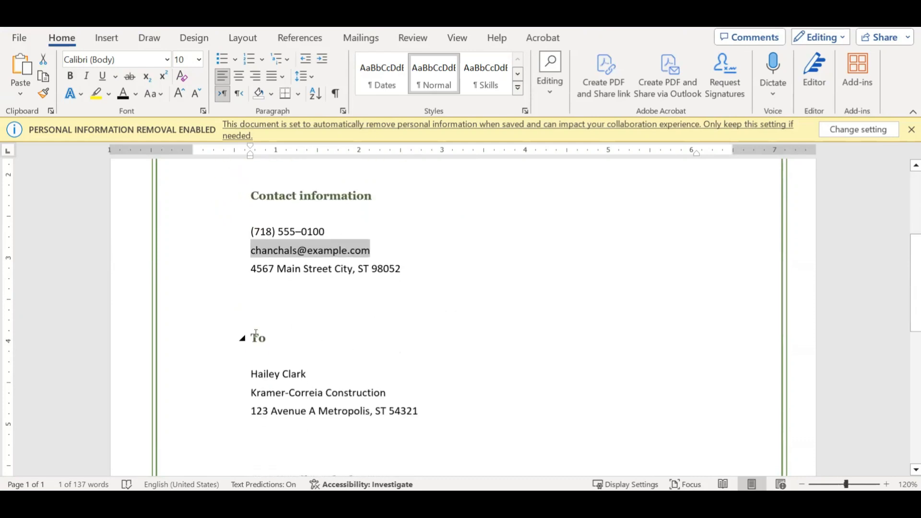
pyautogui.scroll(-3, 301, 344)
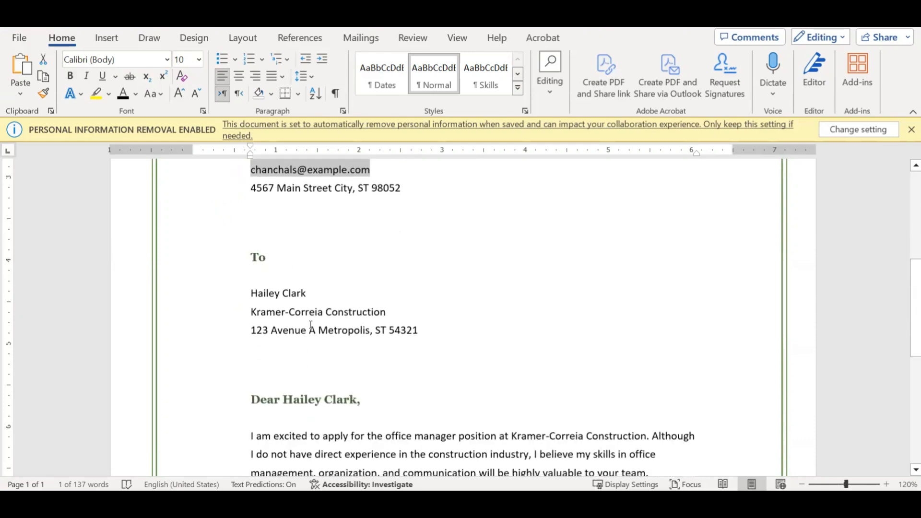
pyautogui.scroll(-1, 297, 304)
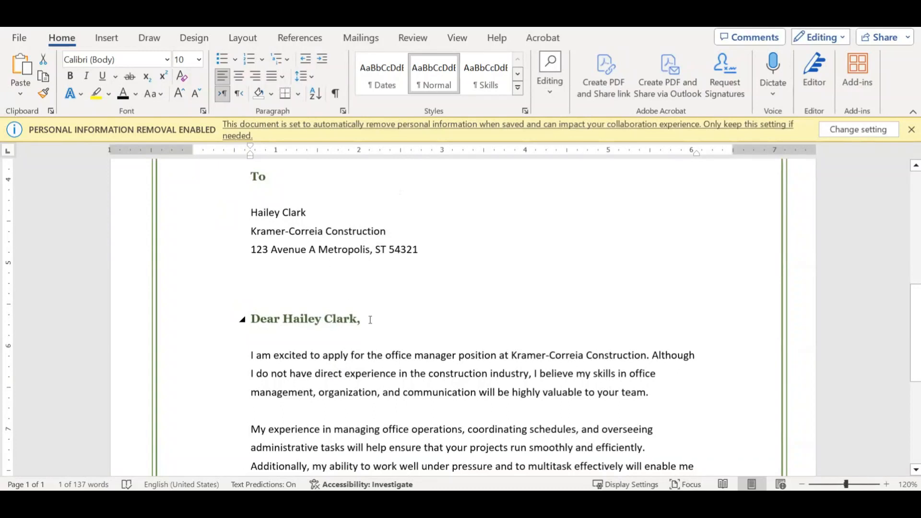
pyautogui.scroll(-2, 337, 293)
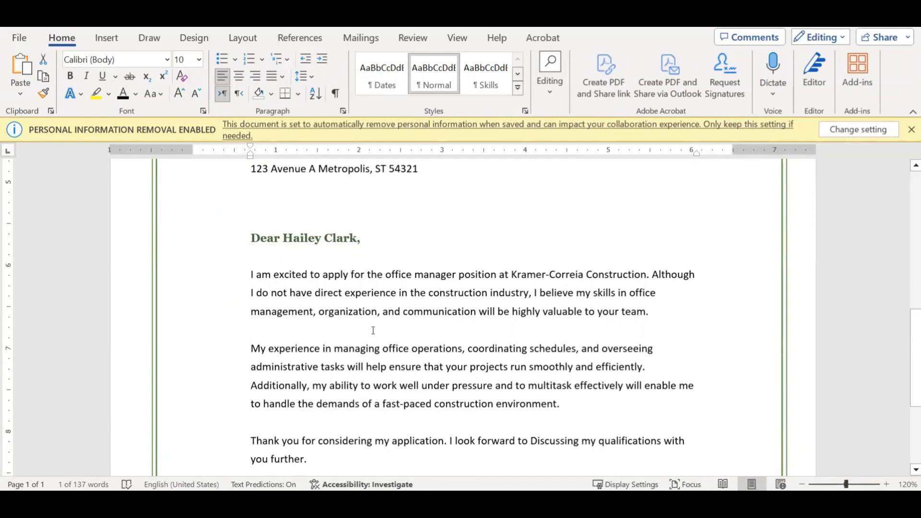
pyautogui.scroll(-4, 374, 330)
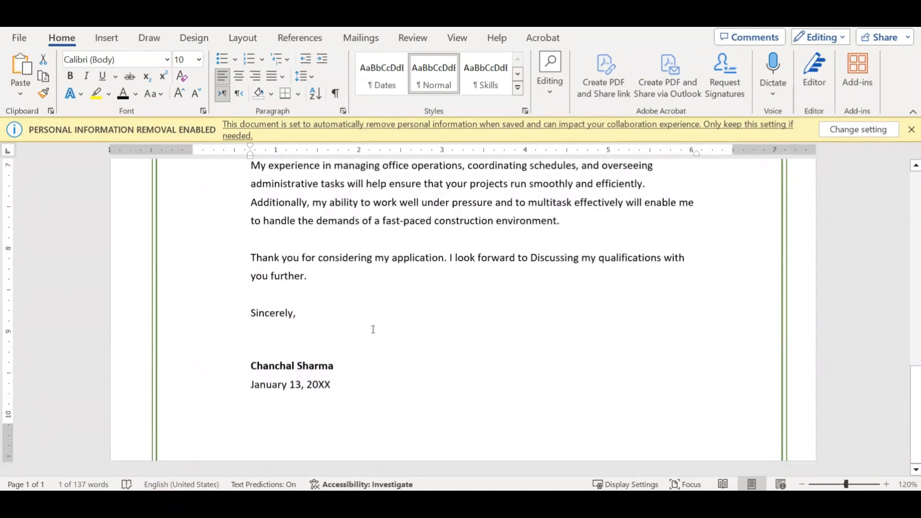
pyautogui.scroll(5, 373, 329)
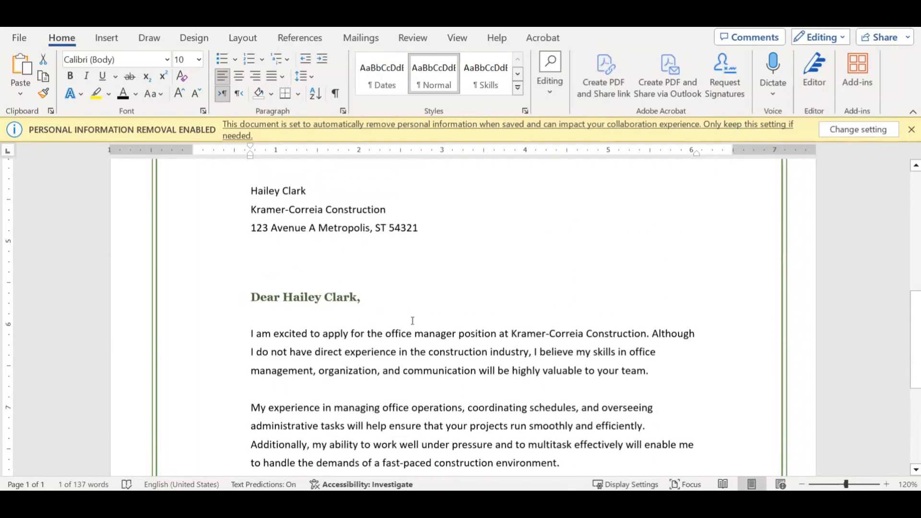
# - Copy the salutation line from the reference letter into Notepad, replacing the recipient text there, and select it all as plain text
pyautogui.tripleClick(271, 300)
pyautogui.hotkey('ctrl', 'c')
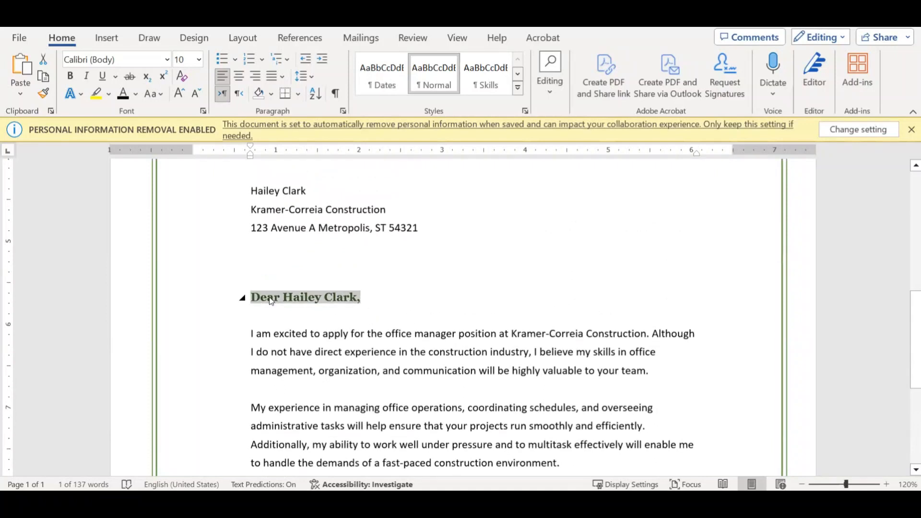
pyautogui.click(386, 297)
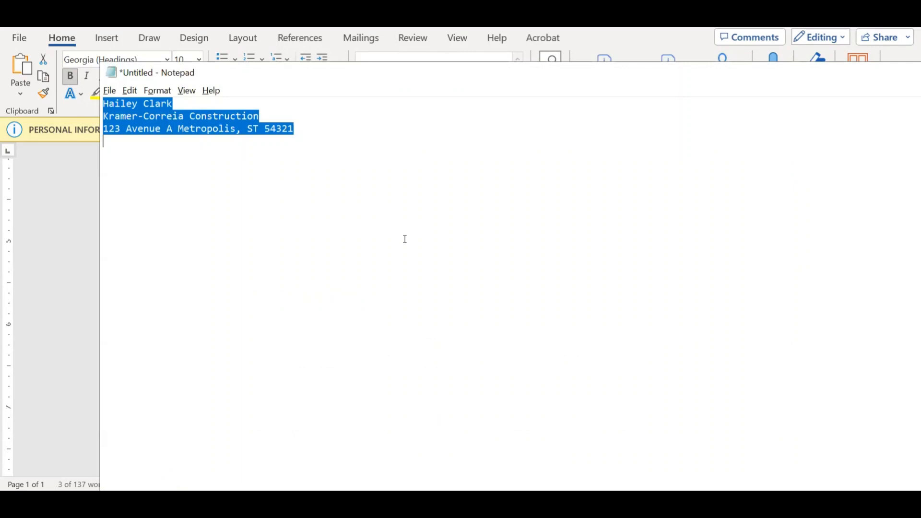
pyautogui.hotkey('ctrl', 'v')
pyautogui.hotkey('ctrl', 'a')
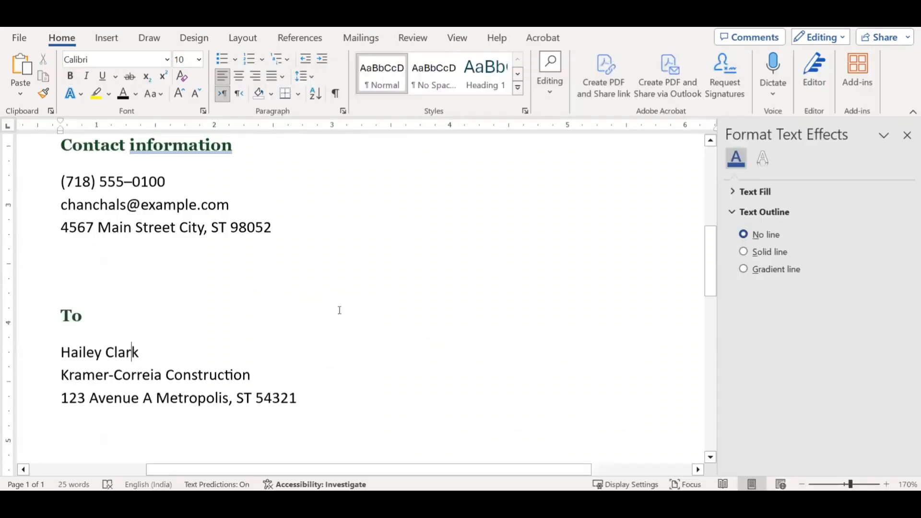
# - Paste the plain-text salutation on a new line directly below the recipient's address in the letter being recreated
pyautogui.scroll(-3, 340, 309)
pyautogui.click(335, 226)
pyautogui.press('Return')
pyautogui.hotkey('ctrl', 'v')
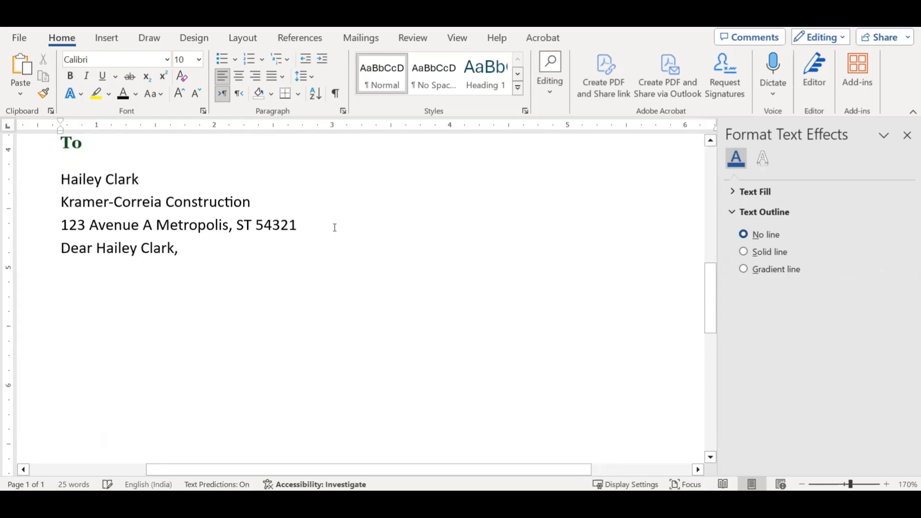
# - Copy the formatting of the "To" heading onto the salutation line
pyautogui.scroll(3, 325, 261)
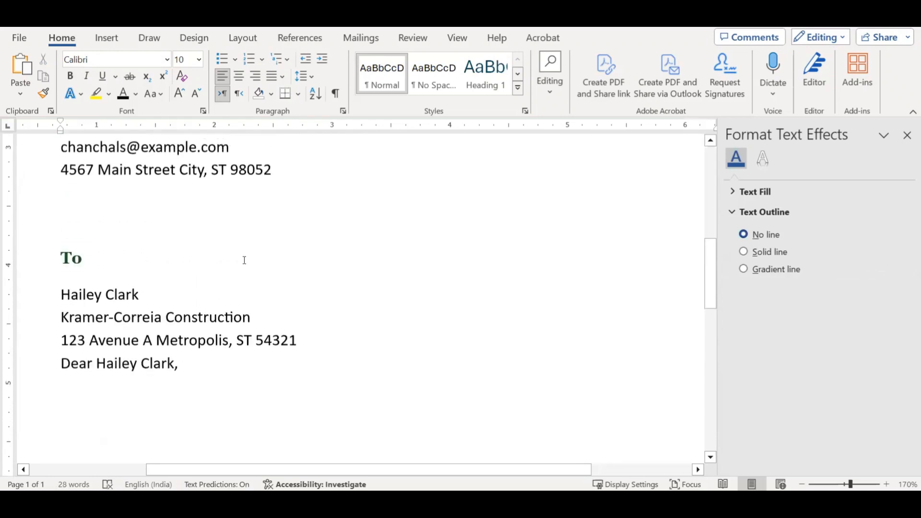
pyautogui.doubleClick(93, 260)
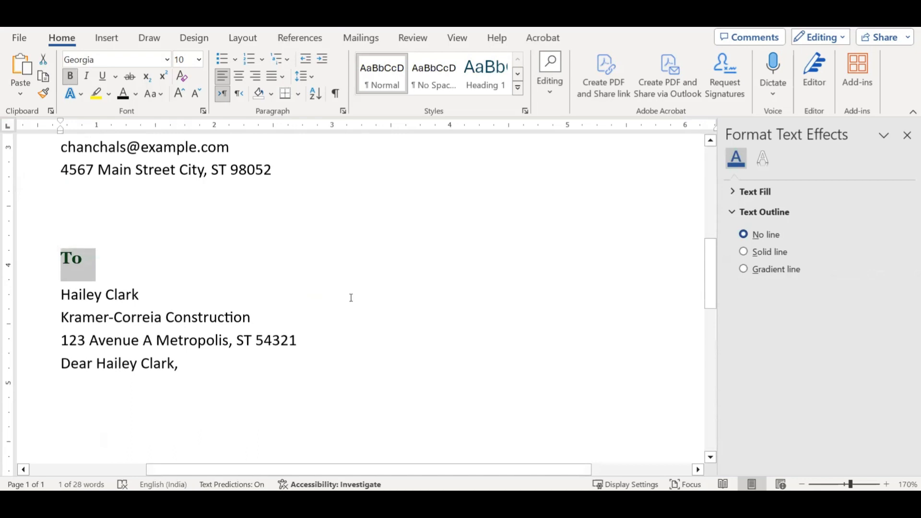
pyautogui.moveTo(183, 363)
pyautogui.mouseDown()
pyautogui.moveTo(73, 363)
pyautogui.moveTo(175, 372)
pyautogui.mouseUp()
pyautogui.hotkey('ctrl', 'alt', 'v')
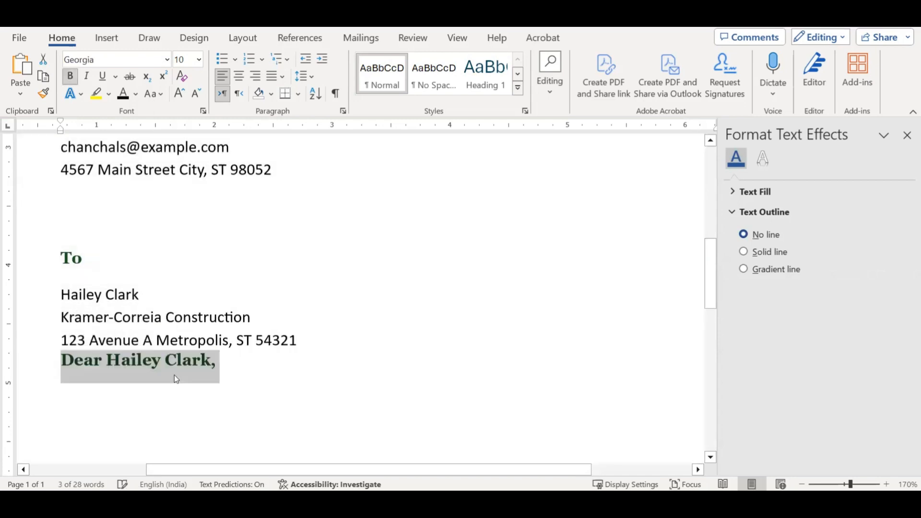
pyautogui.click(229, 362)
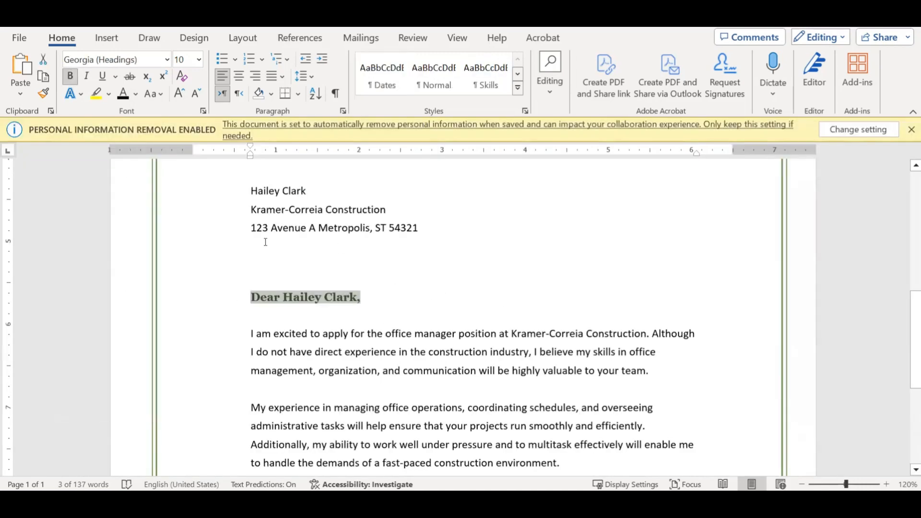
# - Check the spacing above the reference letter's salutation and insert three blank lines between the recipient's address and the salutation in the recreated letter
pyautogui.click(283, 271)
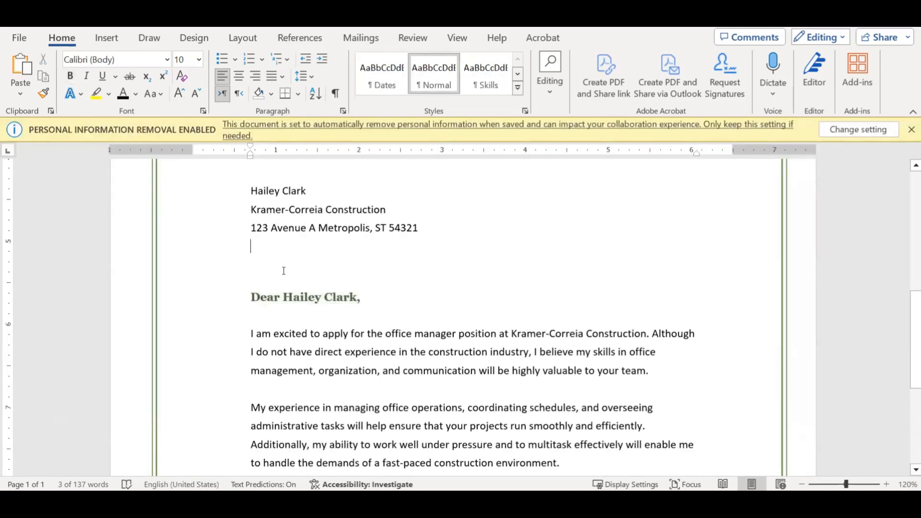
pyautogui.press('Down')
pyautogui.press('Down')
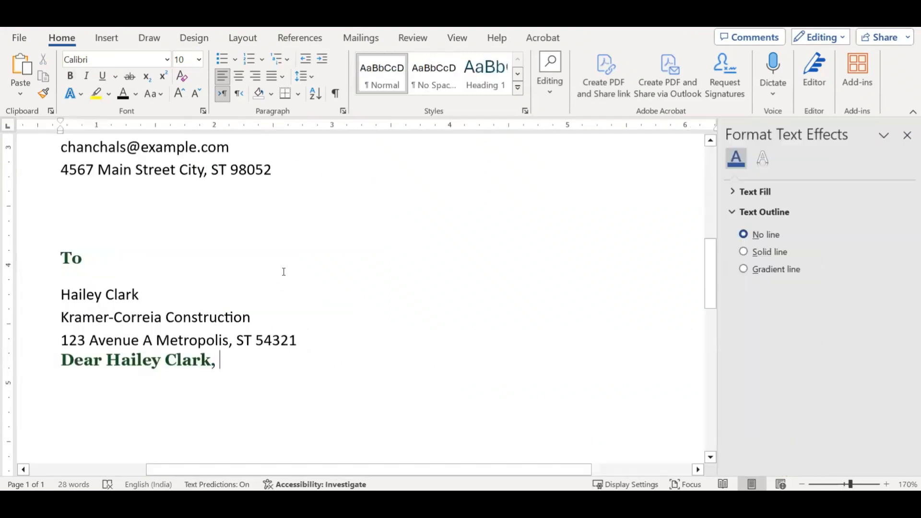
pyautogui.scroll(5, 282, 269)
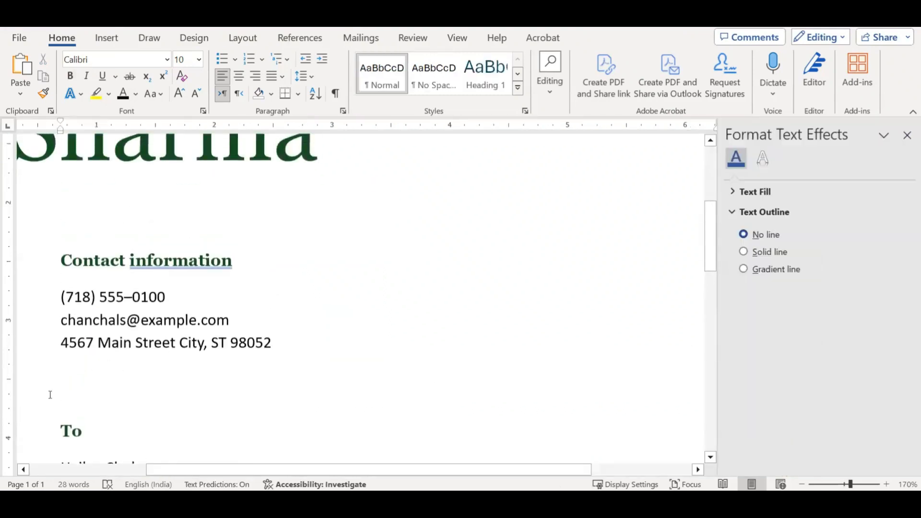
pyautogui.scroll(-5, 67, 382)
pyautogui.click(307, 341)
pyautogui.press('Return')
pyautogui.press('Return')
pyautogui.press('Return')
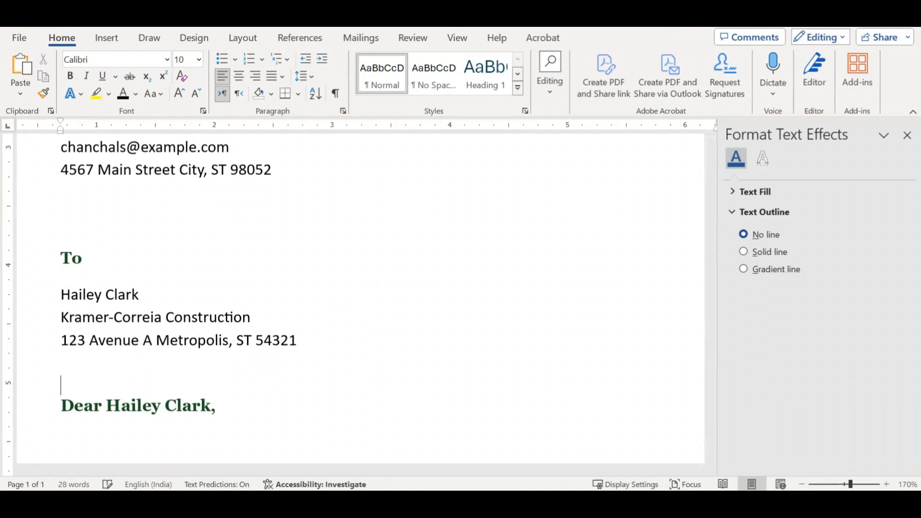
# - Copy the reference letter's three body paragraphs into Notepad, select all the plain text, and return to the recreated letter in Word
pyautogui.scroll(-2, 370, 326)
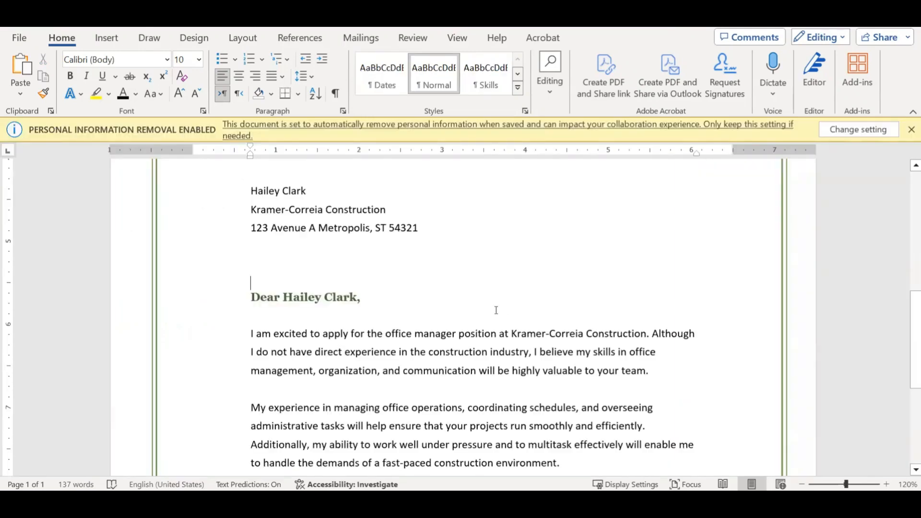
pyautogui.scroll(-2, 496, 309)
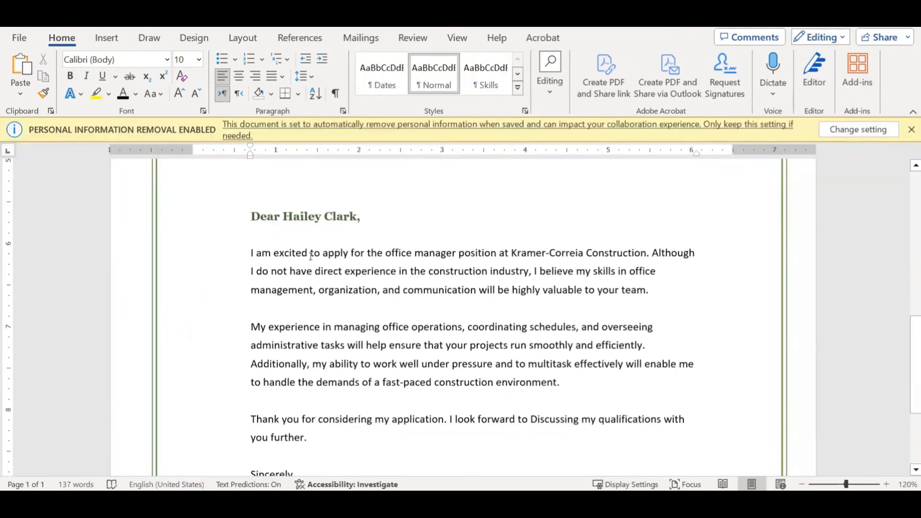
pyautogui.moveTo(248, 252); pyautogui.dragTo(307, 438)
pyautogui.hotkey('ctrl', 'c')
pyautogui.scroll(-2, 382, 301)
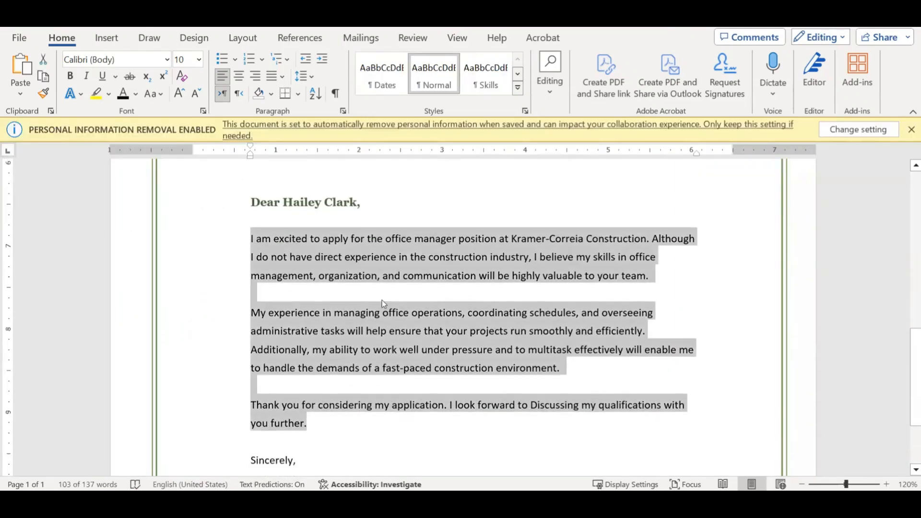
pyautogui.click(389, 281)
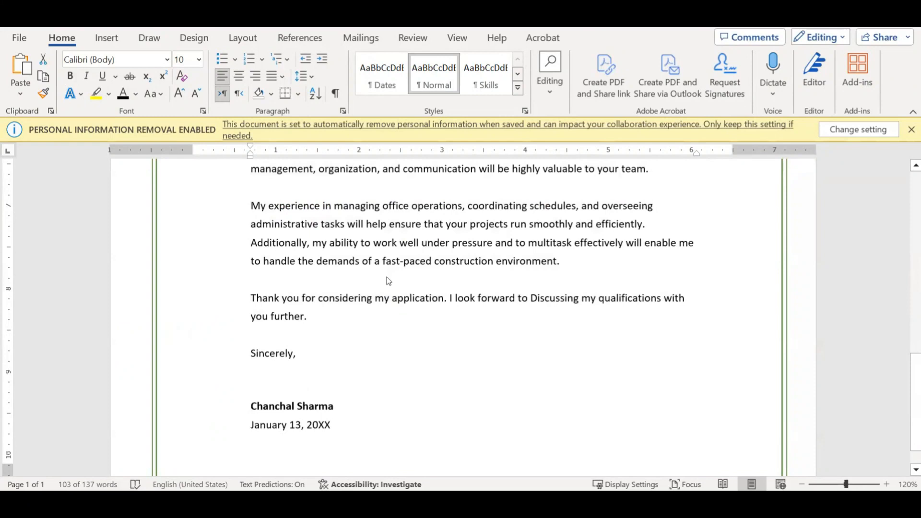
pyautogui.hotkey('alt', 'Tab')
pyautogui.hotkey('ctrl', 'v')
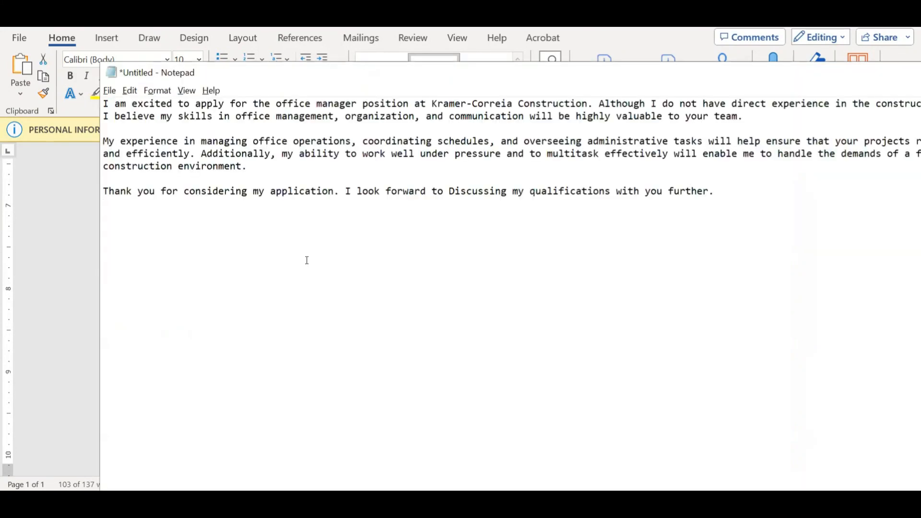
pyautogui.hotkey('ctrl', 'a')
pyautogui.hotkey('alt', 'Tab')
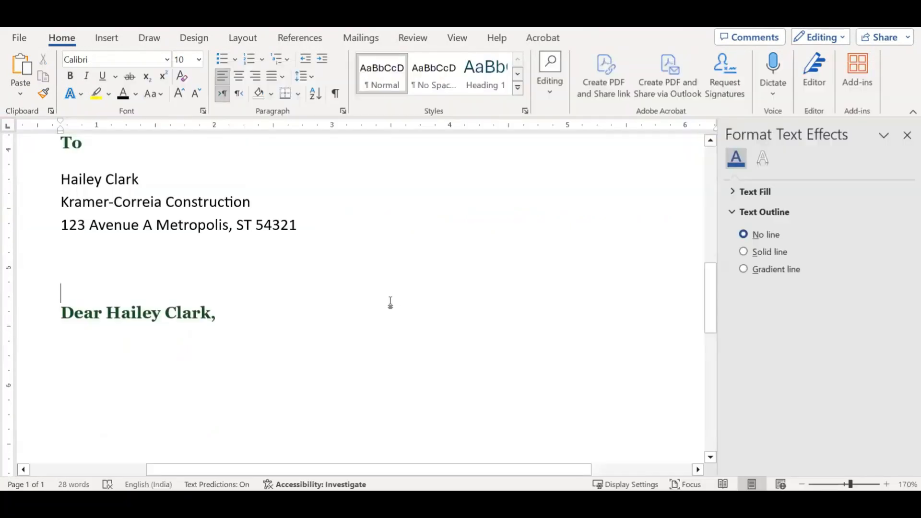
# - Paste the three plain-text body paragraphs on a new line directly below the salutation of the recreated letter
pyautogui.scroll(-3, 390, 302)
pyautogui.click(252, 208)
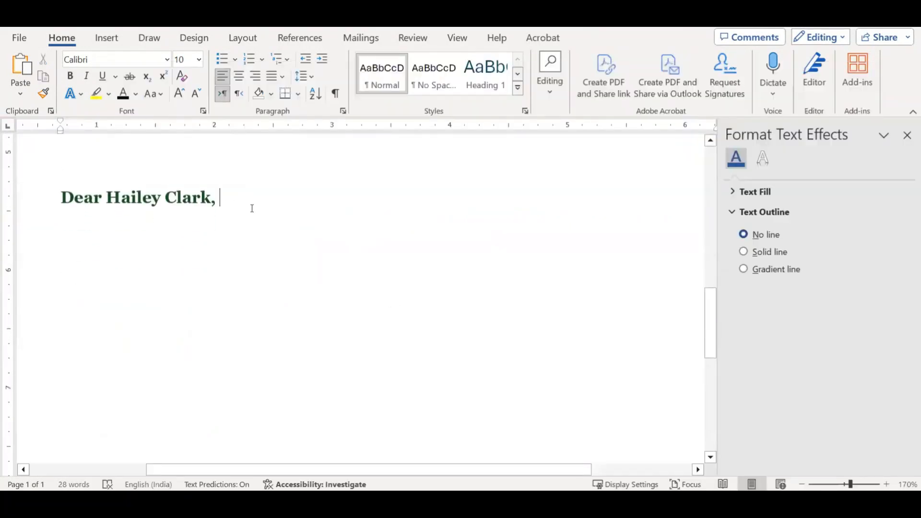
pyautogui.press('Return')
pyautogui.hotkey('ctrl', 'v')
pyautogui.scroll(-3, 341, 292)
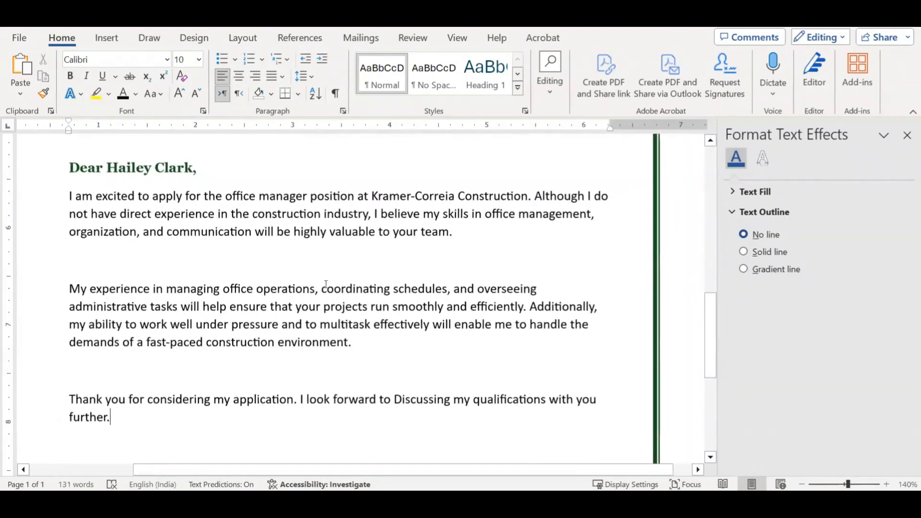
# - Compare the body spacing with the reference letter and insert a blank line between the salutation and the first body paragraph
pyautogui.scroll(3, 350, 284)
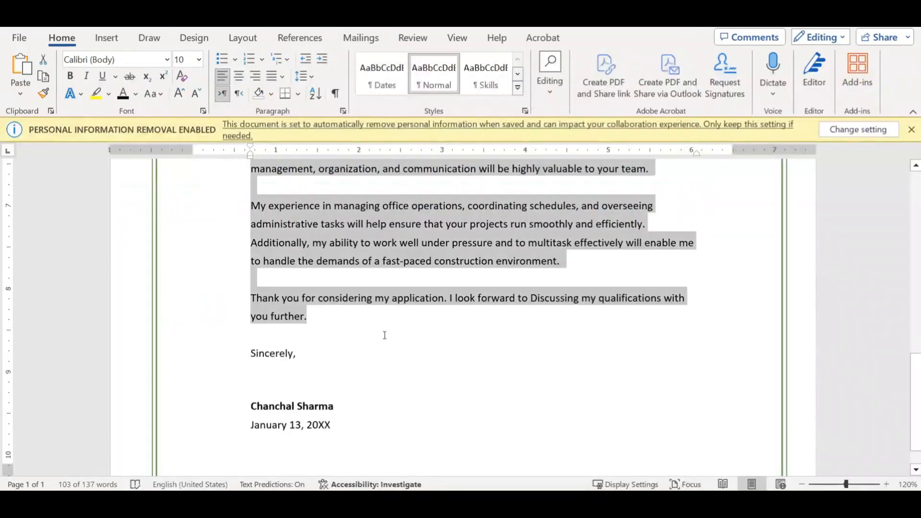
pyautogui.scroll(3, 384, 335)
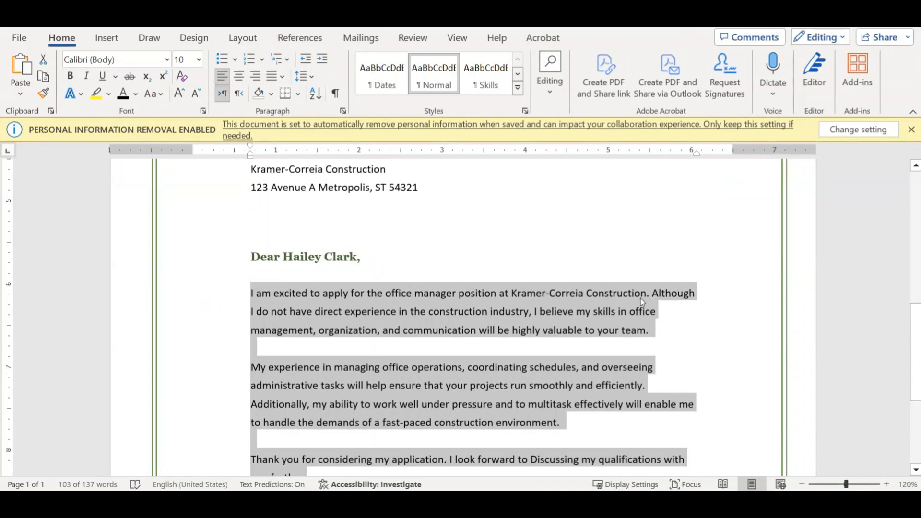
pyautogui.scroll(-1, 522, 291)
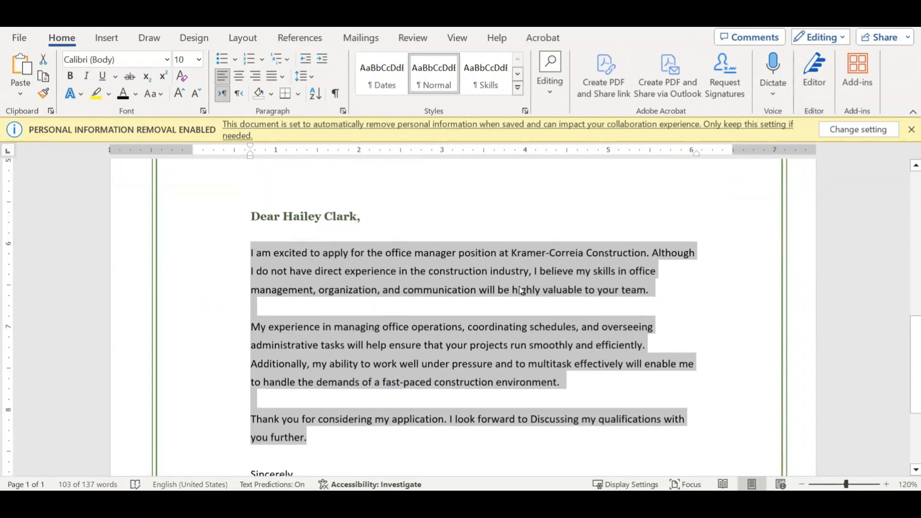
pyautogui.hotkey('alt', 'Tab')
pyautogui.hotkey('alt', 'Tab')
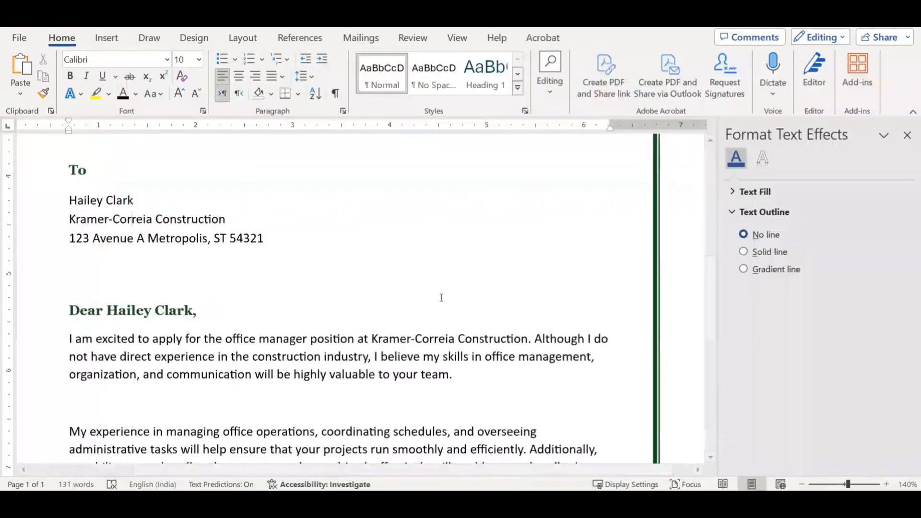
pyautogui.scroll(-3, 396, 290)
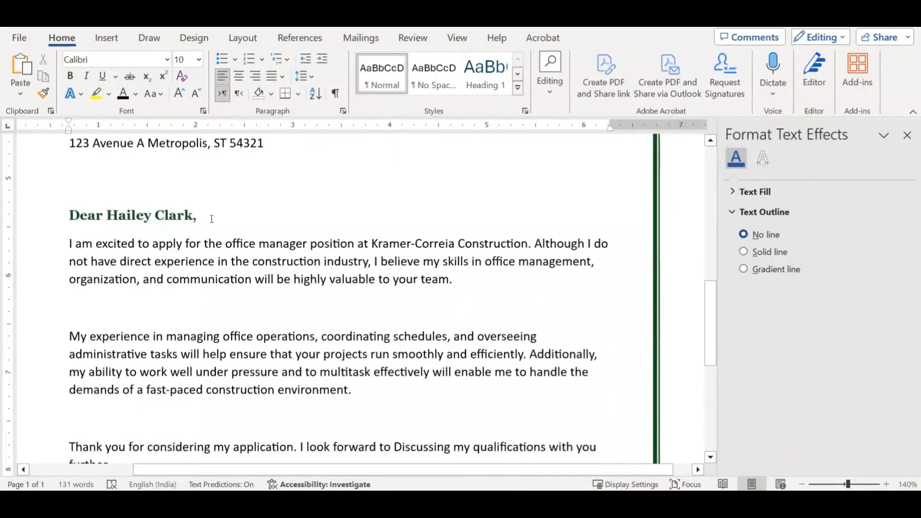
pyautogui.click(201, 244)
pyautogui.press('Home')
pyautogui.press('Return')
# - Remove the empty lines between the three body paragraphs of the recreated letter
pyautogui.press('Down')
pyautogui.press('Down')
pyautogui.press('Down')
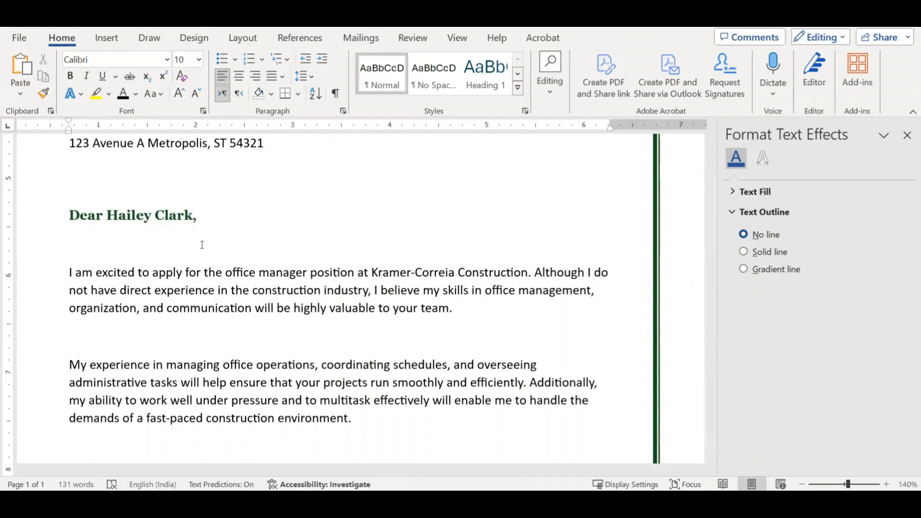
pyautogui.press('Delete')
pyautogui.press('Down')
pyautogui.press('Down')
pyautogui.press('Down')
pyautogui.press('Down')
pyautogui.press('Down')
pyautogui.scroll(-1, 202, 244)
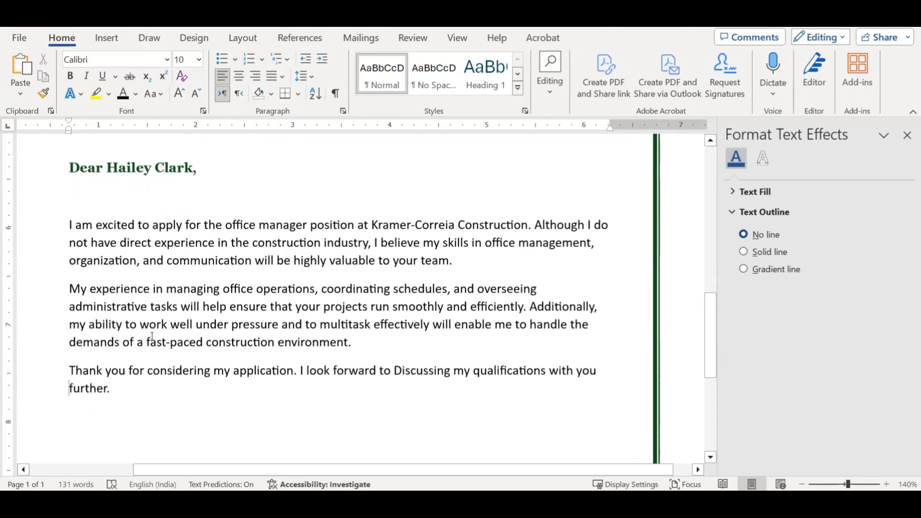
# - Justify the three body paragraphs of the recreated letter
pyautogui.moveTo(128, 387); pyautogui.dragTo(69, 224)
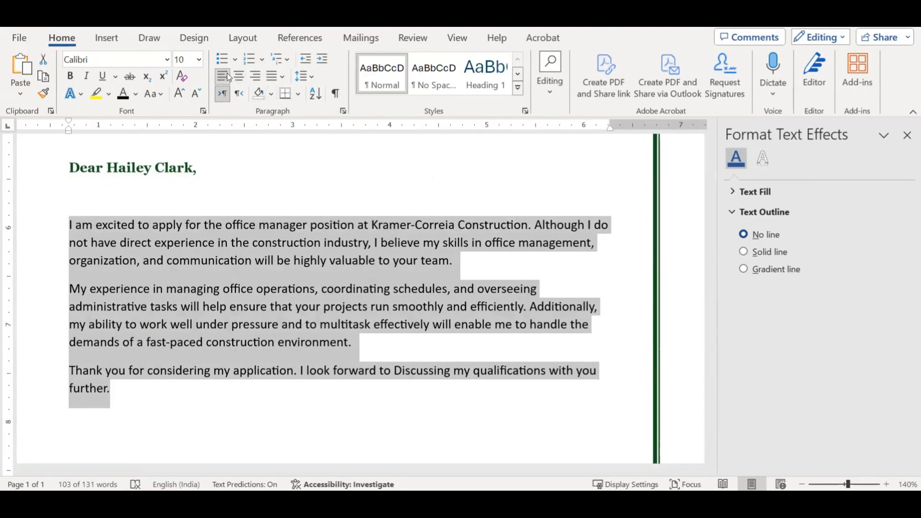
pyautogui.click(281, 76)
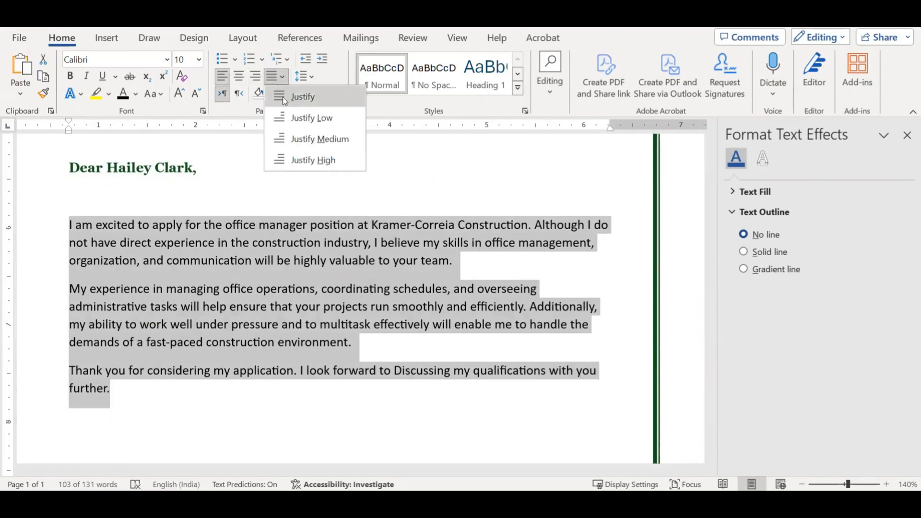
pyautogui.click(283, 97)
pyautogui.click(479, 246)
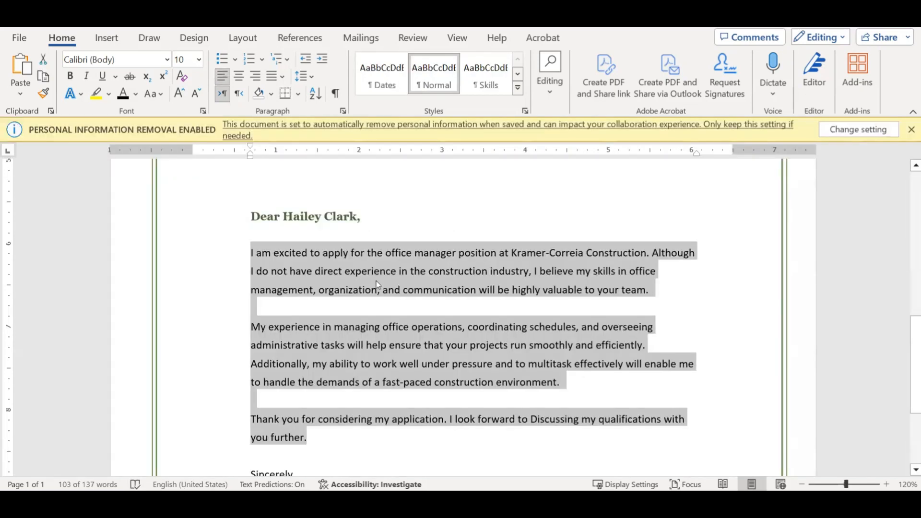
# - Check the spacing below the reference letter's salutation and delete the blank line above the first body paragraph in the recreated letter
pyautogui.scroll(3, 376, 280)
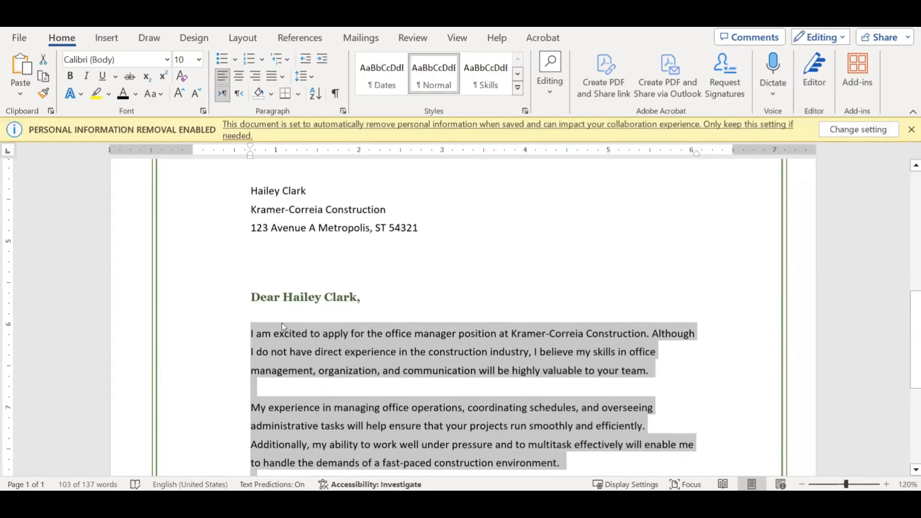
pyautogui.scroll(-2, 287, 337)
pyautogui.scroll(-1, 290, 307)
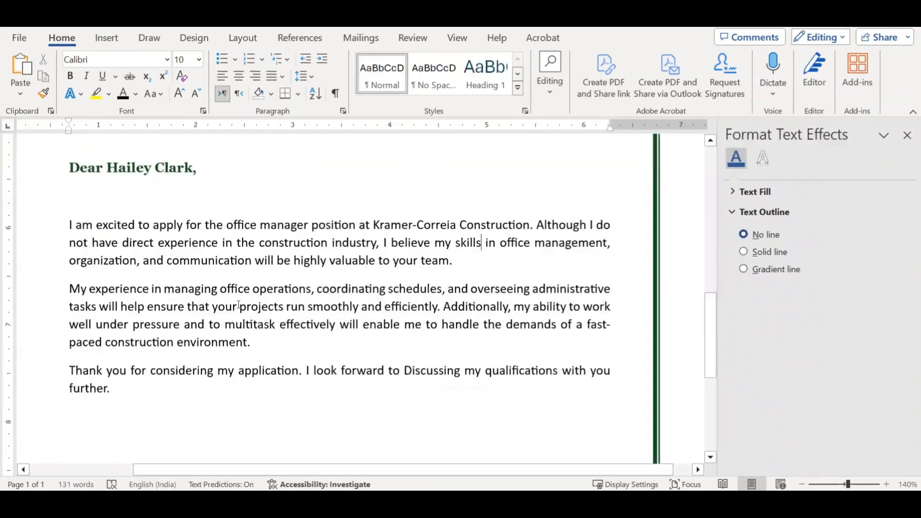
pyautogui.click(138, 205)
pyautogui.press('Delete')
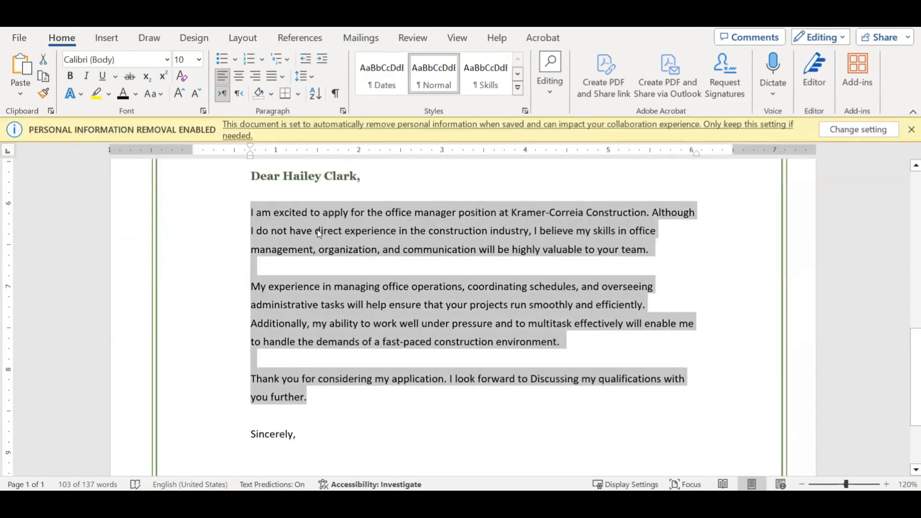
# - Set the line spacing of the three body paragraphs to Exactly 15 pt
pyautogui.click(380, 237)
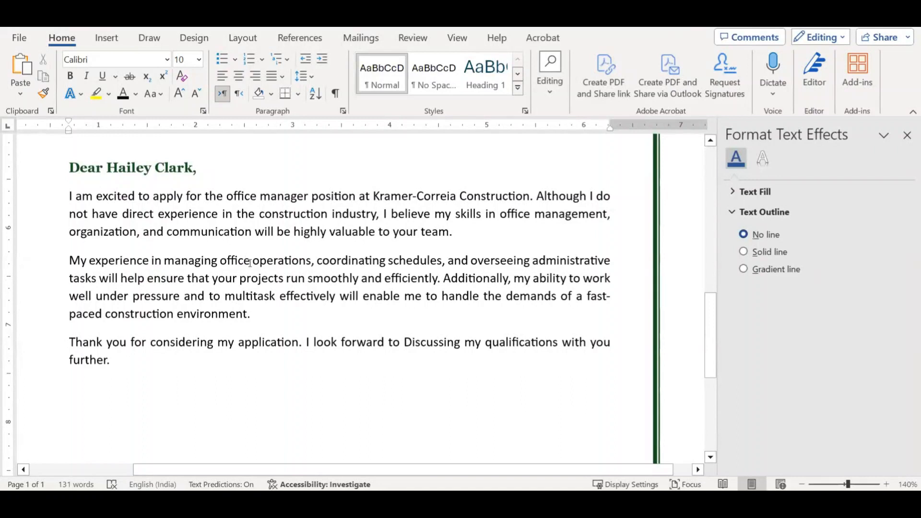
pyautogui.moveTo(65, 194); pyautogui.dragTo(115, 365)
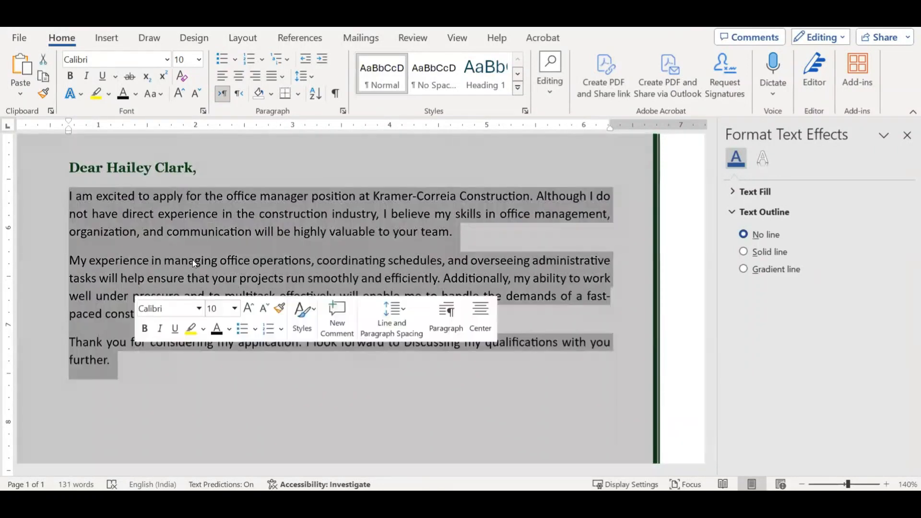
pyautogui.click(343, 111)
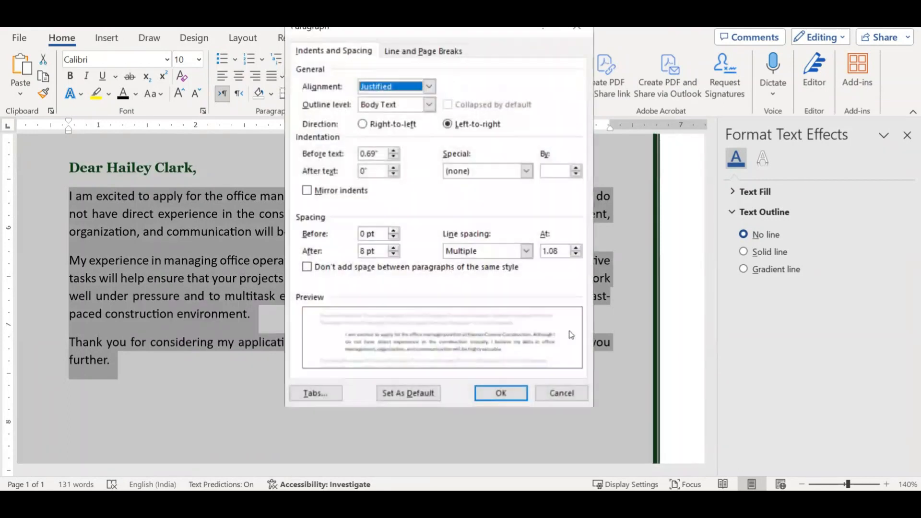
pyautogui.click(527, 251)
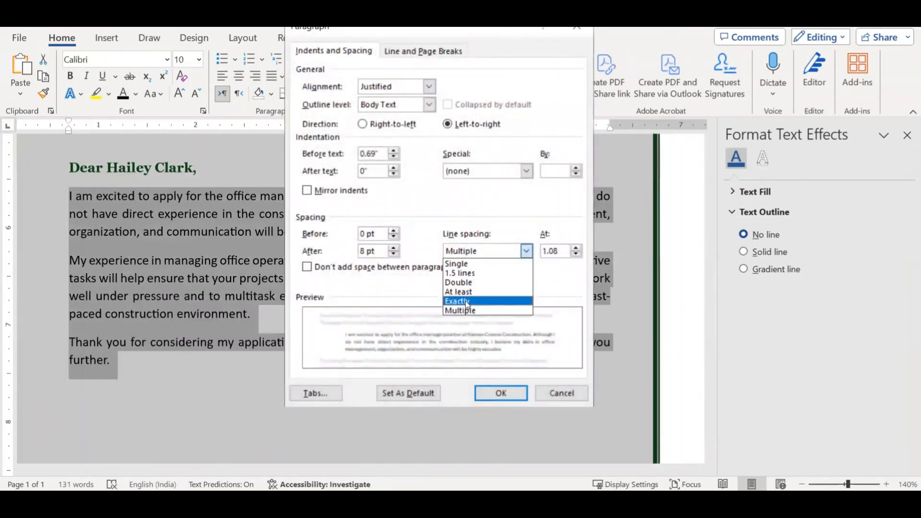
pyautogui.click(465, 301)
pyautogui.doubleClick(550, 251)
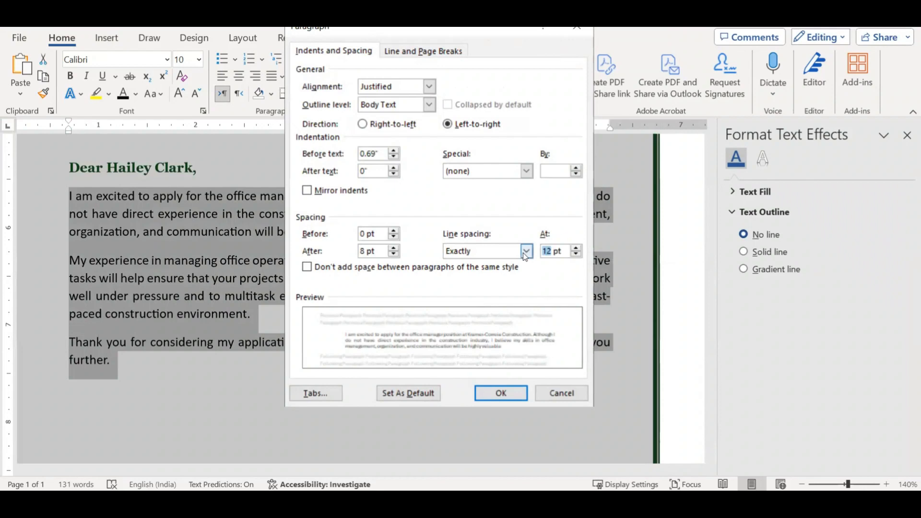
pyautogui.write('15')
pyautogui.click(501, 393)
pyautogui.click(308, 291)
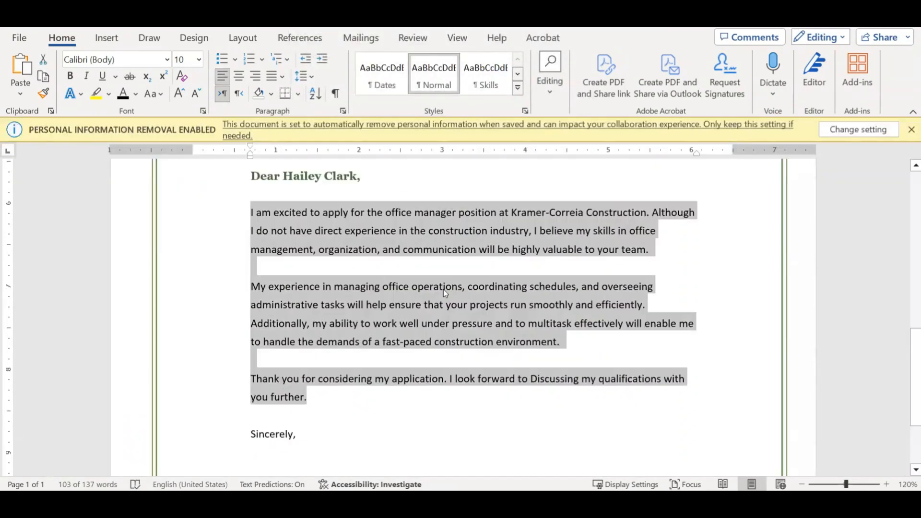
# - Copy the closing "Sincerely," from the reference letter and add a new line below the recreated letter's last body paragraph
pyautogui.scroll(-5, 443, 289)
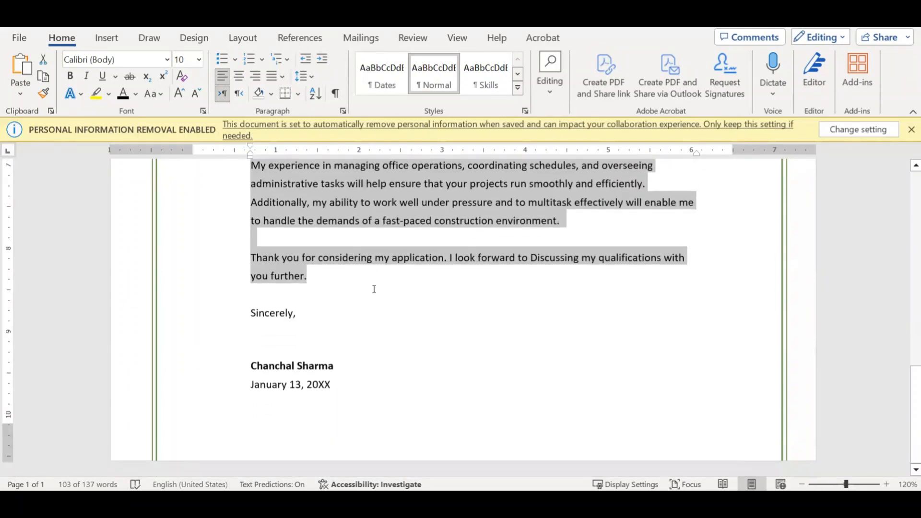
pyautogui.moveTo(253, 313); pyautogui.dragTo(299, 312)
pyautogui.hotkey('ctrl', 'c')
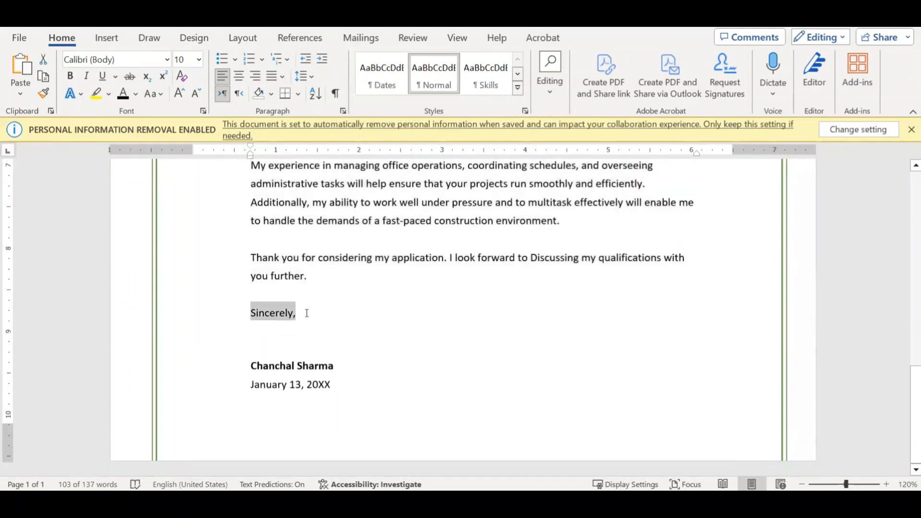
pyautogui.click(297, 273)
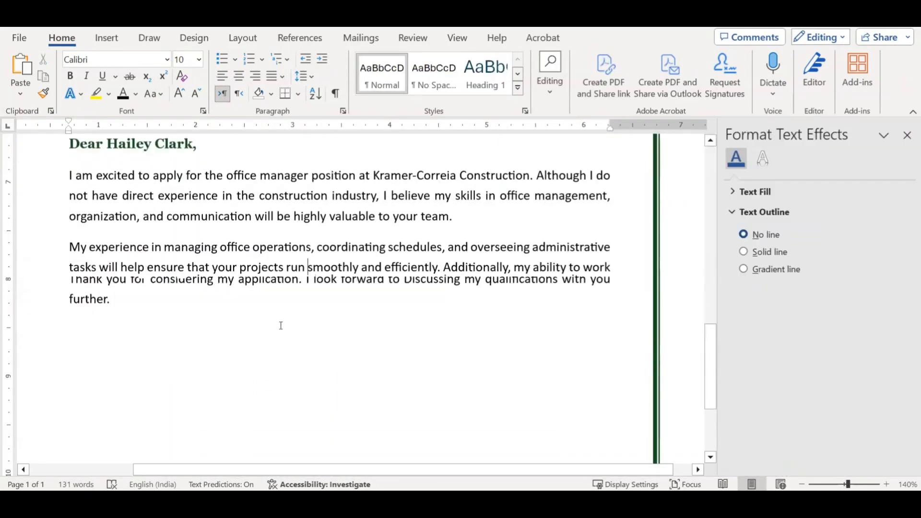
pyautogui.scroll(-4, 280, 323)
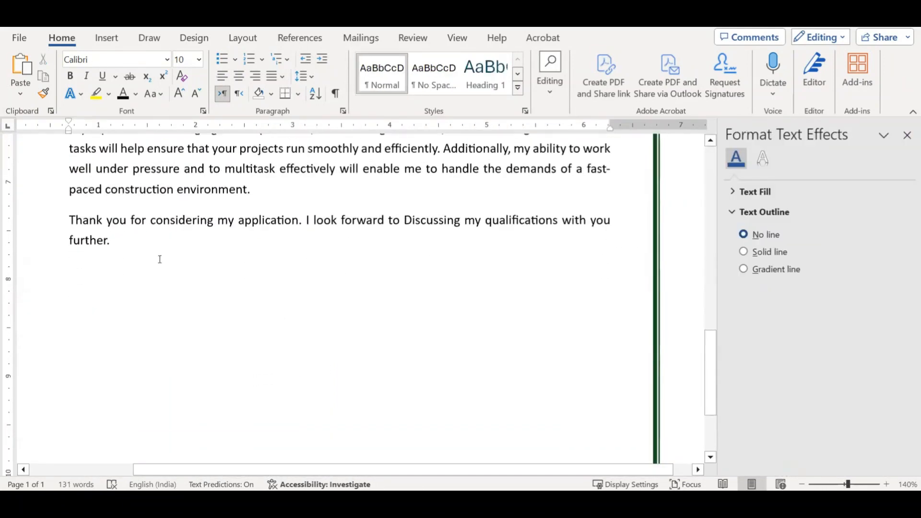
pyautogui.press('Return')
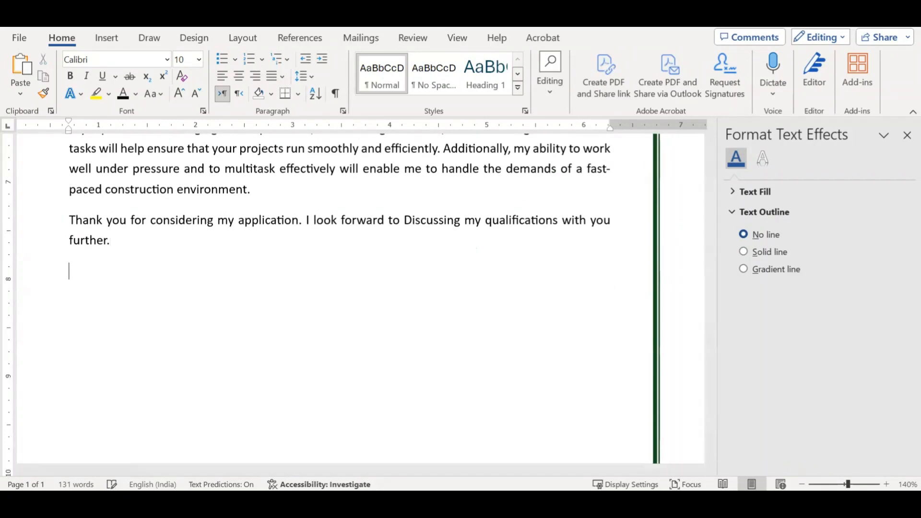
# - Try pasting the copied closing directly from the reference letter onto the new line, and undo the paste
pyautogui.hotkey('ctrl', 'v')
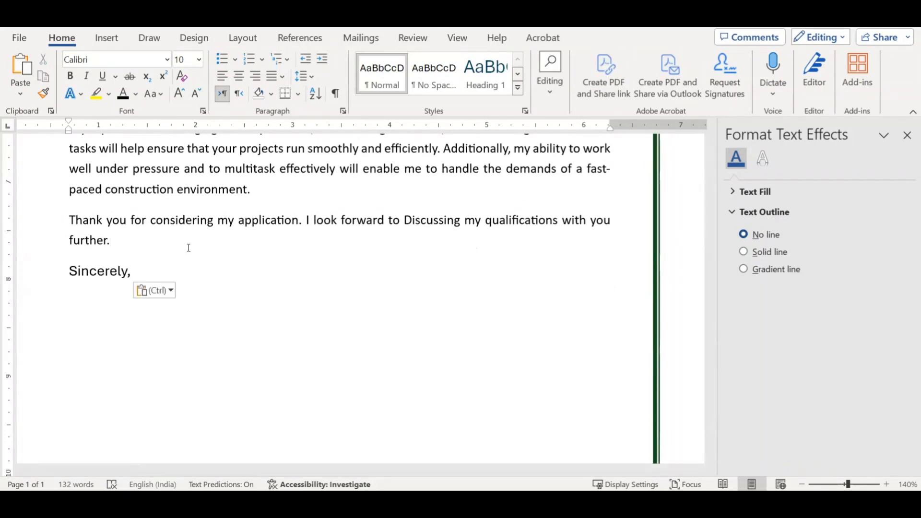
pyautogui.keyDown('ctrl'); pyautogui.scroll(16, 189, 248); pyautogui.keyUp('ctrl')
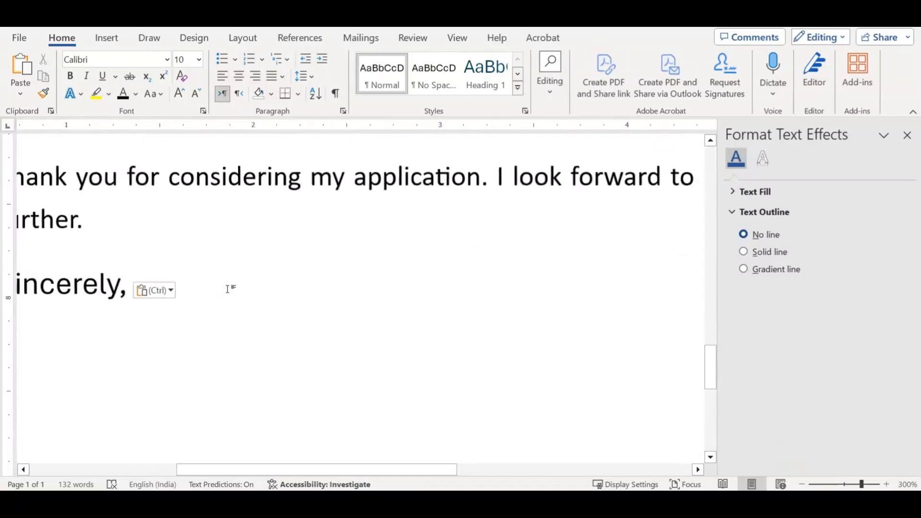
pyautogui.hotkey('ctrl', 'z')
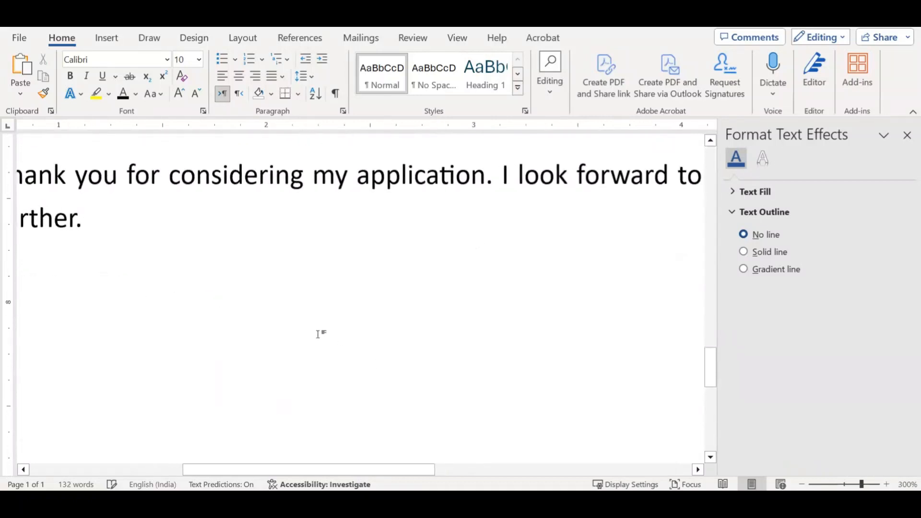
# - Convert the closing "Sincerely," to plain text through Notepad and paste it on the new line below the last body paragraph
pyautogui.hotkey('alt', 'Tab')
pyautogui.hotkey('ctrl', 'v')
pyautogui.hotkey('ctrl', 'a')
pyautogui.hotkey('ctrl', 'c')
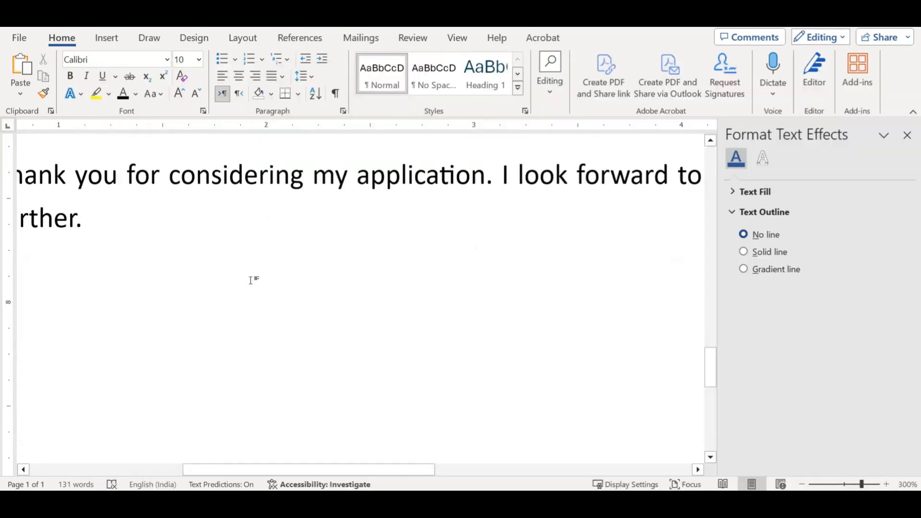
pyautogui.hotkey('alt', 'Tab')
pyautogui.moveTo(276, 470); pyautogui.dragTo(73, 468)
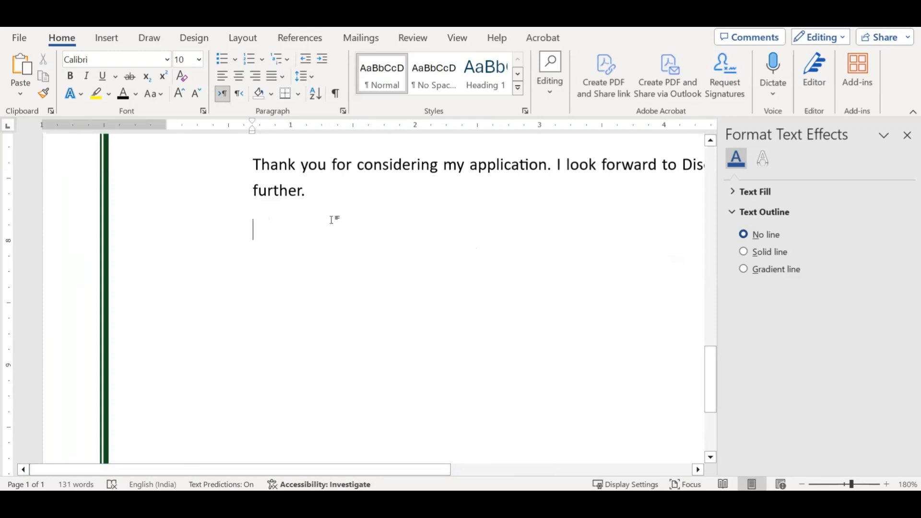
pyautogui.hotkey('ctrl', 'v')
pyautogui.scroll(3, 294, 262)
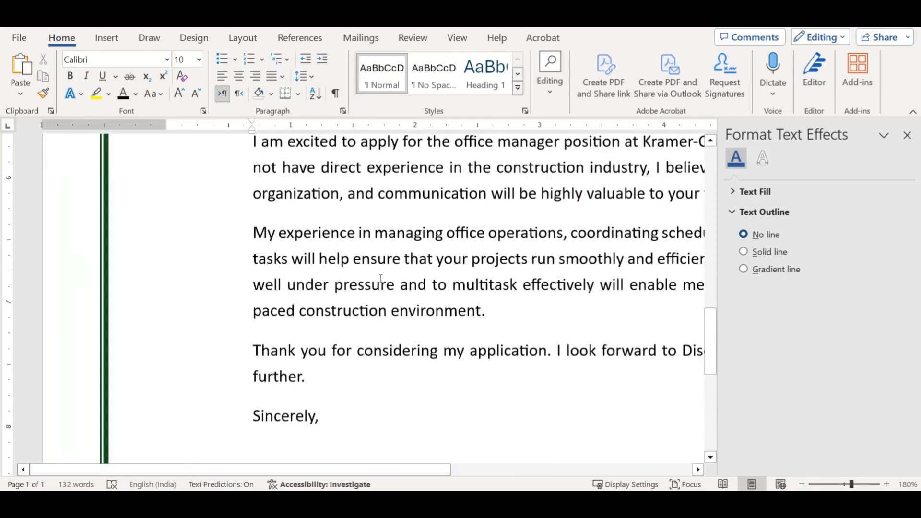
pyautogui.scroll(-3, 377, 307)
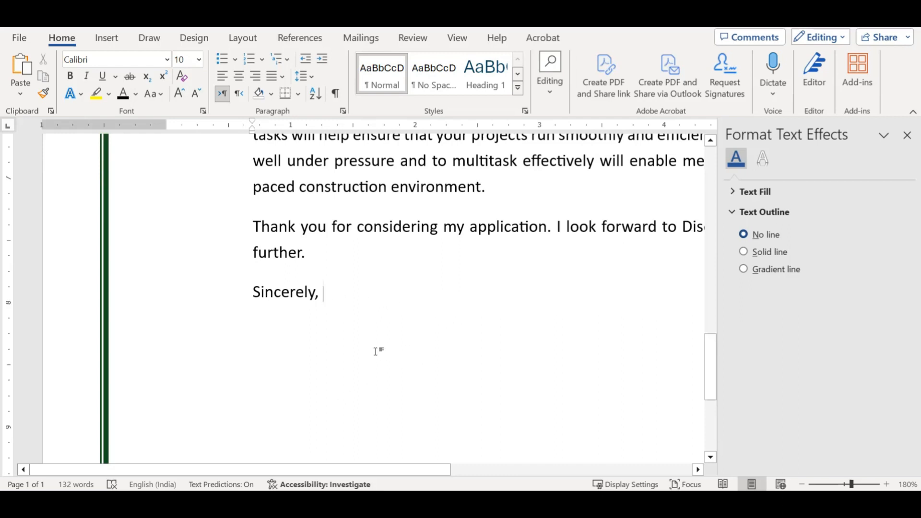
# - Switch to the web browser and search Google for "how to format a letter in word"
pyautogui.moveTo(423, 504)
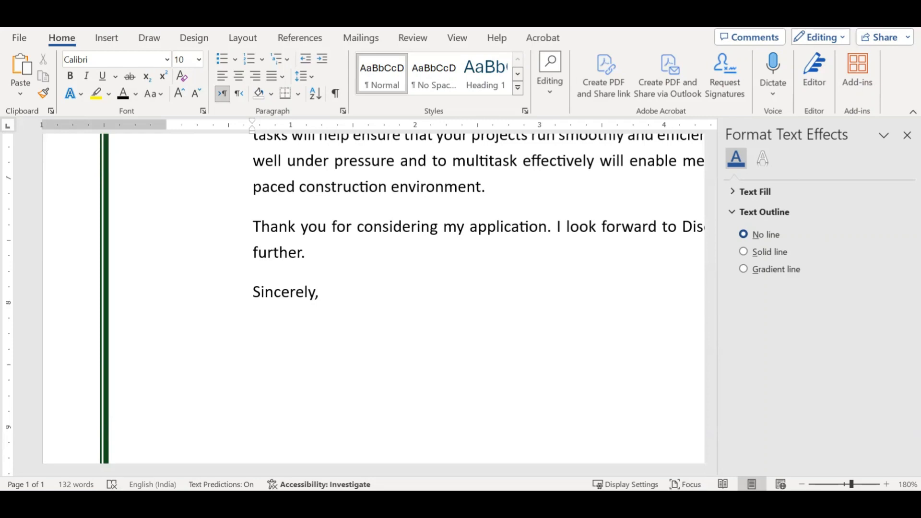
pyautogui.hotkey('alt', 'Tab')
pyautogui.doubleClick(590, 177)
pyautogui.click(323, 266)
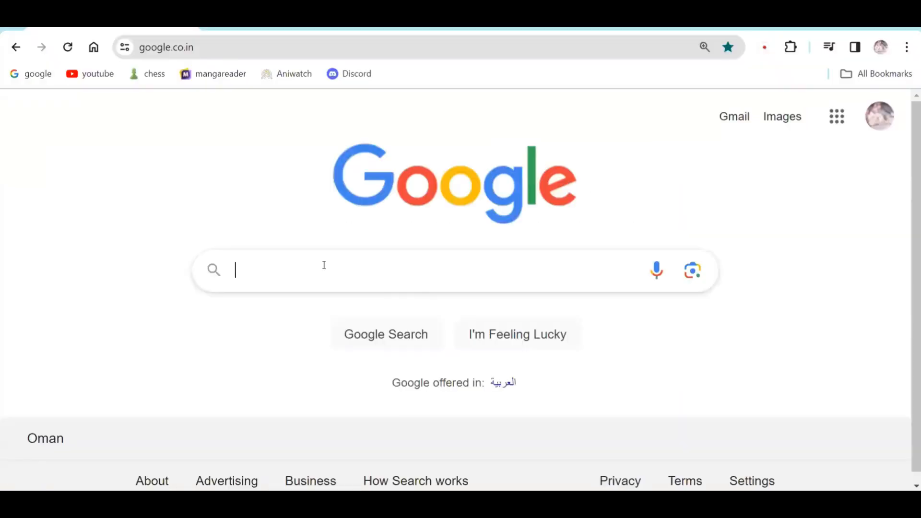
pyautogui.write('www')
pyautogui.doubleClick(316, 270)
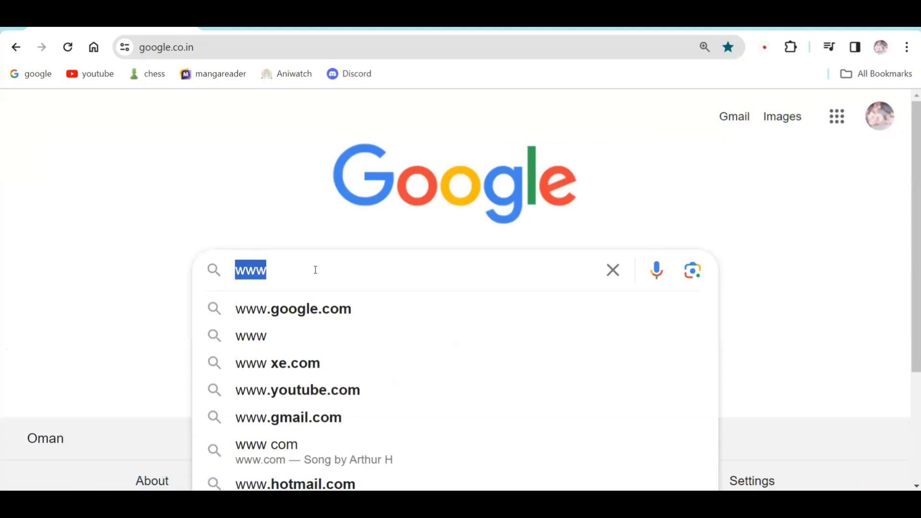
pyautogui.write('how to for')
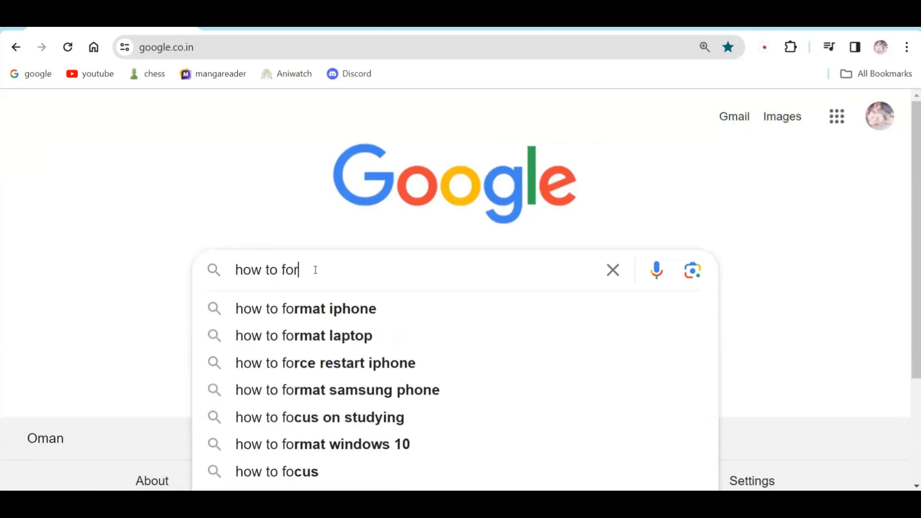
pyautogui.write('mat a letter in wor')
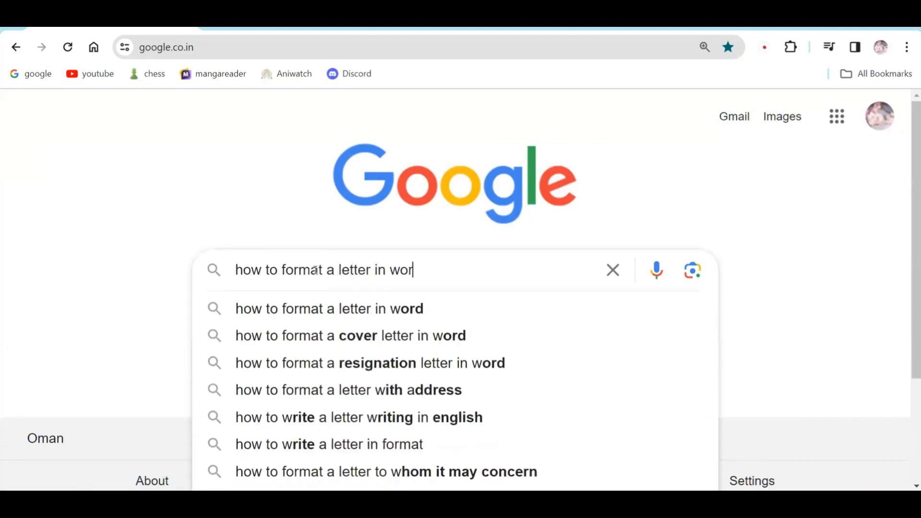
pyautogui.write('d')
pyautogui.press('Return')
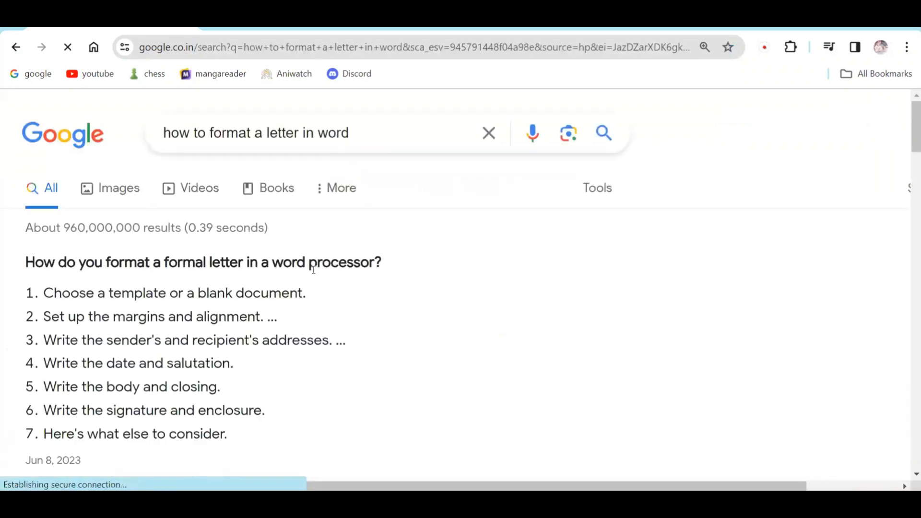
# - Open the Chron.com result "How to Format a Professional Business Letter in Word" separately from the search results
pyautogui.scroll(-3, 388, 284)
pyautogui.scroll(2, 123, 222)
pyautogui.scroll(-4, 219, 361)
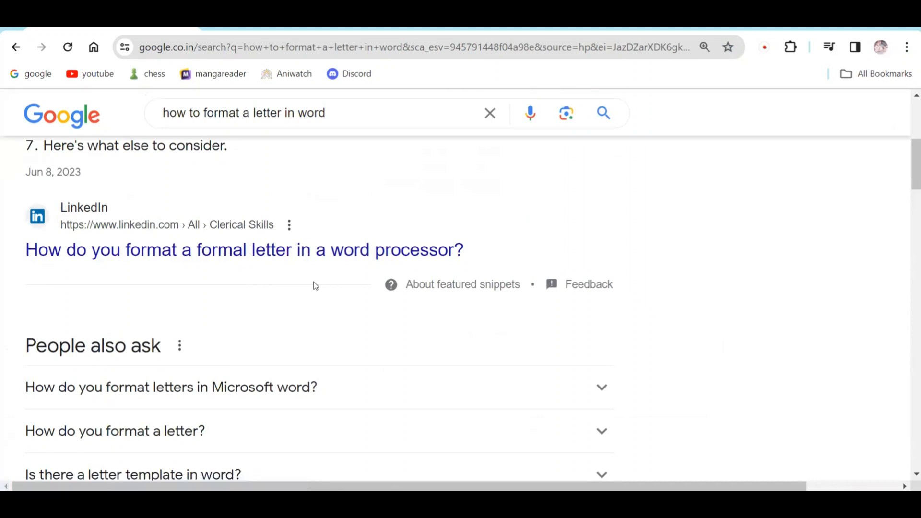
pyautogui.scroll(-10, 358, 296)
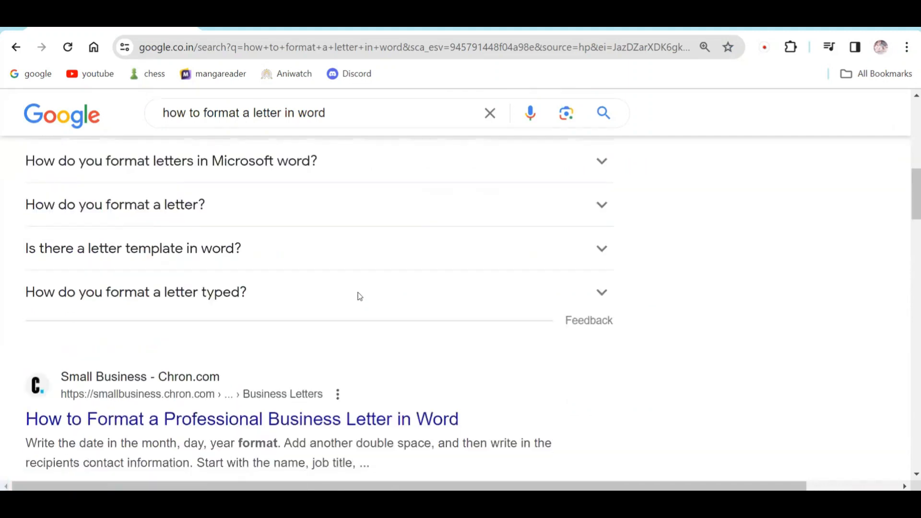
pyautogui.scroll(1, 278, 262)
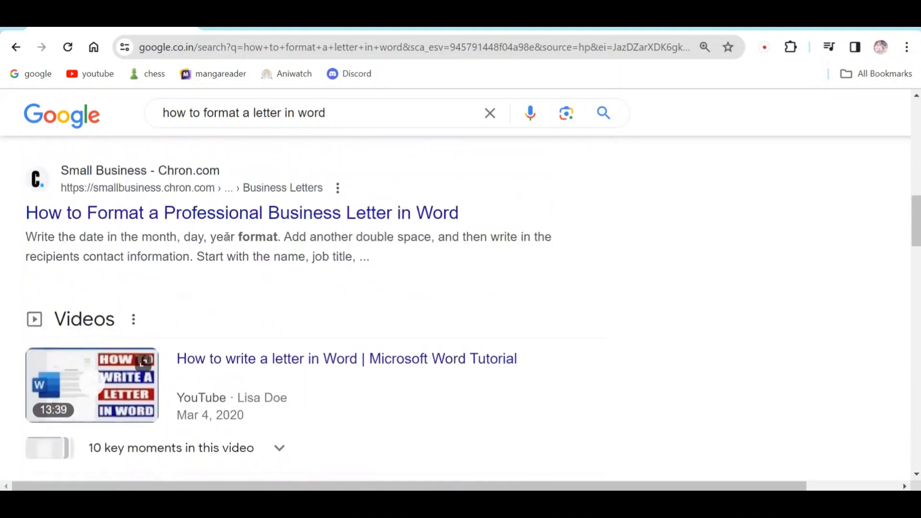
pyautogui.rightClick(233, 219)
pyautogui.click(273, 235)
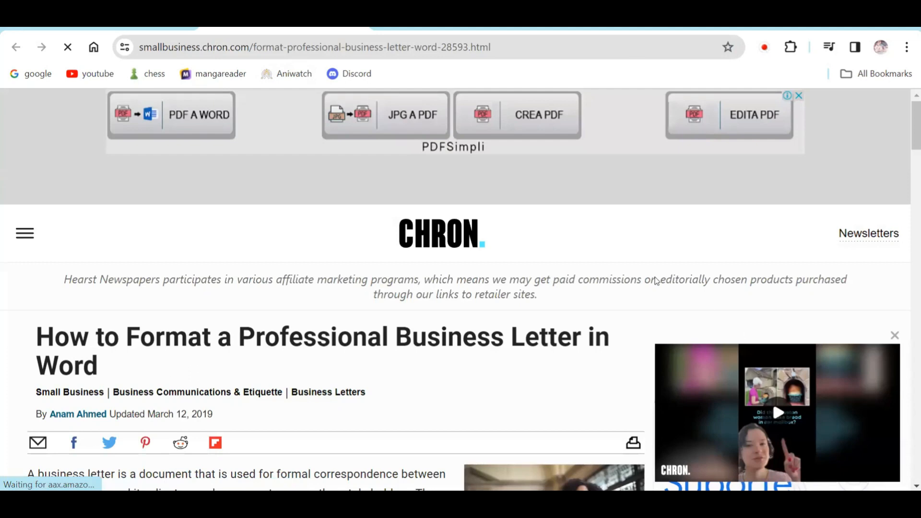
# - Copy the article's introductory paragraph beginning "A business letter is a document"
pyautogui.scroll(-3, 225, 342)
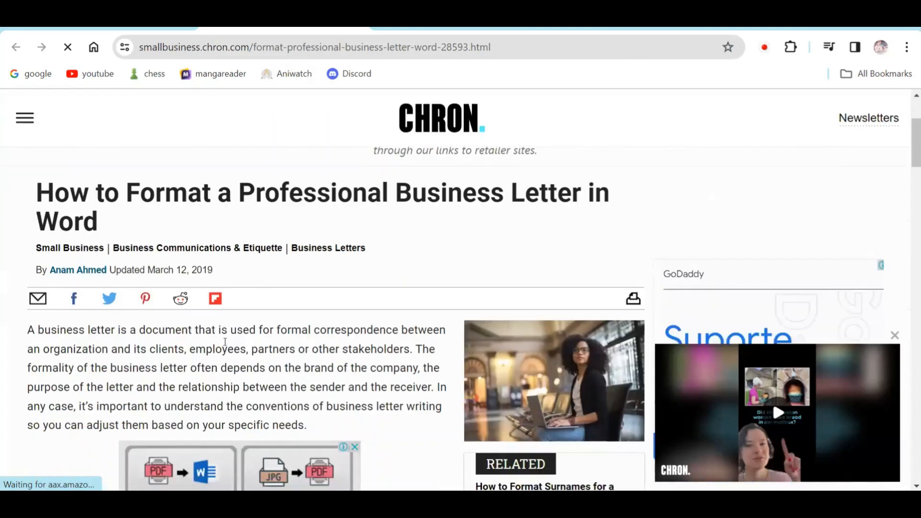
pyautogui.scroll(-3, 225, 342)
pyautogui.scroll(2, 112, 250)
pyautogui.moveTo(28, 258); pyautogui.dragTo(366, 360)
pyautogui.hotkey('ctrl', 'c')
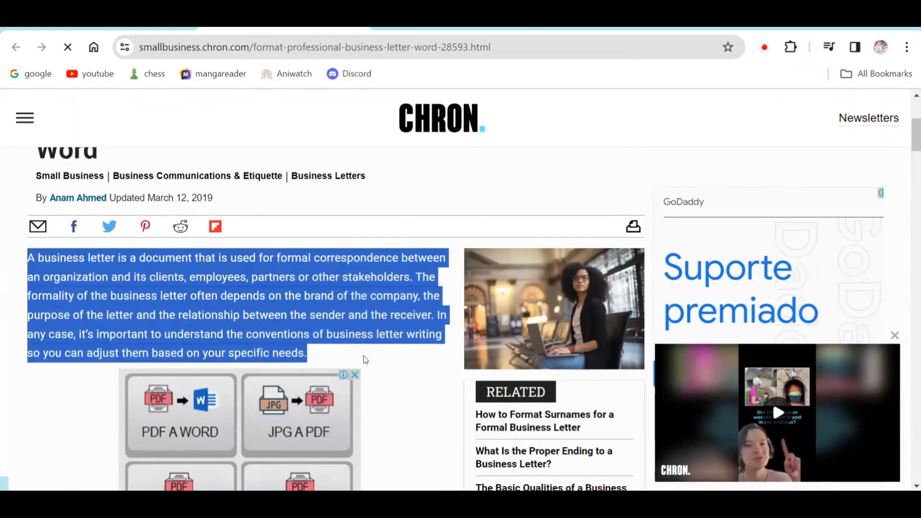
# - Switch back to Word and paste the copied web paragraph directly on a new line below "Sincerely,"
pyautogui.hotkey('alt', 'Tab')
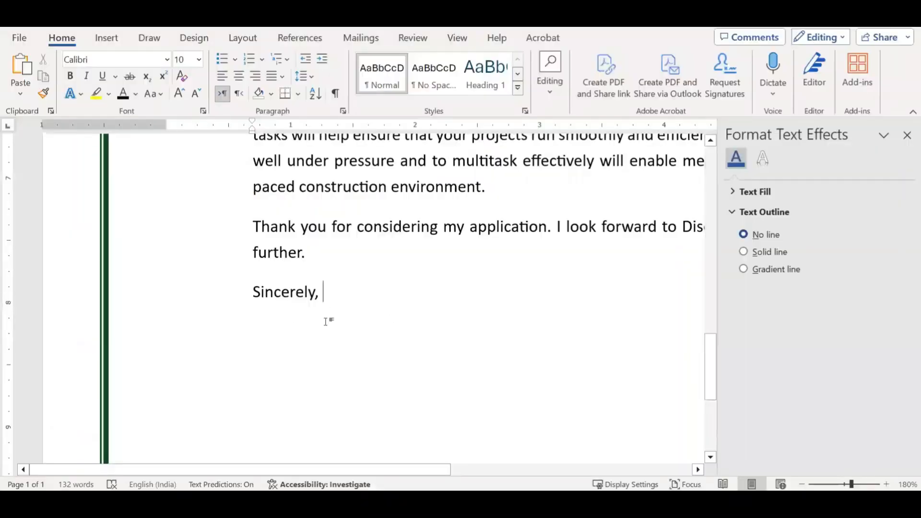
pyautogui.press('Return')
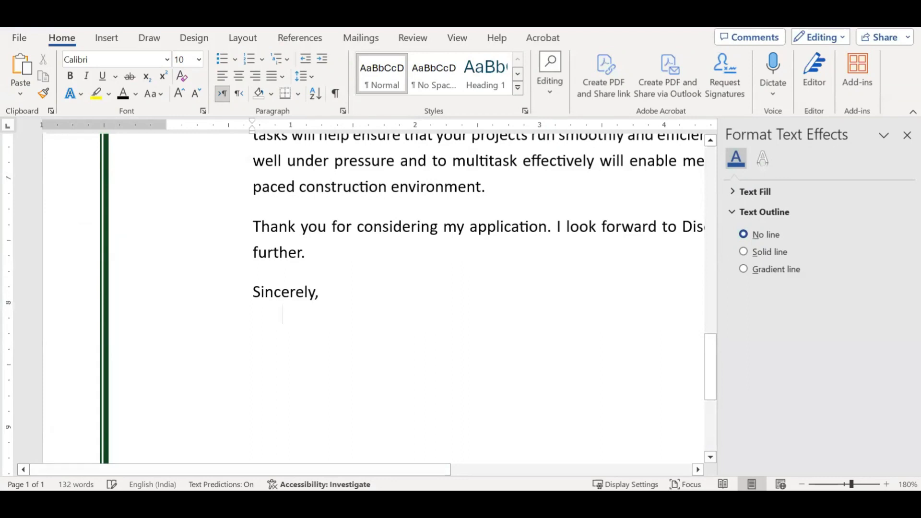
pyautogui.hotkey('ctrl', 'v')
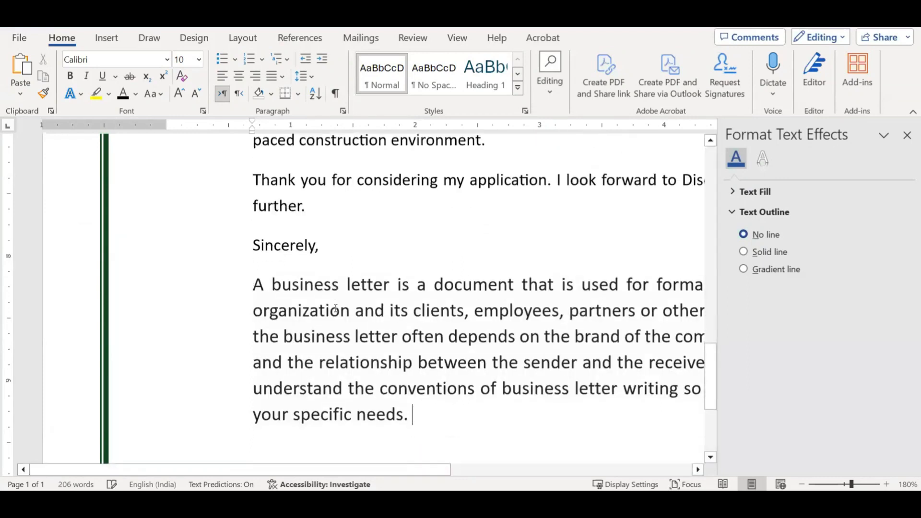
pyautogui.scroll(-5, 431, 293)
pyautogui.scroll(-2, 431, 292)
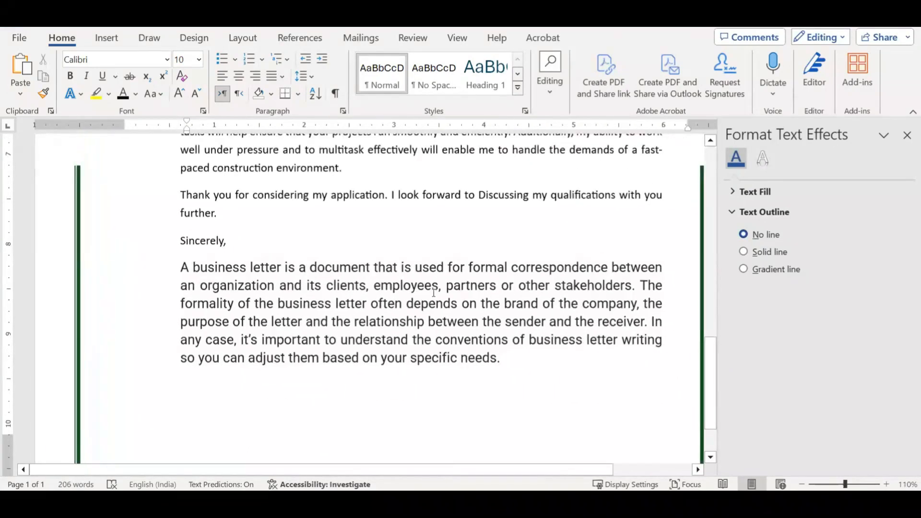
pyautogui.scroll(2, 276, 190)
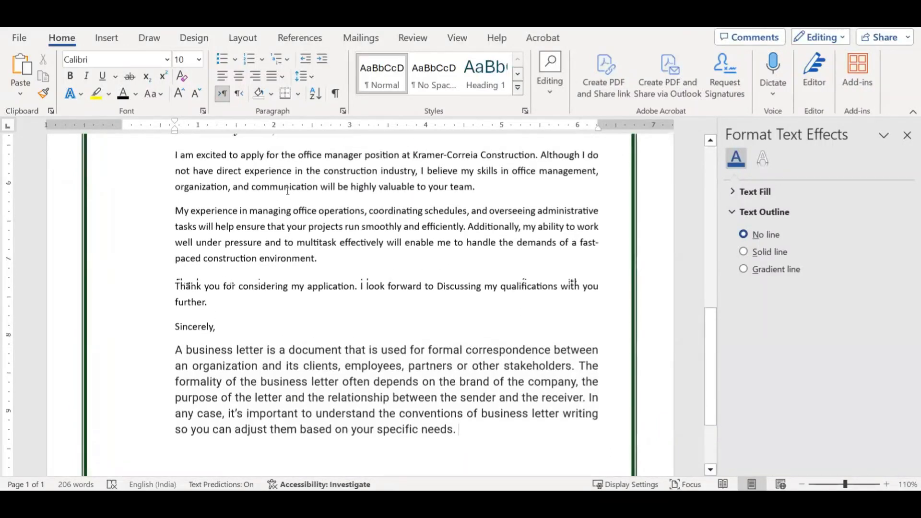
pyautogui.scroll(-2, 278, 348)
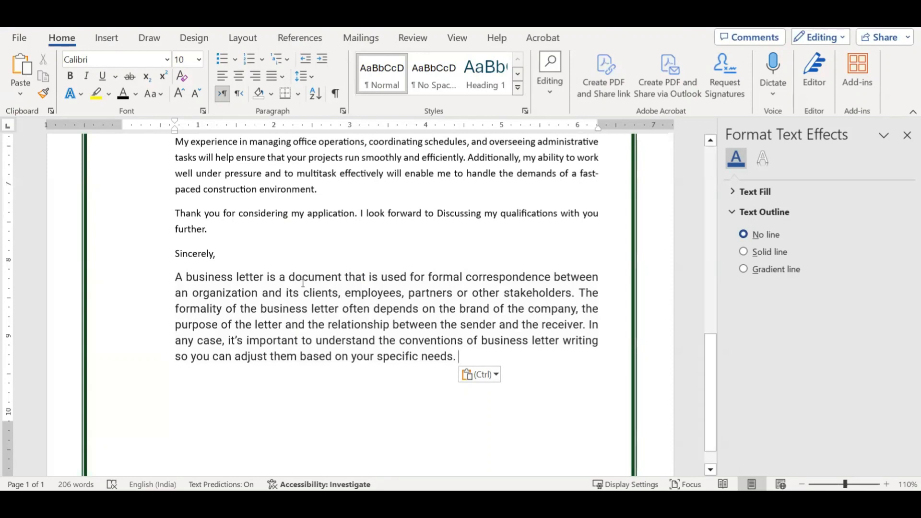
# - Try matching the pasted paragraph to the "My experience" body paragraph with Format Painter, and undo both the formatting and the paste
pyautogui.scroll(3, 294, 267)
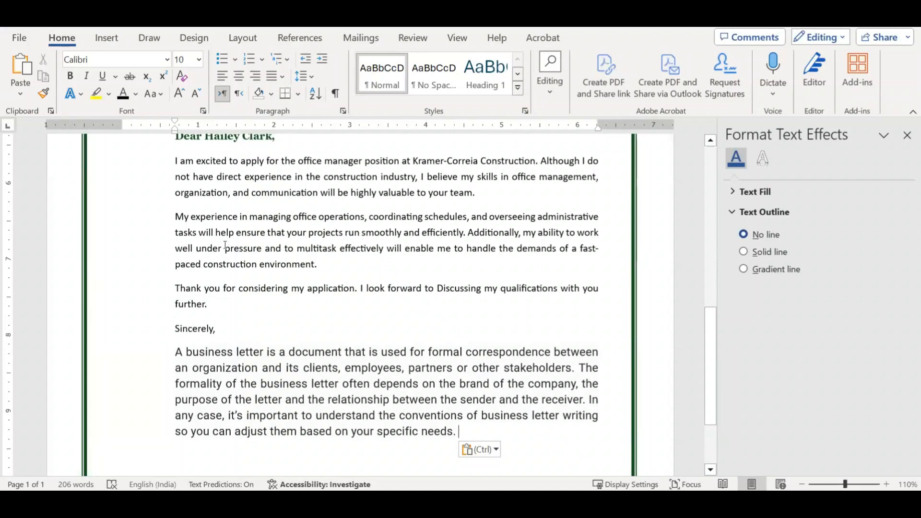
pyautogui.moveTo(175, 217); pyautogui.dragTo(329, 263)
pyautogui.click(43, 94)
pyautogui.scroll(-3, 373, 290)
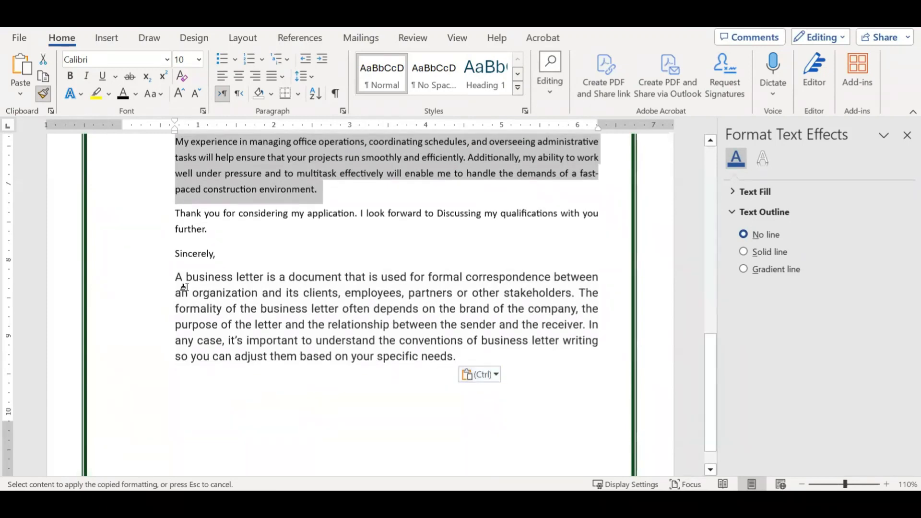
pyautogui.moveTo(173, 276); pyautogui.dragTo(461, 356)
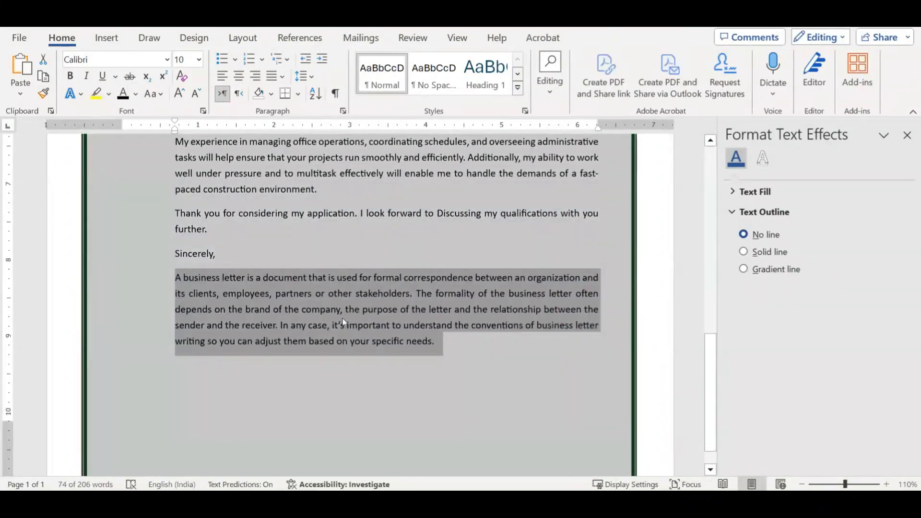
pyautogui.click(416, 311)
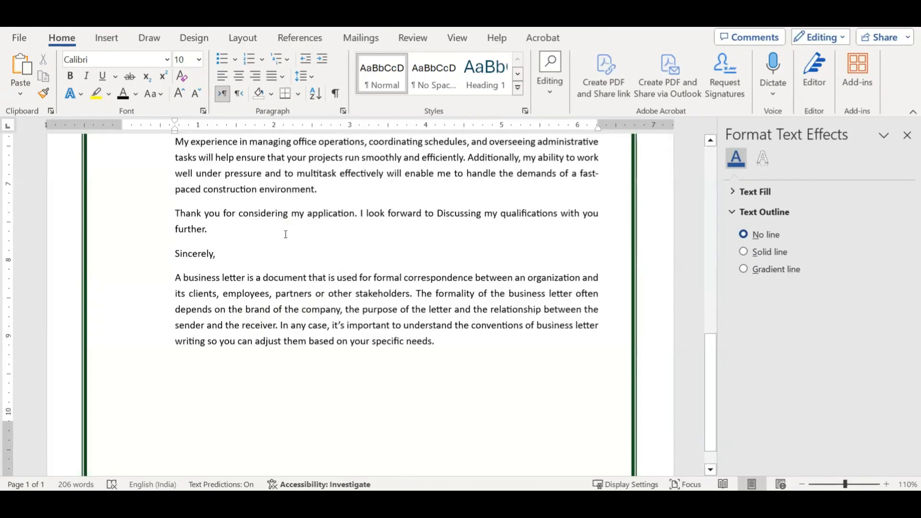
pyautogui.hotkey('ctrl', 'z')
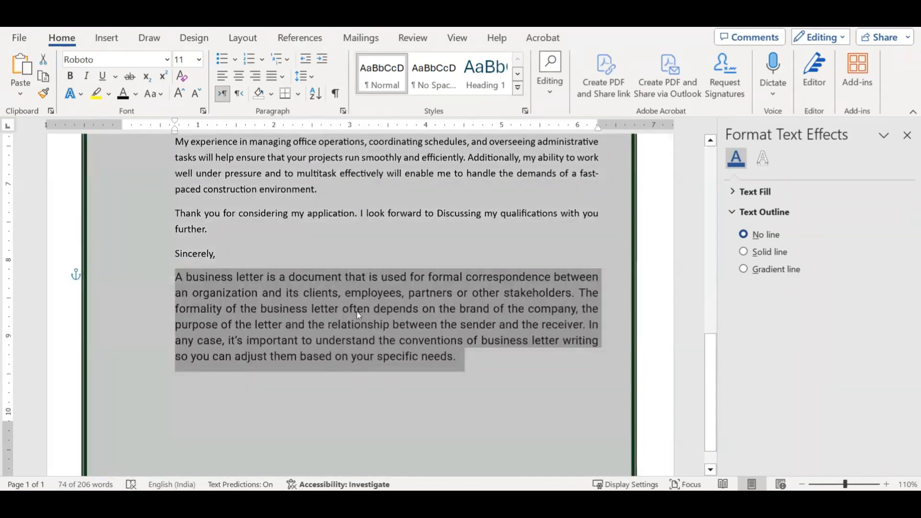
pyautogui.hotkey('ctrl', 'z')
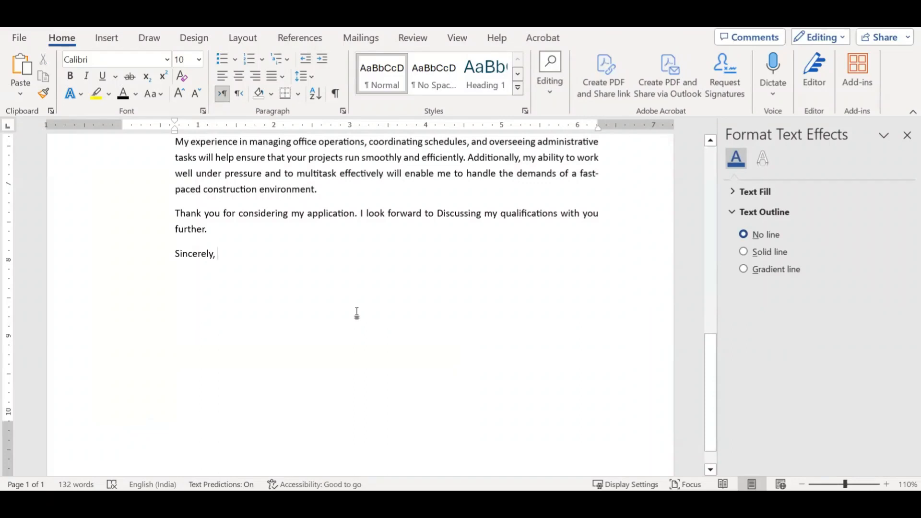
# - Close the Format Text Effects pane and paste the copied web paragraph as text only on a new line below "Sincerely,"
pyautogui.press('Return')
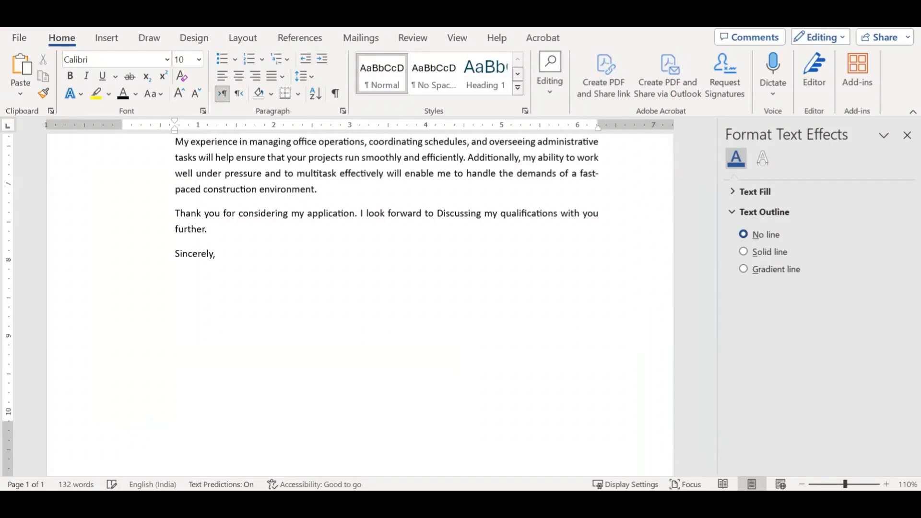
pyautogui.scroll(4, 351, 319)
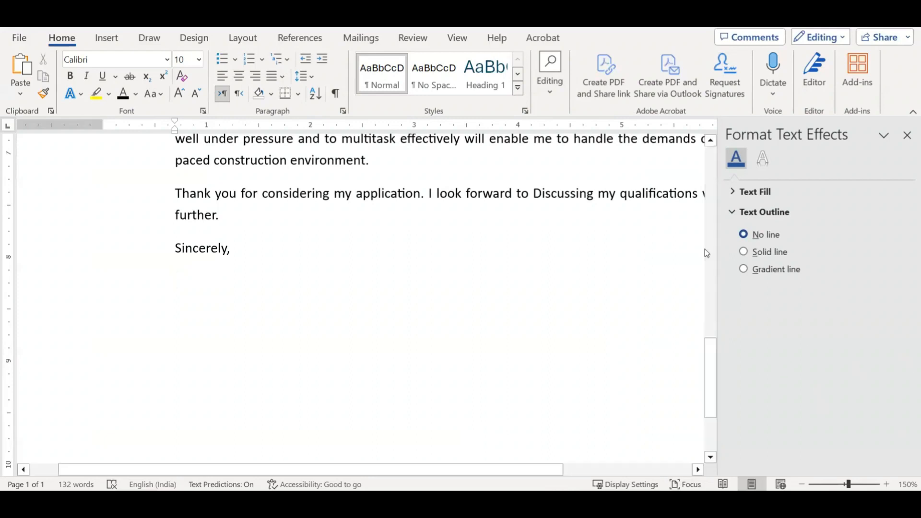
pyautogui.click(906, 138)
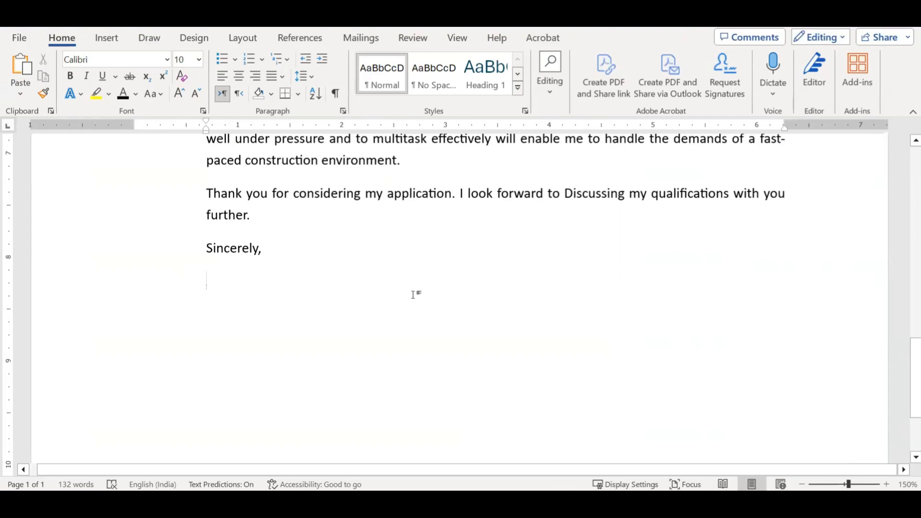
pyautogui.rightClick(221, 284)
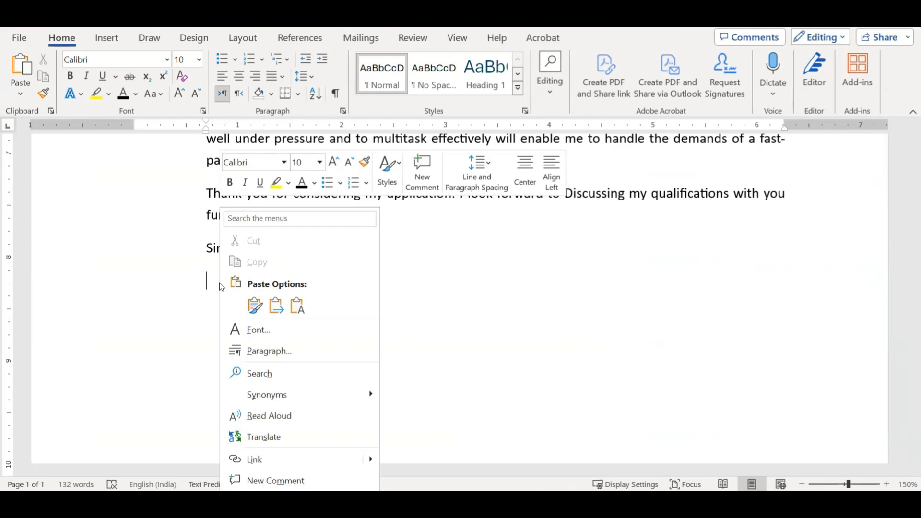
pyautogui.click(297, 307)
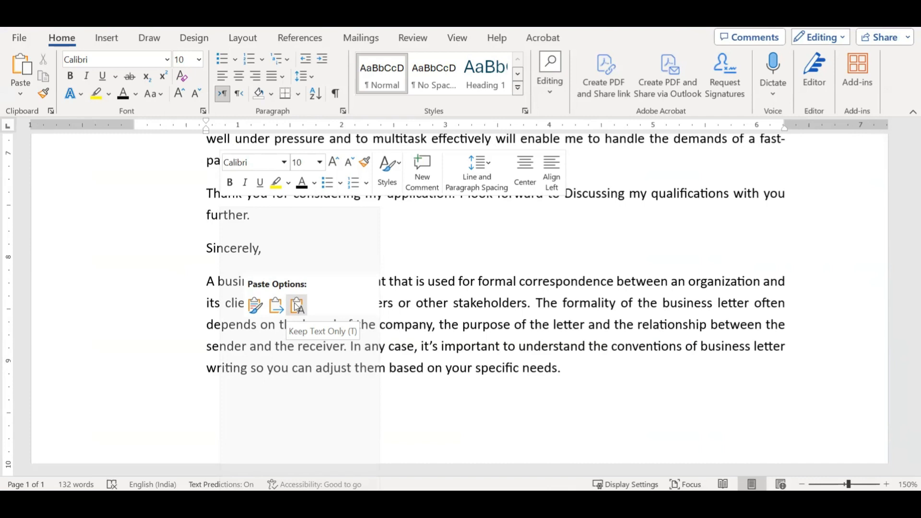
pyautogui.click(297, 306)
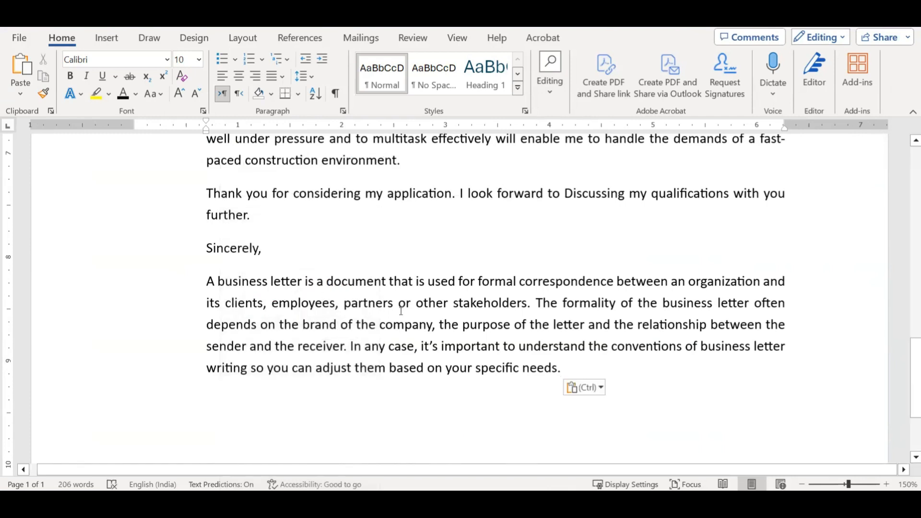
# - Compare the text-only pasted paragraph with the letter's body text and view the paste options on a new line below it
pyautogui.scroll(2, 381, 244)
pyautogui.scroll(-3, 391, 321)
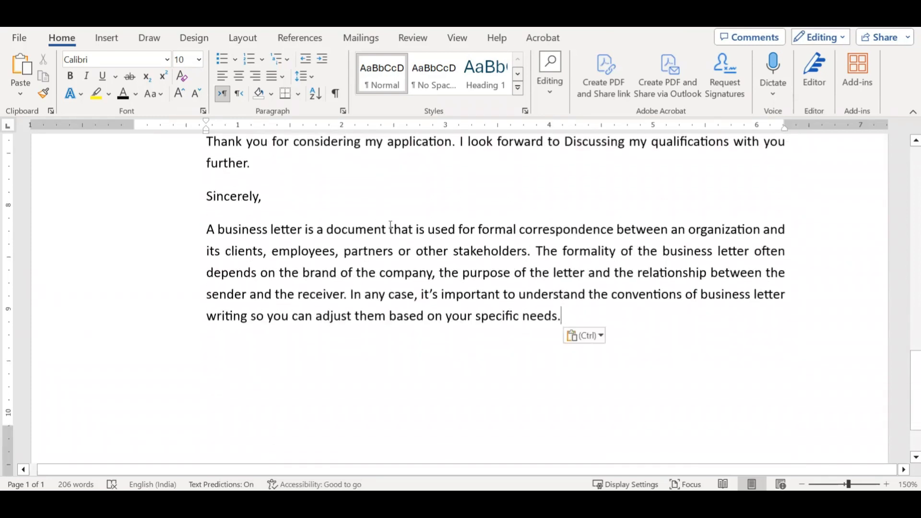
pyautogui.scroll(1, 405, 251)
pyautogui.scroll(1, 405, 252)
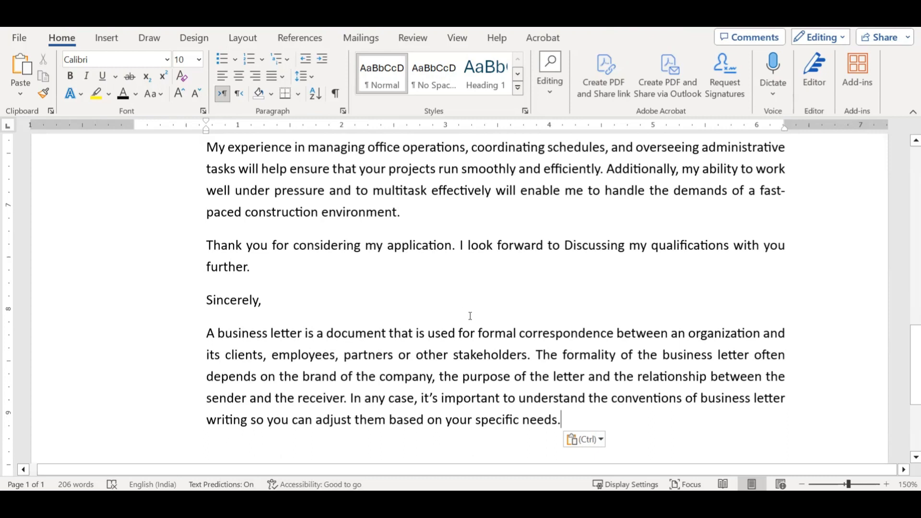
pyautogui.scroll(-2, 552, 345)
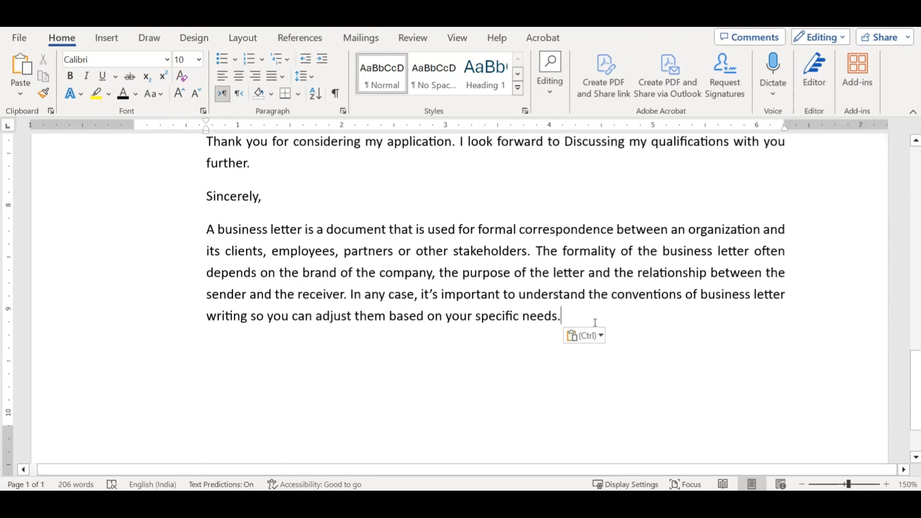
pyautogui.press('Return')
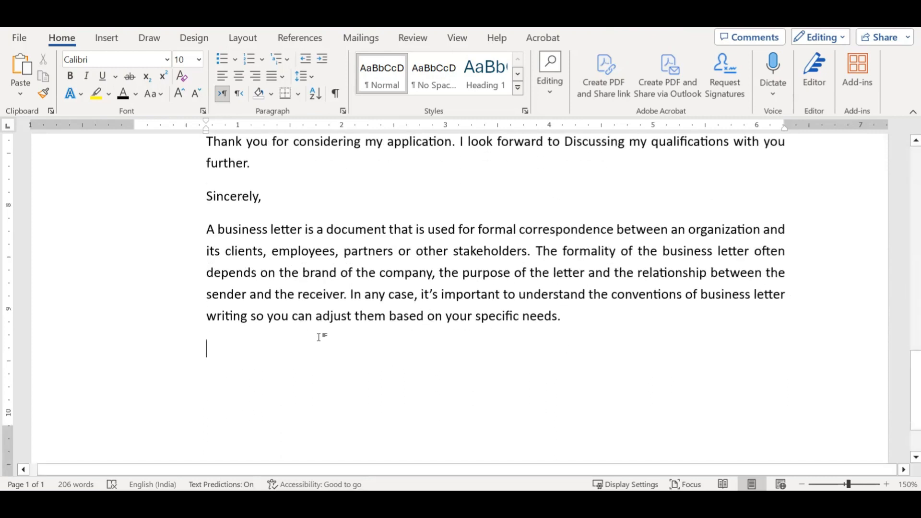
pyautogui.rightClick(217, 352)
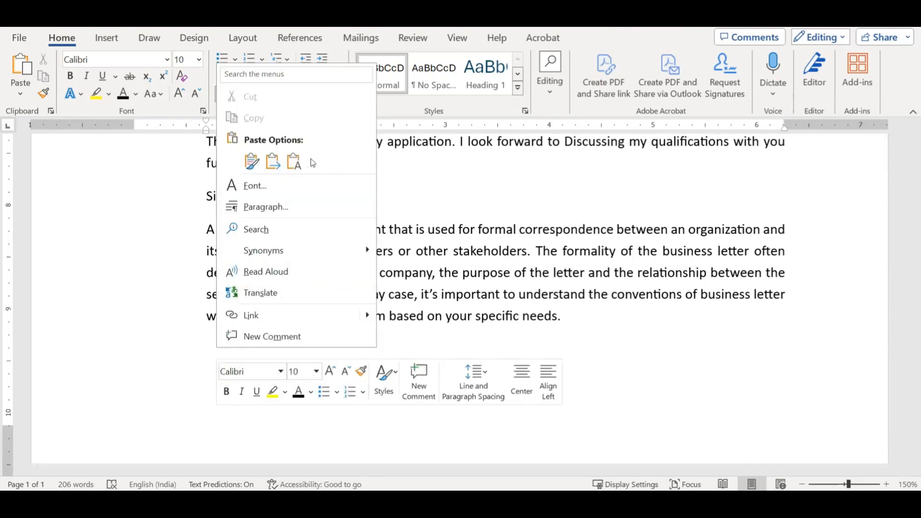
pyautogui.press('Escape')
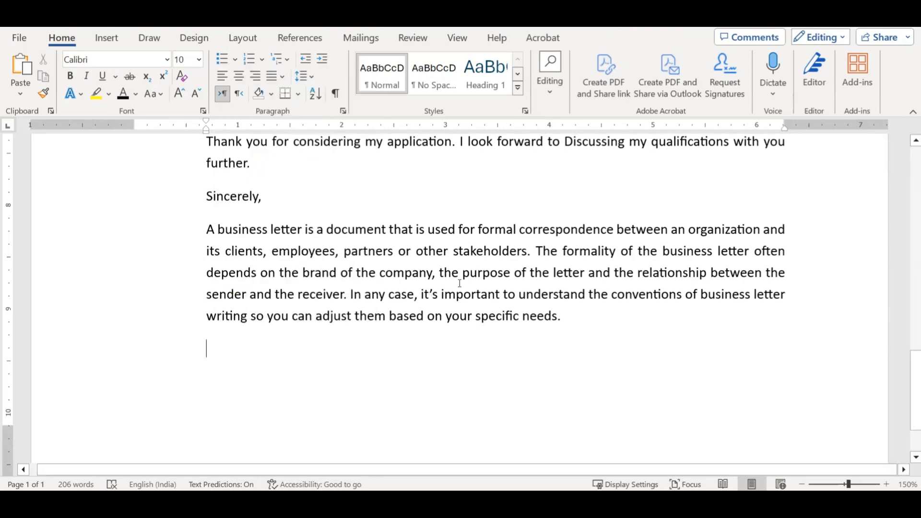
pyautogui.scroll(-2, 467, 286)
pyautogui.scroll(1, 480, 278)
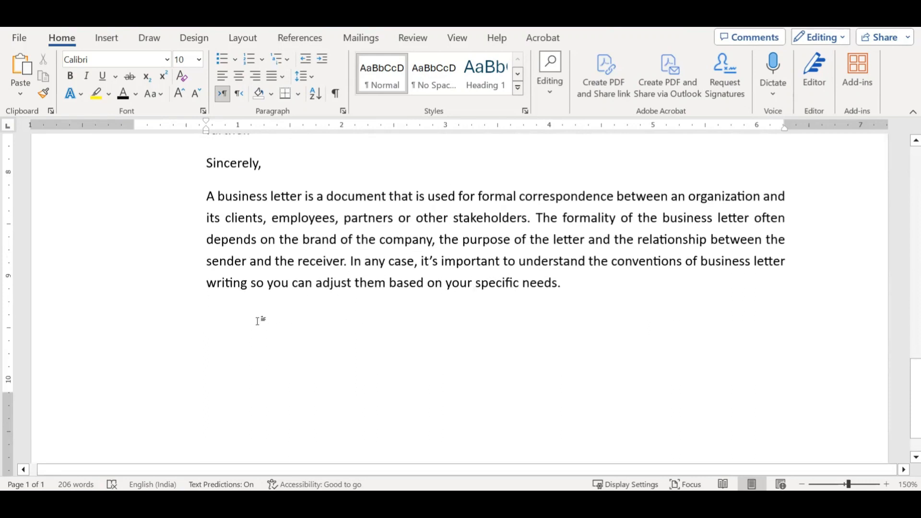
pyautogui.scroll(1, 298, 254)
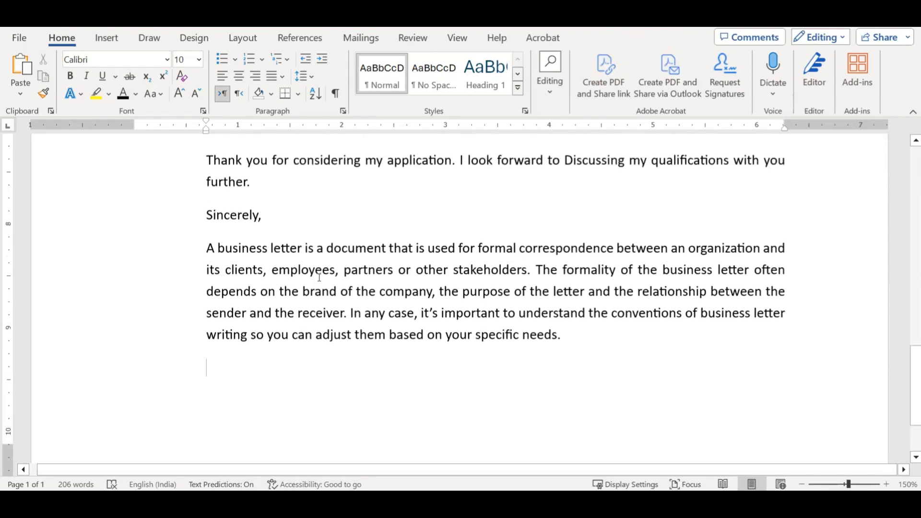
pyautogui.scroll(1, 336, 226)
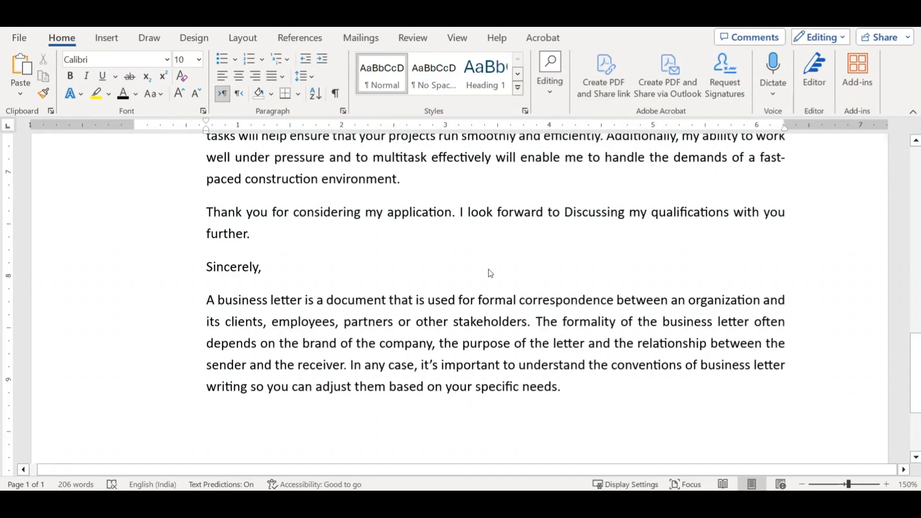
# - Delete the pasted business letter paragraph below "Sincerely," and view the paste options on the empty line
pyautogui.moveTo(538, 383); pyautogui.dragTo(212, 311)
pyautogui.hotkey('ctrl', 'c')
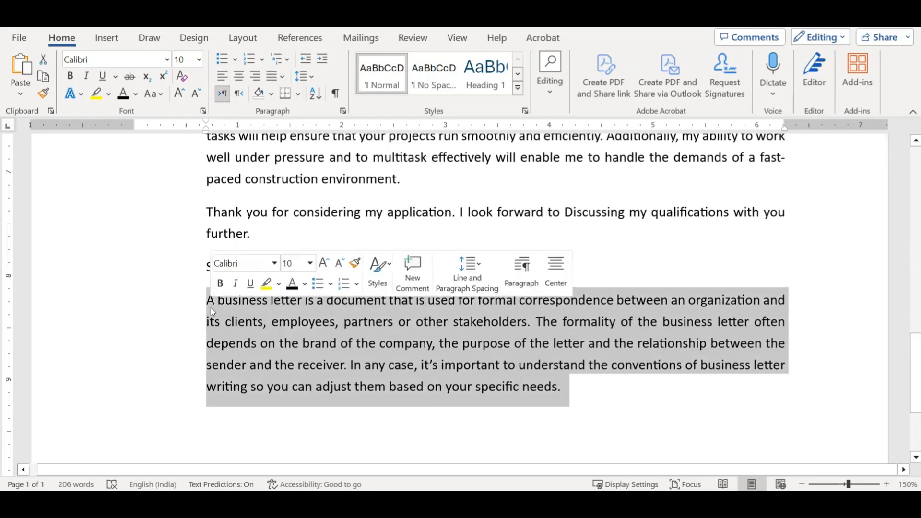
pyautogui.press('Delete')
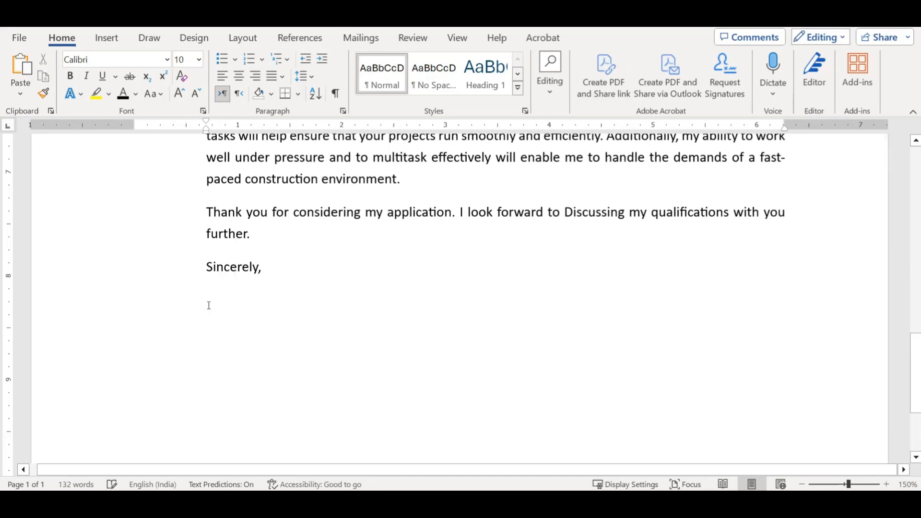
pyautogui.click(264, 268)
pyautogui.click(212, 297)
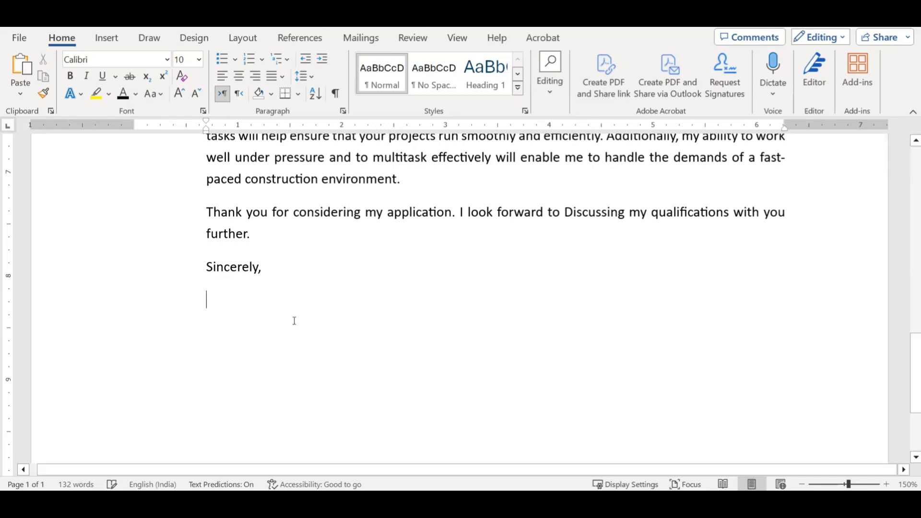
pyautogui.rightClick(215, 299)
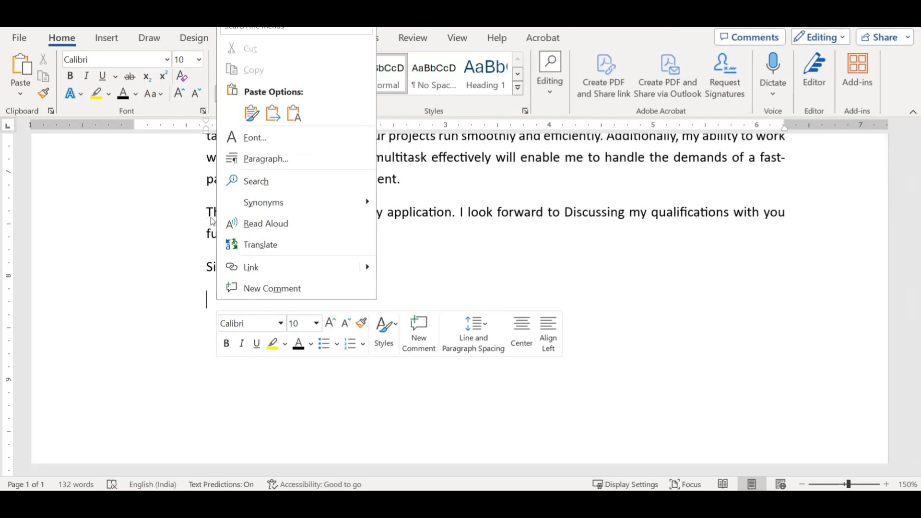
pyautogui.click(441, 296)
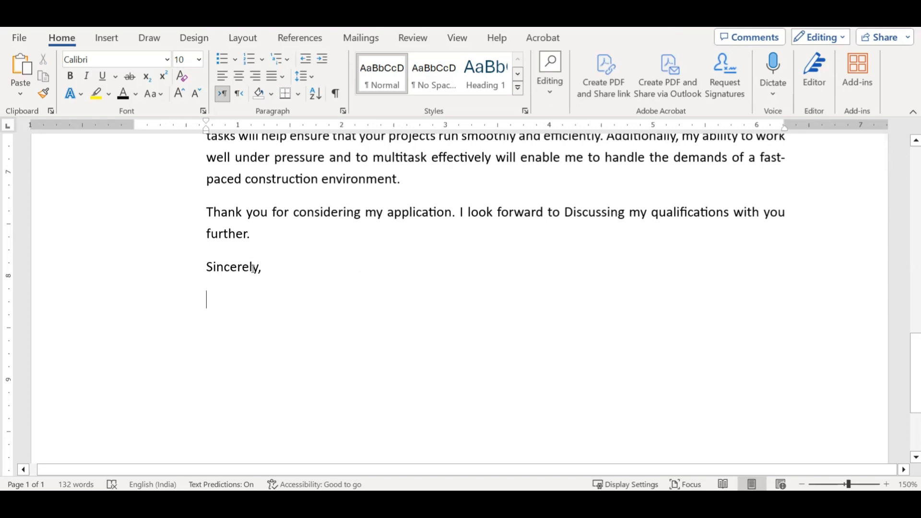
# - Try making "Sincerely," bold and pasting the copied paragraph as text only on a new line below it, and undo everything
pyautogui.moveTo(275, 267); pyautogui.dragTo(200, 267)
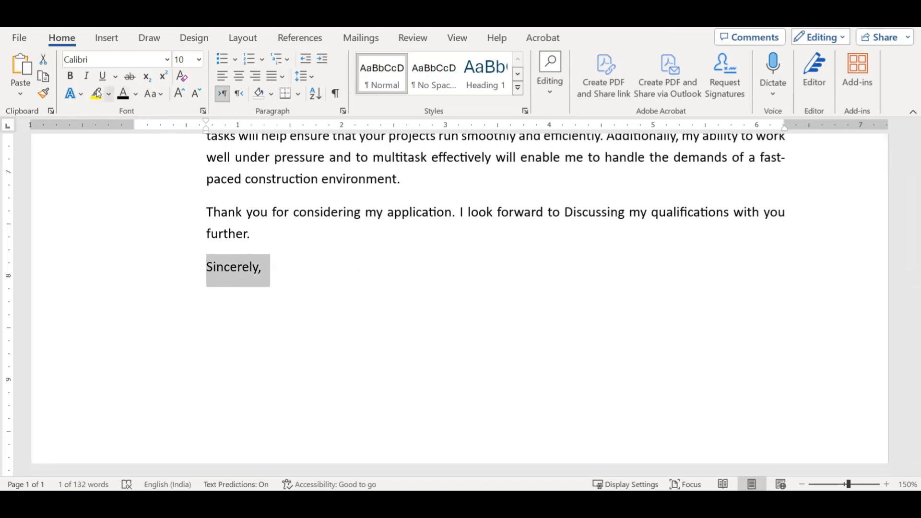
pyautogui.click(70, 76)
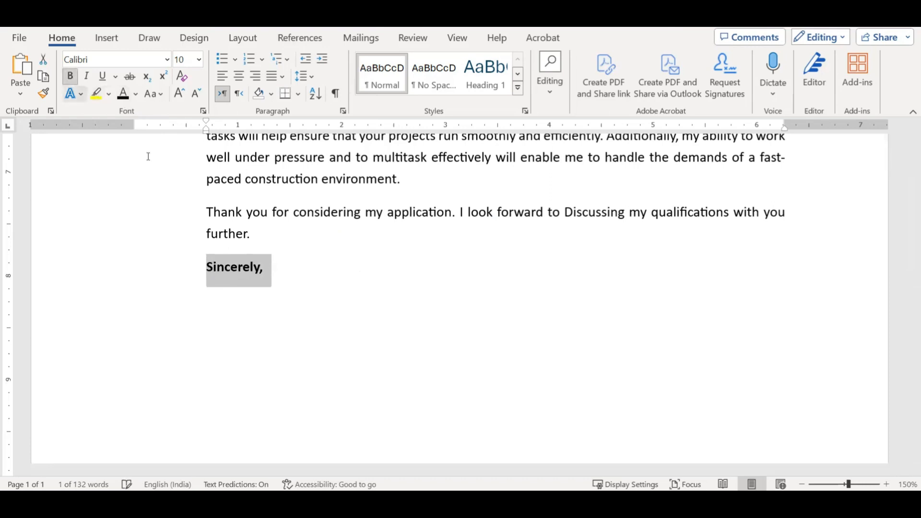
pyautogui.click(272, 268)
pyautogui.press('Return')
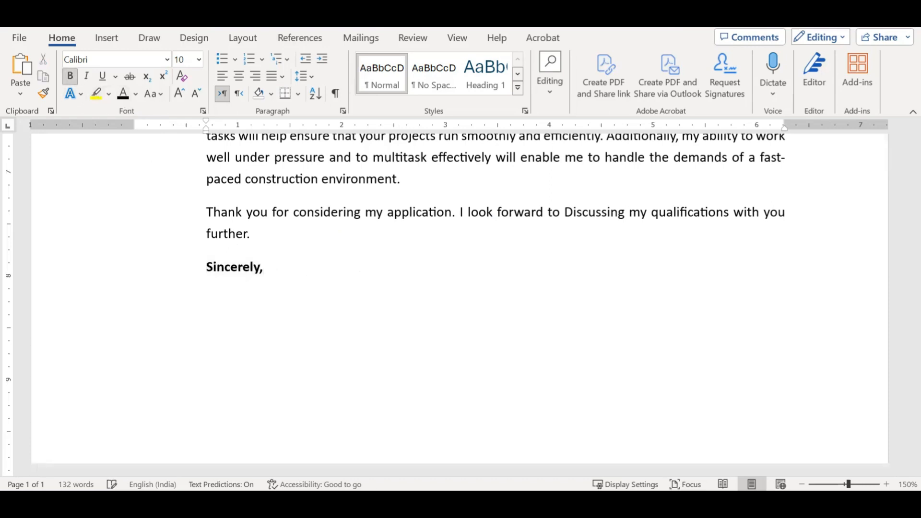
pyautogui.rightClick(213, 303)
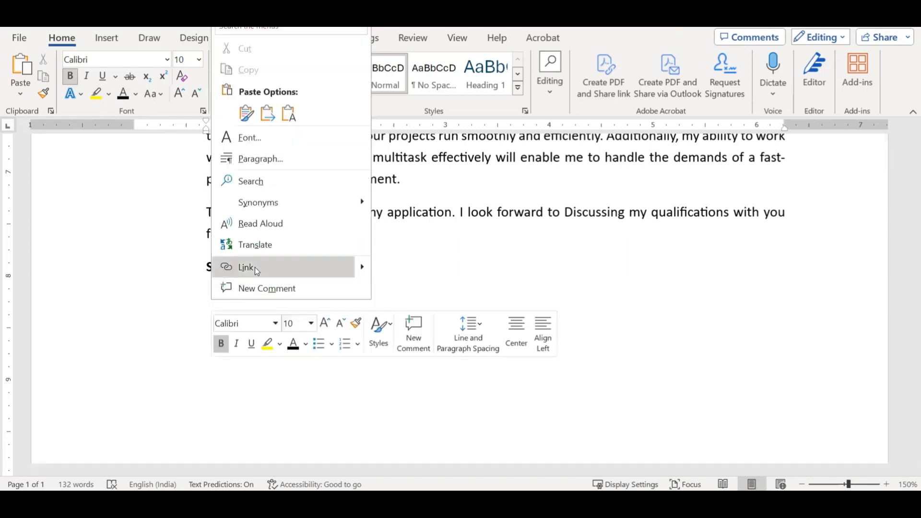
pyautogui.click(288, 113)
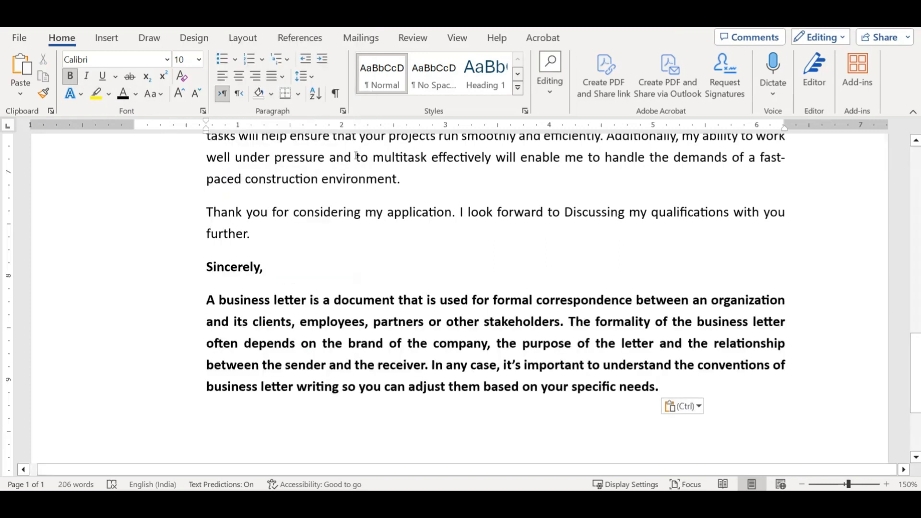
pyautogui.hotkey('ctrl', 'z')
pyautogui.hotkey('ctrl', 'z')
pyautogui.hotkey('ctrl', 'z')
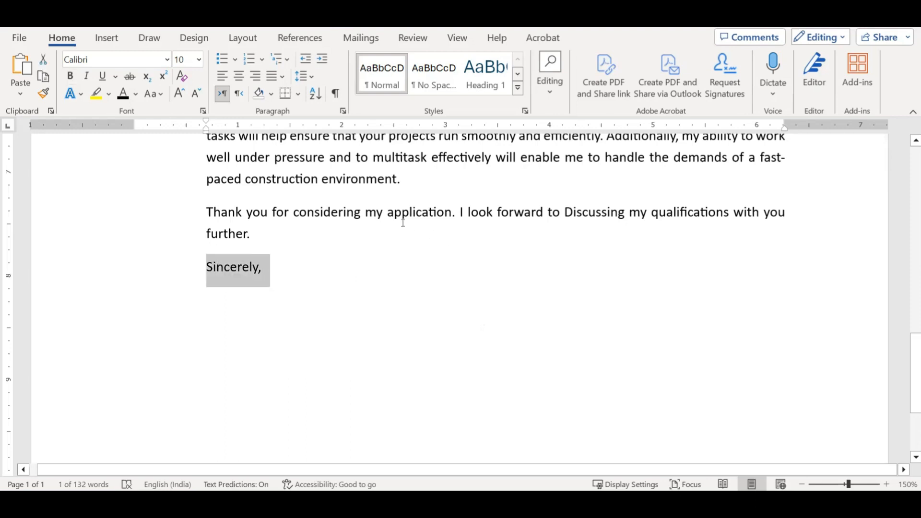
# - Copy the signature name and date from the original letter, and pass them through Notepad to recopy them as plain text
pyautogui.click(438, 218)
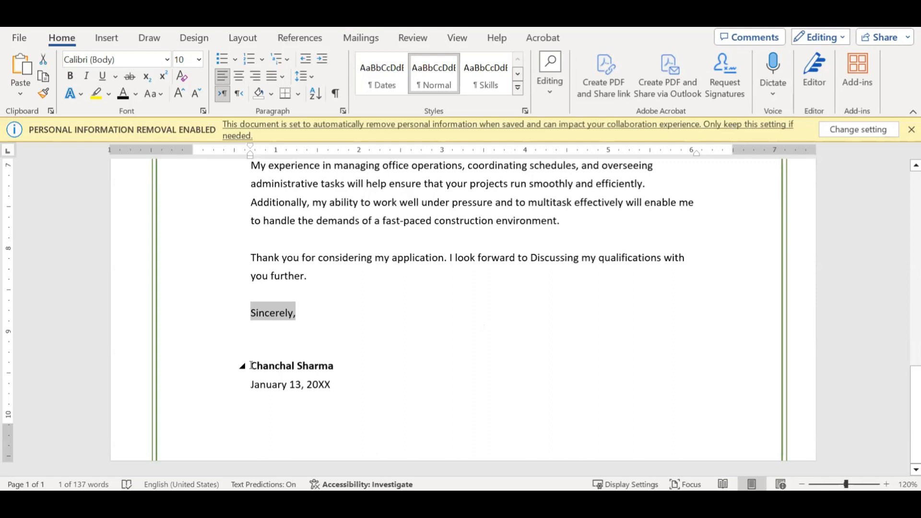
pyautogui.moveTo(252, 366); pyautogui.dragTo(388, 386)
pyautogui.hotkey('ctrl', 'c')
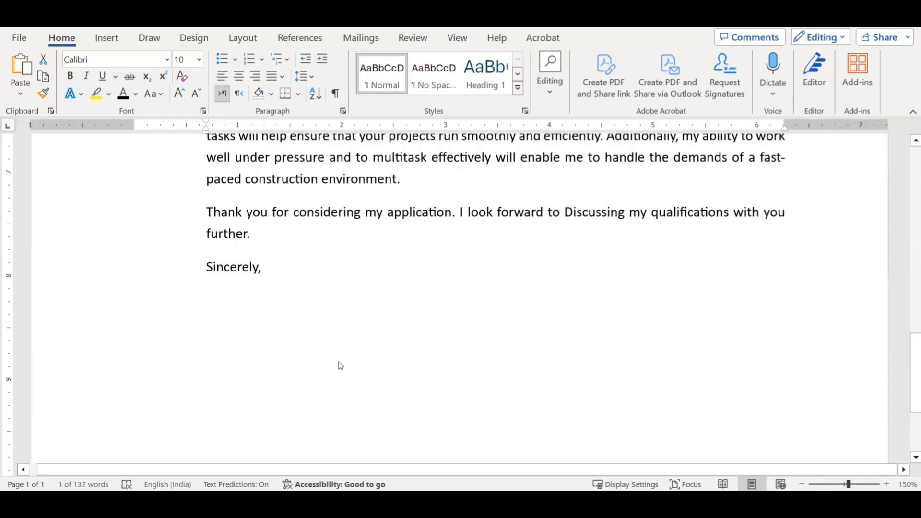
pyautogui.hotkey('alt', 'Tab')
pyautogui.hotkey('ctrl', 'v')
pyautogui.hotkey('ctrl', 'a')
pyautogui.hotkey('ctrl', 'c')
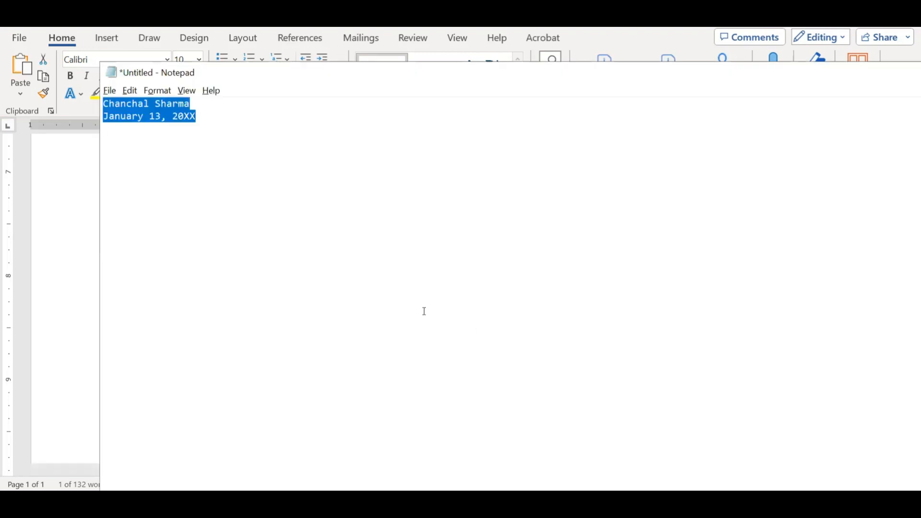
pyautogui.hotkey('alt', 'Tab')
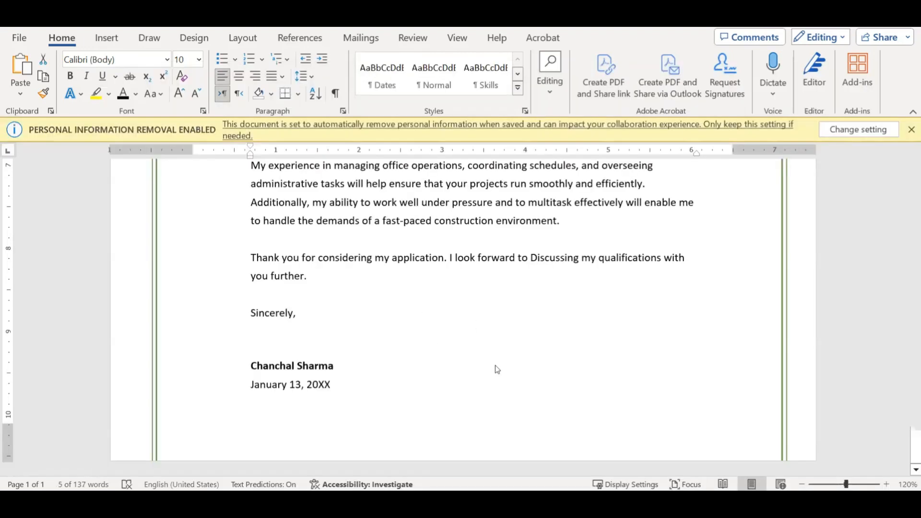
pyautogui.click(324, 375)
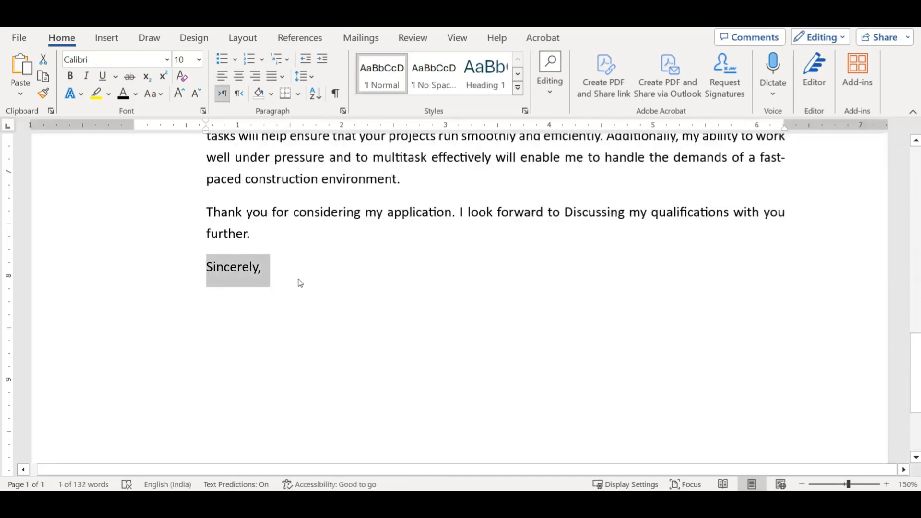
# - Paste the signature name and date as text only below "Sincerely," in the recreated letter, leaving one blank line between them
pyautogui.click(300, 278)
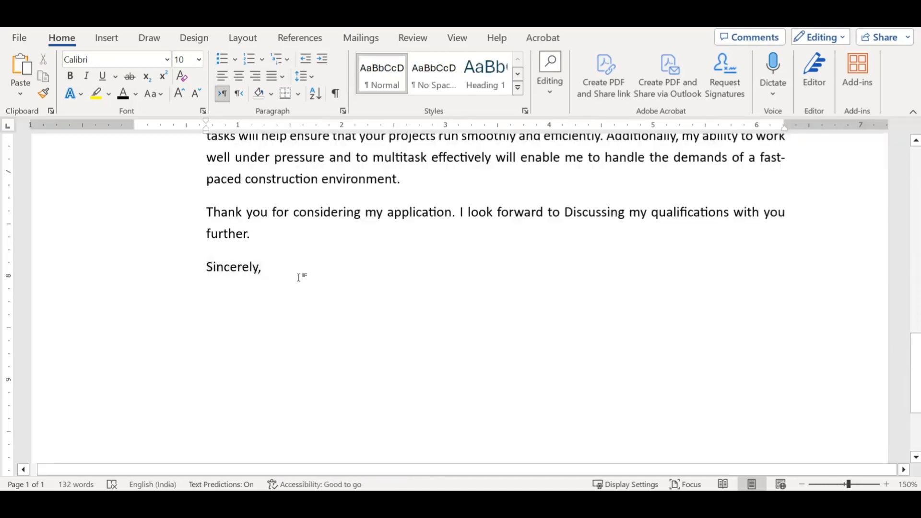
pyautogui.press('Return')
pyautogui.press('Return')
pyautogui.click(21, 93)
pyautogui.click(17, 137)
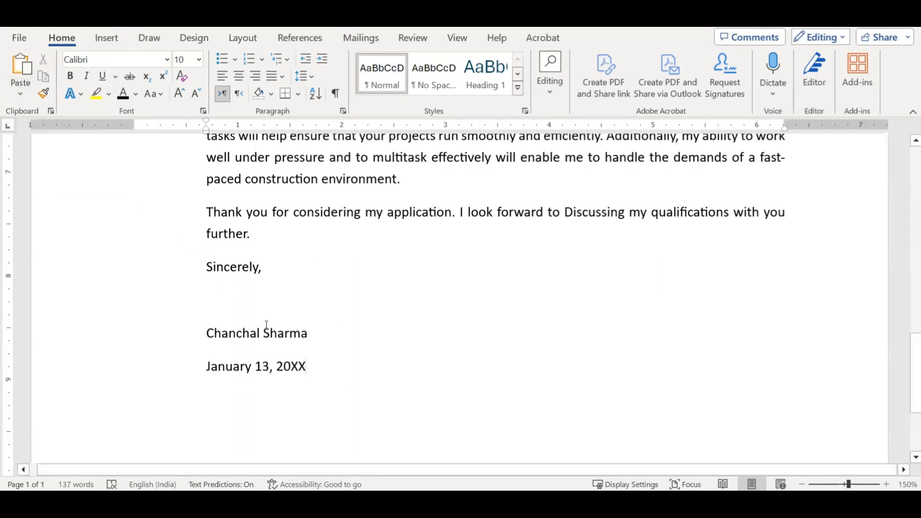
pyautogui.click(20, 94)
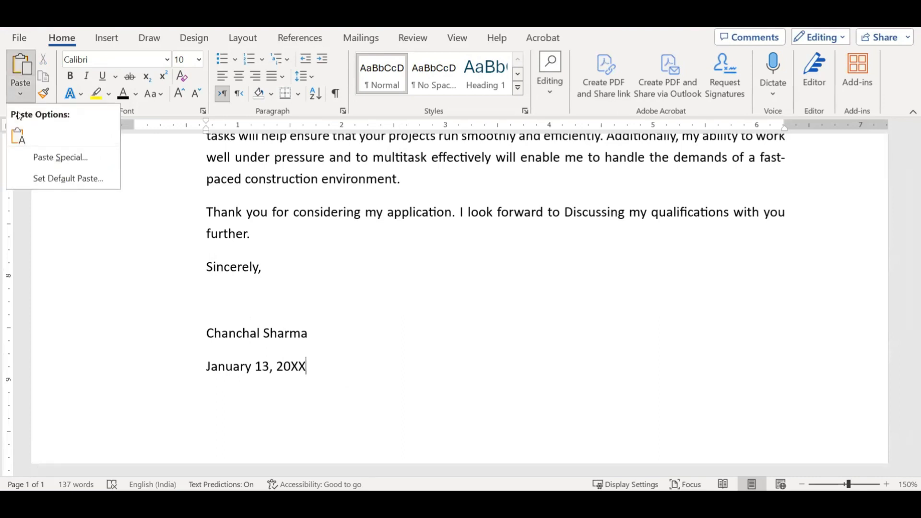
pyautogui.click(382, 319)
# - Make the signature name below "Sincerely," bold
pyautogui.moveTo(316, 332); pyautogui.dragTo(207, 332)
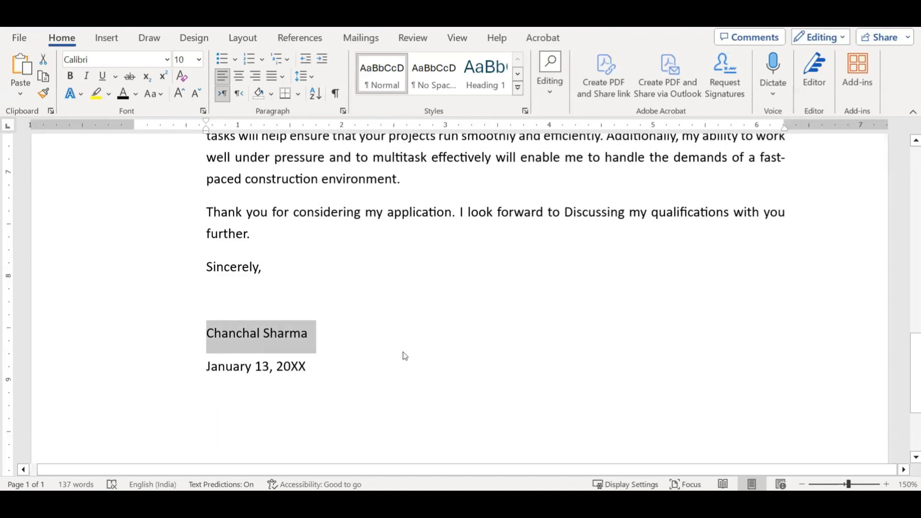
pyautogui.hotkey('ctrl', 'b')
pyautogui.click(405, 338)
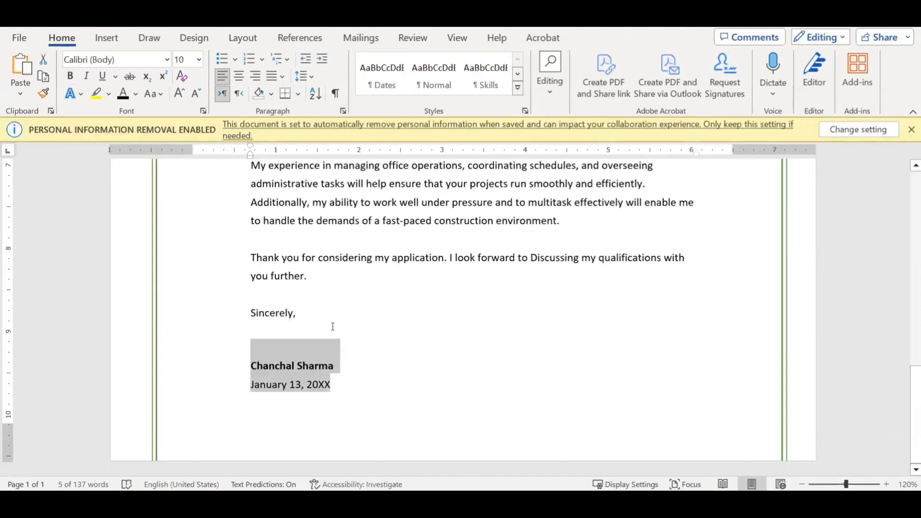
# - Check the signature spacing in the original letter and set the signature name's paragraph spacing after to 0 in the recreated letter
pyautogui.click(340, 377)
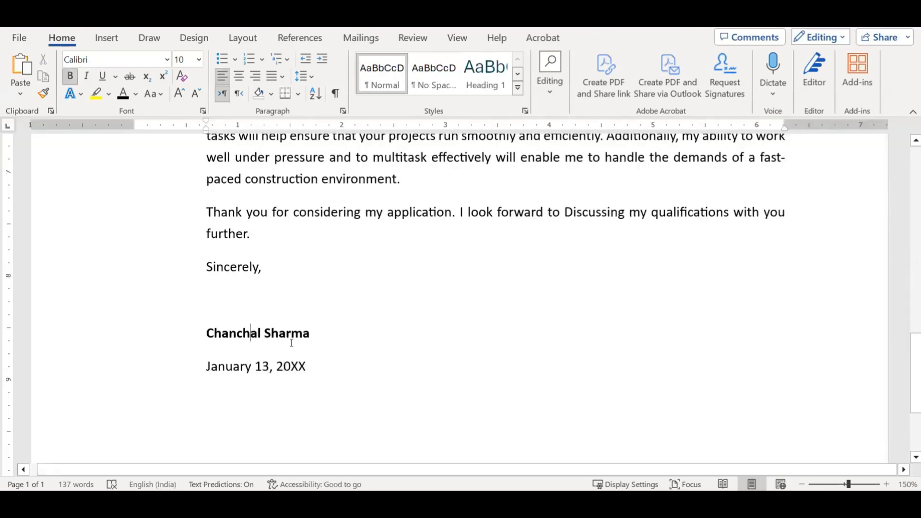
pyautogui.click(251, 332)
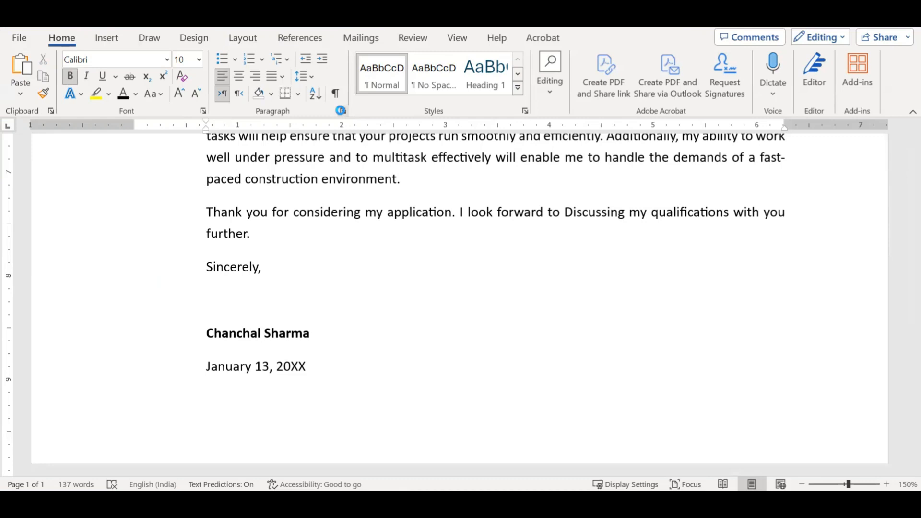
pyautogui.click(343, 110)
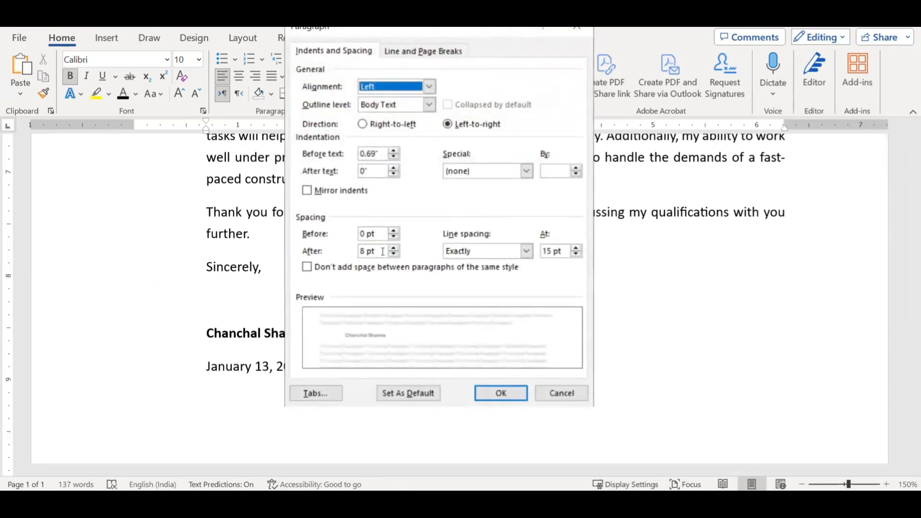
pyautogui.moveTo(379, 251); pyautogui.dragTo(305, 251)
pyautogui.write('0')
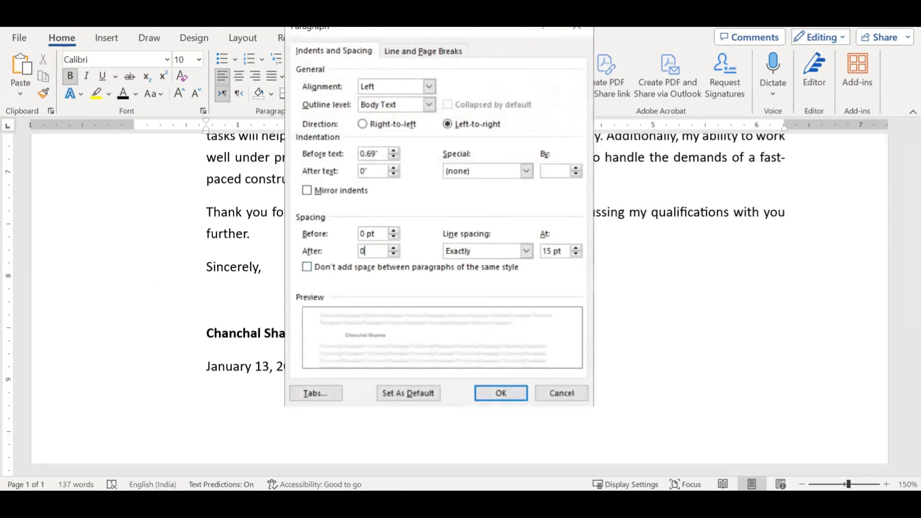
pyautogui.click(514, 393)
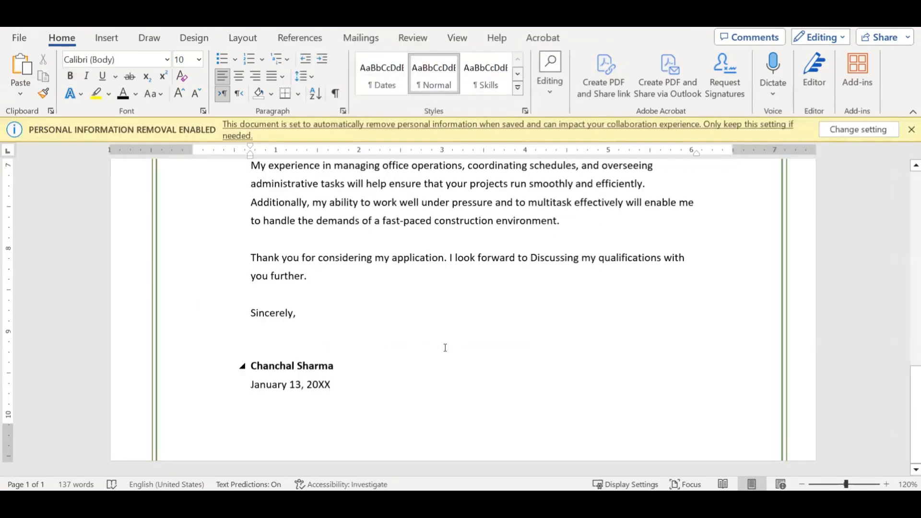
# - Review the original letter's full-page layout from the heading down to the signature date, and dismiss the save dialog without saving
pyautogui.keyDown('ctrl'); pyautogui.scroll(-8, 606, 352); pyautogui.keyUp('ctrl')
pyautogui.scroll(3, 552, 350)
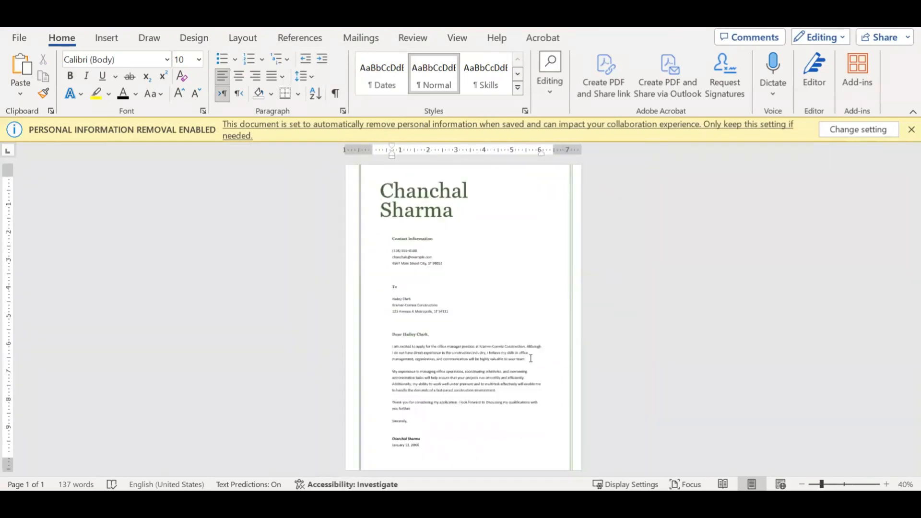
pyautogui.keyDown('ctrl'); pyautogui.scroll(7, 531, 359); pyautogui.keyUp('ctrl')
pyautogui.keyDown('ctrl'); pyautogui.scroll(-9, 532, 348); pyautogui.keyUp('ctrl')
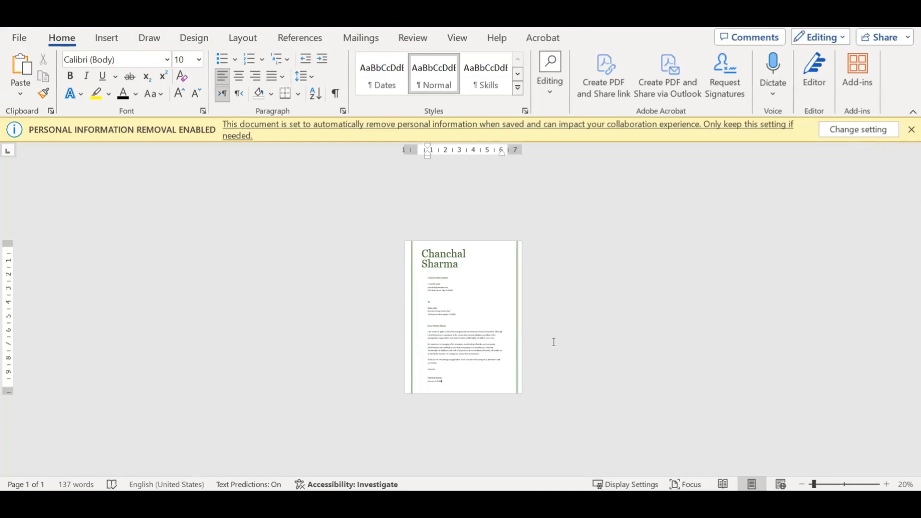
pyautogui.scroll(5, 524, 354)
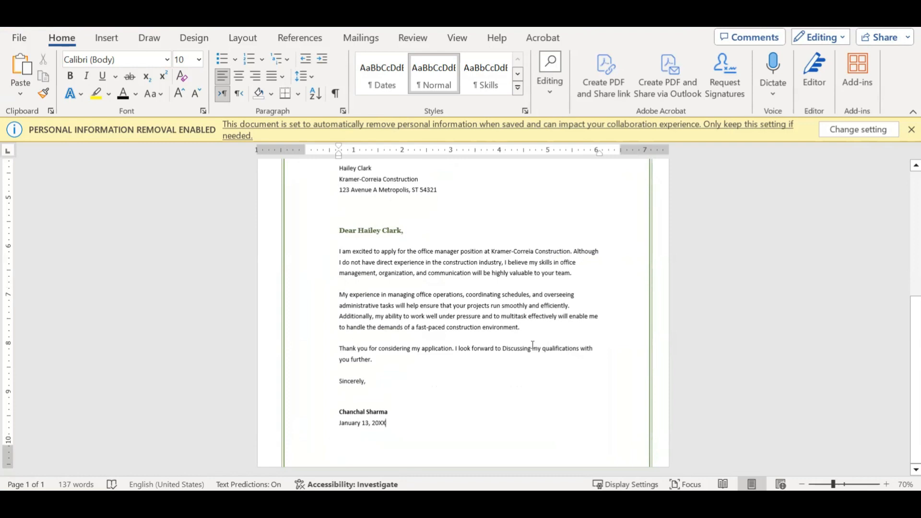
pyautogui.hotkey('ctrl', 's')
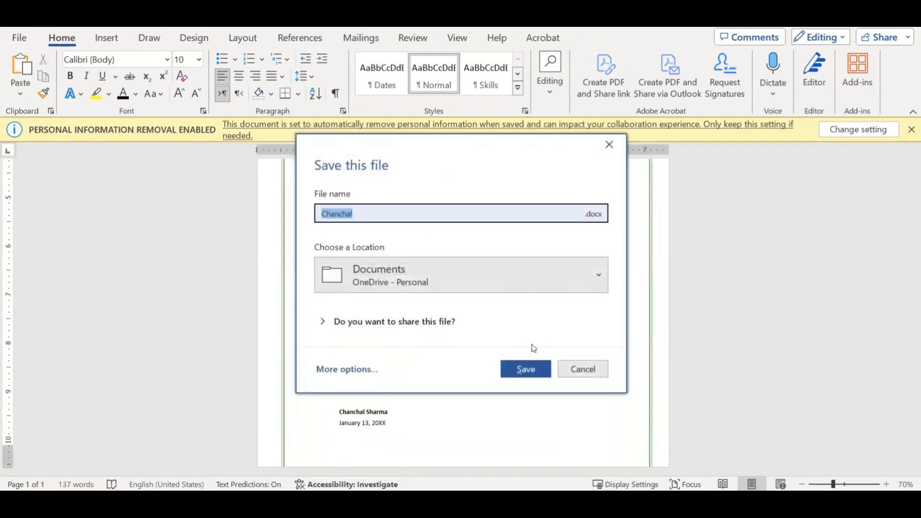
pyautogui.click(584, 370)
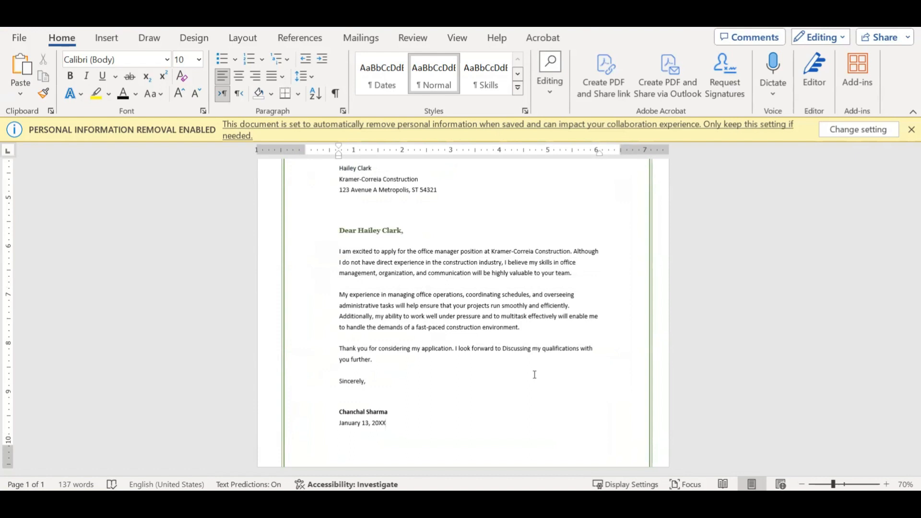
# - Highlight "Sincerely," and the three body paragraphs in the original letter to examine its text blocks
pyautogui.click(416, 399)
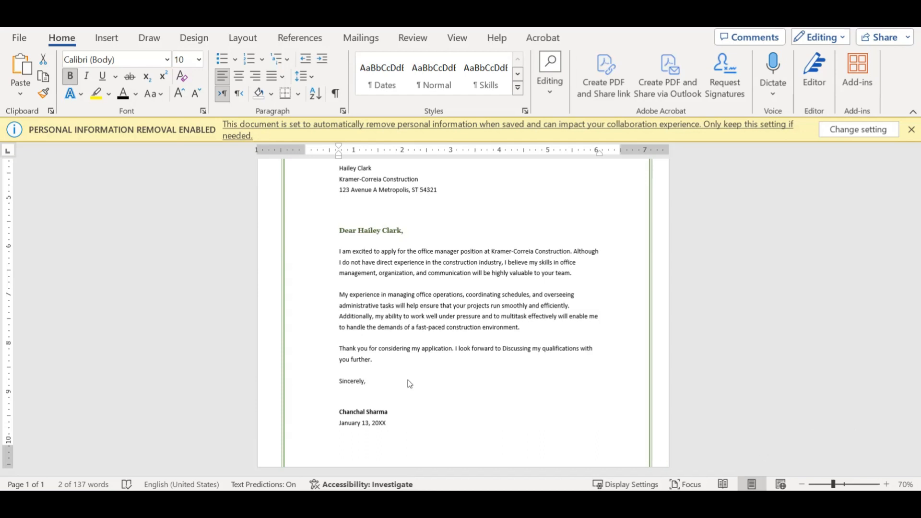
pyautogui.doubleClick(374, 379)
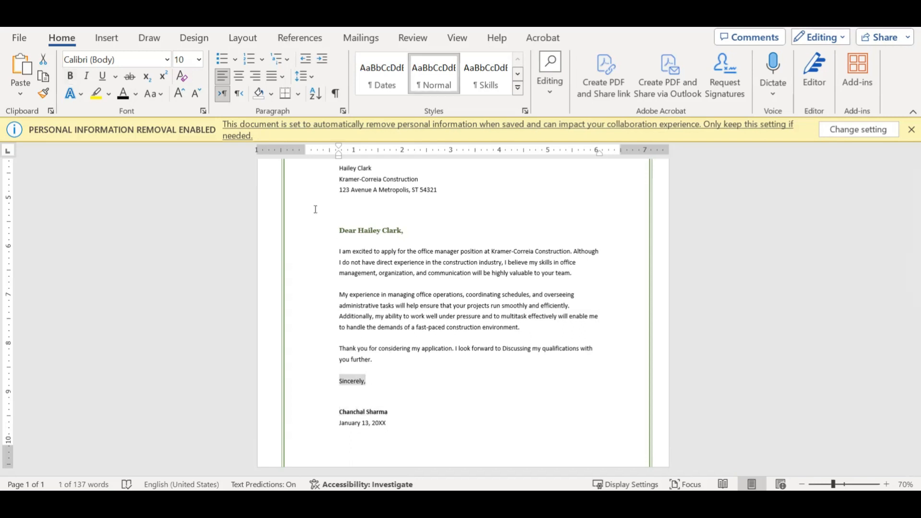
pyautogui.click(356, 304)
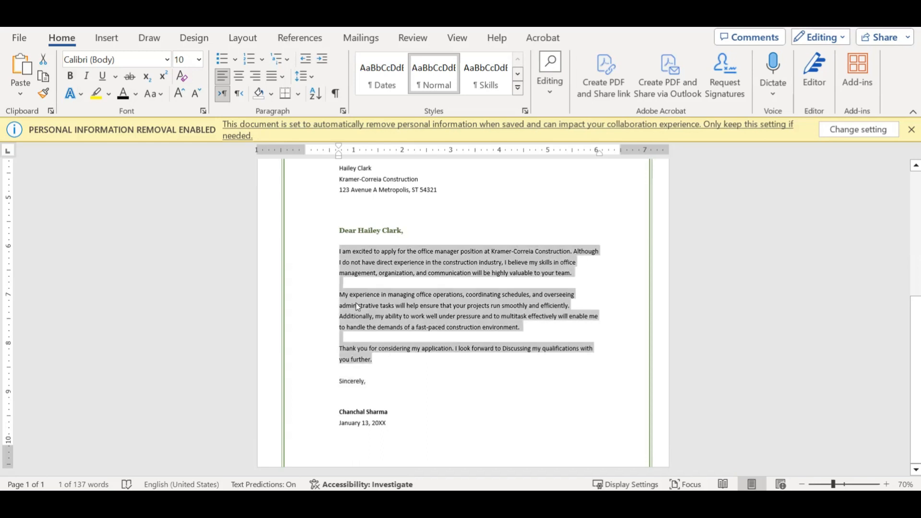
# - Inspect the indents, spacing and line and page break settings of the first body paragraph in the recreated letter
pyautogui.hotkey('alt', 'Tab')
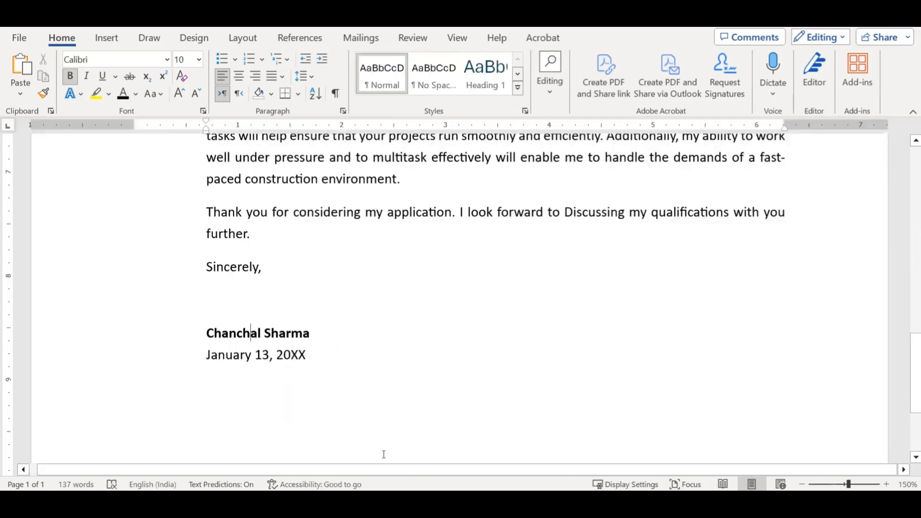
pyautogui.scroll(2, 381, 329)
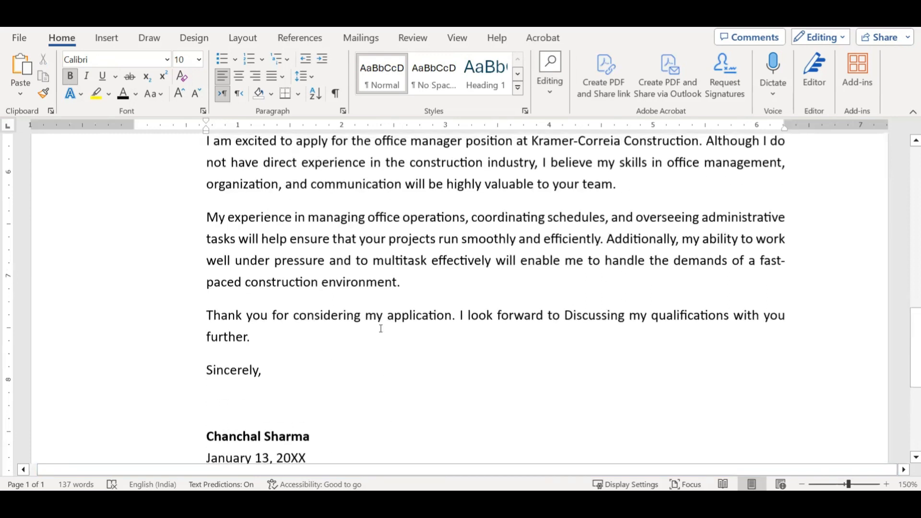
pyautogui.scroll(1, 381, 328)
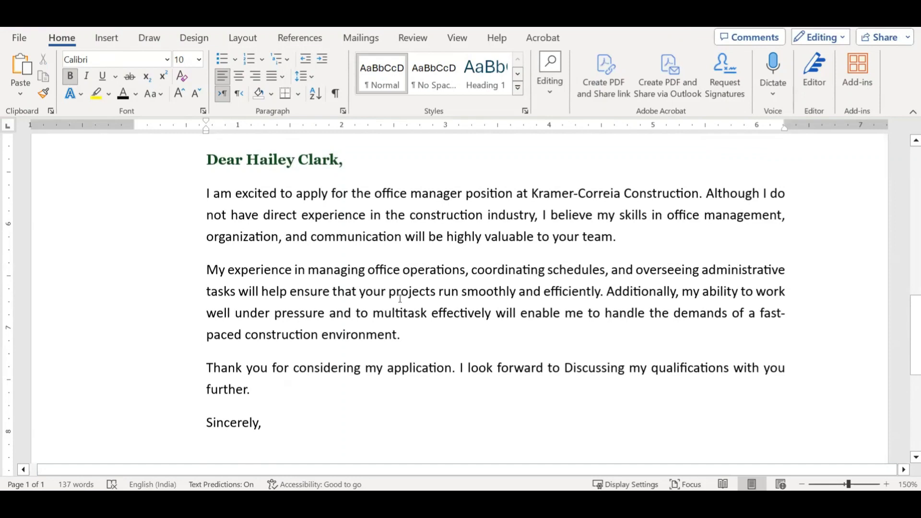
pyautogui.click(345, 297)
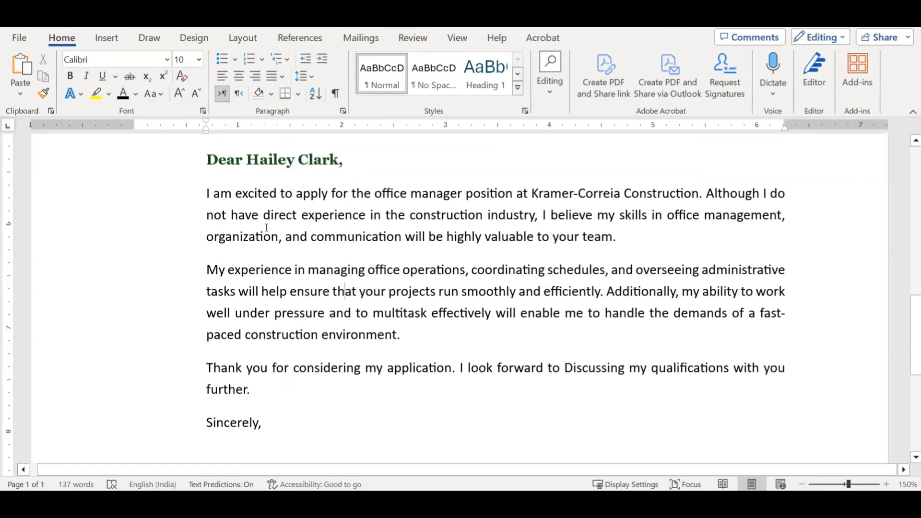
pyautogui.moveTo(208, 194); pyautogui.dragTo(618, 243)
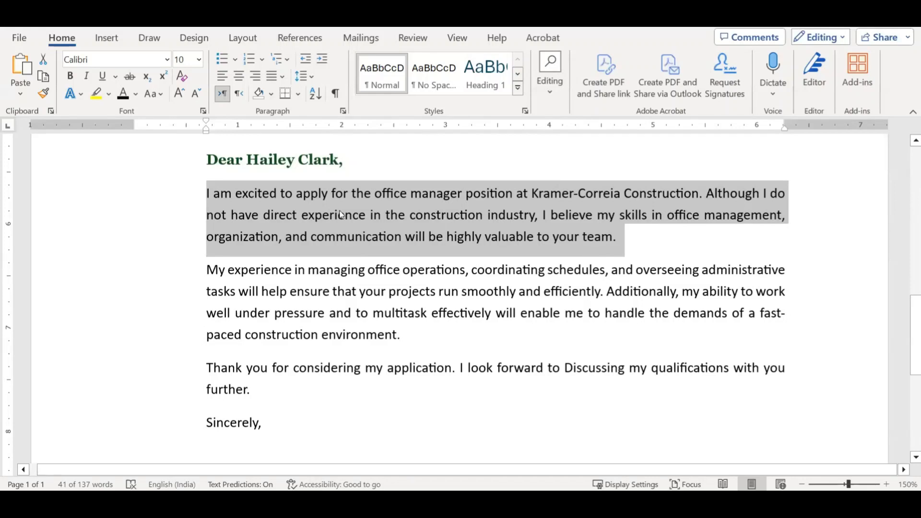
pyautogui.click(343, 111)
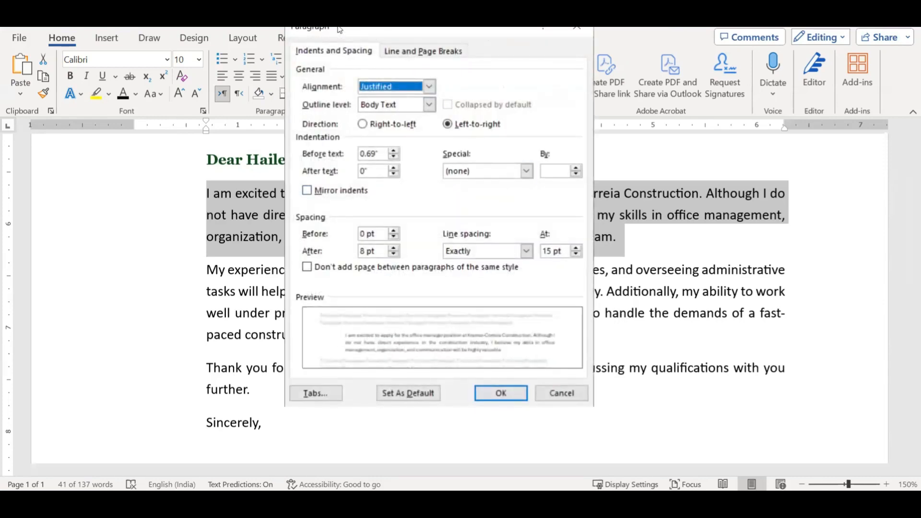
pyautogui.moveTo(326, 38); pyautogui.dragTo(169, 106)
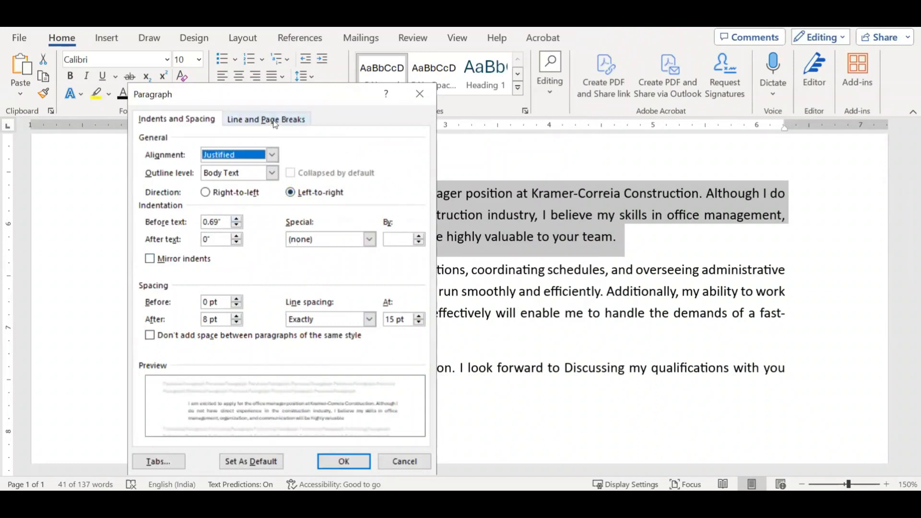
pyautogui.moveTo(269, 98); pyautogui.dragTo(188, 138)
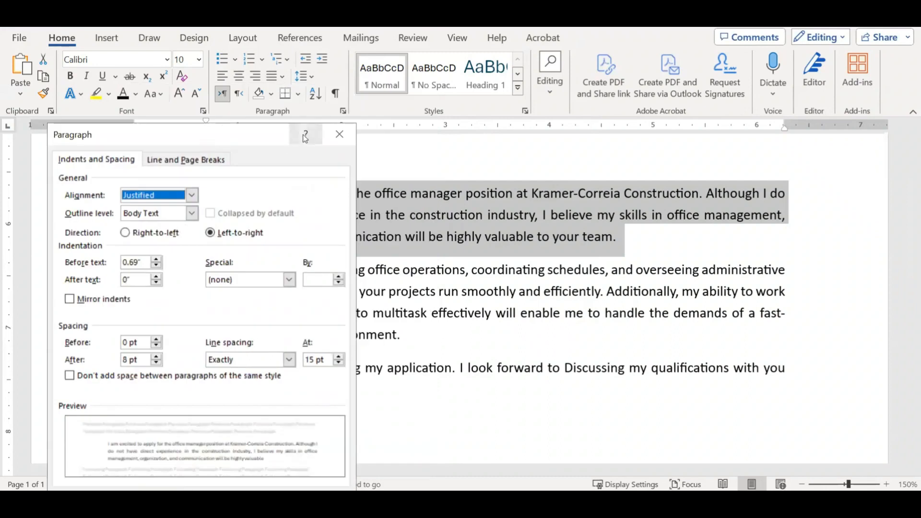
pyautogui.click(209, 160)
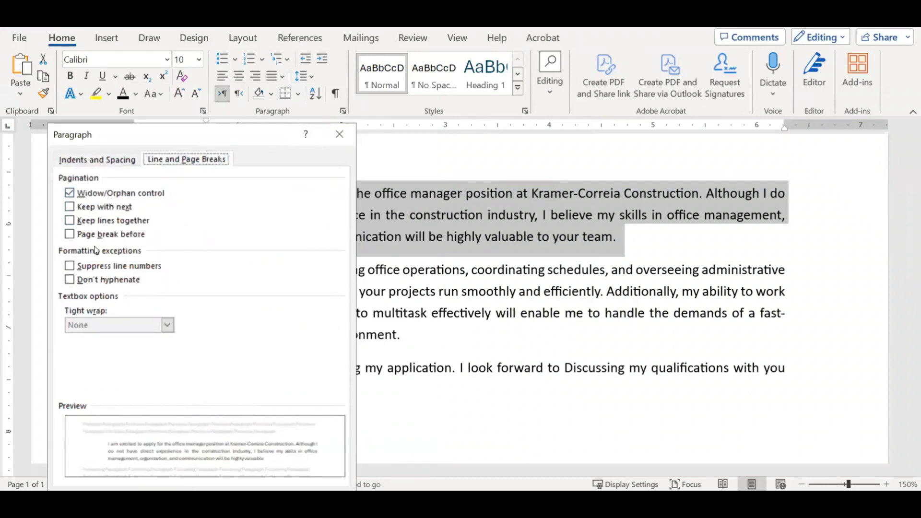
pyautogui.click(339, 134)
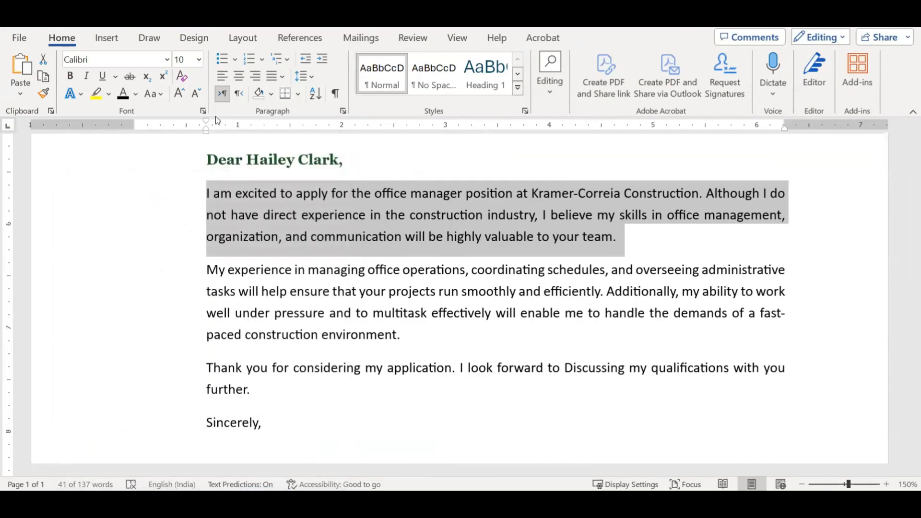
# - Inspect the first body paragraph's font settings and character spacing options, leaving them as they are
pyautogui.click(204, 111)
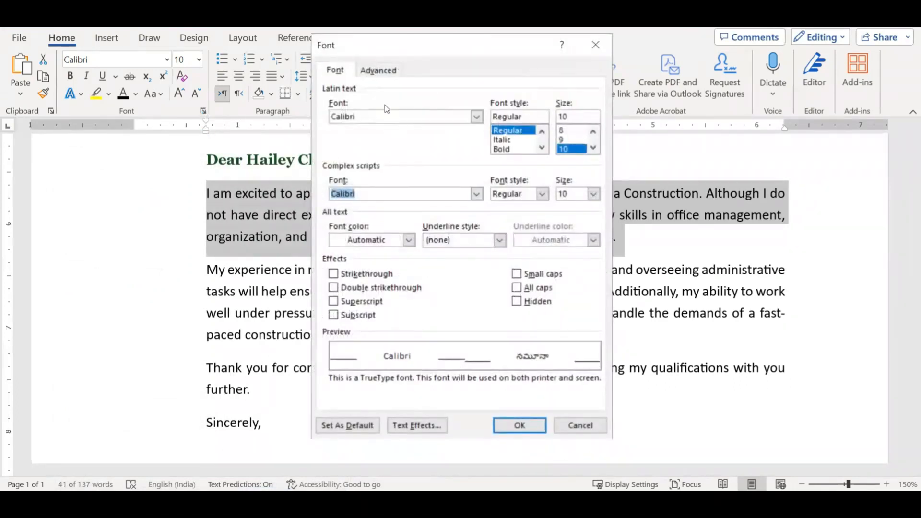
pyautogui.moveTo(365, 48); pyautogui.dragTo(199, 92)
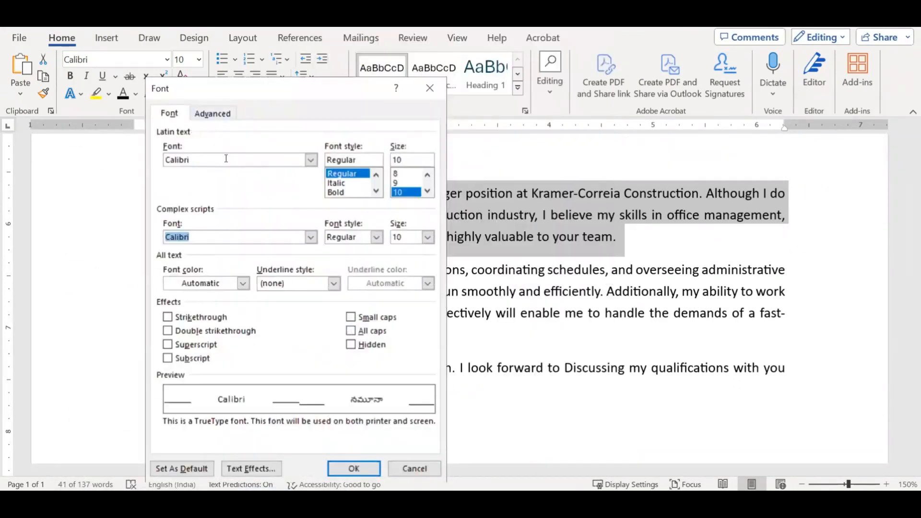
pyautogui.click(213, 113)
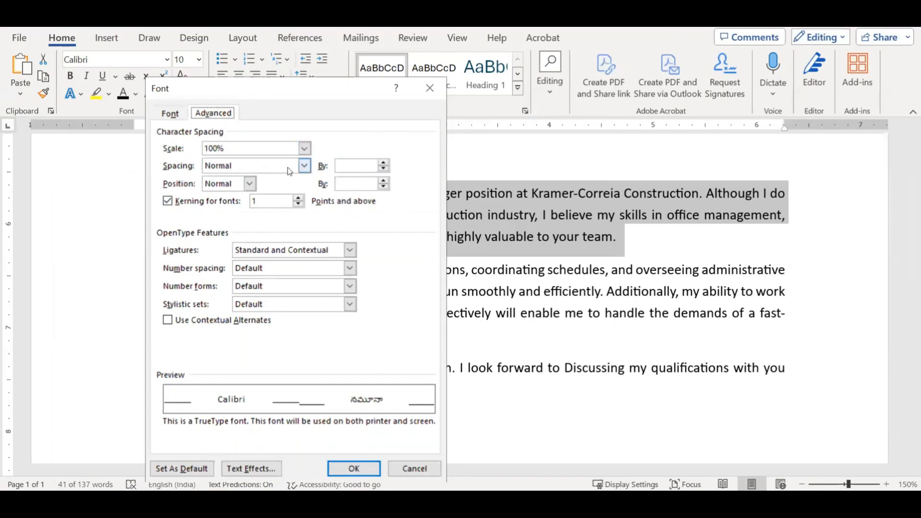
pyautogui.click(305, 166)
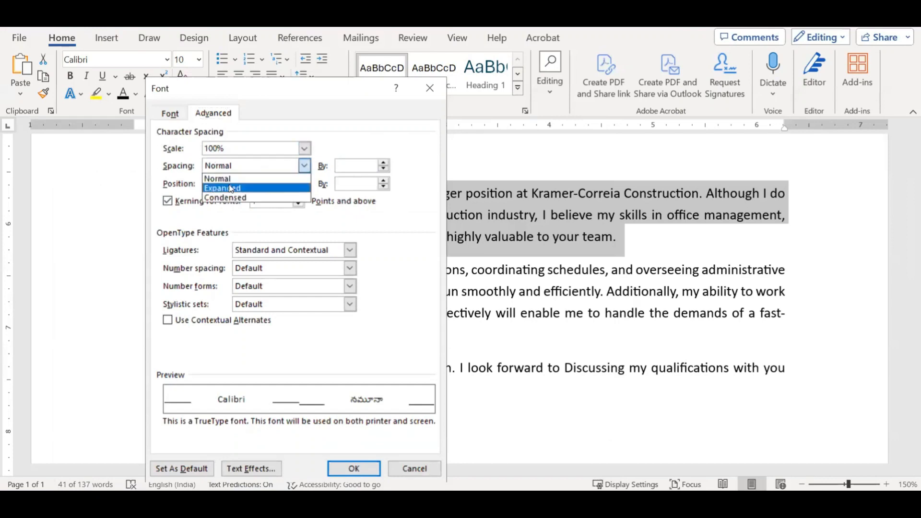
pyautogui.click(340, 150)
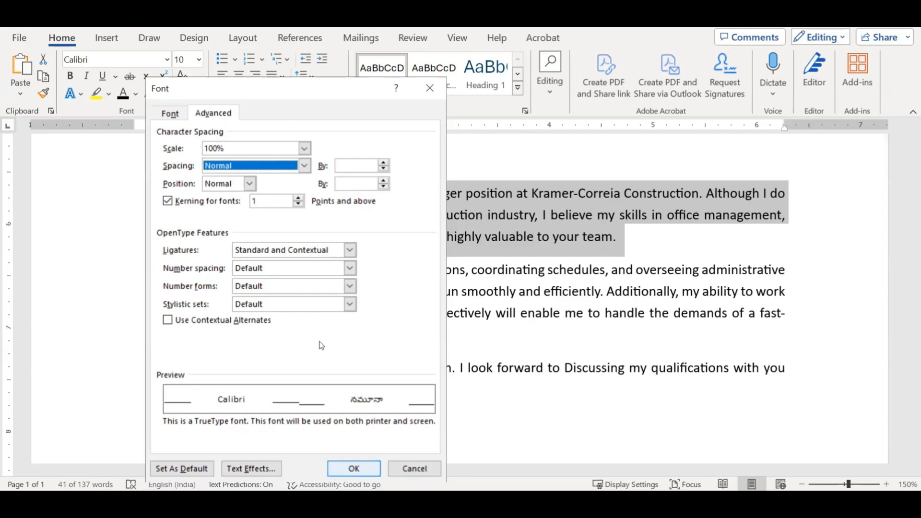
pyautogui.press('Escape')
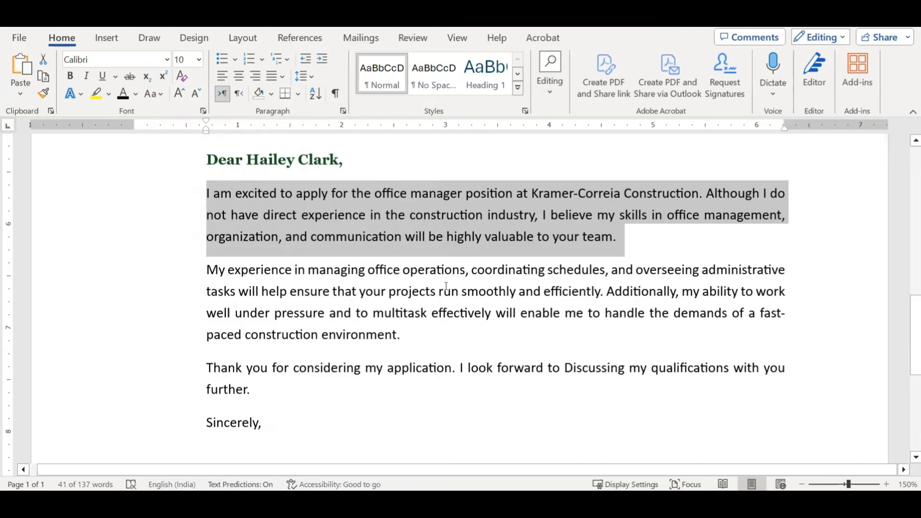
# - Copy the "My experience in managing office operations" paragraph and add a new page after the signature date
pyautogui.moveTo(413, 336)
pyautogui.mouseDown()
pyautogui.moveTo(208, 290)
pyautogui.moveTo(212, 272)
pyautogui.mouseUp()
pyautogui.hotkey('ctrl', 'c')
pyautogui.scroll(-3, 452, 332)
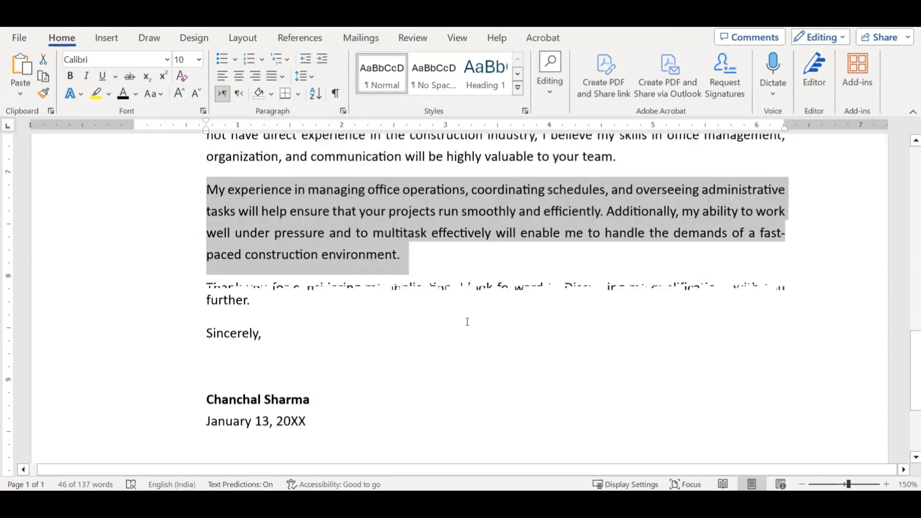
pyautogui.click(410, 350)
pyautogui.scroll(-3, 394, 336)
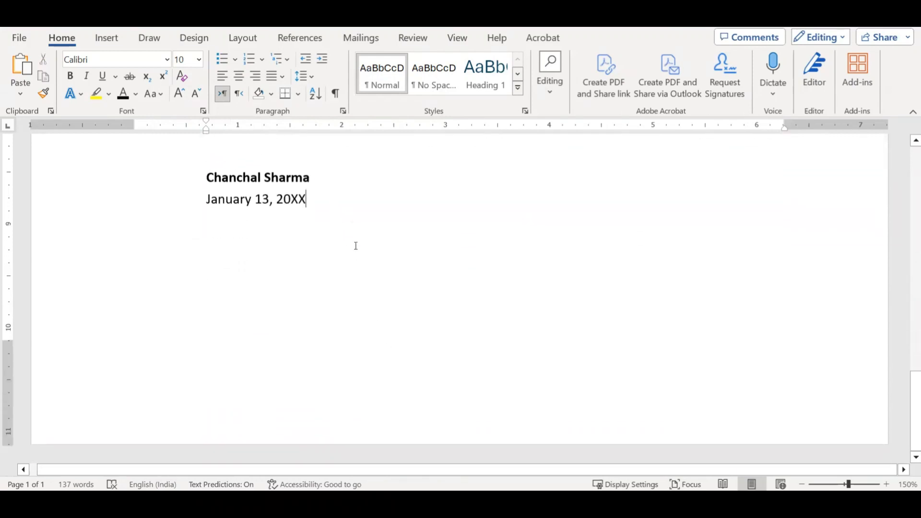
pyautogui.scroll(-2, 361, 256)
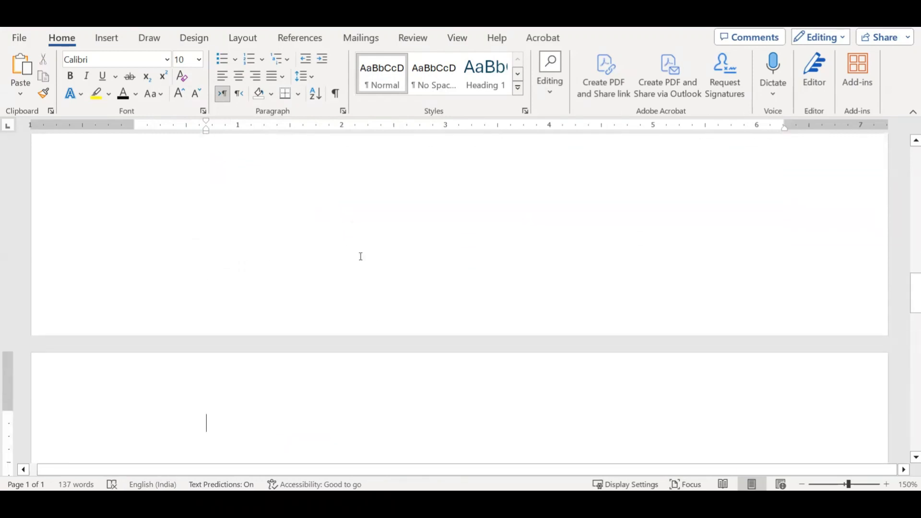
pyautogui.scroll(-6, 361, 256)
pyautogui.hotkey('ctrl', 'Return')
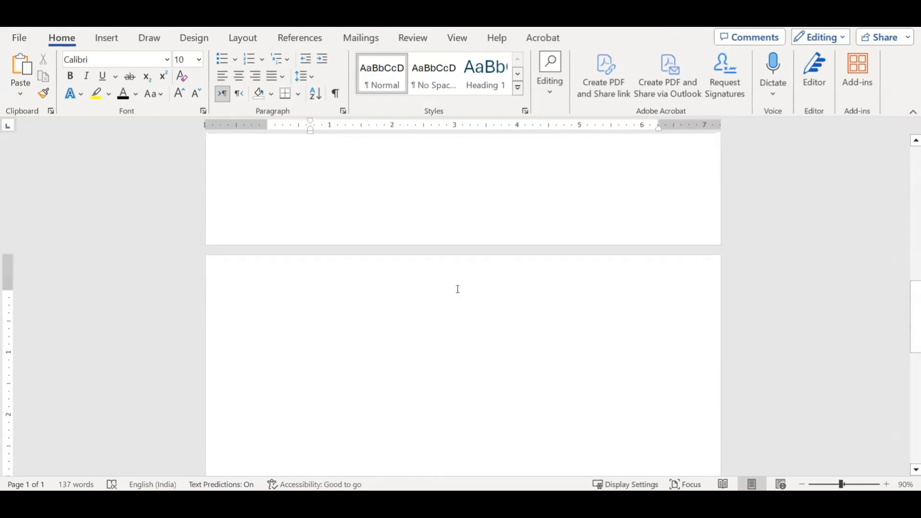
# - Paste the copied paragraph on the new page and remove the empty line below it
pyautogui.hotkey('ctrl', 'v')
pyautogui.press('BackSpace')
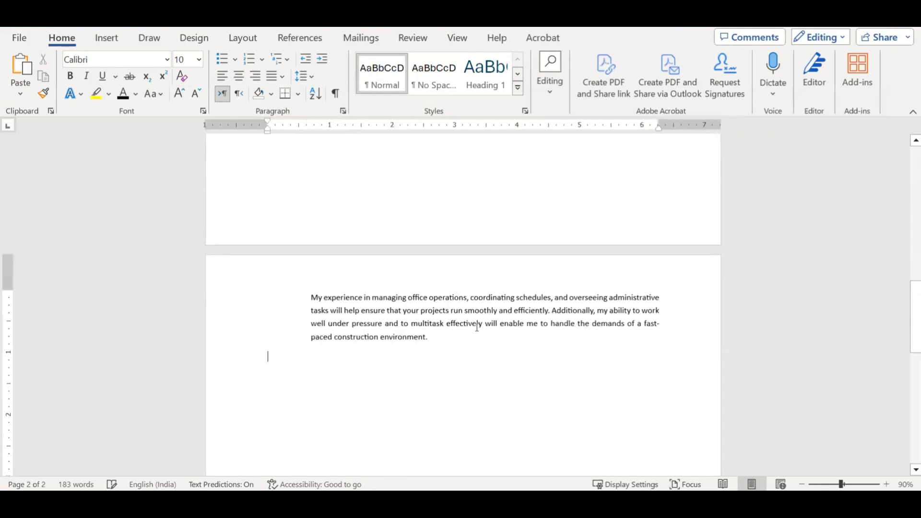
pyautogui.press('BackSpace')
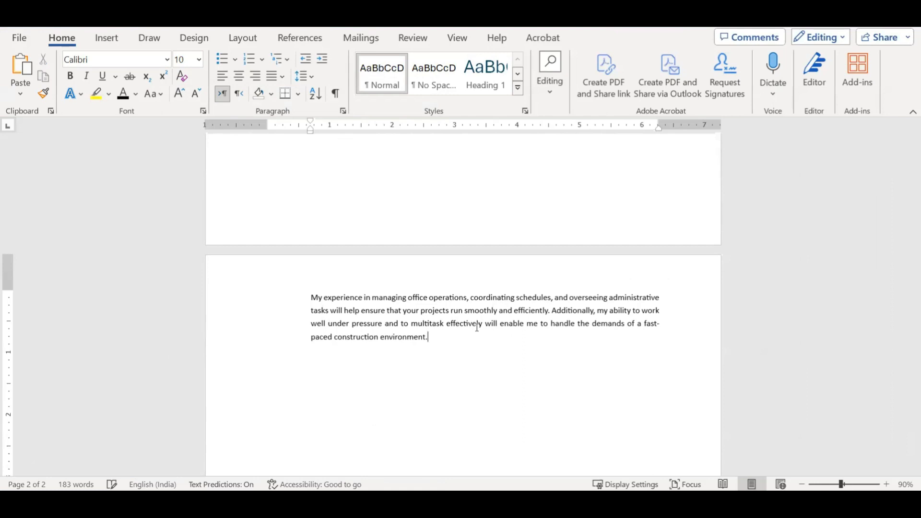
# - Move the pasted paragraph's left indent to about 1.7 inches and its right indent to about 3.1 inches on the ruler
pyautogui.moveTo(425, 338); pyautogui.dragTo(305, 297)
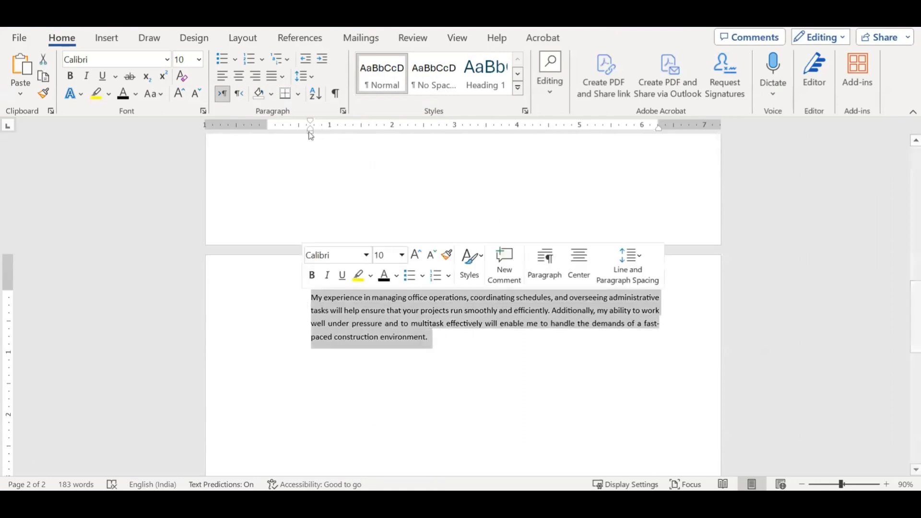
pyautogui.moveTo(346, 139); pyautogui.dragTo(373, 140)
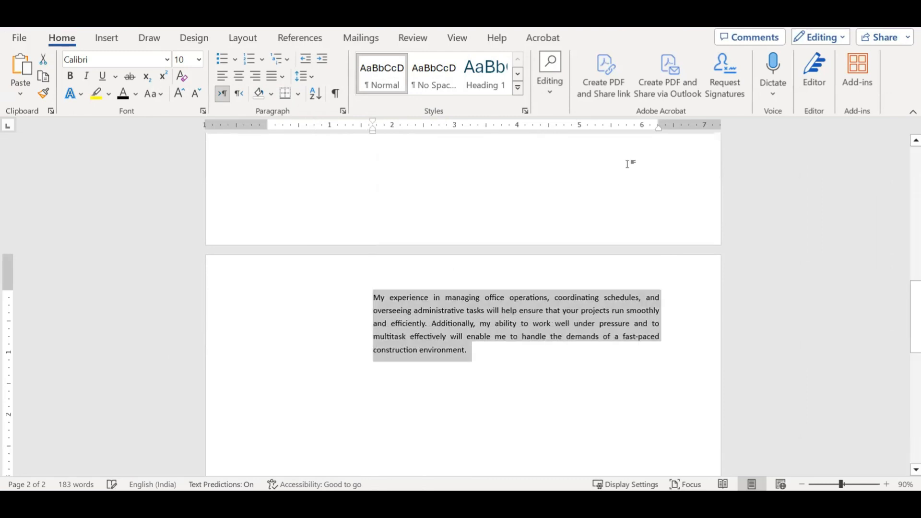
pyautogui.moveTo(660, 135)
pyautogui.mouseDown()
pyautogui.moveTo(550, 133)
pyautogui.moveTo(447, 113)
pyautogui.moveTo(464, 114)
pyautogui.mouseUp()
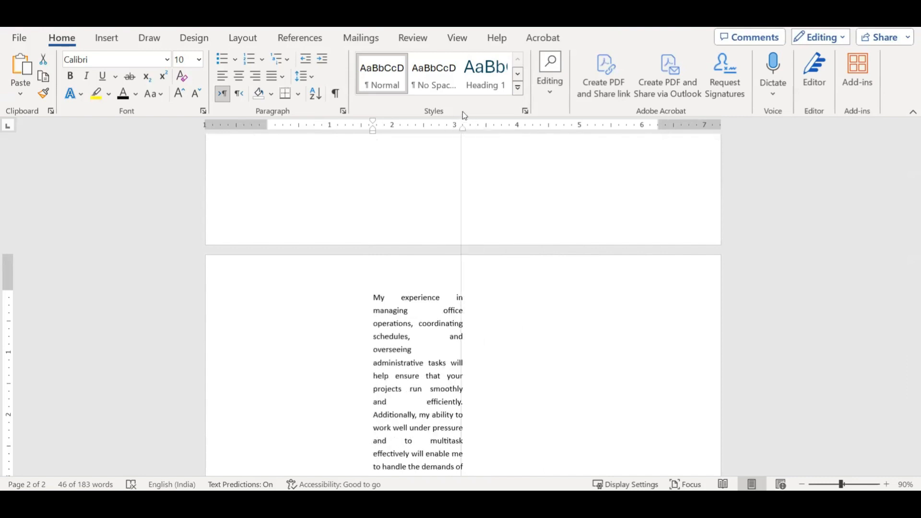
# - Increase the pasted paragraph's font size to 14
pyautogui.scroll(-3, 468, 268)
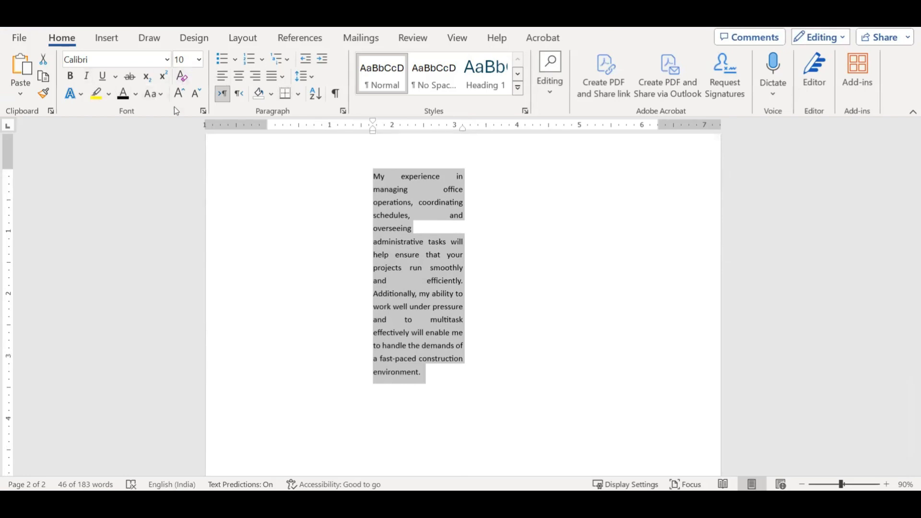
pyautogui.click(183, 97)
pyautogui.click(182, 97)
pyautogui.click(182, 96)
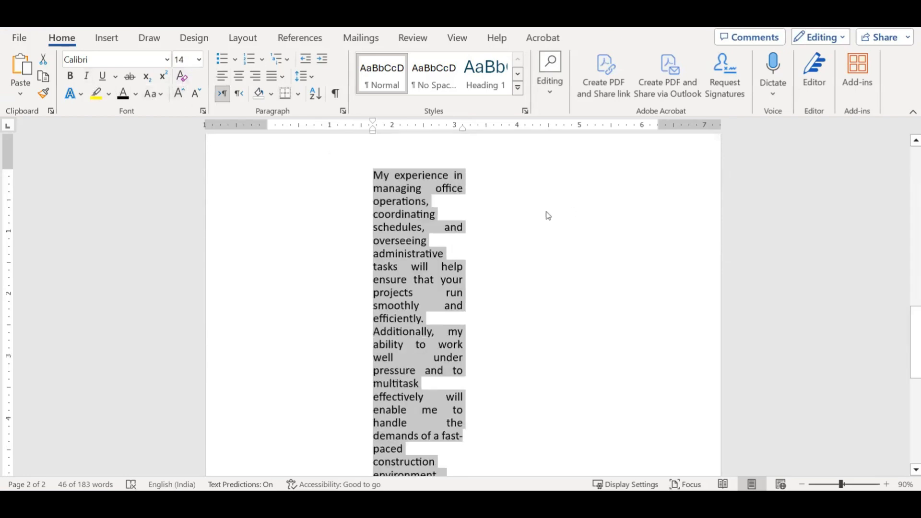
# - Turn off the pasted paragraph's justified alignment and apply Justify to it again
pyautogui.click(282, 81)
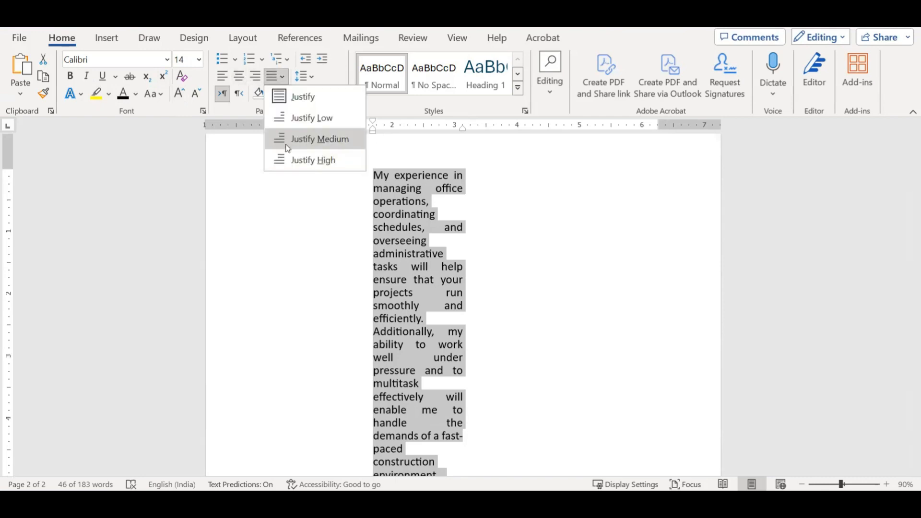
pyautogui.click(288, 96)
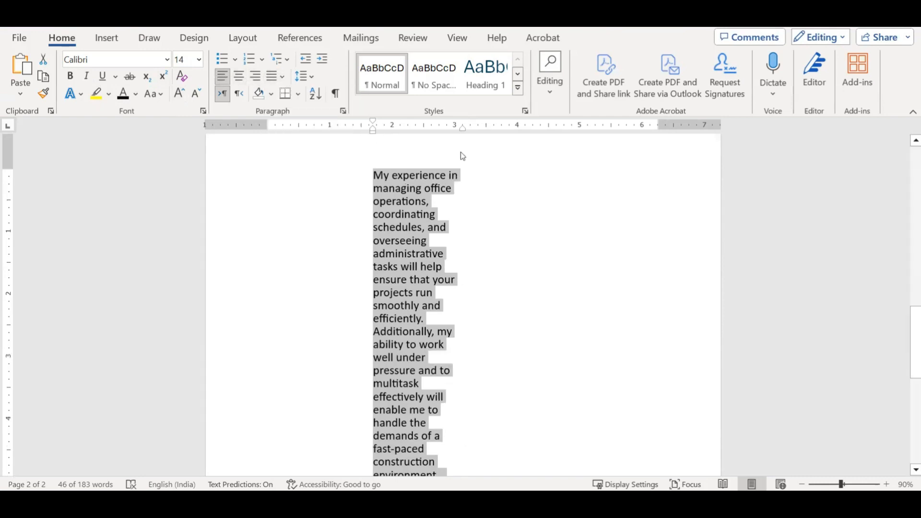
pyautogui.click(283, 78)
pyautogui.click(286, 97)
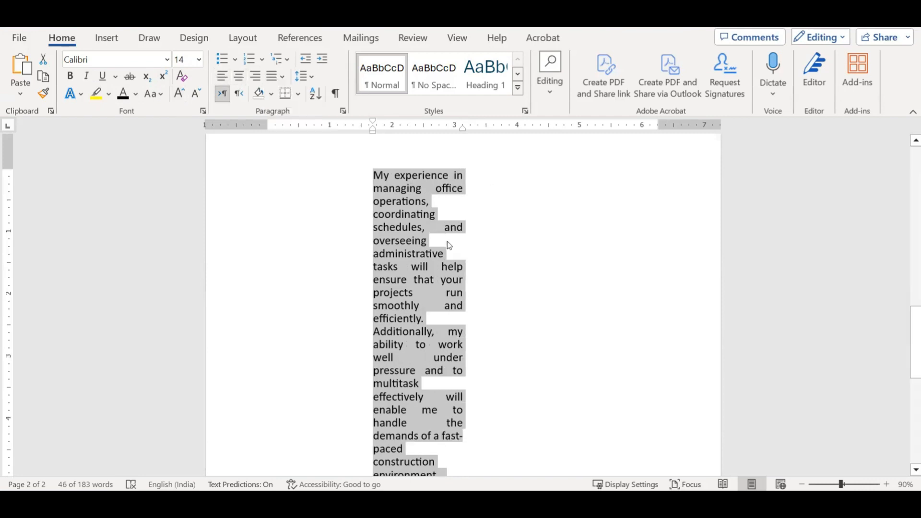
pyautogui.scroll(-2, 478, 275)
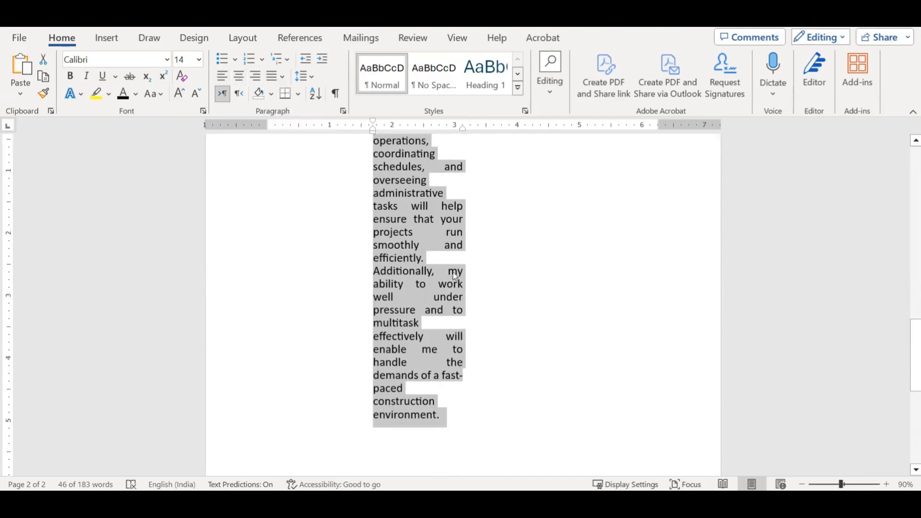
pyautogui.scroll(2, 455, 276)
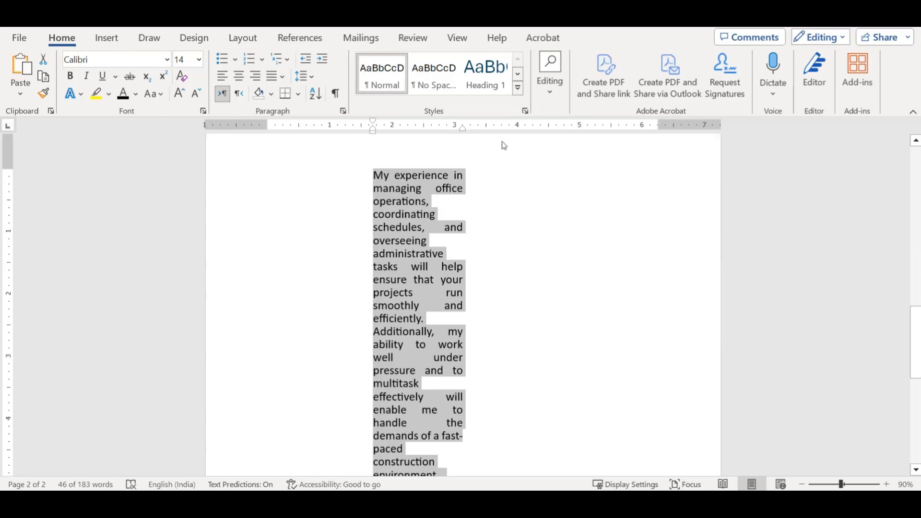
# - Widen the pasted paragraph by moving its left indent to about 1.1 inches and its right indent to about 4.4 inches
pyautogui.moveTo(464, 129); pyautogui.dragTo(499, 134)
pyautogui.moveTo(376, 133); pyautogui.dragTo(338, 134)
pyautogui.moveTo(498, 133); pyautogui.dragTo(547, 139)
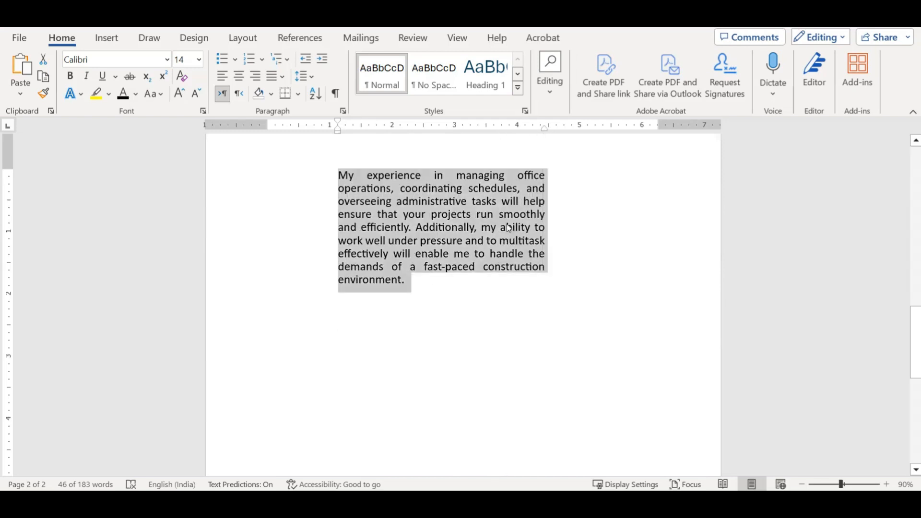
# - Insert manual line breaks in the pasted paragraph before "tasks", "efficiently", "me to handle" and "of a fast-paced"
pyautogui.click(473, 201)
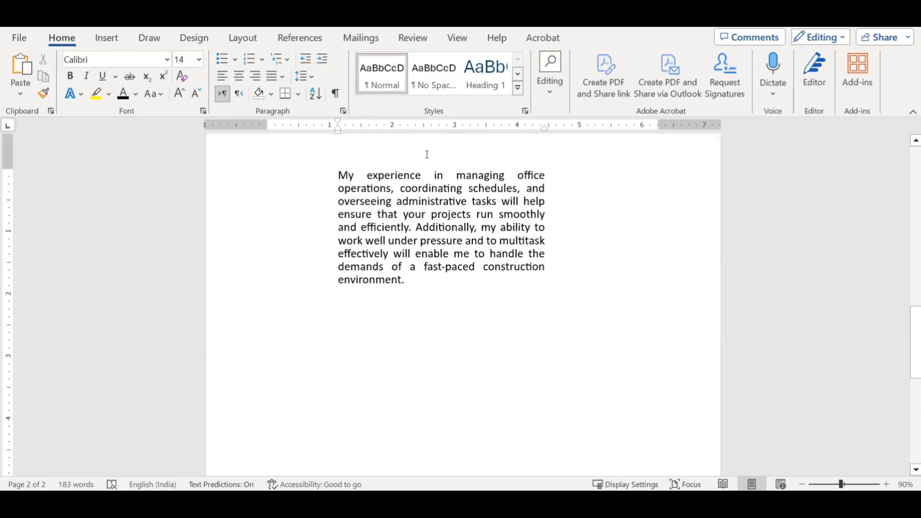
pyautogui.hotkey('shift', 'Return')
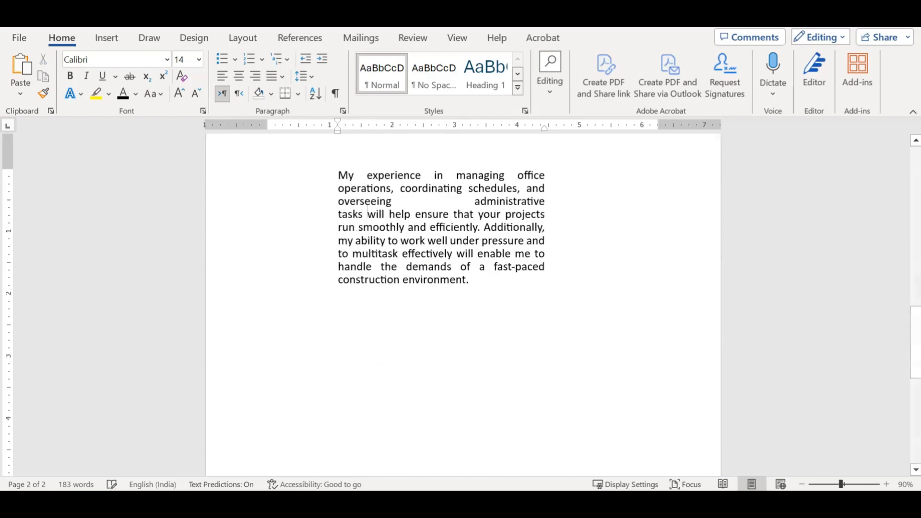
pyautogui.press('Right')
pyautogui.press('Right')
pyautogui.press('Right')
pyautogui.press('Right')
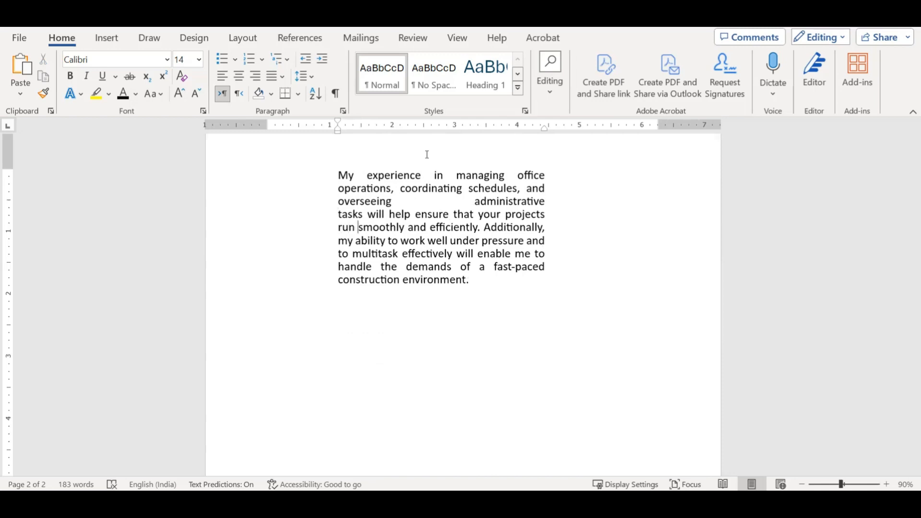
pyautogui.hotkey('shift', 'Return')
pyautogui.press('Down')
pyautogui.press('Down')
pyautogui.hotkey('ctrl', 'Right')
pyautogui.hotkey('ctrl', 'Right')
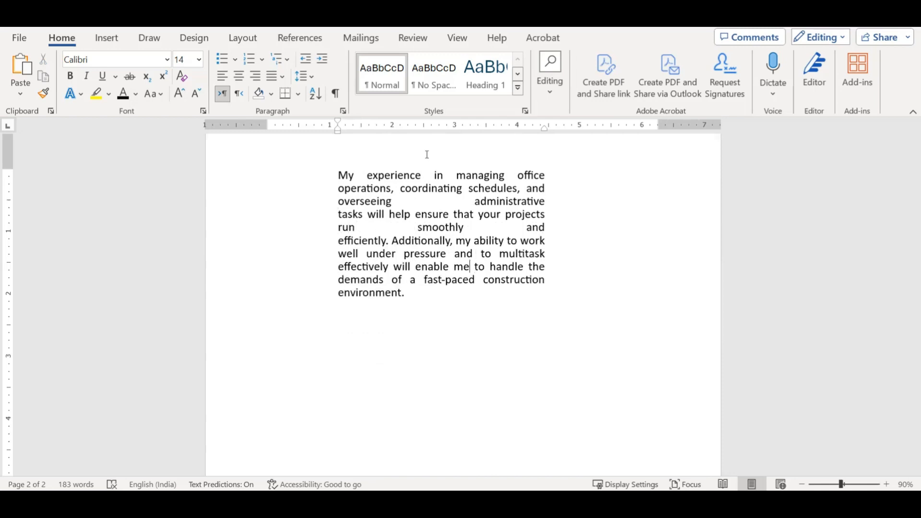
pyautogui.hotkey('shift', 'Return')
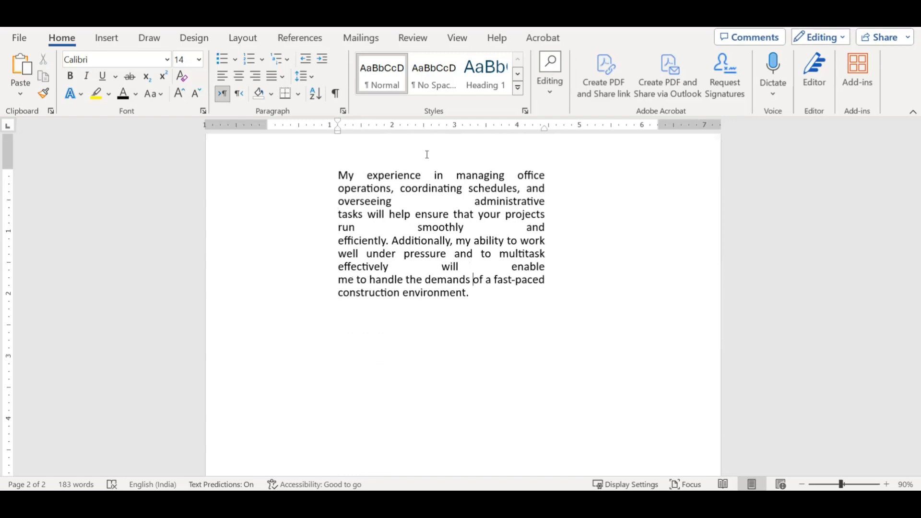
pyautogui.hotkey('shift', 'Return')
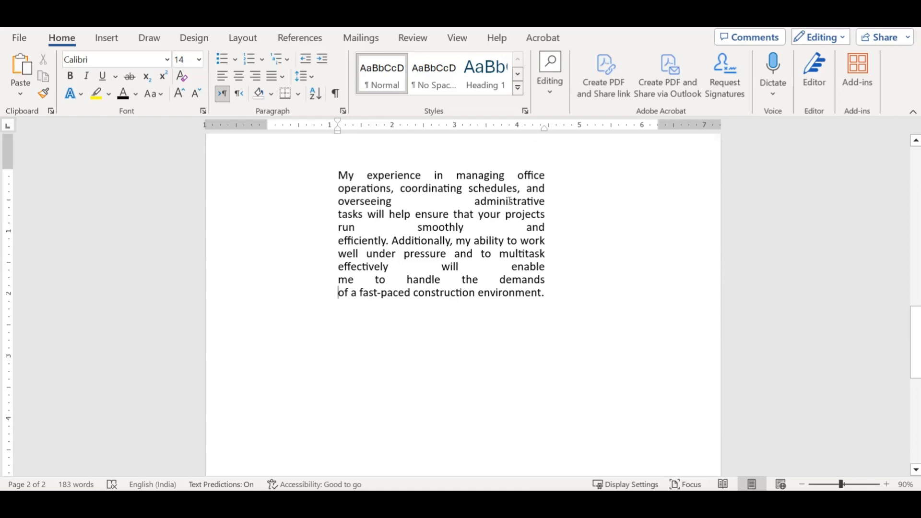
# - Remove the four manual line breaks from the pasted paragraph and place the cursor at its end
pyautogui.click(339, 214)
pyautogui.press('BackSpace')
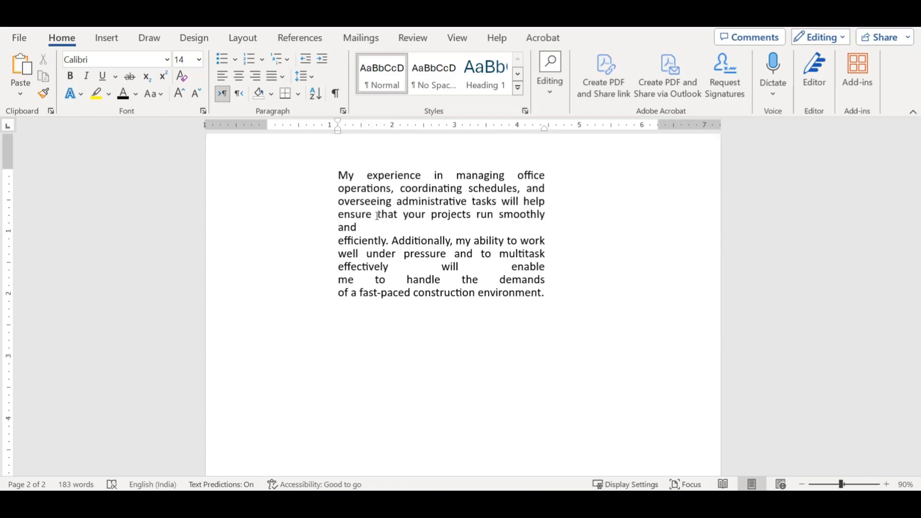
pyautogui.click(340, 242)
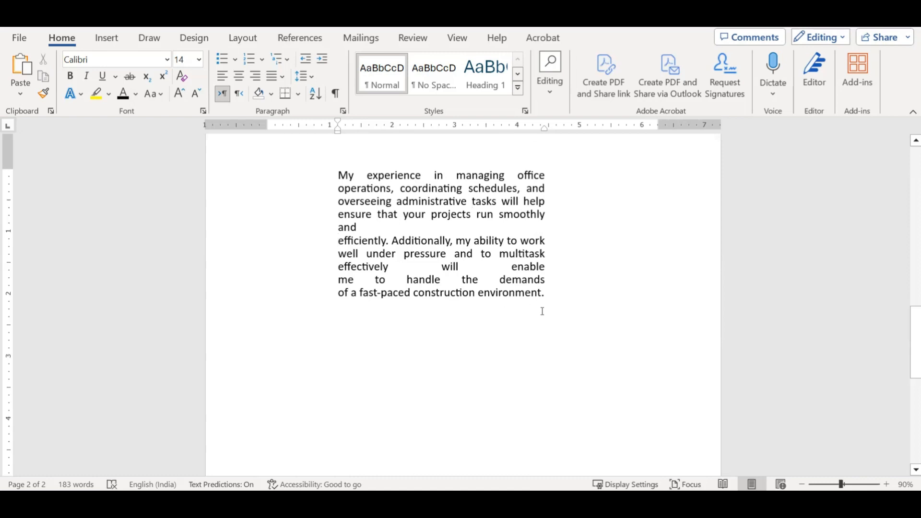
pyautogui.press('BackSpace')
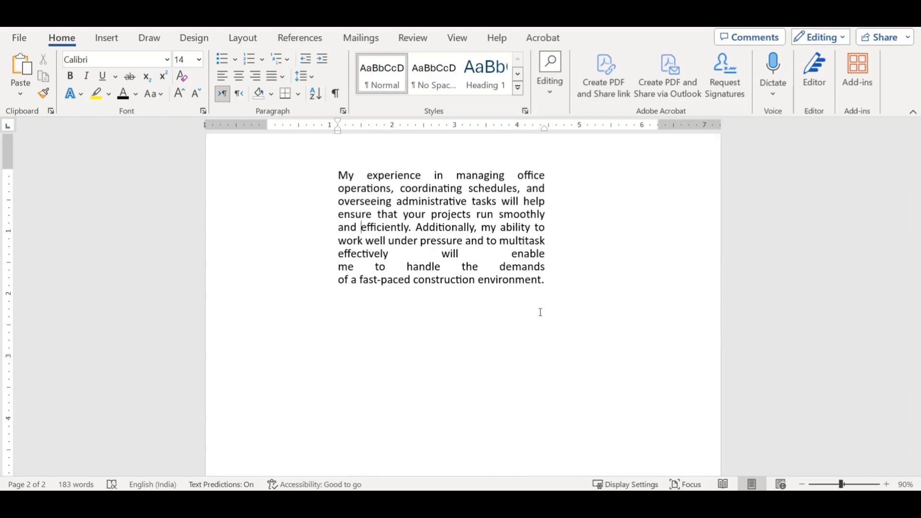
pyautogui.click(339, 268)
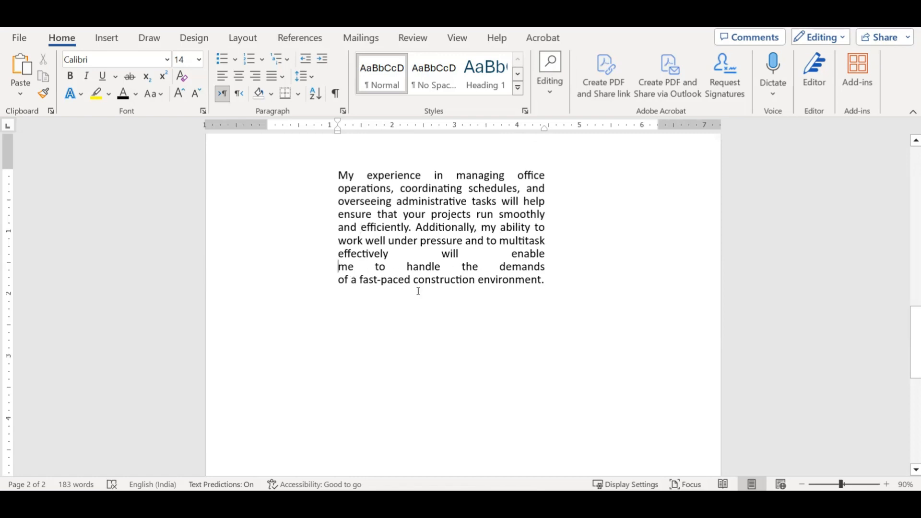
pyautogui.press('BackSpace')
pyautogui.click(339, 281)
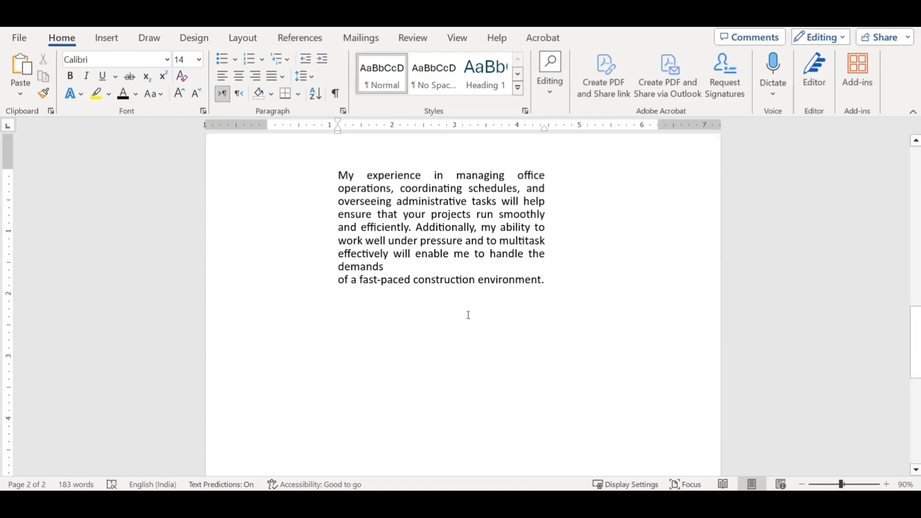
pyautogui.press('BackSpace')
pyautogui.press('Left')
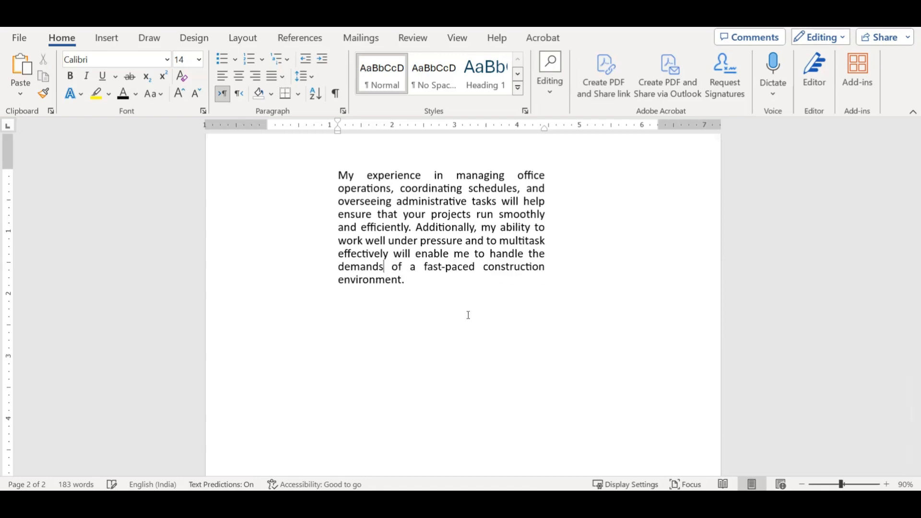
pyautogui.press('Down')
pyautogui.press('End')
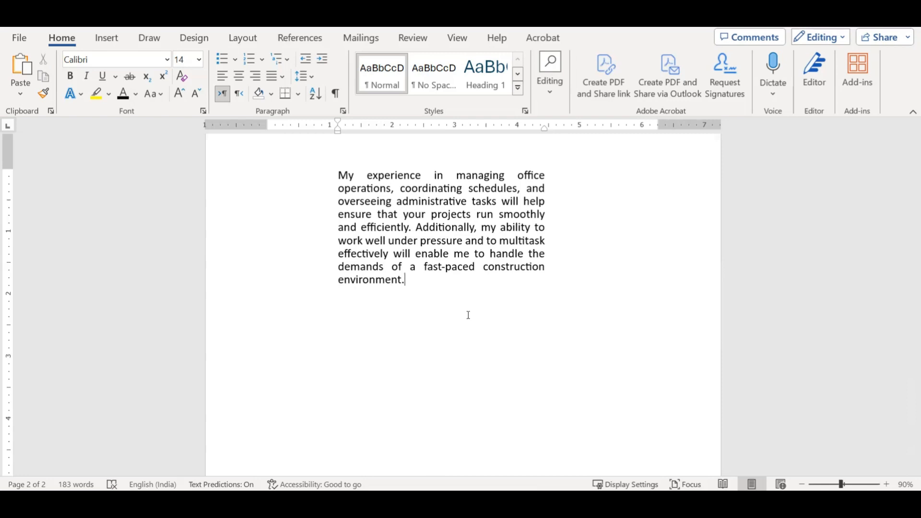
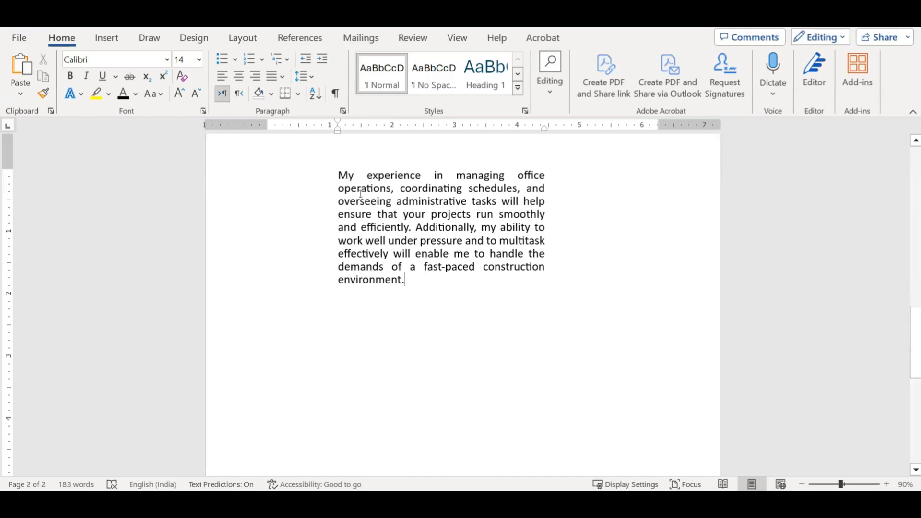
# - Select the opening words "My experience" and the whole first sentence of the pasted paragraph in turn, clearing each selection
pyautogui.scroll(2, 365, 189)
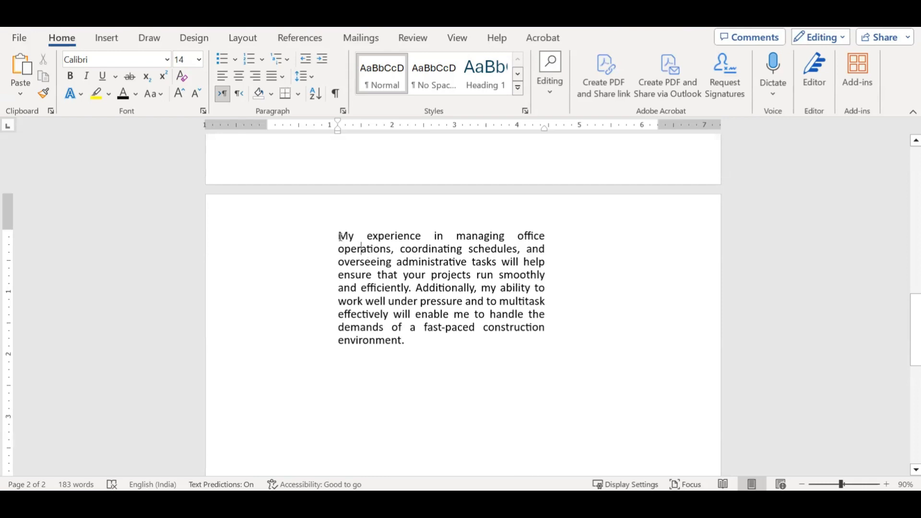
pyautogui.moveTo(339, 235); pyautogui.dragTo(404, 233)
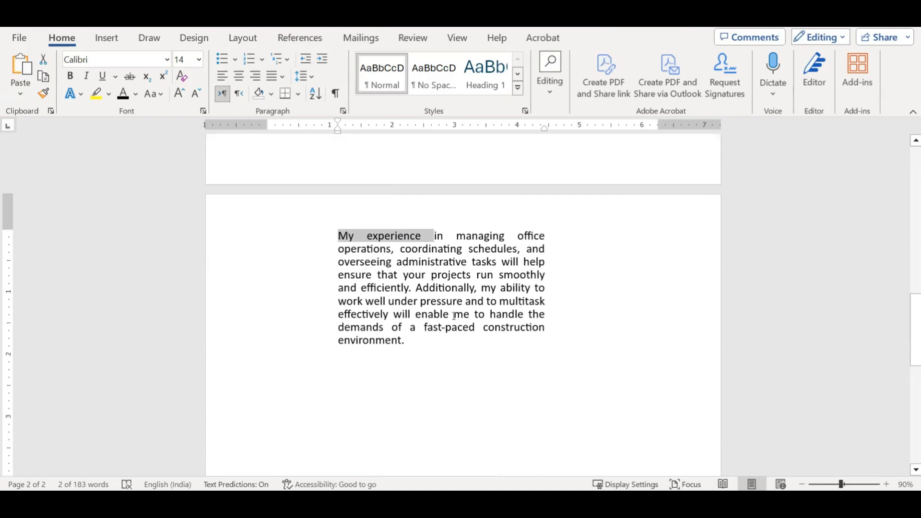
pyautogui.click(464, 289)
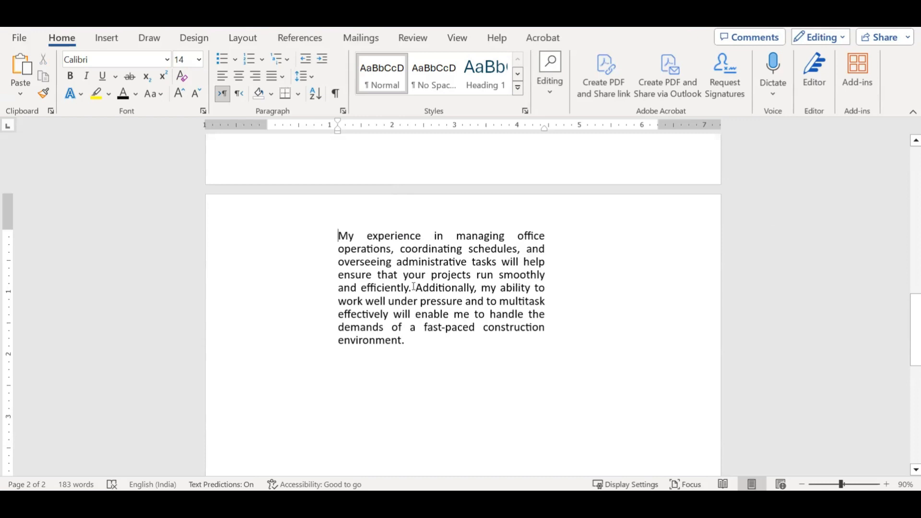
pyautogui.keyDown('shift'); pyautogui.click(408, 288); pyautogui.keyUp('shift')
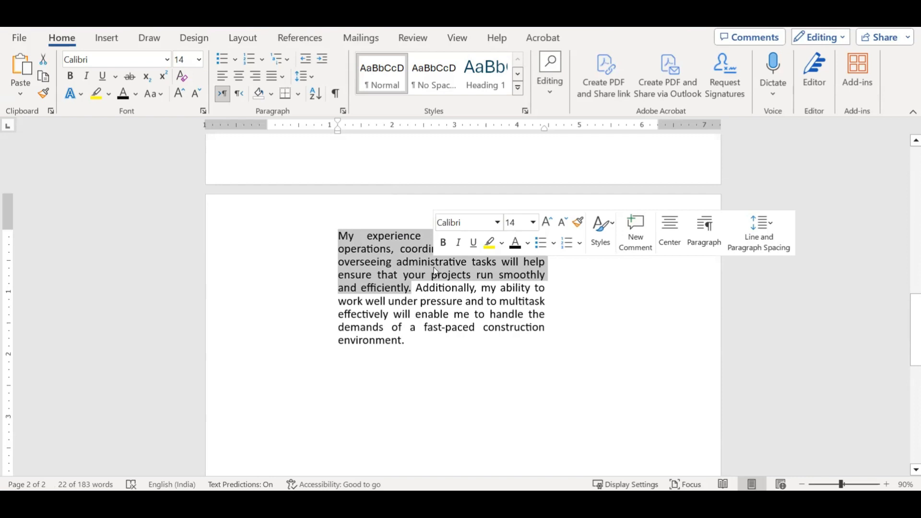
pyautogui.click(400, 267)
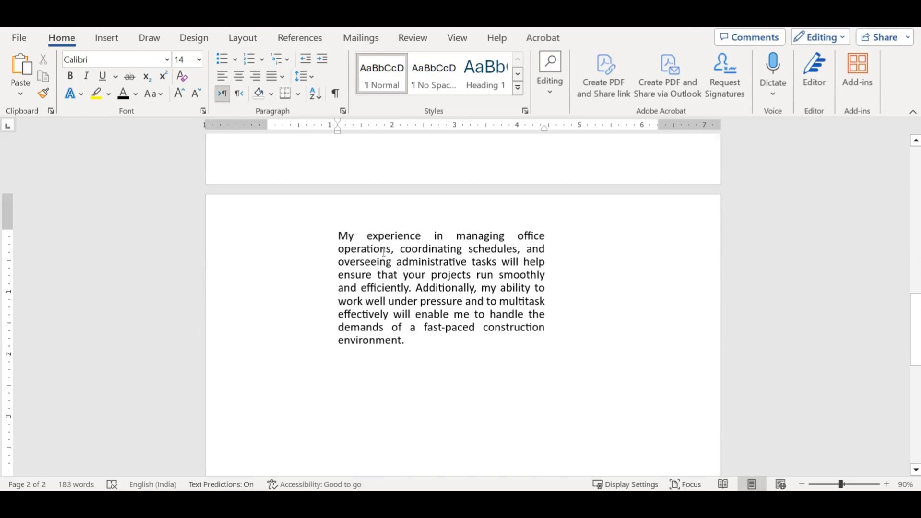
# - Make "My experience", "administrative tasks", "Additionally," and "will enable" bold and dark red in one multiple selection, and clear the selection
pyautogui.click(339, 236)
pyautogui.moveTo(339, 237); pyautogui.dragTo(433, 237)
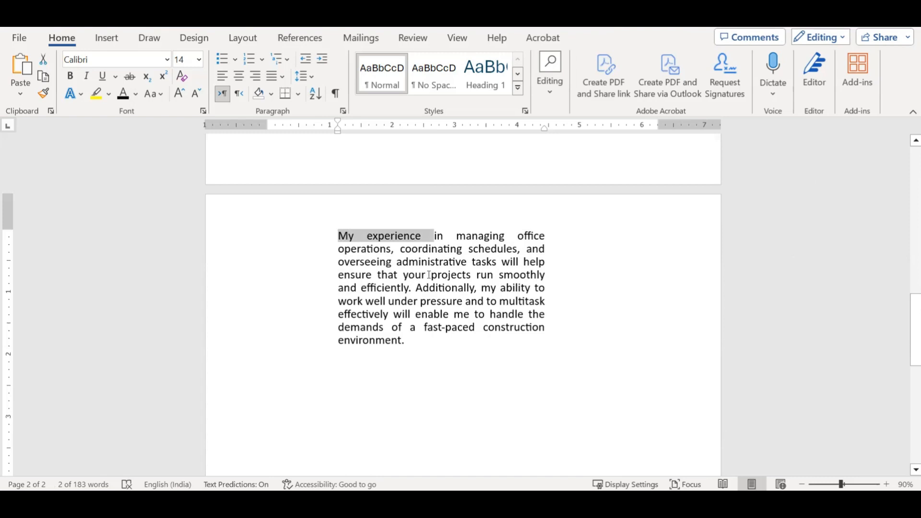
pyautogui.moveTo(397, 262); pyautogui.dragTo(500, 262)
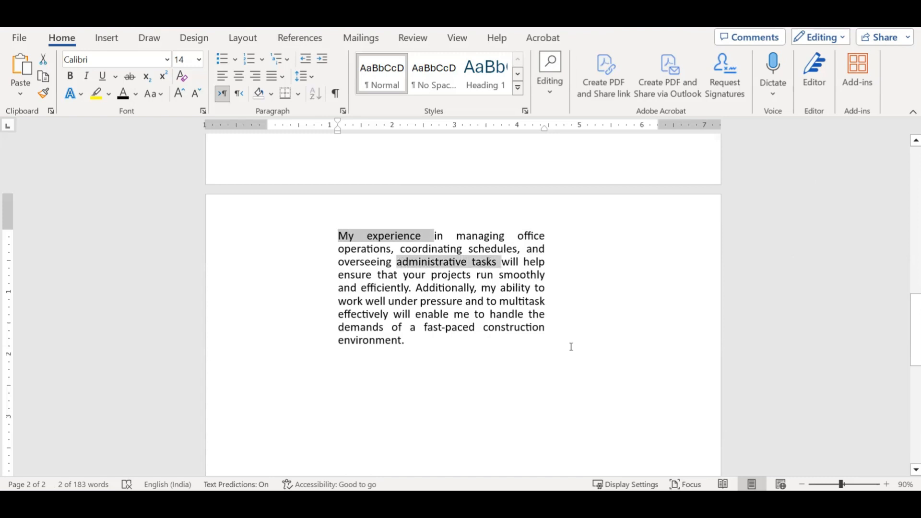
pyautogui.moveTo(416, 288); pyautogui.dragTo(477, 288)
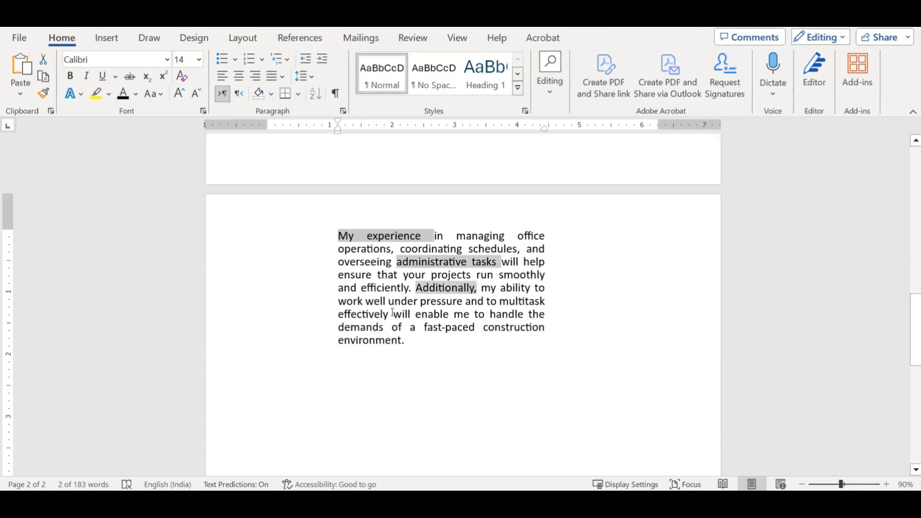
pyautogui.moveTo(398, 315); pyautogui.dragTo(446, 312)
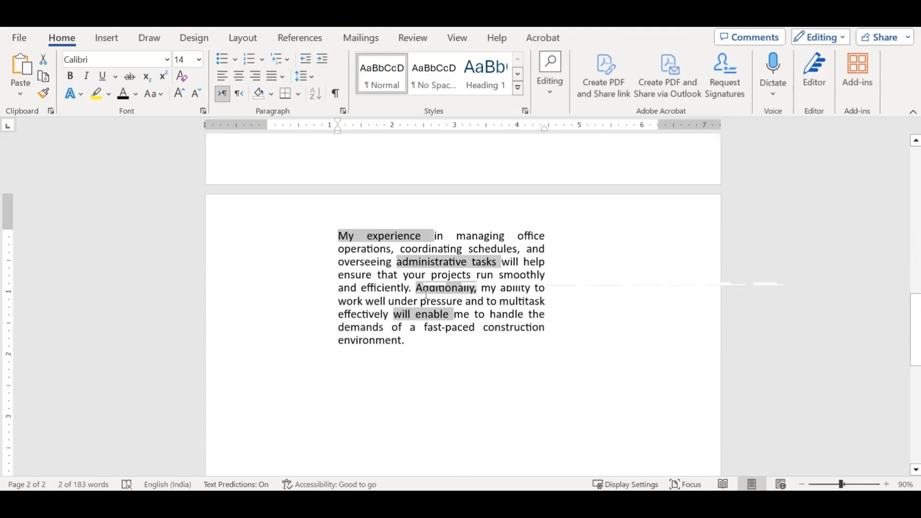
pyautogui.click(70, 76)
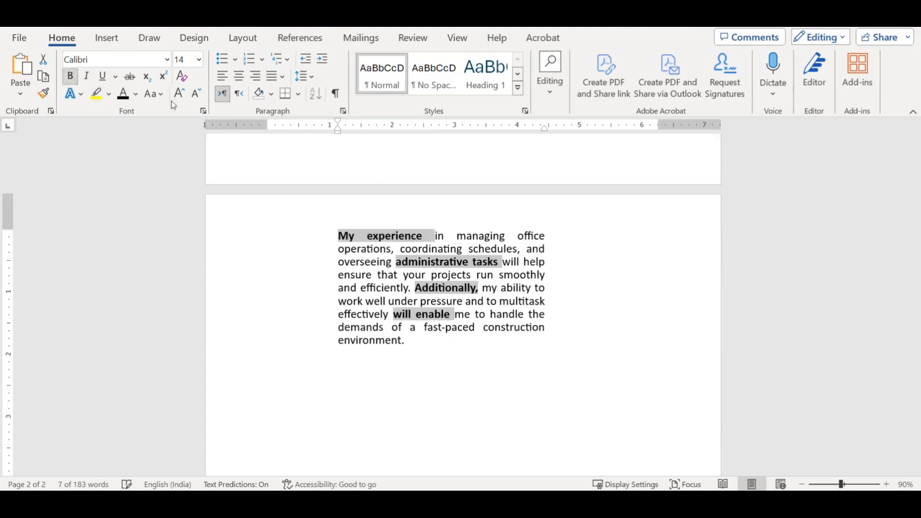
pyautogui.click(136, 94)
pyautogui.click(123, 282)
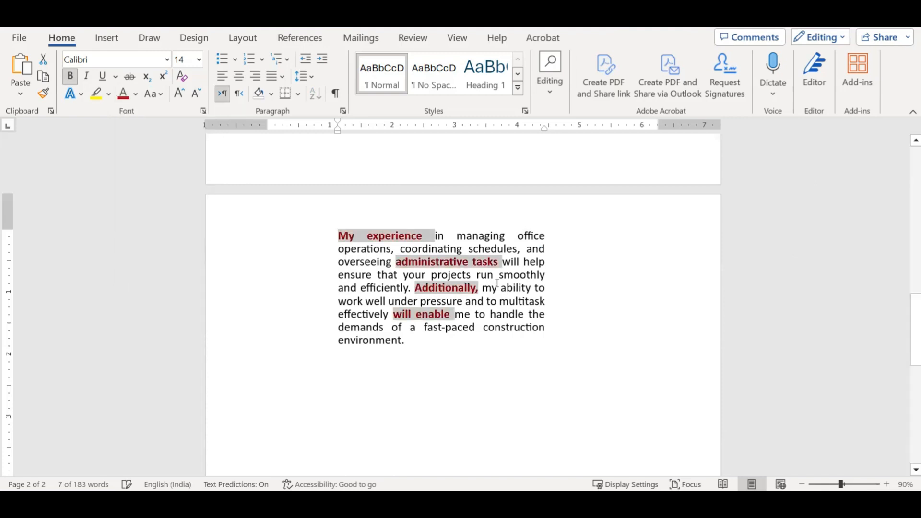
pyautogui.click(470, 288)
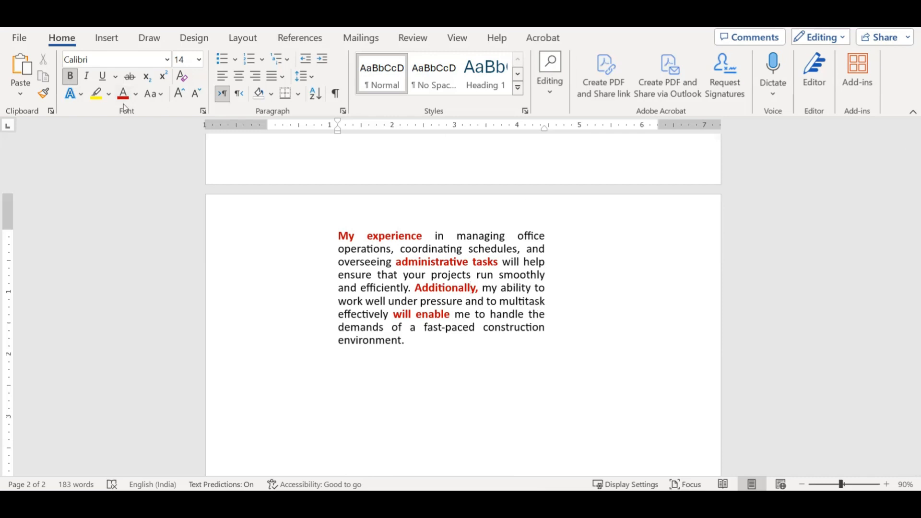
pyautogui.click(523, 301)
# - Return to the cover letter on the first page and place the cursor in its "My experience" paragraph
pyautogui.scroll(10, 522, 301)
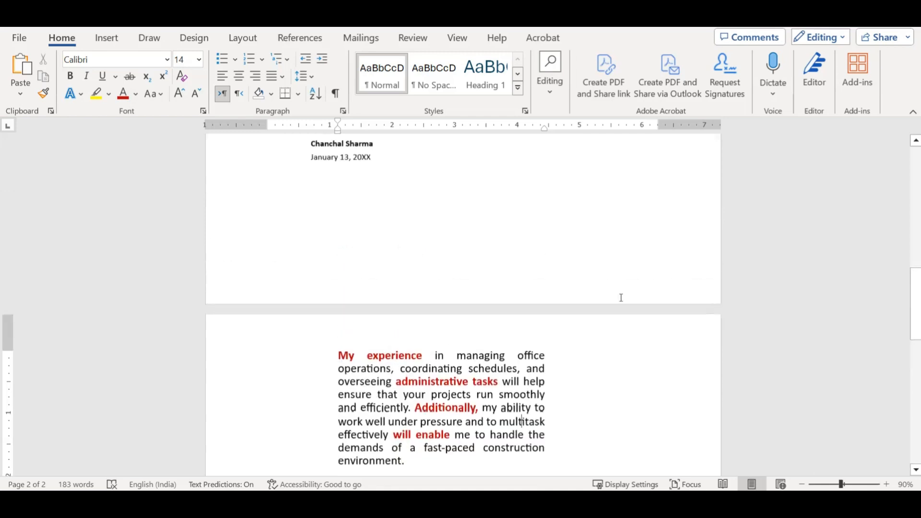
pyautogui.click(514, 269)
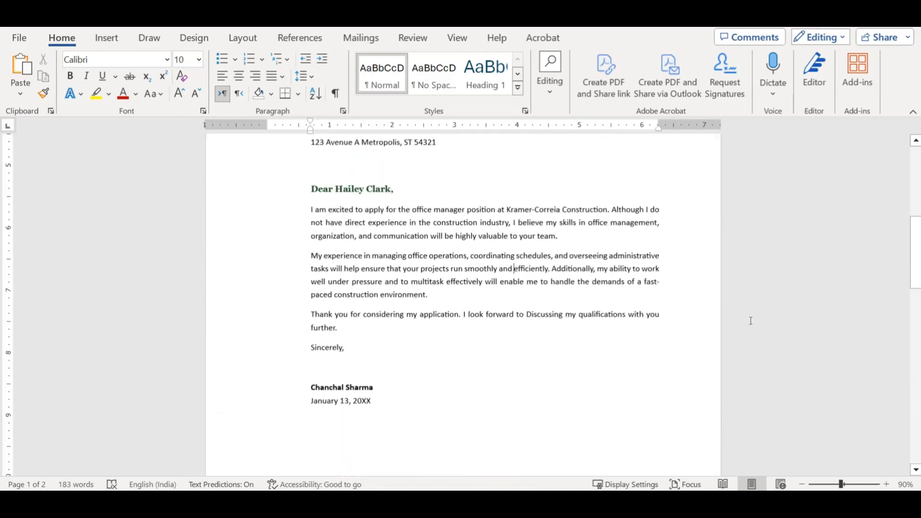
pyautogui.scroll(3, 624, 297)
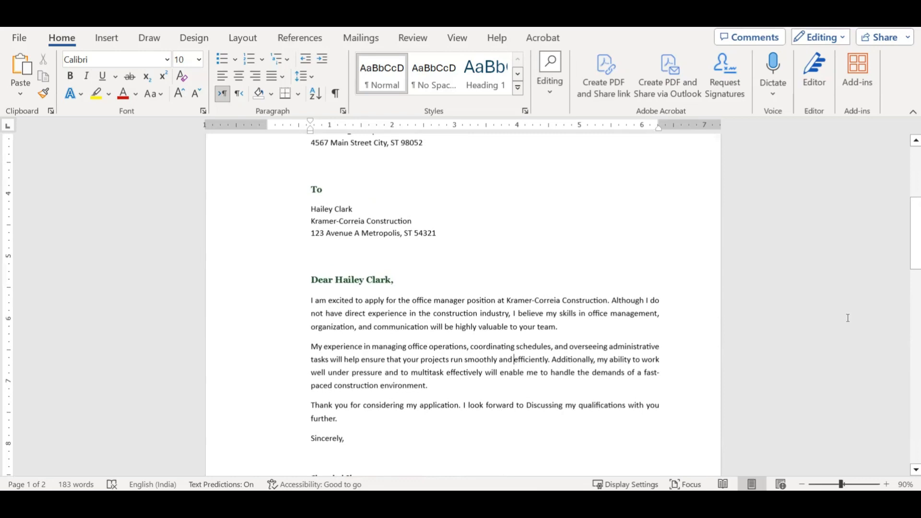
pyautogui.scroll(-3, 667, 315)
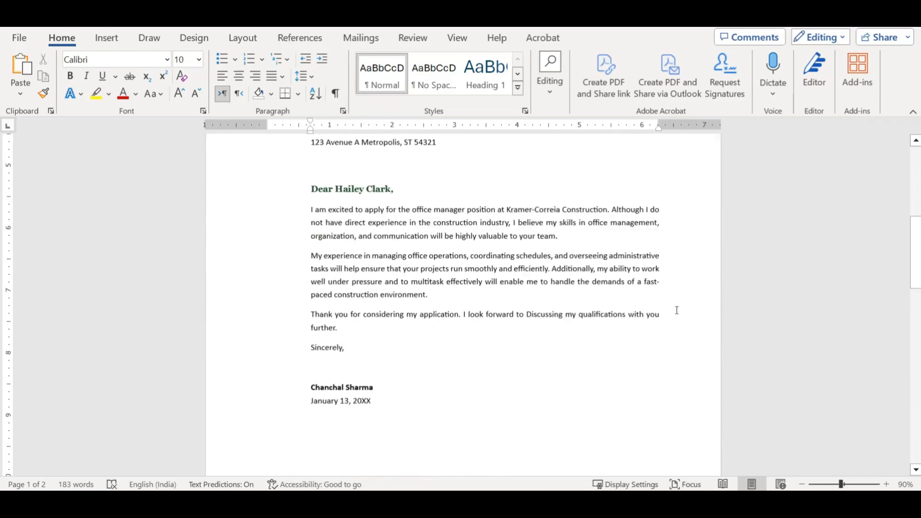
pyautogui.press('alt')
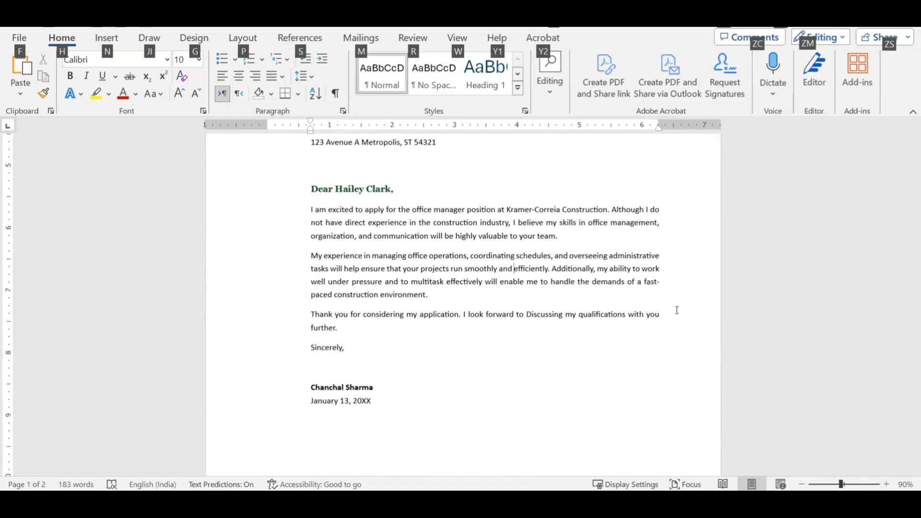
pyautogui.press('h')
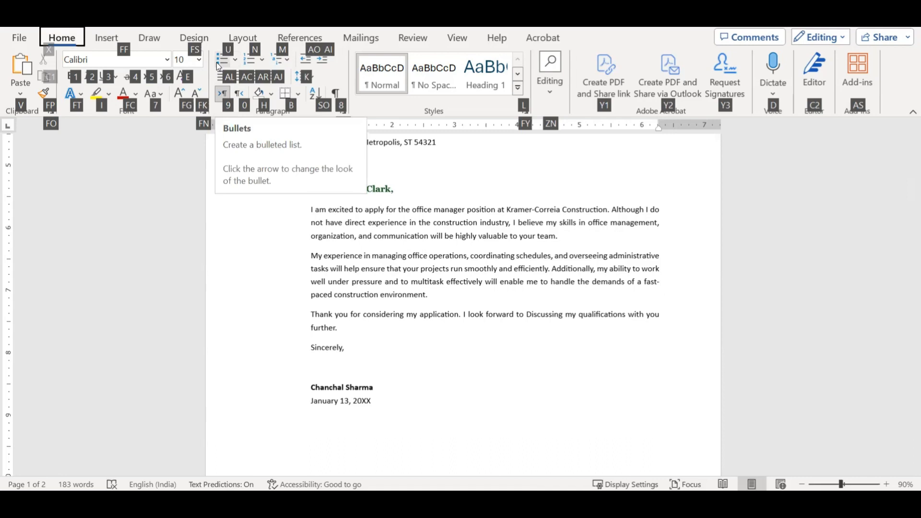
pyautogui.click(419, 280)
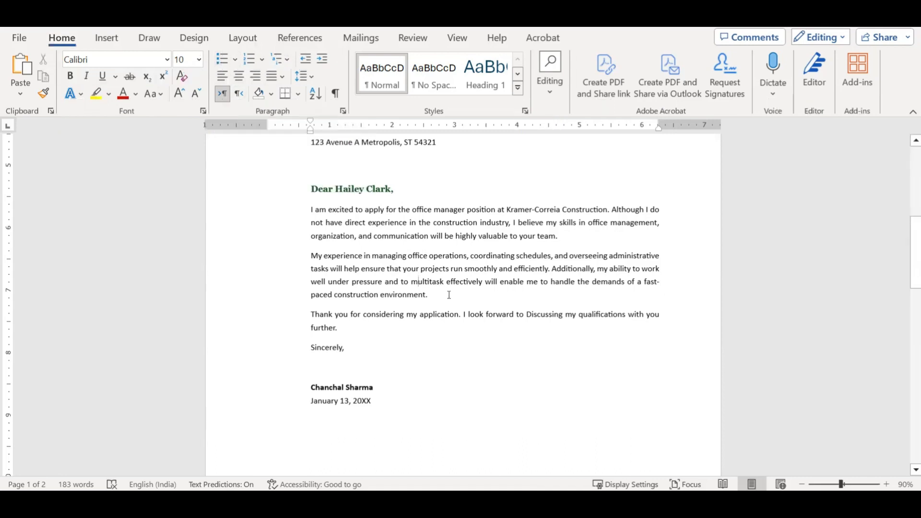
pyautogui.doubleClick(419, 293)
pyautogui.click(371, 282)
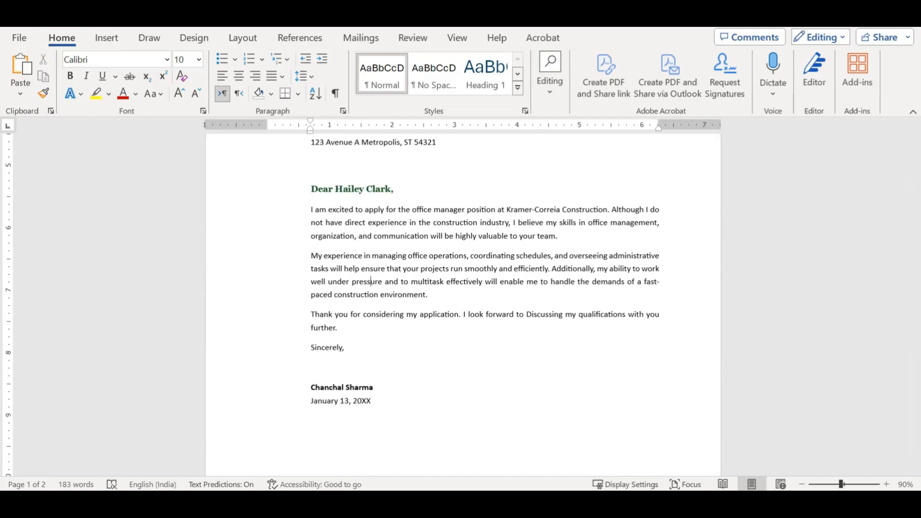
# - Copy the letter's "My experience" and "Thank you" paragraphs into a new blank document
pyautogui.hotkey('ctrl', 'Up')
pyautogui.hotkey('shift', 'Down')
pyautogui.hotkey('shift', 'Down')
pyautogui.hotkey('shift', 'Down')
pyautogui.hotkey('shift', 'Down')
pyautogui.hotkey('shift', 'Down')
pyautogui.hotkey('shift', 'Down')
pyautogui.hotkey('ctrl', 'c')
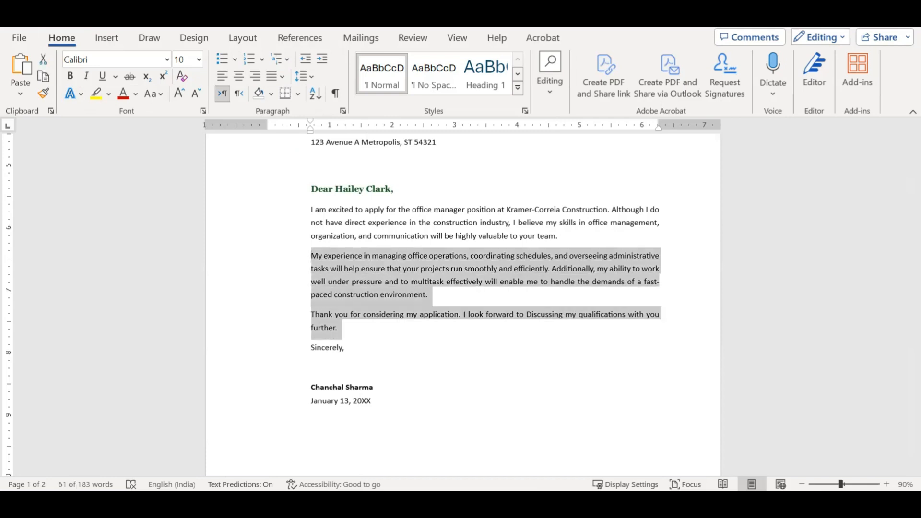
pyautogui.hotkey('ctrl', 'n')
pyautogui.hotkey('ctrl', 'v')
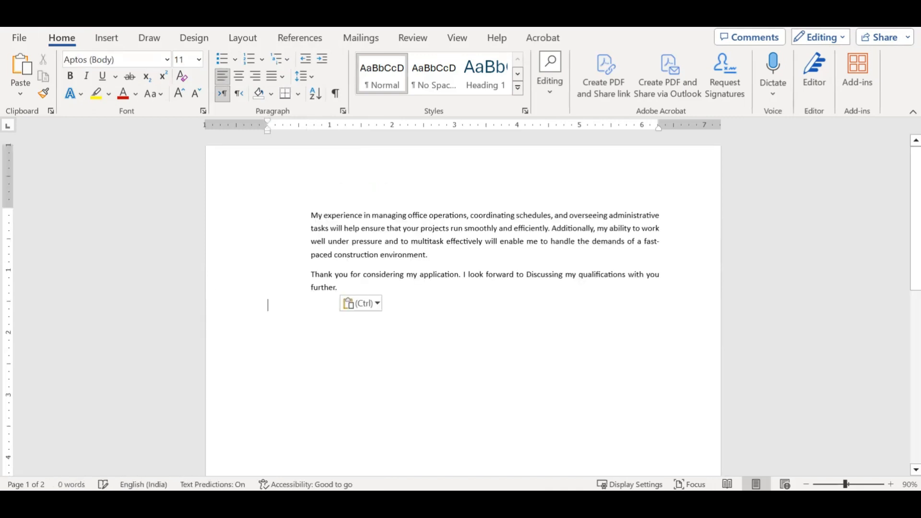
# - Split the first pasted paragraph so that "Additionally," starts a new paragraph
pyautogui.hotkey('ctrl', 'Right')
pyautogui.hotkey('ctrl', 'Right')
pyautogui.hotkey('ctrl', 'Right')
pyautogui.hotkey('ctrl', 'Right')
pyautogui.hotkey('ctrl', 'Right')
pyautogui.hotkey('ctrl', 'Right')
pyautogui.hotkey('ctrl', 'Right')
pyautogui.hotkey('ctrl', 'Right')
pyautogui.hotkey('ctrl', 'Right')
pyautogui.hotkey('ctrl', 'Right')
pyautogui.hotkey('ctrl', 'Right')
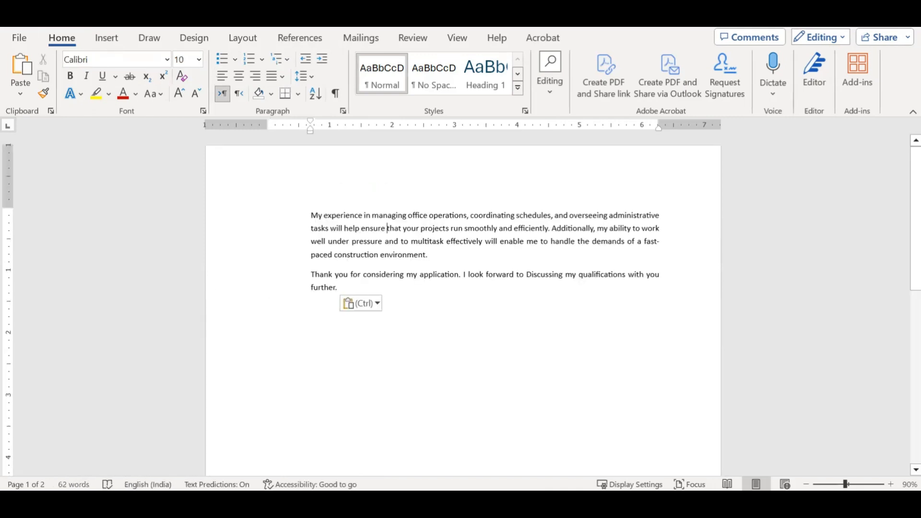
pyautogui.press('Return')
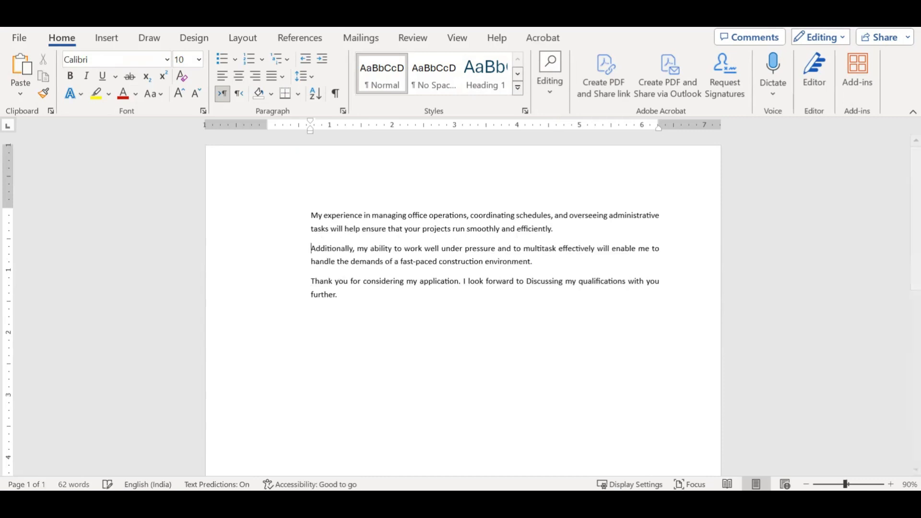
# - Split the closing paragraph so that "I look forward to" starts a new paragraph
pyautogui.press('Down')
pyautogui.press('Down')
pyautogui.press('Down')
pyautogui.press('Down')
pyautogui.press('Up')
pyautogui.press('Up')
pyautogui.press('End')
pyautogui.hotkey('ctrl', 'Left')
pyautogui.hotkey('ctrl', 'Left')
pyautogui.hotkey('ctrl', 'Left')
pyautogui.hotkey('ctrl', 'Left')
pyautogui.hotkey('ctrl', 'Left')
pyautogui.hotkey('ctrl', 'Left')
pyautogui.hotkey('ctrl', 'Left')
pyautogui.hotkey('ctrl', 'Left')
pyautogui.hotkey('ctrl', 'Left')
pyautogui.press('Return')
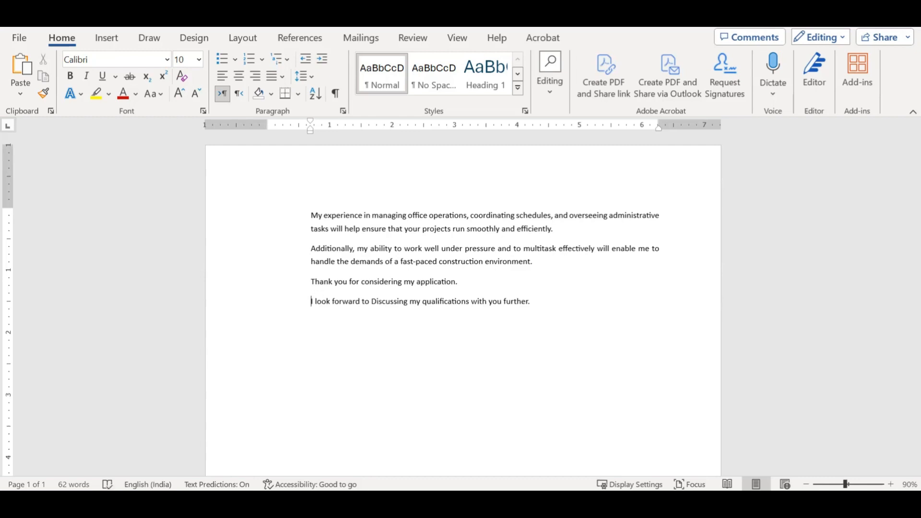
# - Turn all the text into a bulleted list with hollow round bullets and clear the selection
pyautogui.hotkey('ctrl', 'a')
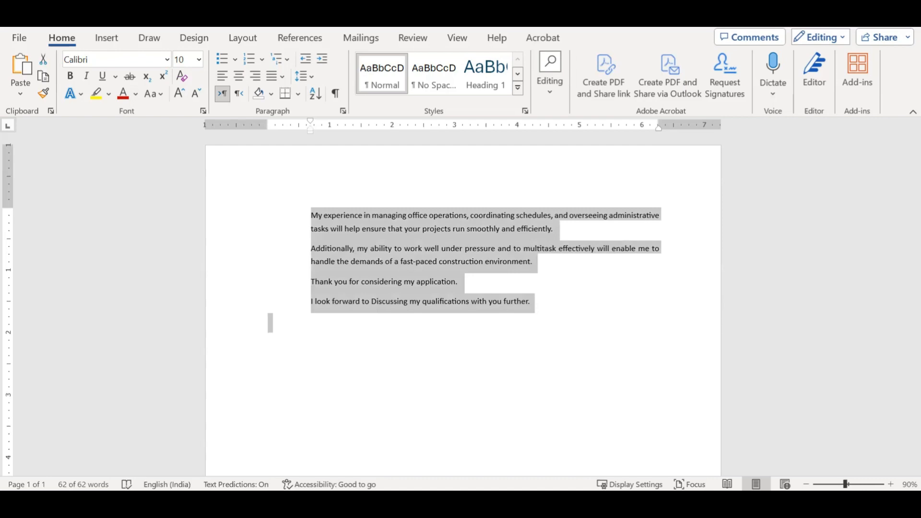
pyautogui.press('alt')
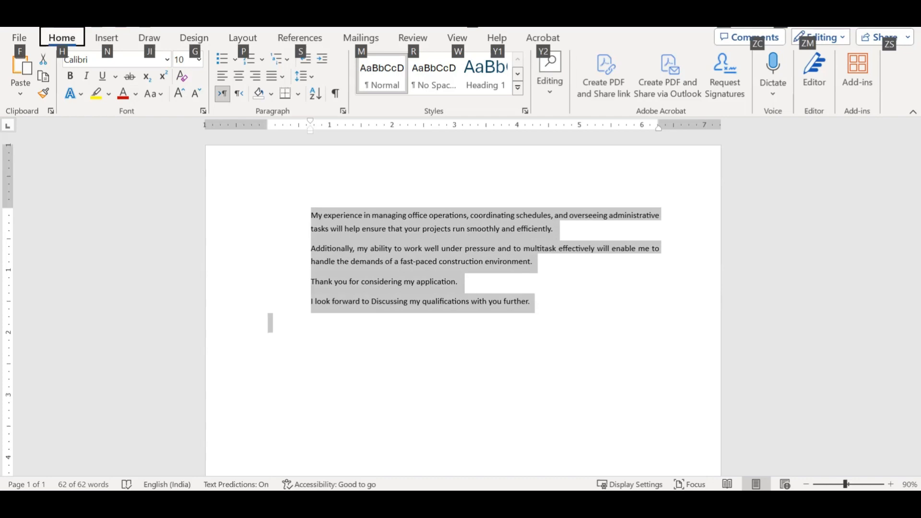
pyautogui.press('h')
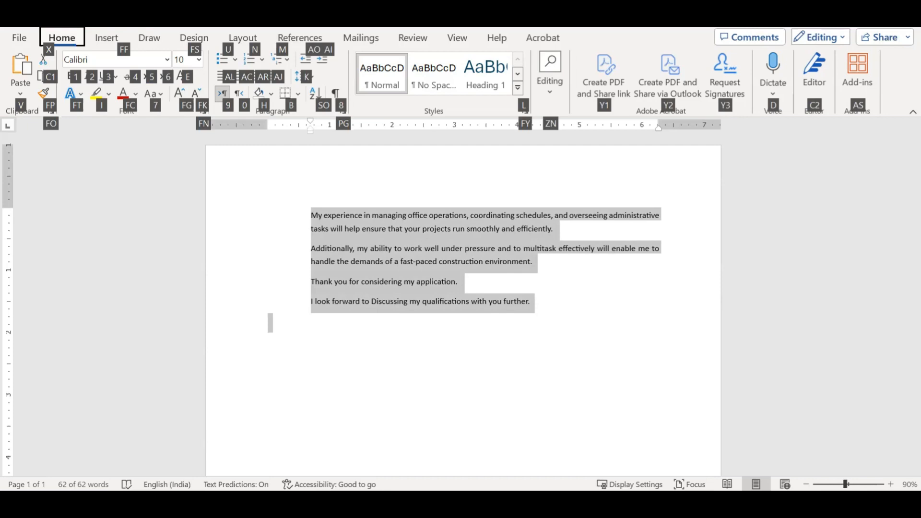
pyautogui.press('u')
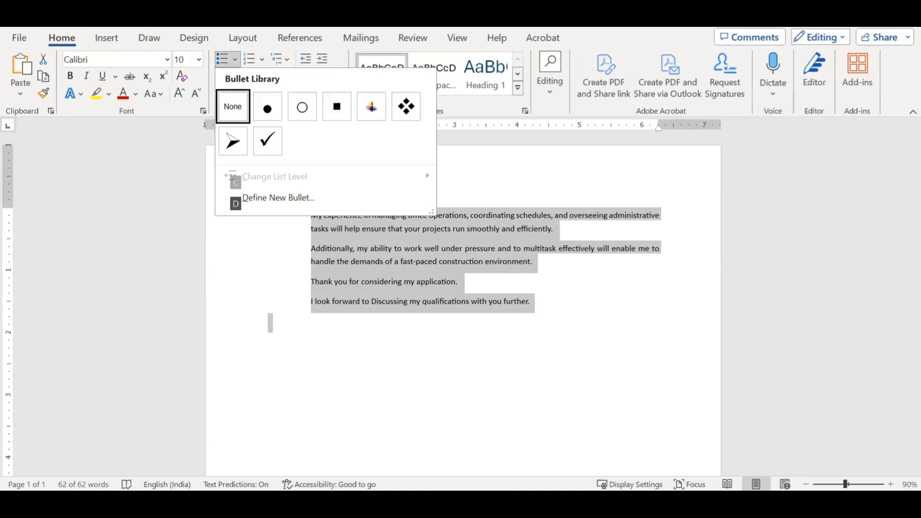
pyautogui.press('Right')
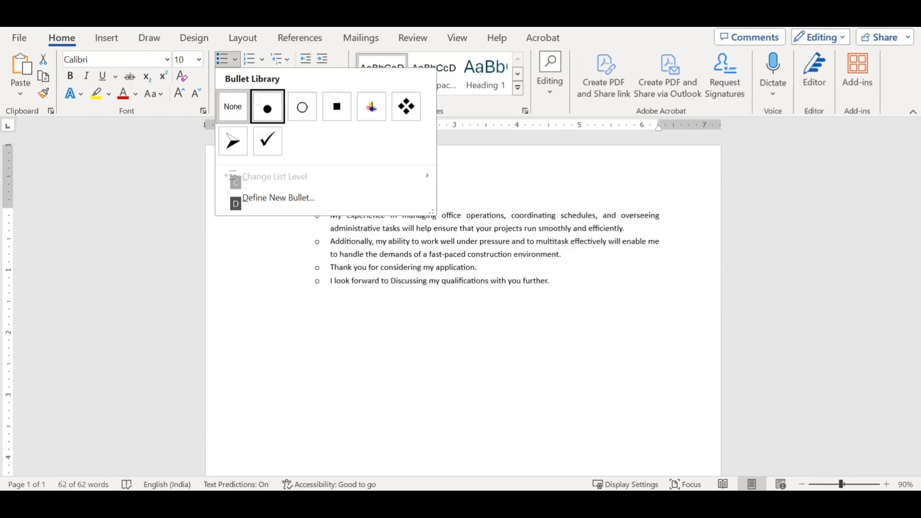
pyautogui.press('Right')
pyautogui.press('Right')
pyautogui.press('Right')
pyautogui.press('Right')
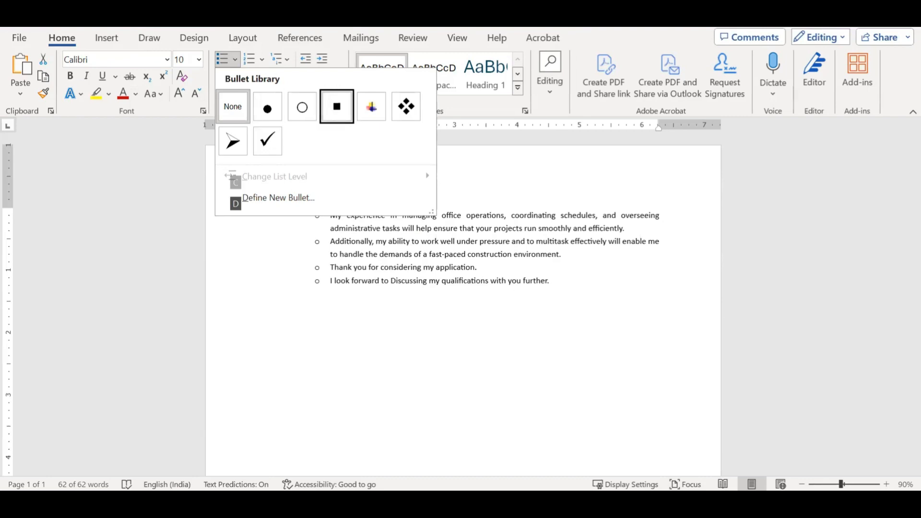
pyautogui.press('Escape')
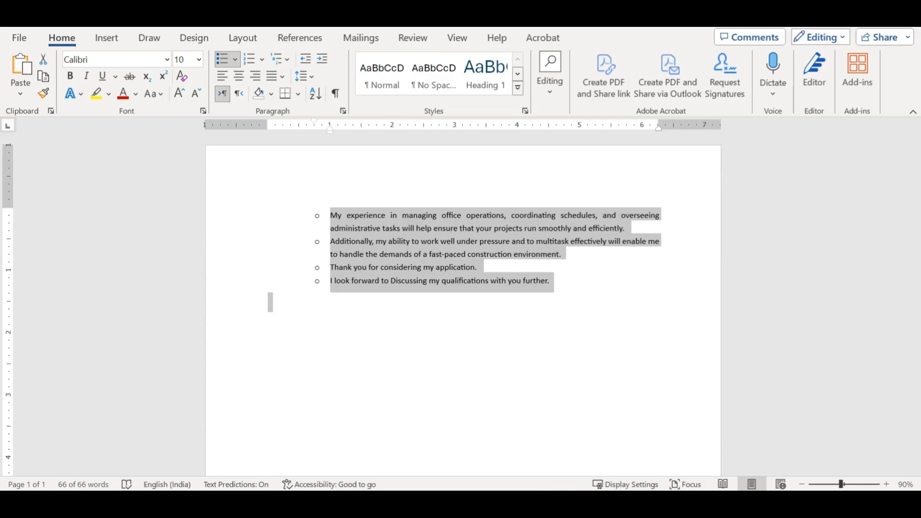
pyautogui.click(420, 254)
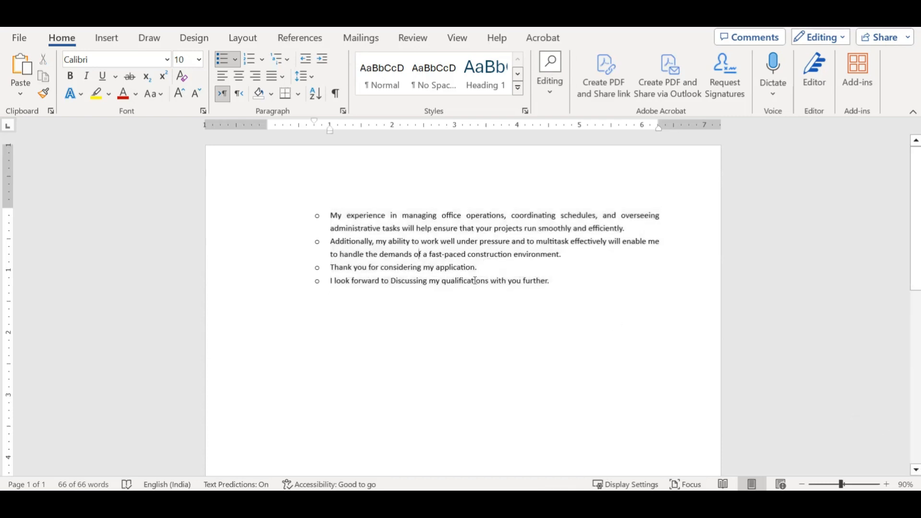
pyautogui.keyDown('ctrl'); pyautogui.scroll(7, 545, 305); pyautogui.keyUp('ctrl')
pyautogui.keyDown('ctrl'); pyautogui.scroll(-4, 539, 308); pyautogui.keyUp('ctrl')
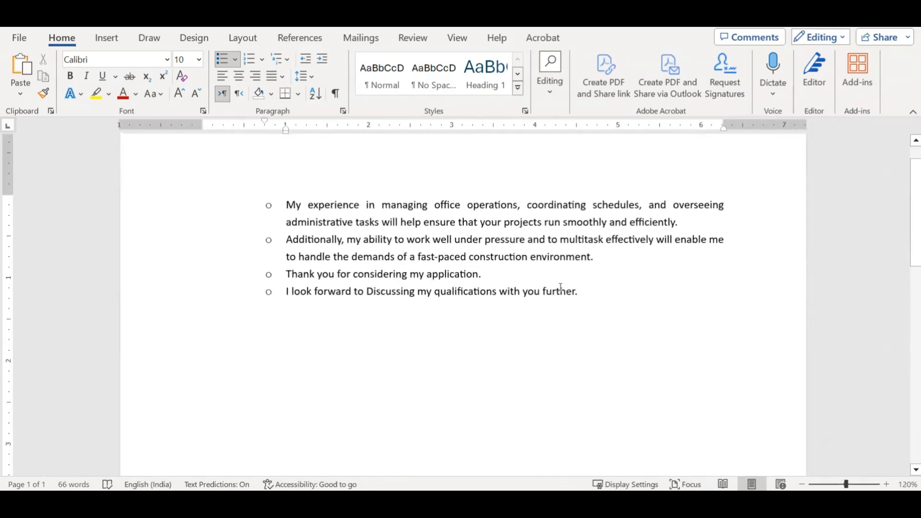
# - Show the document search pane and select the word "tasks" in the first bullet, then clear the selection and hide the pane
pyautogui.hotkey('ctrl', 'f')
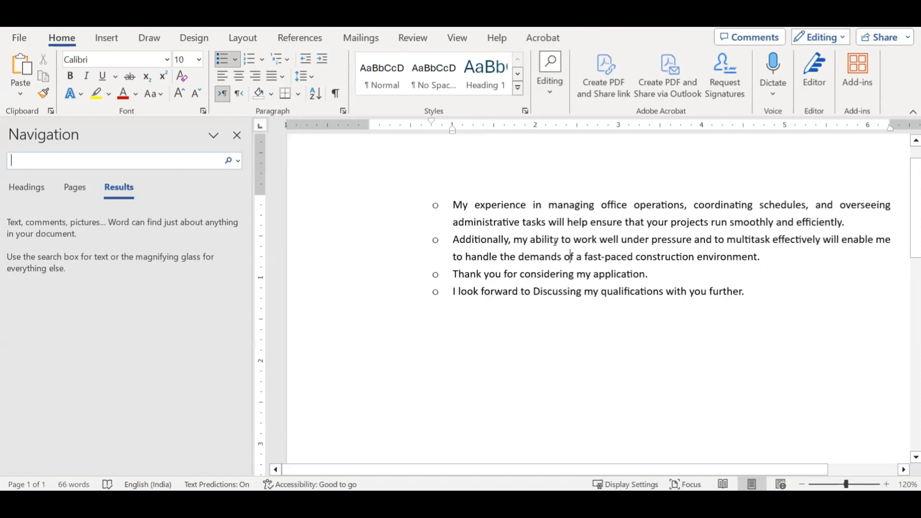
pyautogui.click(537, 240)
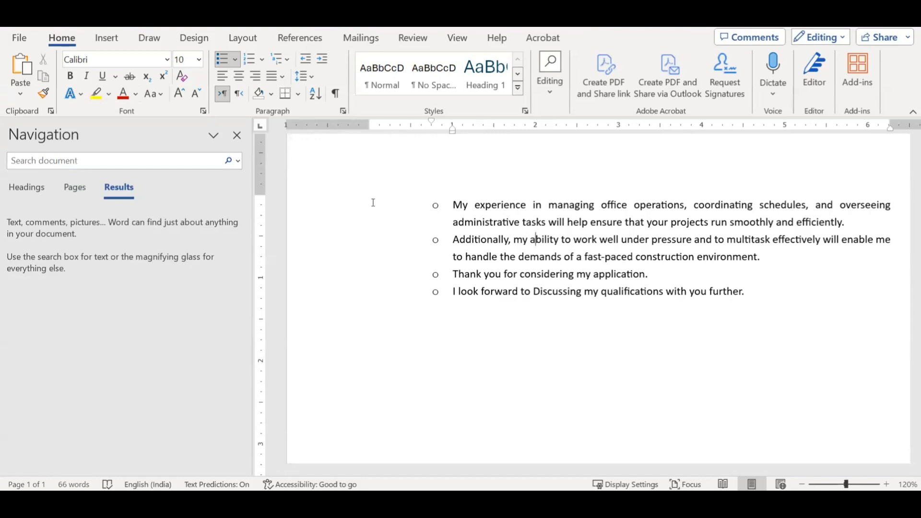
pyautogui.press('Up')
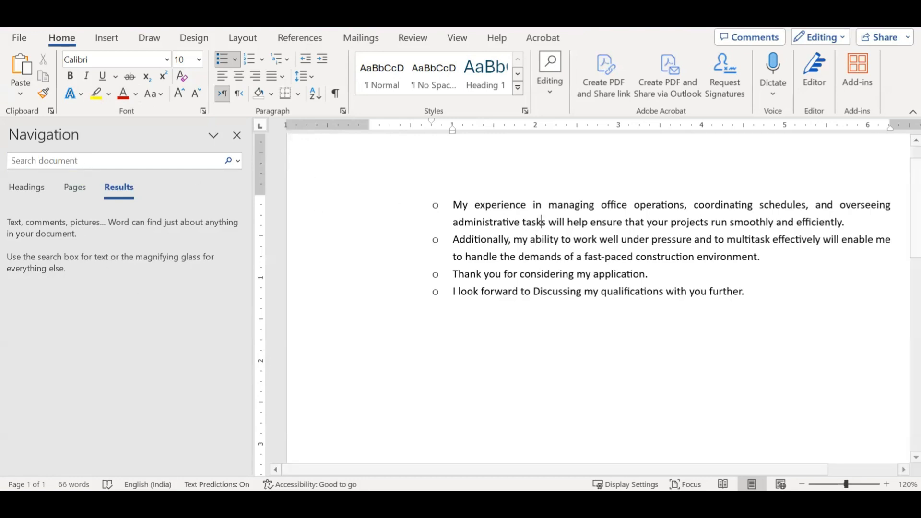
pyautogui.press('Right')
pyautogui.hotkey('ctrl', 'shift', 'Left')
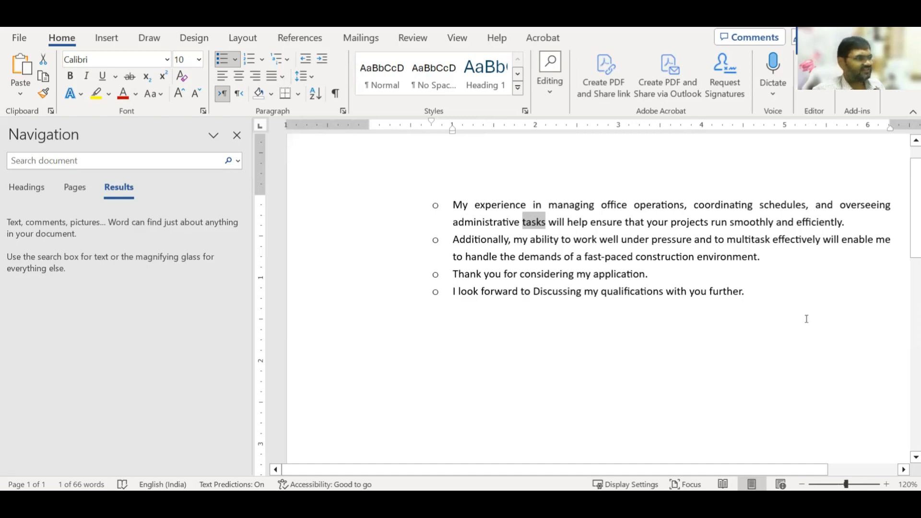
pyautogui.click(753, 293)
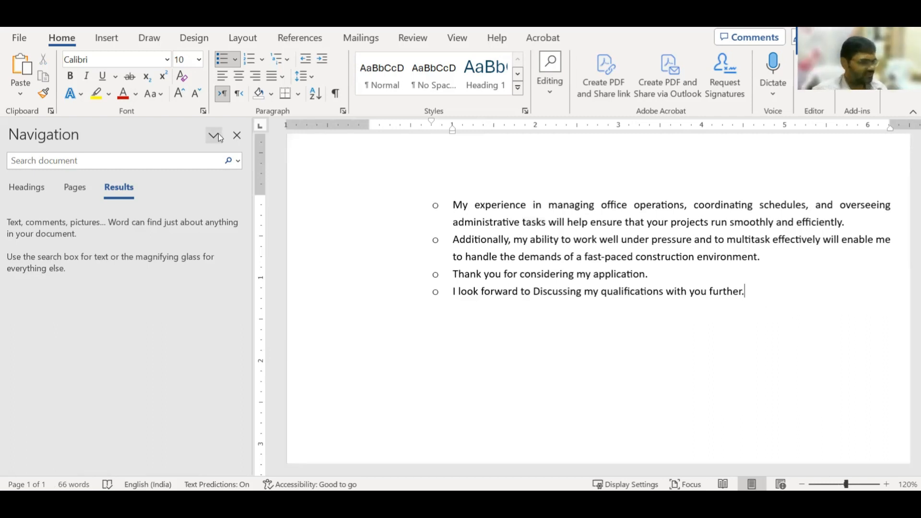
pyautogui.click(237, 135)
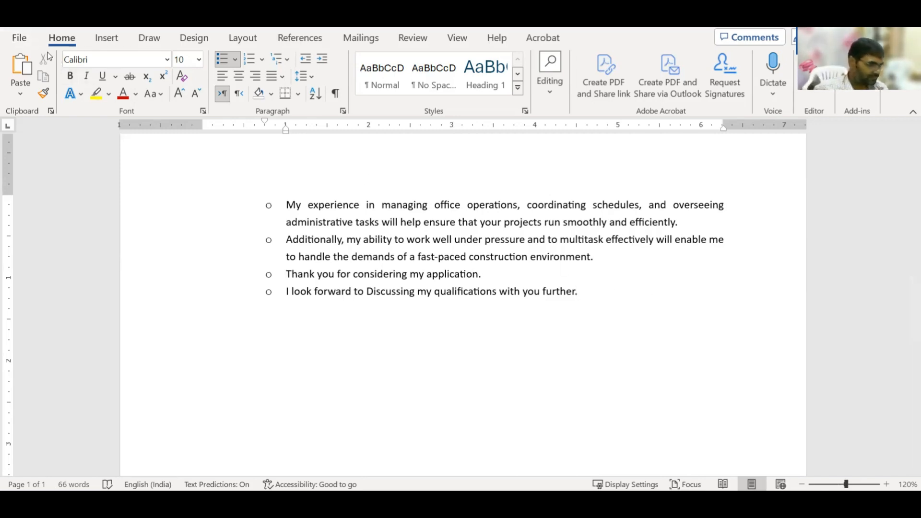
# - Start saving the document to OneDrive - Personal, creating and opening a new folder named "Letter testing" there
pyautogui.click(20, 37)
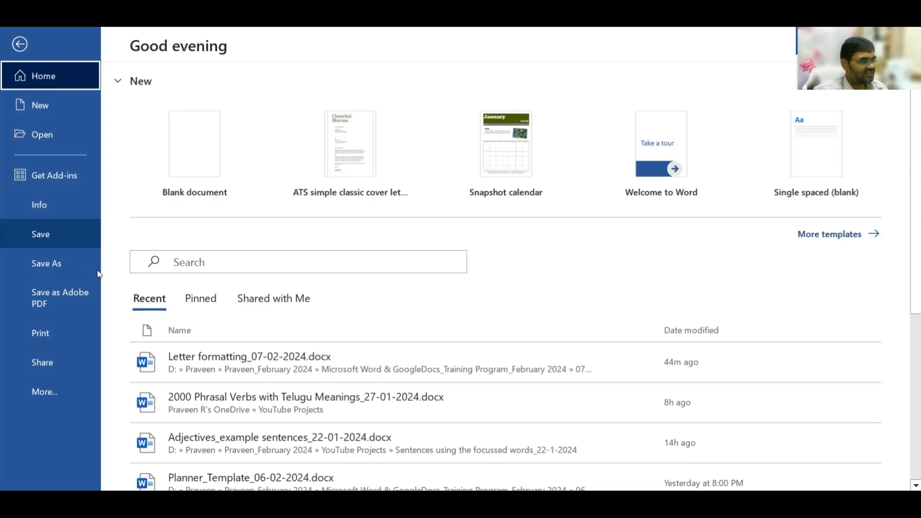
pyautogui.click(46, 263)
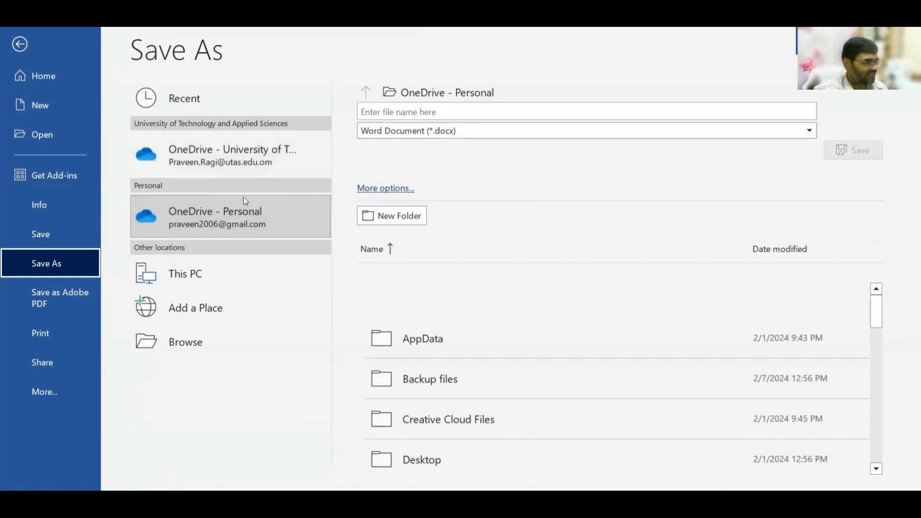
pyautogui.click(238, 219)
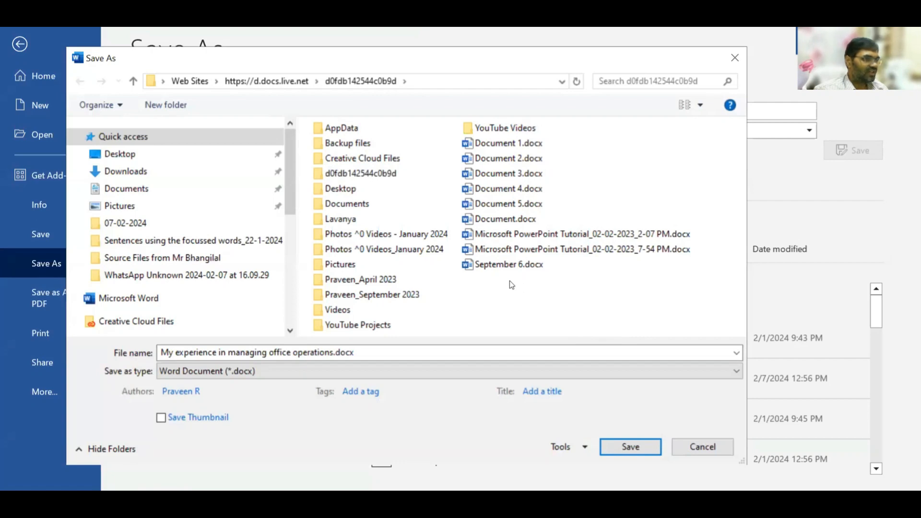
pyautogui.click(158, 104)
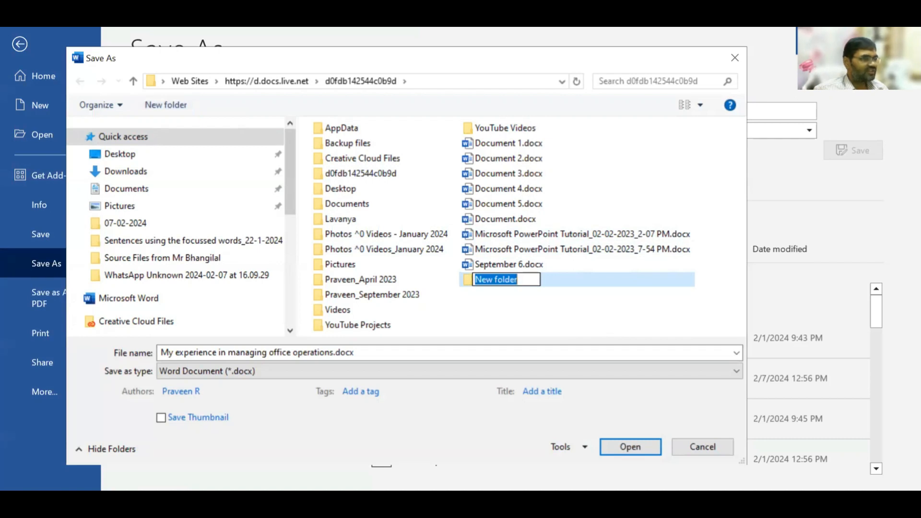
pyautogui.write('Letter testing')
pyautogui.press('Return')
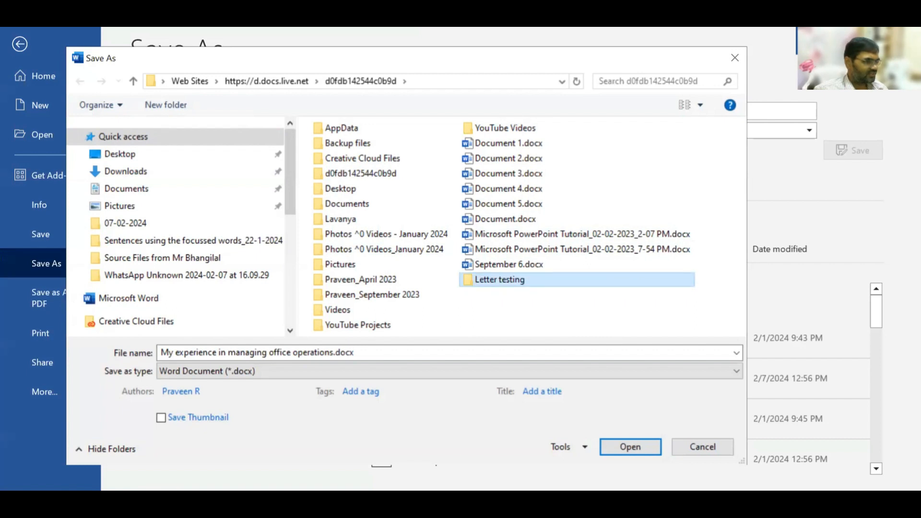
pyautogui.press('Return')
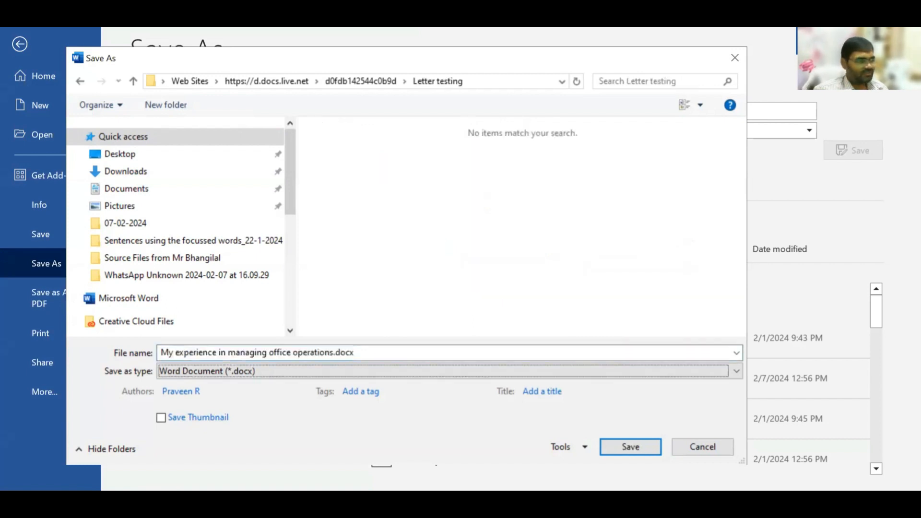
# - Save the document in the "Letter testing" folder as a Word document named "Letter_07-02-2024"
pyautogui.write('Letter_')
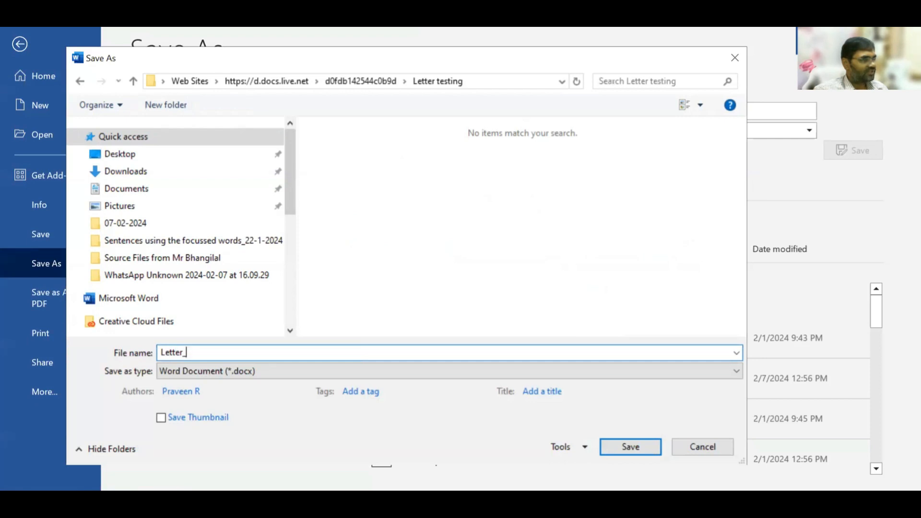
pyautogui.write('07-05')
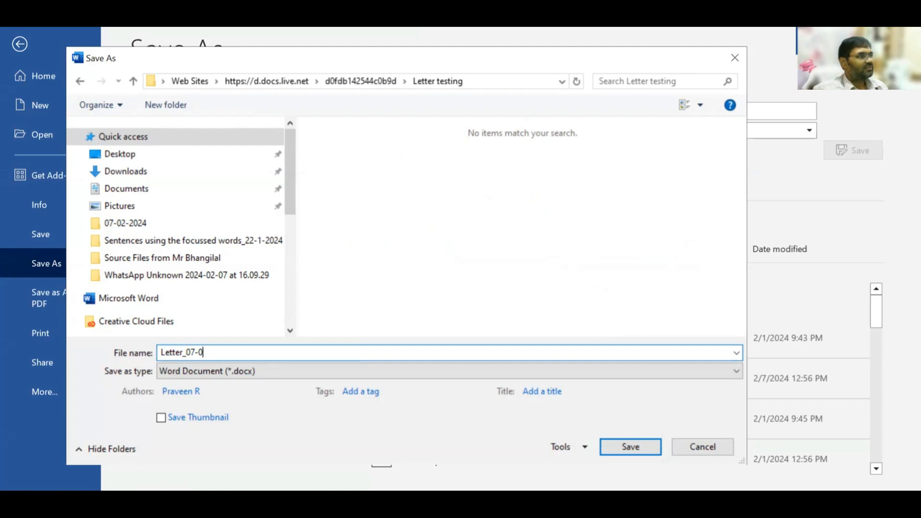
pyautogui.write('2024')
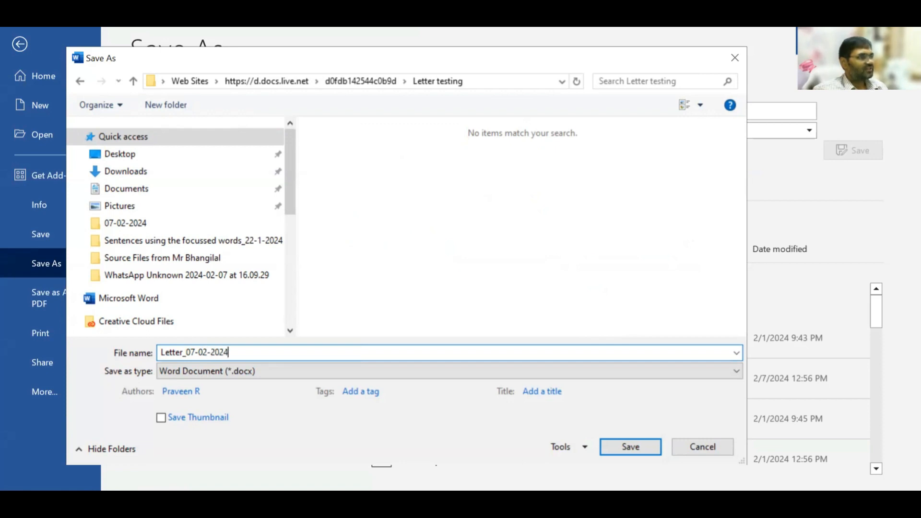
pyautogui.click(630, 446)
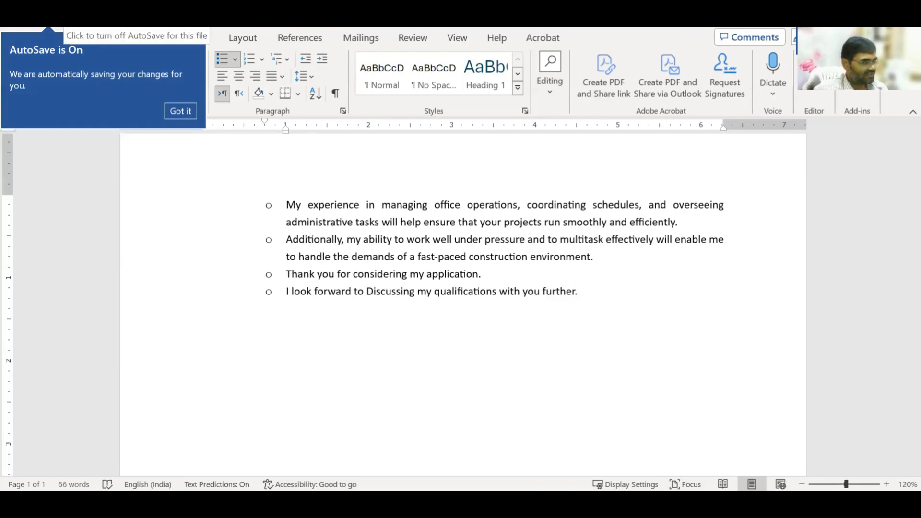
# - Dismiss the AutoSave notice, view the form for sending a link to the document, and close it without sending
pyautogui.click(181, 111)
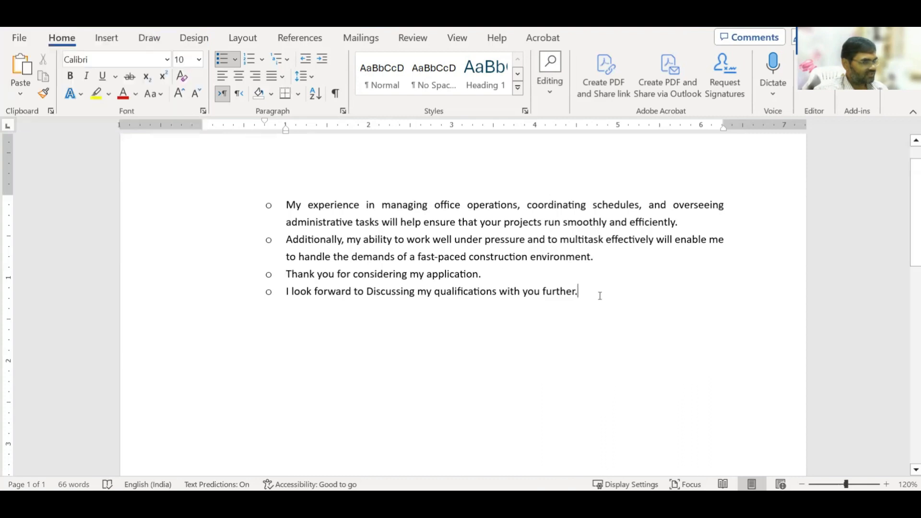
pyautogui.scroll(1, 600, 296)
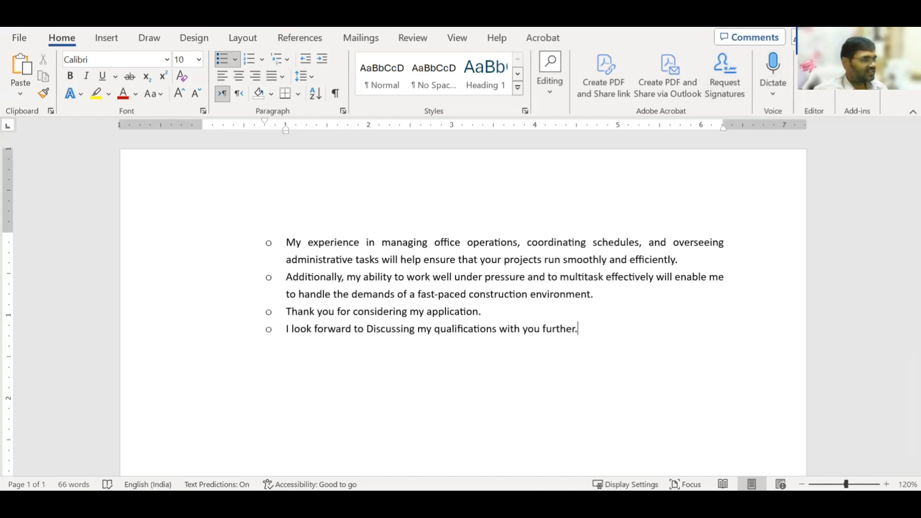
pyautogui.click(886, 38)
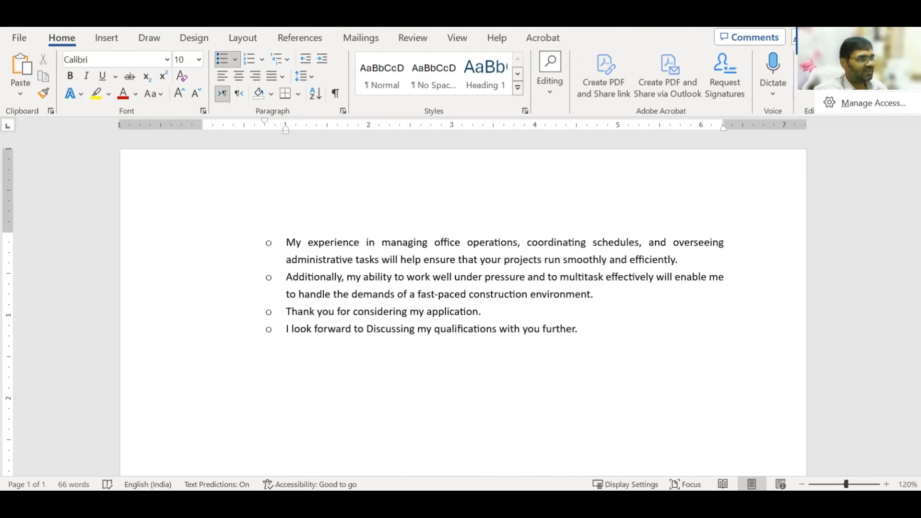
pyautogui.click(862, 60)
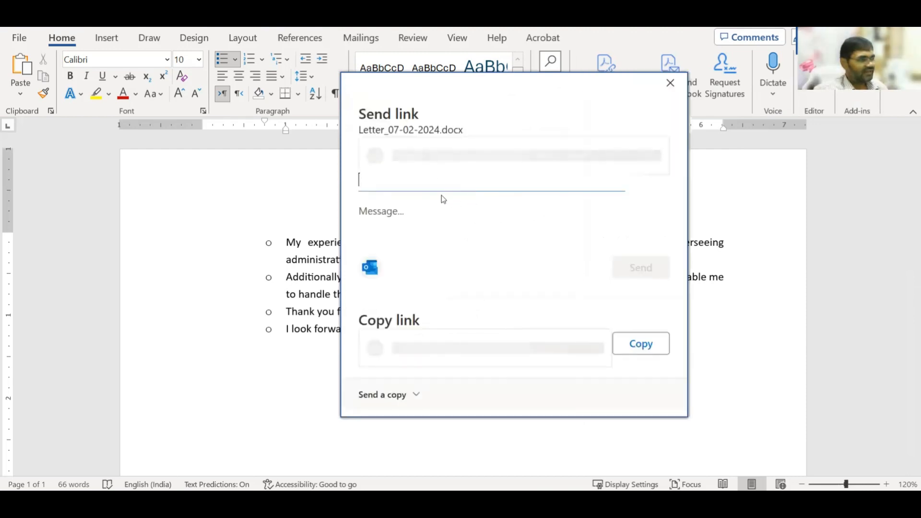
pyautogui.click(669, 84)
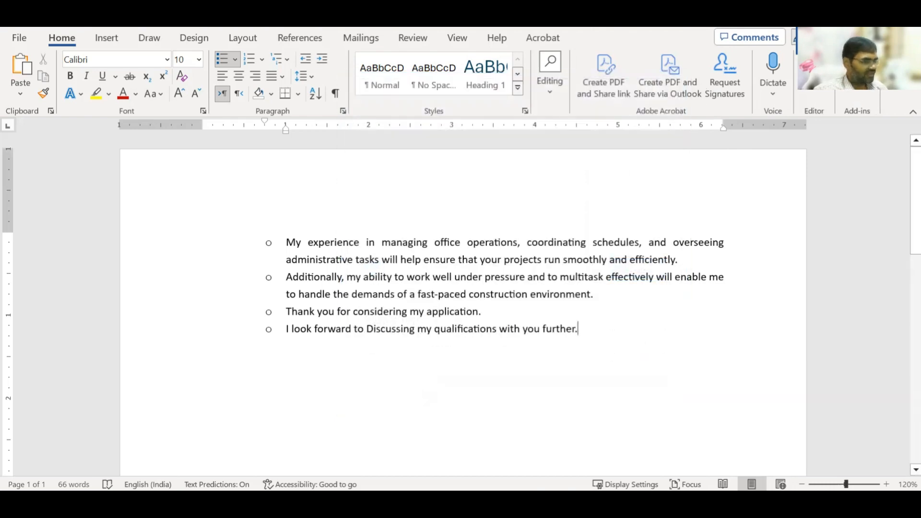
# - Create and copy a sharing link to the document, then close the link window
pyautogui.click(887, 37)
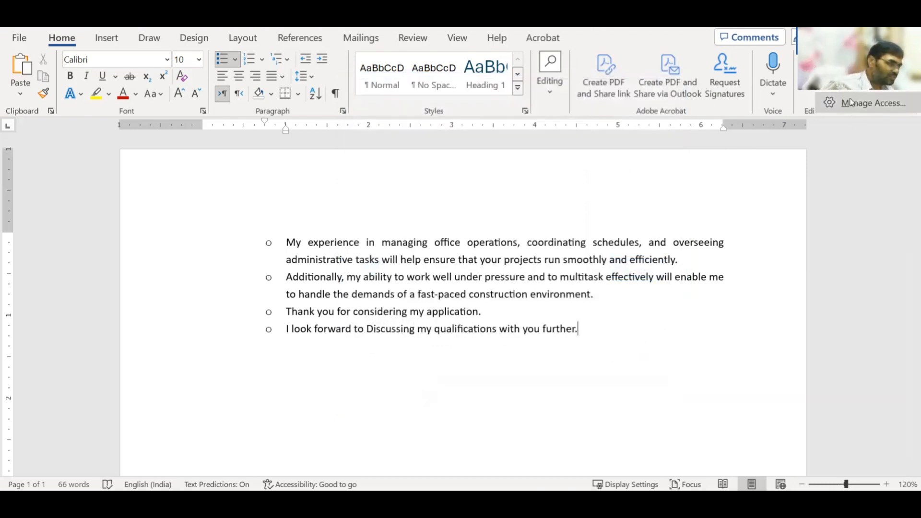
pyautogui.click(855, 83)
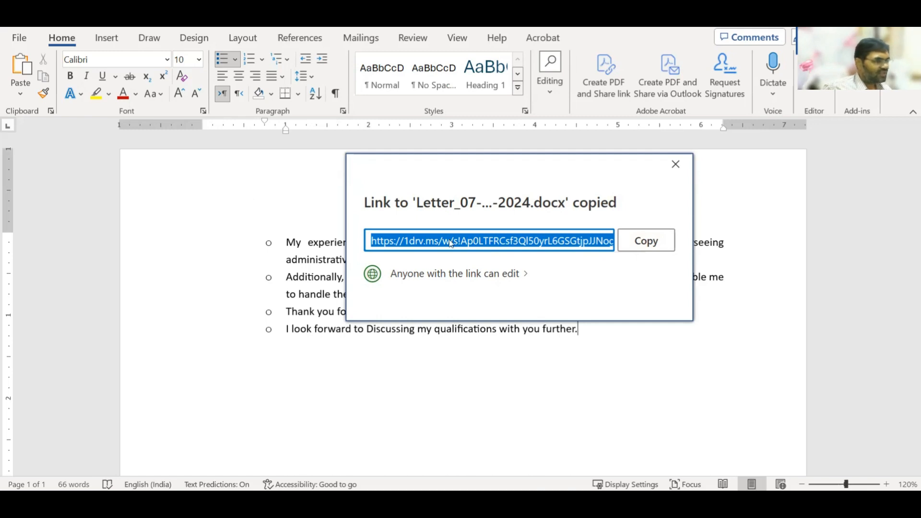
pyautogui.click(676, 164)
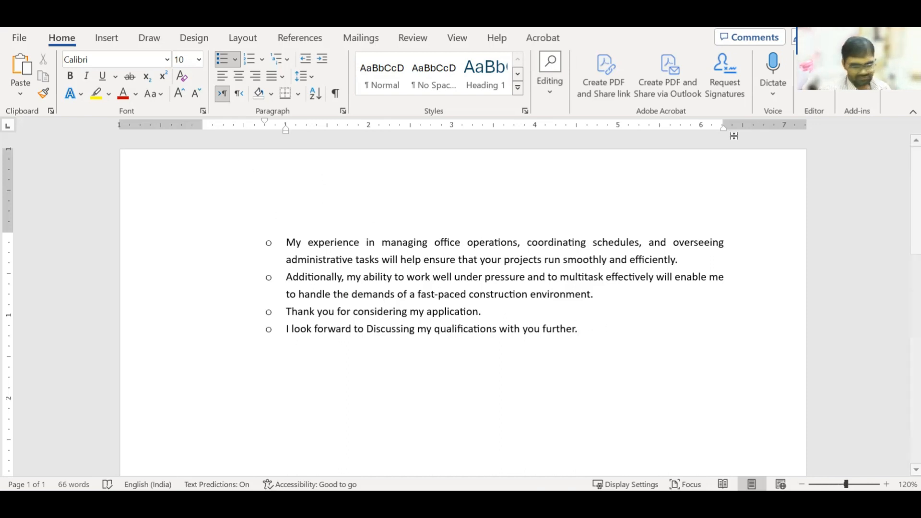
# - Examine the document's editing modes, then the copied link's sharing settings and permission choices, leaving them as they are
pyautogui.click(794, 38)
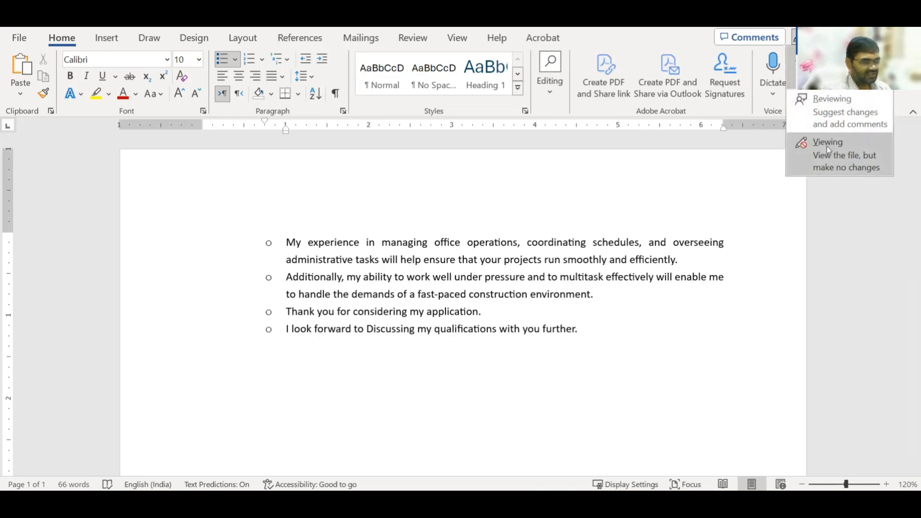
pyautogui.click(686, 184)
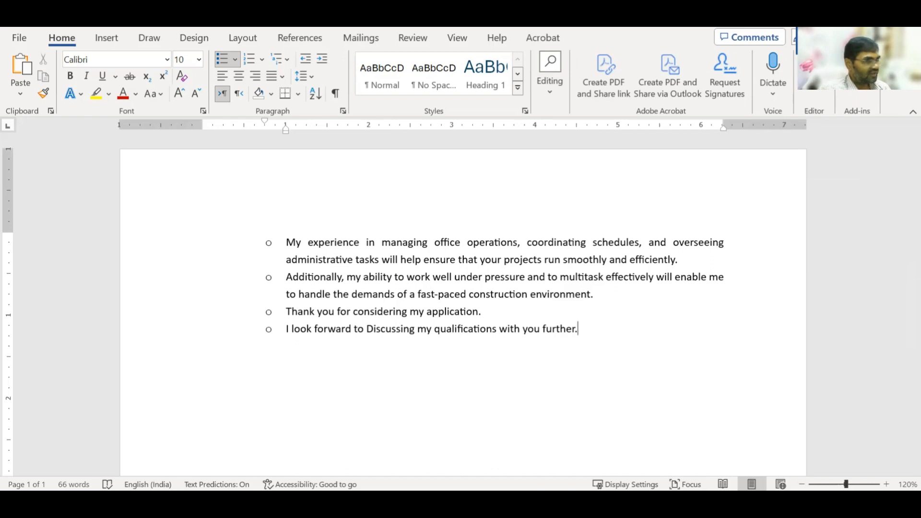
pyautogui.click(882, 38)
pyautogui.click(847, 61)
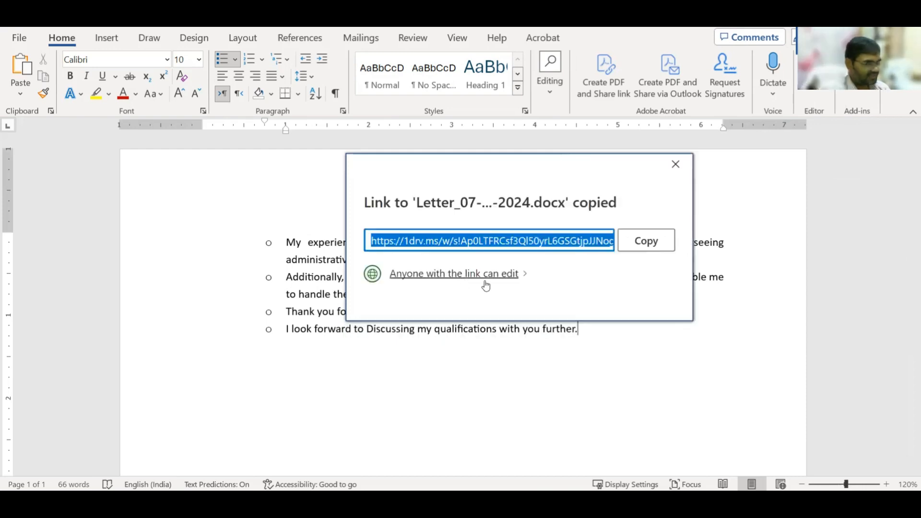
pyautogui.click(517, 275)
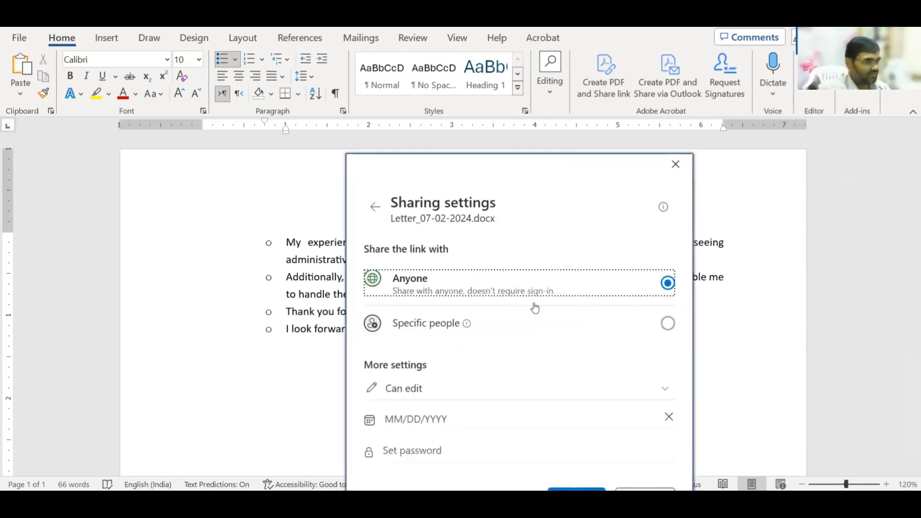
pyautogui.click(417, 386)
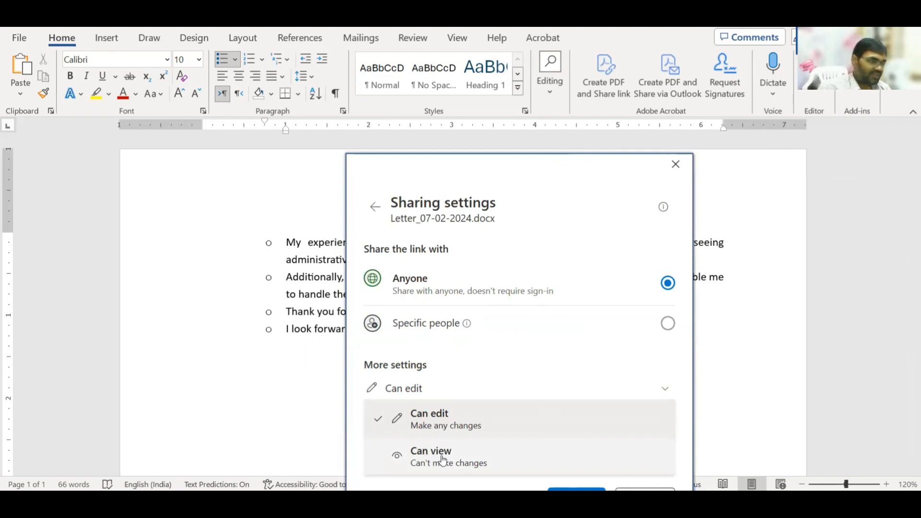
pyautogui.click(675, 165)
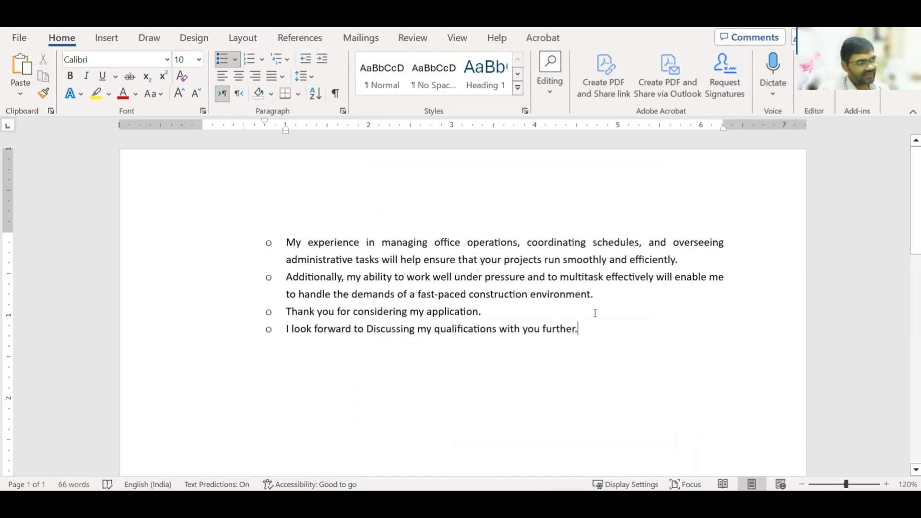
pyautogui.click(575, 332)
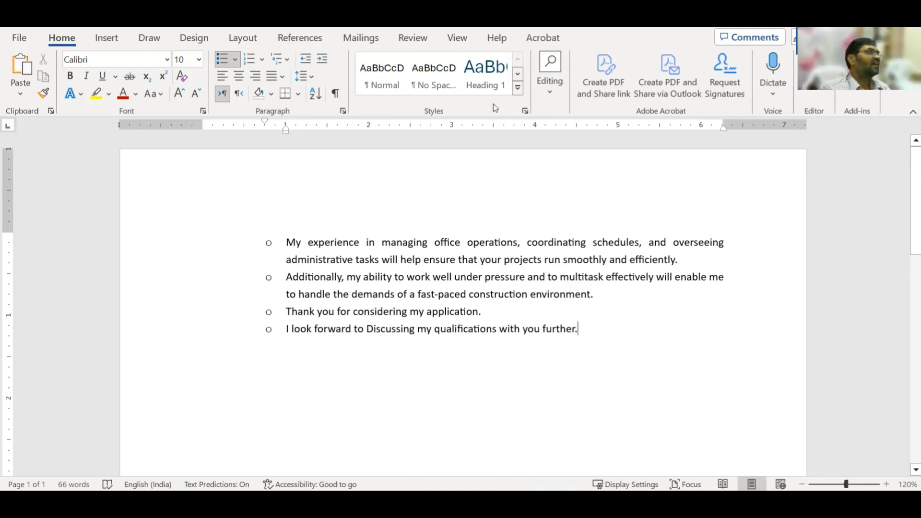
# - Examine the Track Changes options and the markup display choices without picking any
pyautogui.click(414, 39)
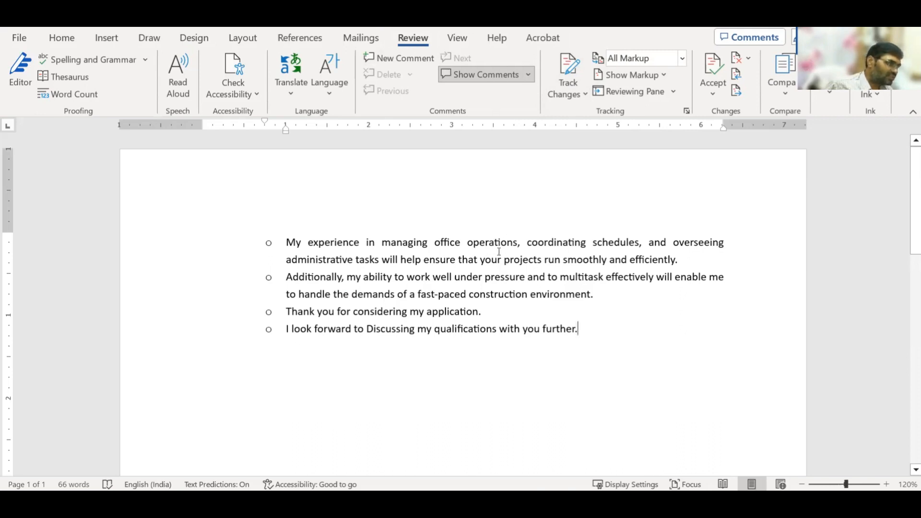
pyautogui.click(582, 95)
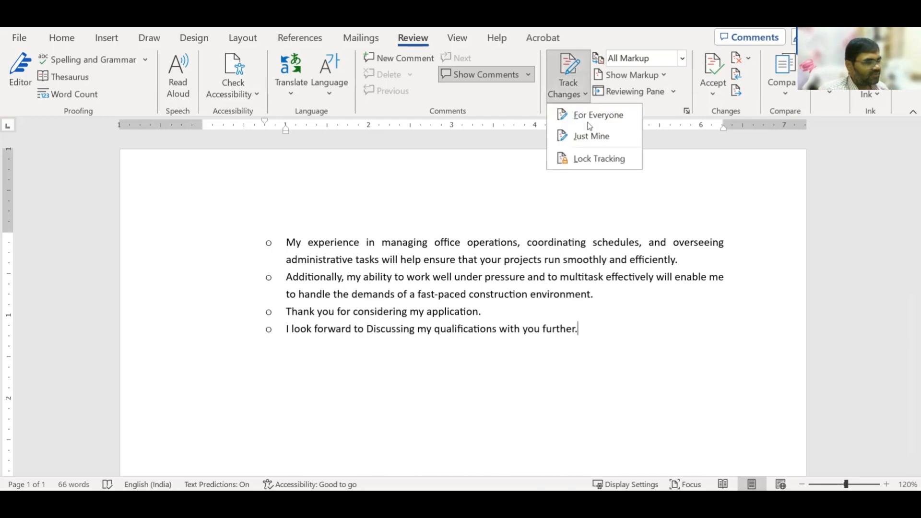
pyautogui.click(539, 236)
pyautogui.click(682, 59)
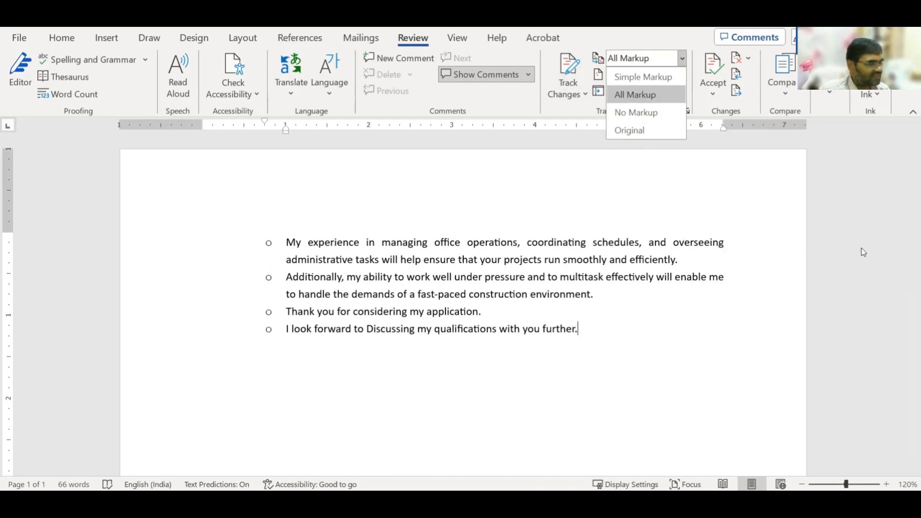
pyautogui.click(703, 231)
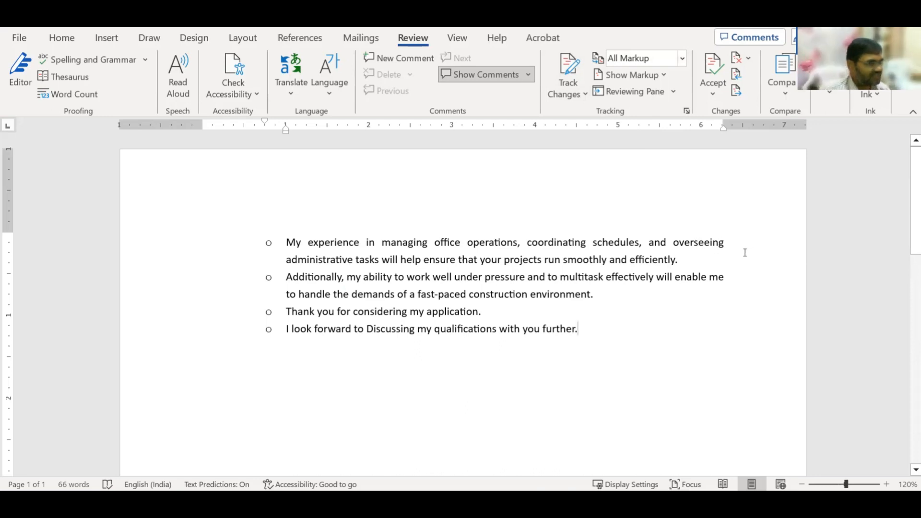
# - Examine the options for accepting changes and check the markup display choices again, closing both lists without a choice
pyautogui.click(713, 94)
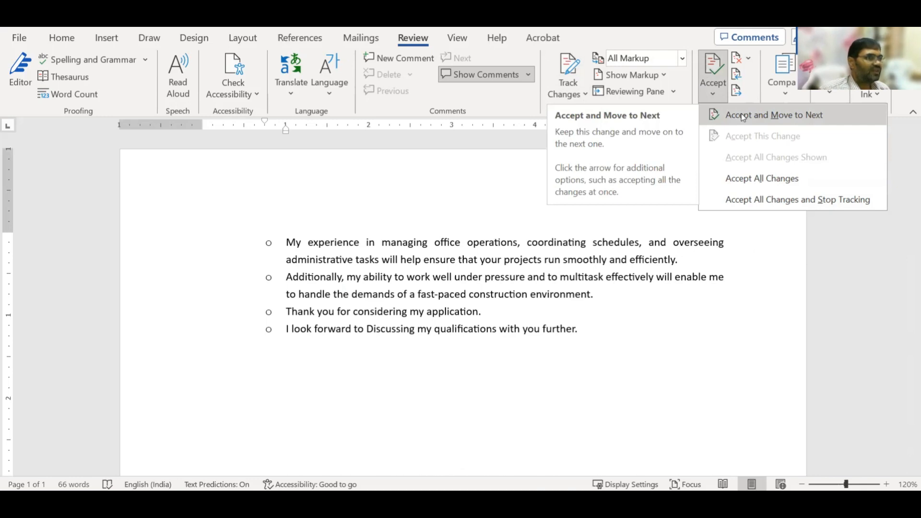
pyautogui.click(517, 282)
pyautogui.click(528, 235)
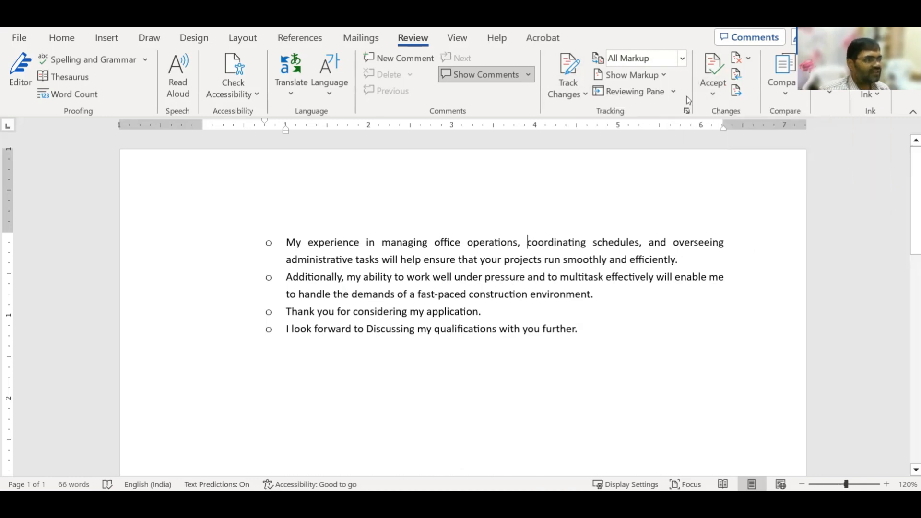
pyautogui.click(682, 58)
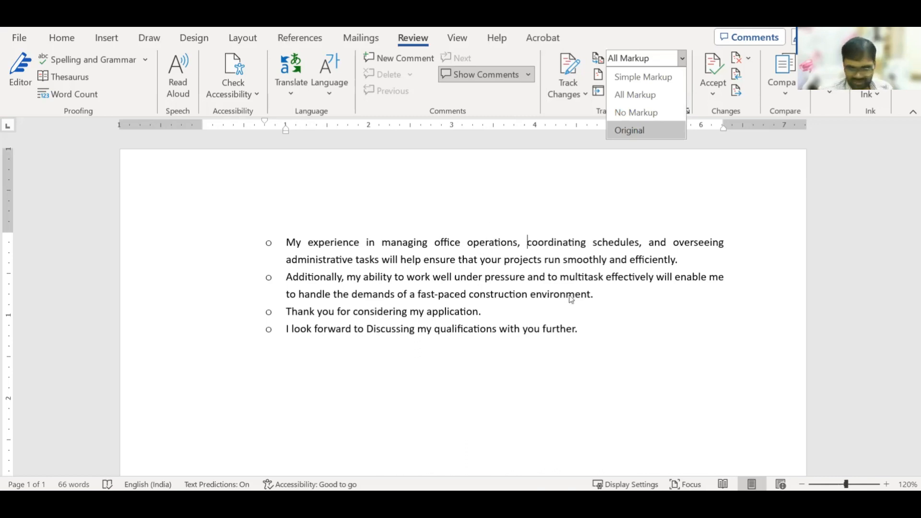
pyautogui.click(593, 328)
pyautogui.click(592, 328)
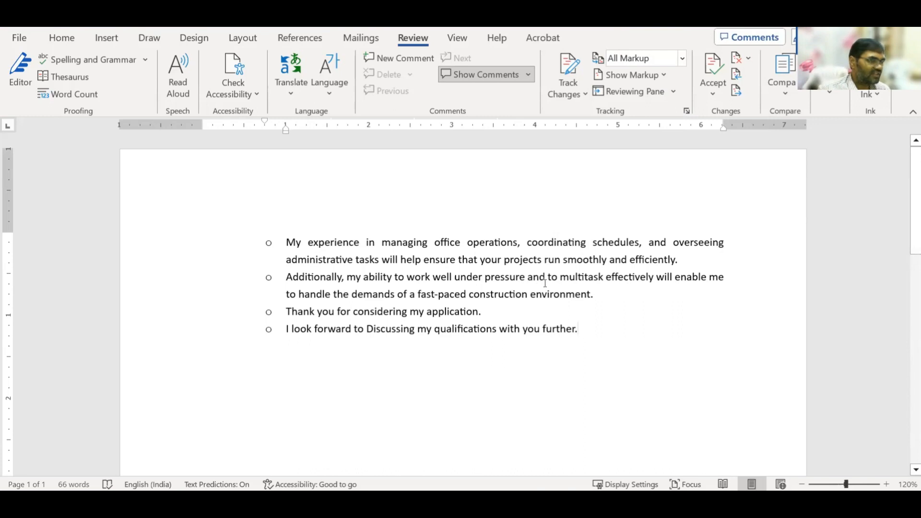
# - Select the word "and" in the second bullet and clear the selection, then view the sharing and editing mode options
pyautogui.moveTo(527, 278); pyautogui.dragTo(547, 279)
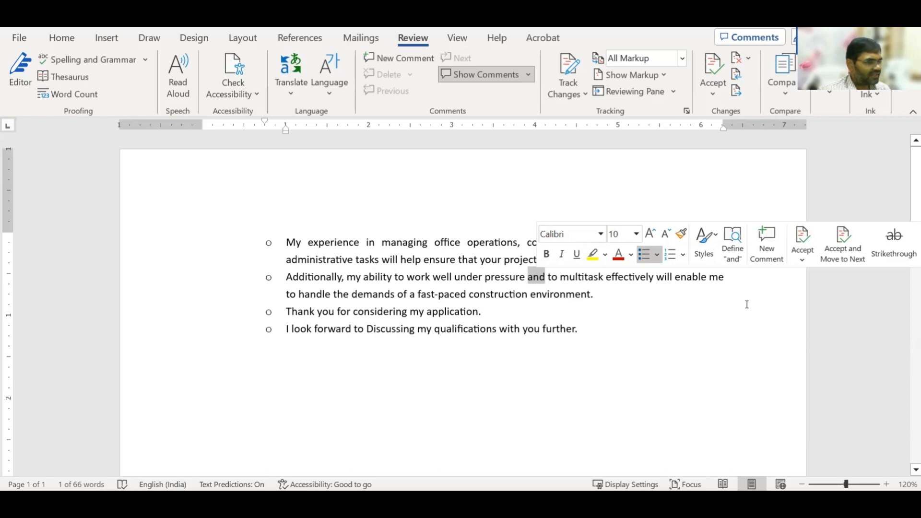
pyautogui.click(456, 294)
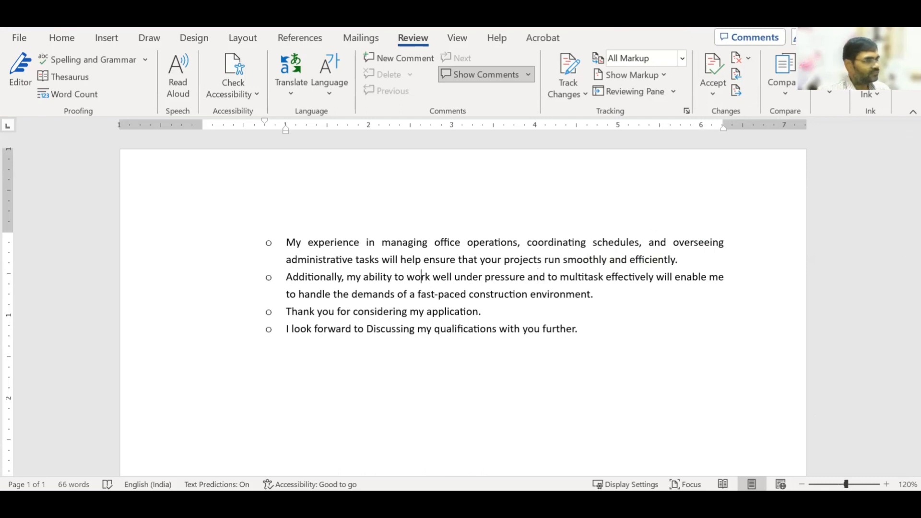
pyautogui.click(886, 37)
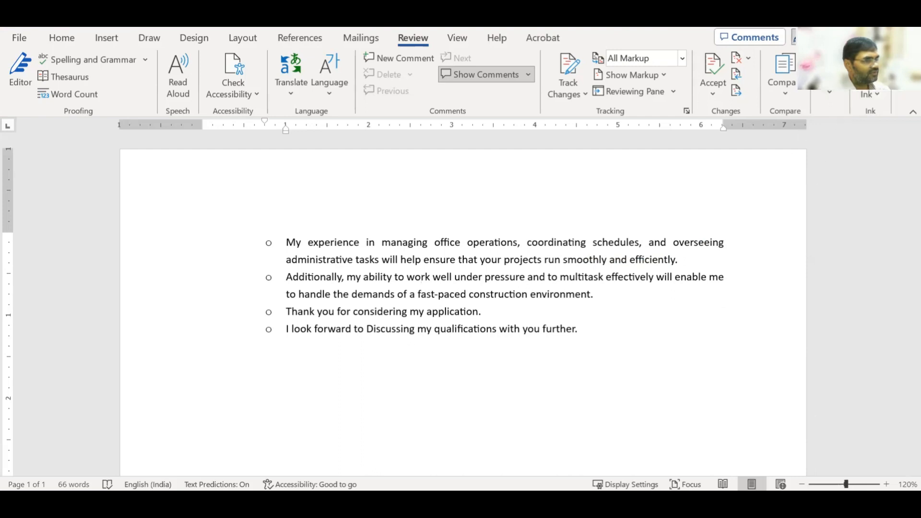
pyautogui.click(811, 37)
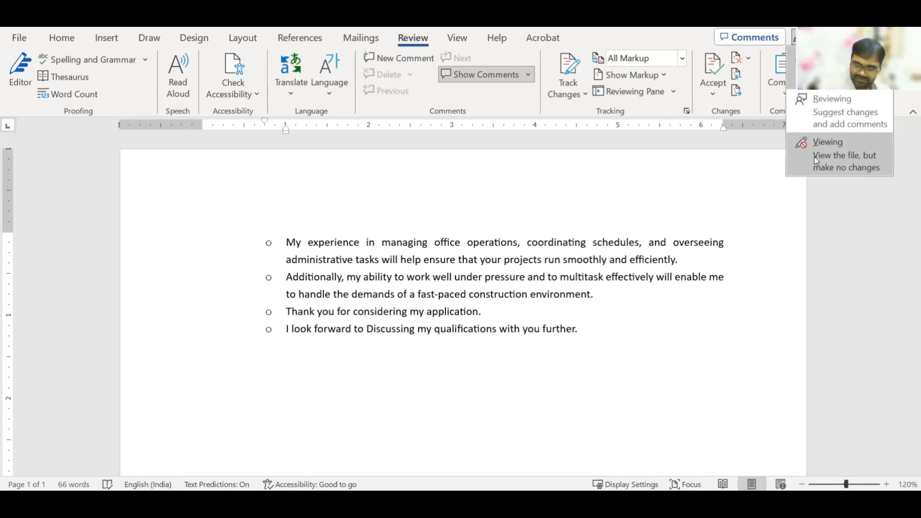
pyautogui.click(496, 313)
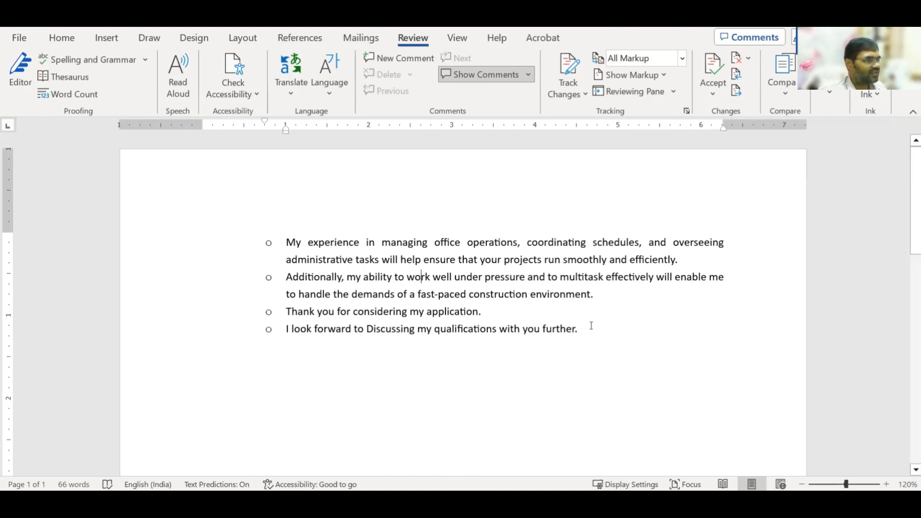
# - Copy the whole bulleted list and paste it repeatedly at the end of the document until it spans 15 pages
pyautogui.hotkey('ctrl', 'a')
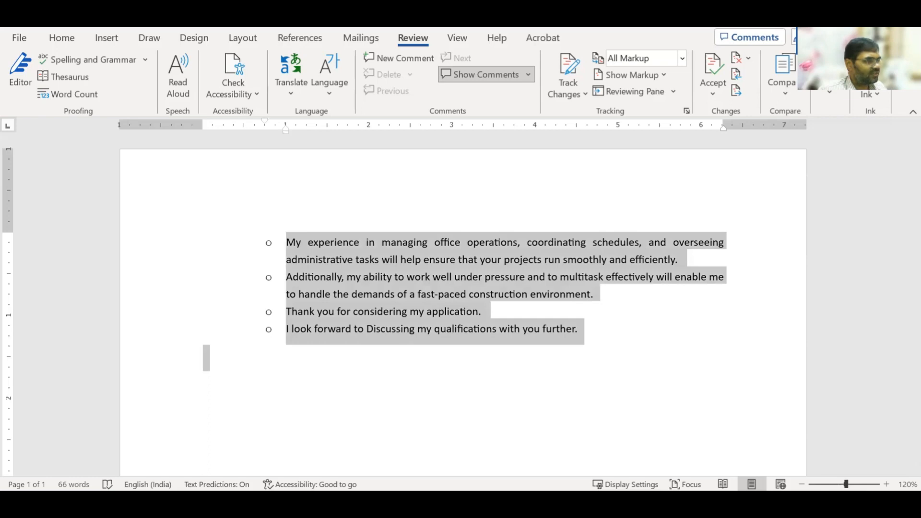
pyautogui.press('Right')
pyautogui.hotkey('ctrl', 'v')
pyautogui.hotkey('ctrl', 'v')
pyautogui.hotkey('ctrl', 'v')
pyautogui.hotkey('ctrl', 'v')
pyautogui.hotkey('ctrl', 'v')
pyautogui.hotkey('ctrl', 'v')
pyautogui.hotkey('ctrl', 'v')
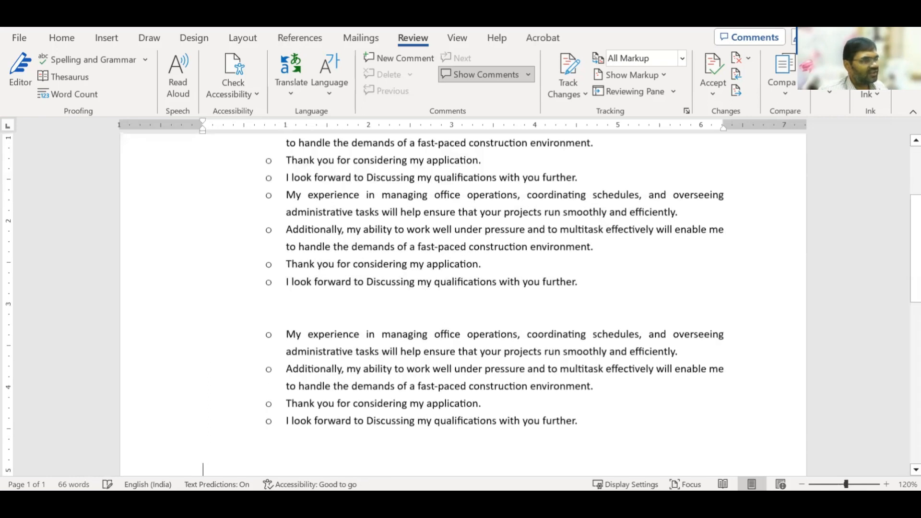
pyautogui.hotkey('ctrl', 'v')
pyautogui.hotkey('ctrl', 'v')
pyautogui.hotkey('ctrl', 'v')
pyautogui.hotkey('ctrl', 'v')
pyautogui.hotkey('ctrl', 'v')
pyautogui.hotkey('ctrl', 'v')
pyautogui.hotkey('ctrl', 'v')
pyautogui.hotkey('ctrl', 'v')
pyautogui.hotkey('ctrl', 'v')
pyautogui.hotkey('ctrl', 'v')
pyautogui.hotkey('ctrl', 'v')
pyautogui.hotkey('ctrl', 'v')
pyautogui.hotkey('ctrl', 'v')
pyautogui.hotkey('ctrl', 'v')
pyautogui.hotkey('ctrl', 'v')
pyautogui.hotkey('ctrl', 'v')
pyautogui.hotkey('ctrl', 'v')
pyautogui.hotkey('ctrl', 'v')
pyautogui.hotkey('ctrl', 'v')
pyautogui.hotkey('ctrl', 'v')
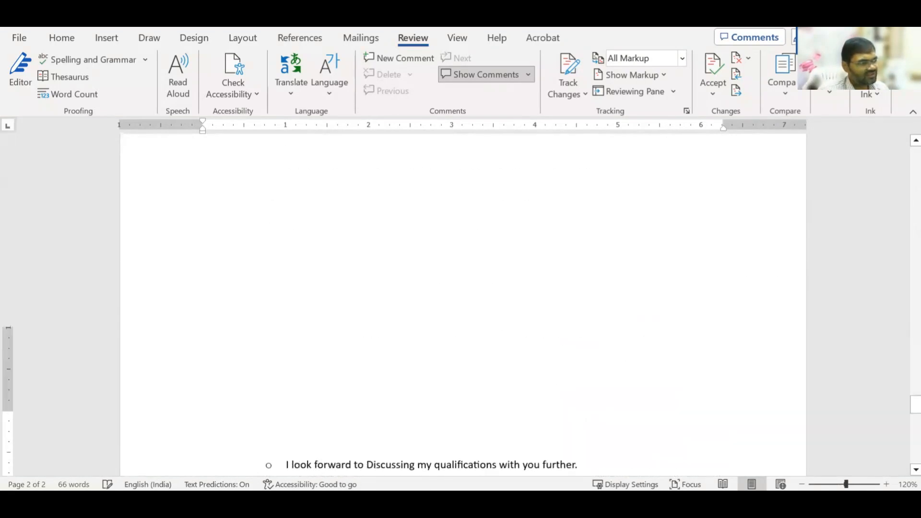
pyautogui.hotkey('ctrl', 'v')
pyautogui.hotkey('ctrl', 'v')
pyautogui.hotkey('ctrl', 'v')
pyautogui.hotkey('ctrl', 'v')
pyautogui.hotkey('ctrl', 'v')
pyautogui.hotkey('ctrl', 'v')
pyautogui.hotkey('ctrl', 'v')
pyautogui.hotkey('ctrl', 'v')
pyautogui.hotkey('ctrl', 'v')
pyautogui.hotkey('ctrl', 'v')
pyautogui.hotkey('ctrl', 'v')
pyautogui.hotkey('ctrl', 'v')
pyautogui.hotkey('ctrl', 'v')
pyautogui.hotkey('ctrl', 'v')
pyautogui.hotkey('ctrl', 'v')
pyautogui.hotkey('ctrl', 'v')
pyautogui.hotkey('ctrl', 'v')
pyautogui.hotkey('ctrl', 'v')
pyautogui.hotkey('ctrl', 'v')
pyautogui.hotkey('ctrl', 'v')
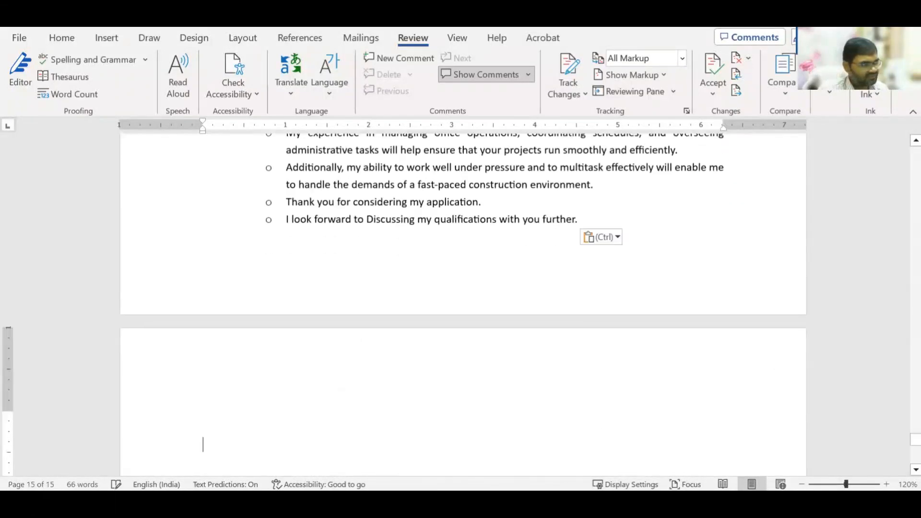
# - Return to the start of the document and look through the repeated lists
pyautogui.hotkey('ctrl', 'Home')
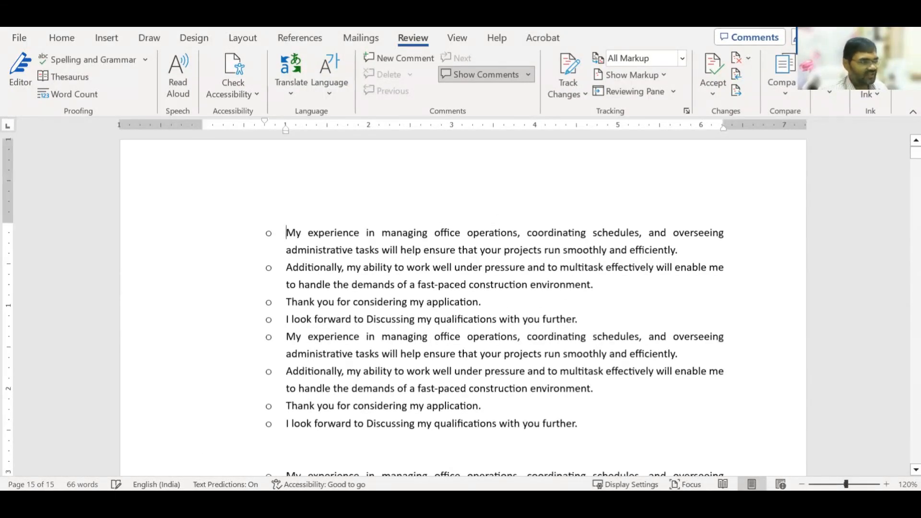
pyautogui.scroll(-7, 569, 345)
pyautogui.scroll(-10, 569, 344)
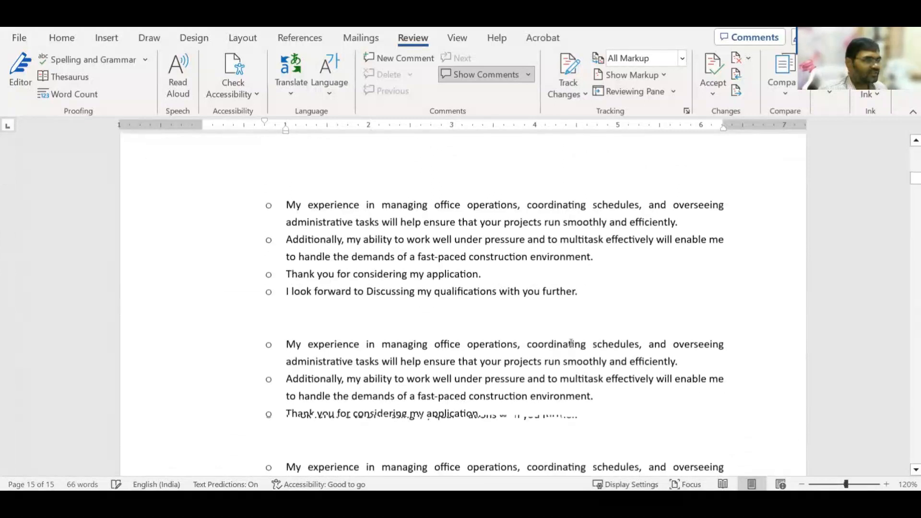
pyautogui.scroll(-3, 572, 342)
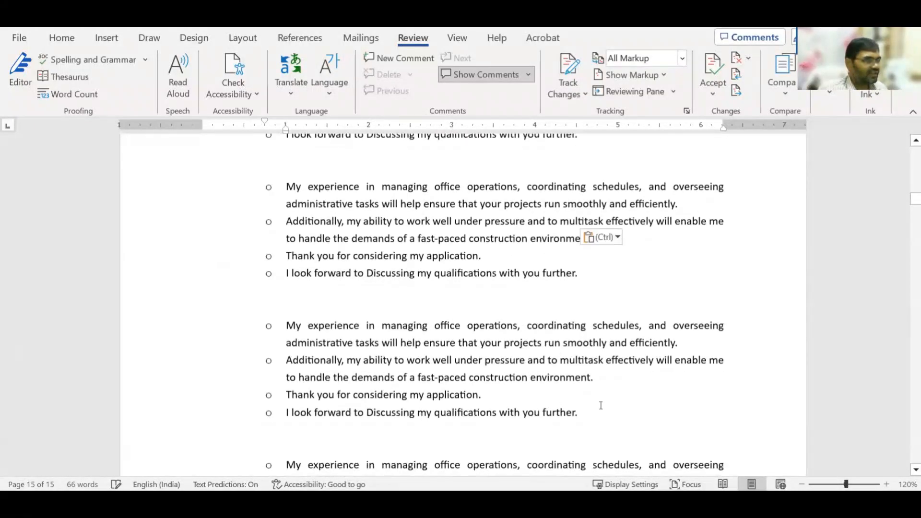
# - Select the phrase "under pressure" in a second bullet on page 3, view the referencing tools, and clear the selection
pyautogui.click(457, 362)
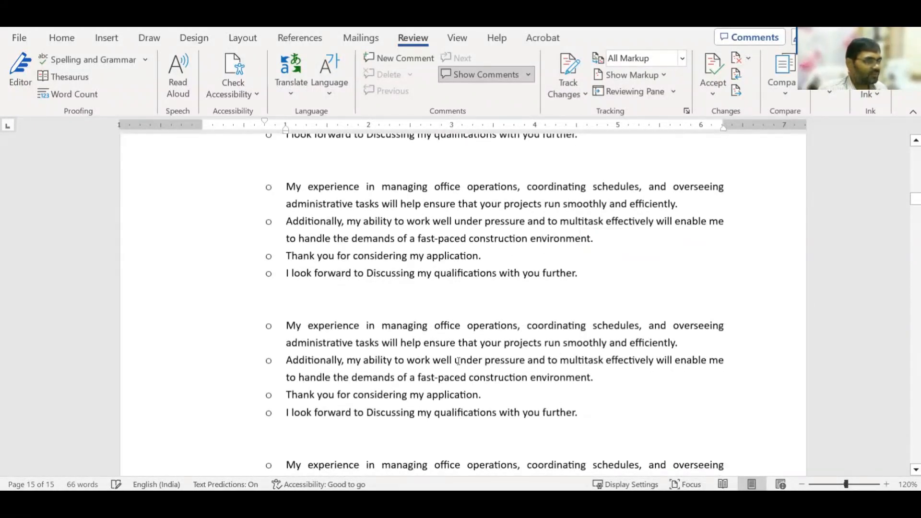
pyautogui.moveTo(458, 362); pyautogui.dragTo(510, 361)
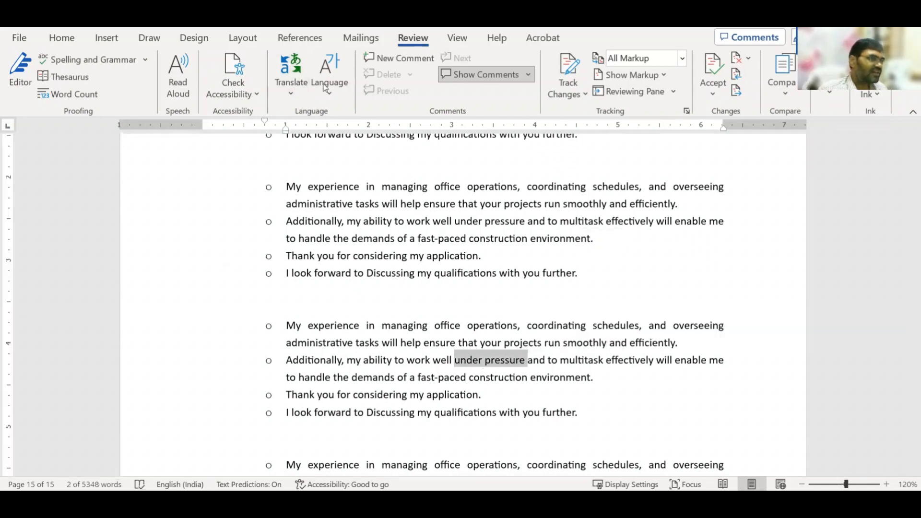
pyautogui.click(664, 152)
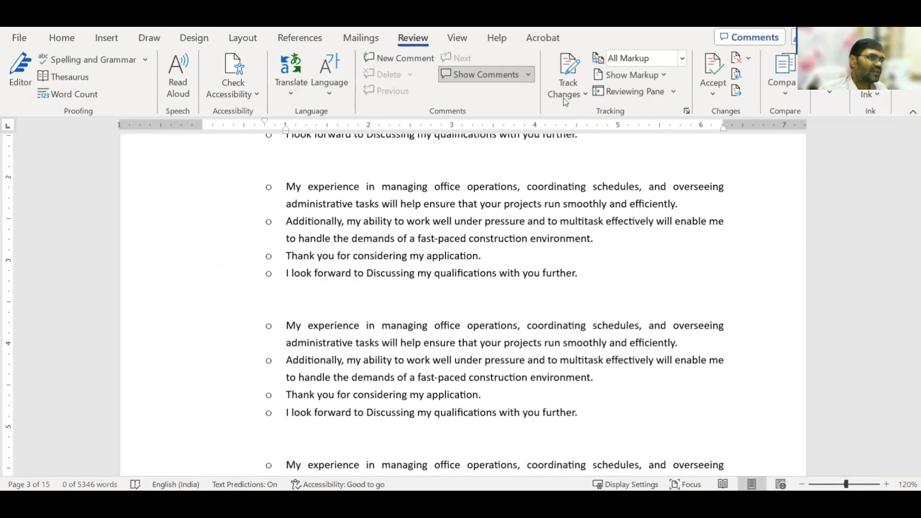
pyautogui.moveTo(455, 360); pyautogui.dragTo(524, 360)
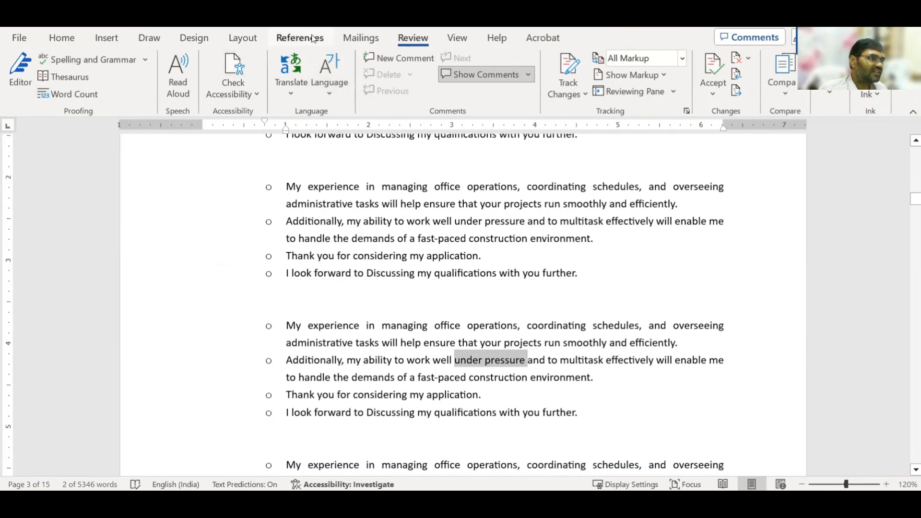
pyautogui.click(291, 43)
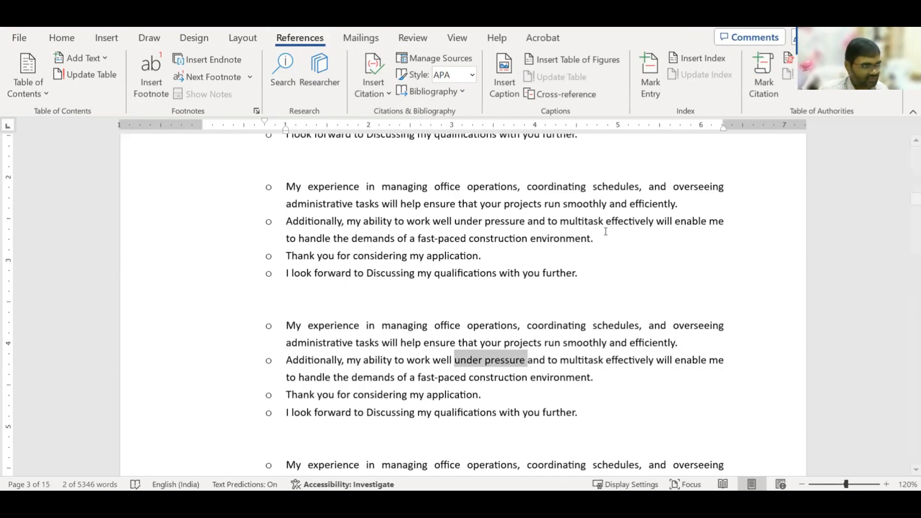
pyautogui.click(480, 256)
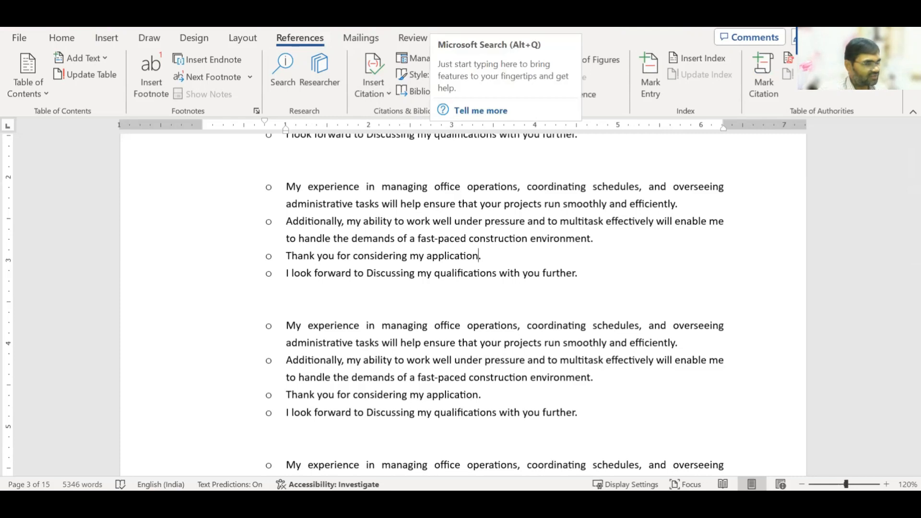
pyautogui.click(432, 19)
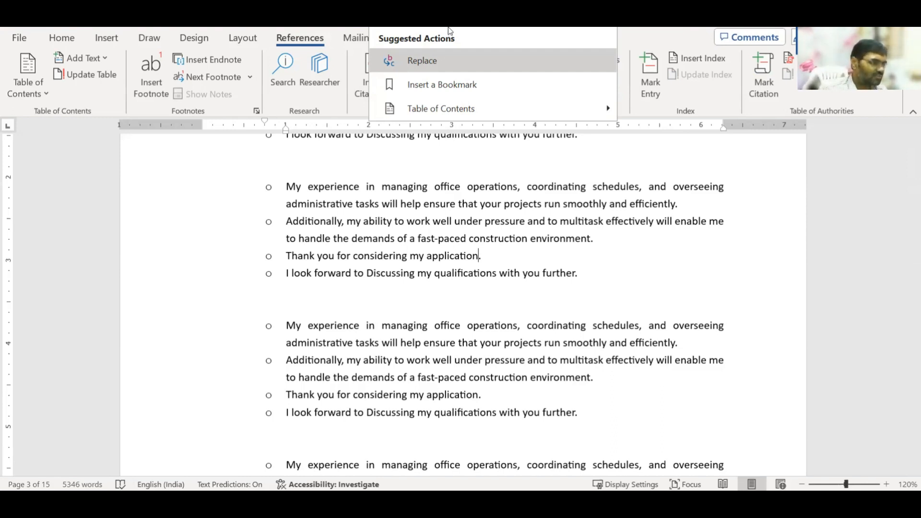
pyautogui.write('book')
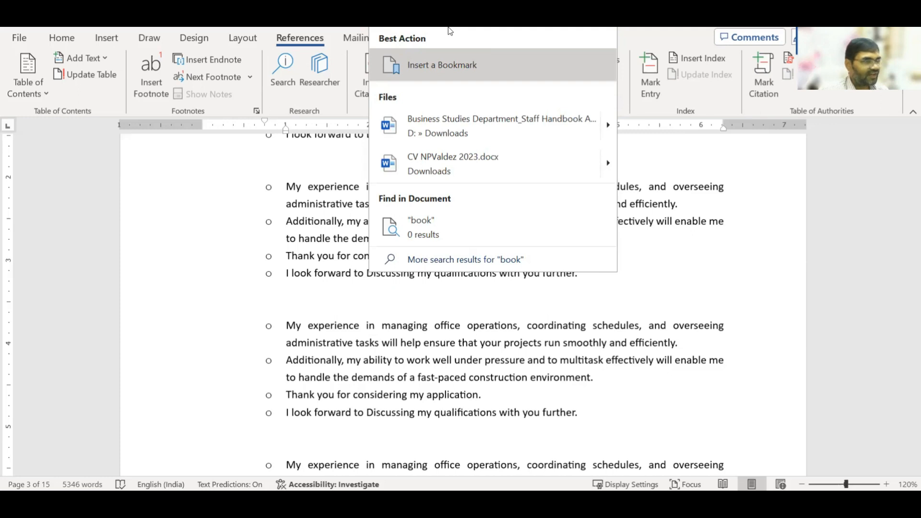
pyautogui.write('ma')
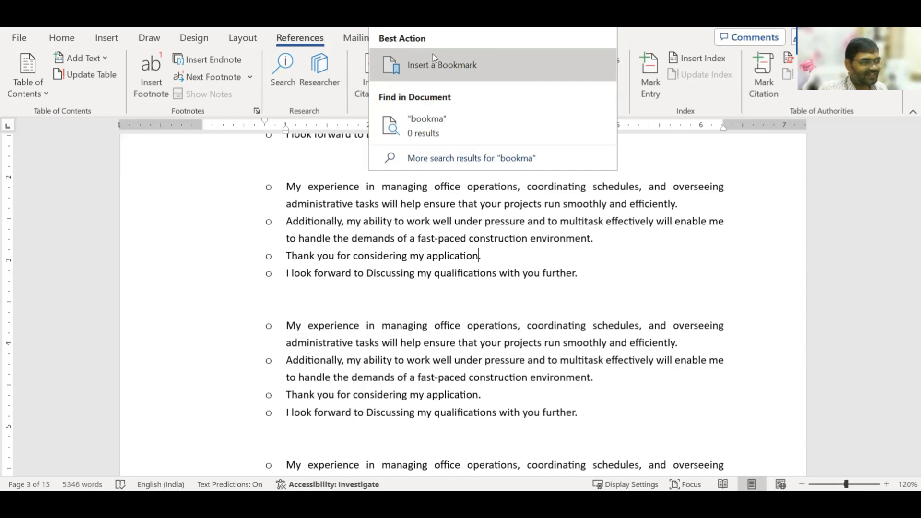
pyautogui.click(428, 67)
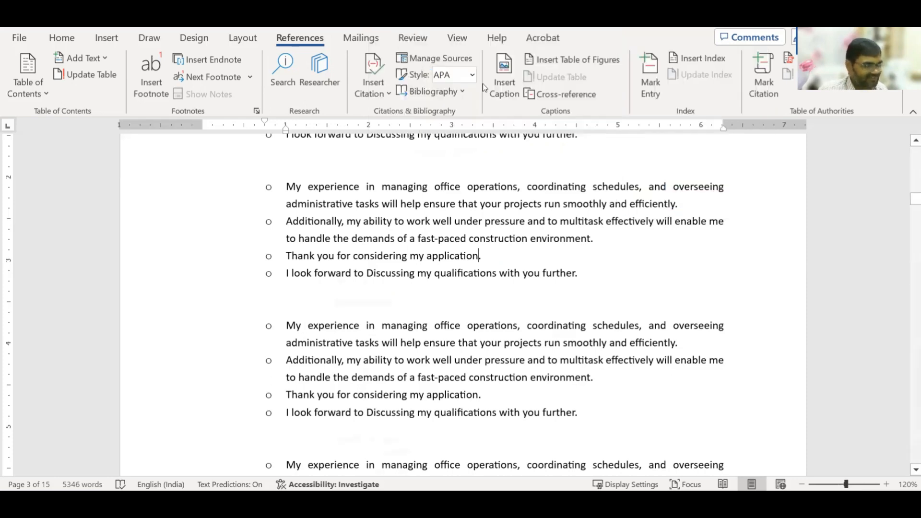
pyautogui.moveTo(434, 273); pyautogui.dragTo(171, 177)
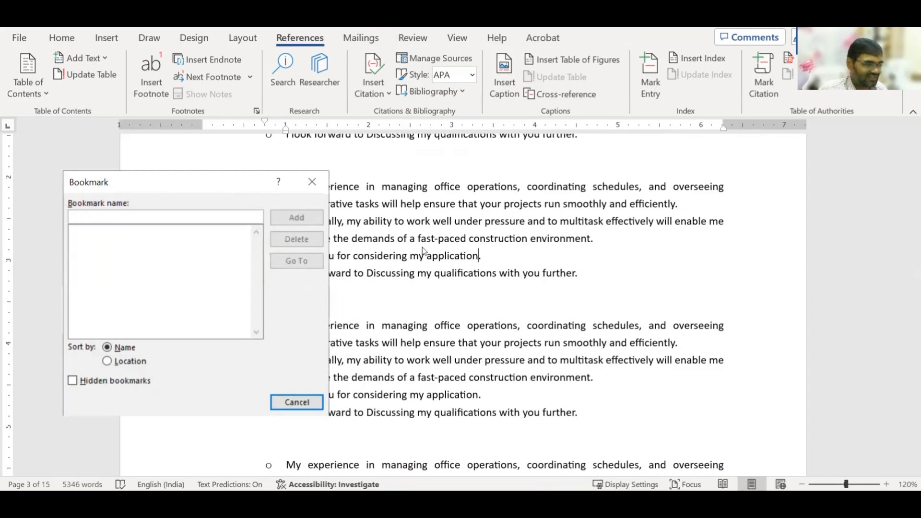
pyautogui.click(302, 402)
# - Add a bookmark named "multitask" to the phrase "multitask effectively" in the second bullet on page 3
pyautogui.click(543, 238)
pyautogui.moveTo(557, 223); pyautogui.dragTo(640, 226)
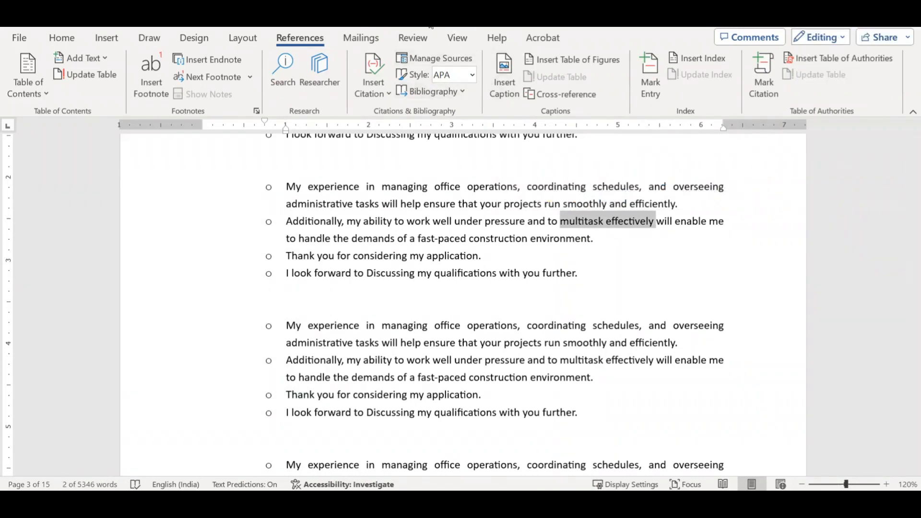
pyautogui.hotkey('alt', 'q')
pyautogui.write('boo')
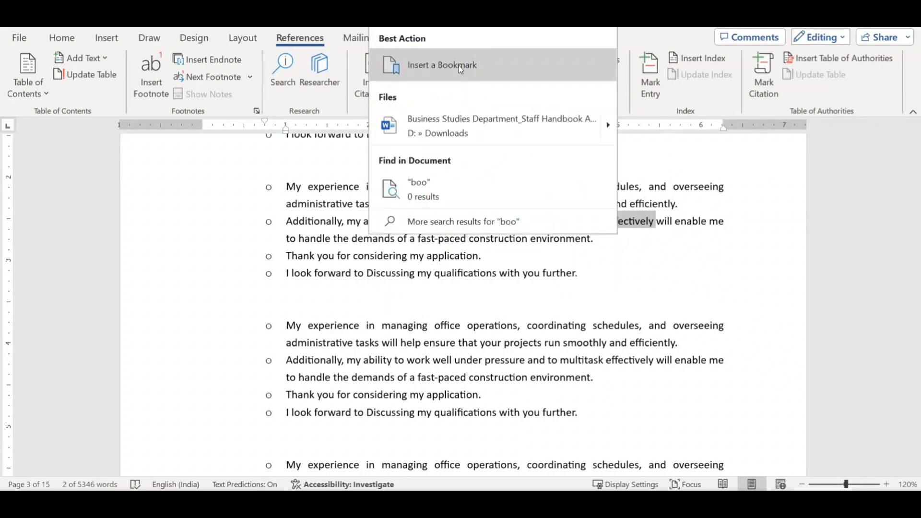
pyautogui.click(459, 65)
pyautogui.moveTo(145, 184); pyautogui.dragTo(159, 156)
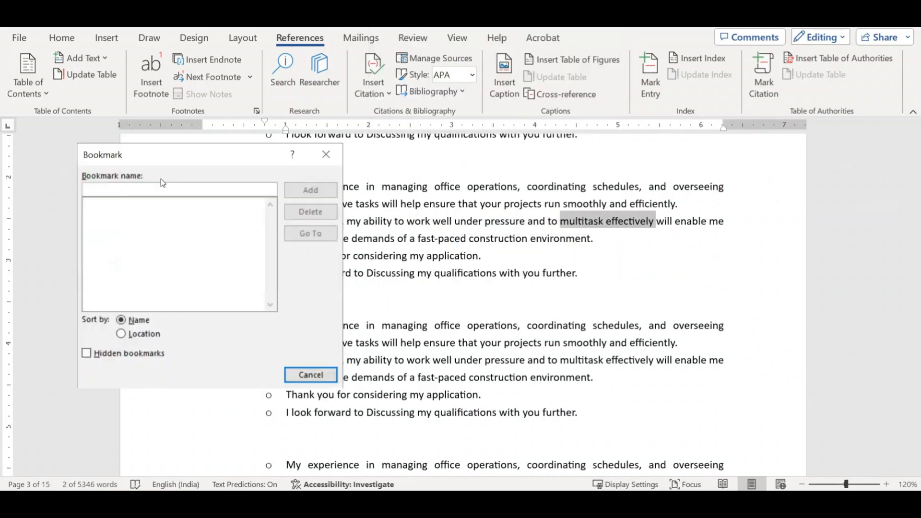
pyautogui.write('mul')
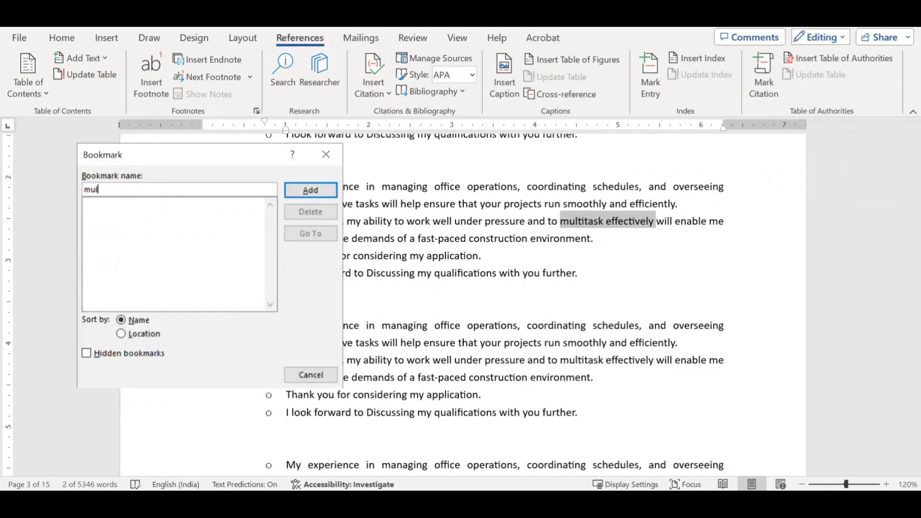
pyautogui.write('titask')
pyautogui.click(310, 190)
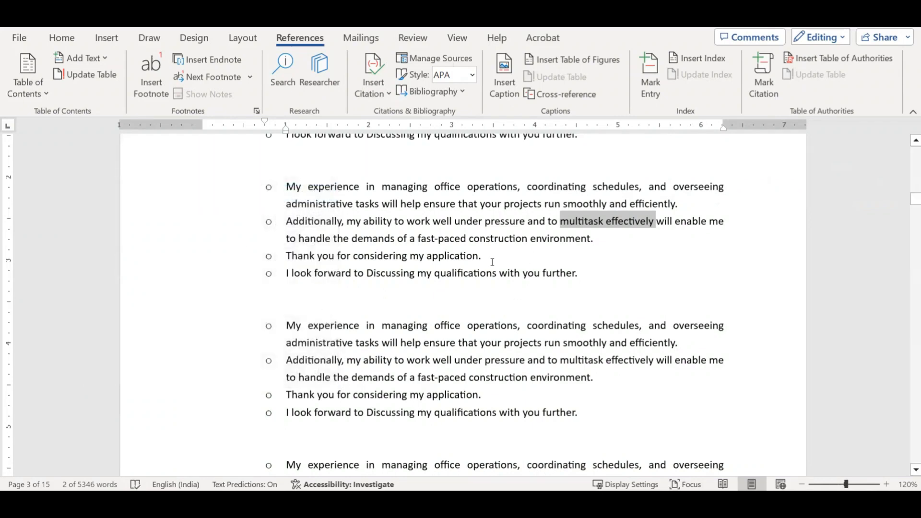
pyautogui.click(599, 268)
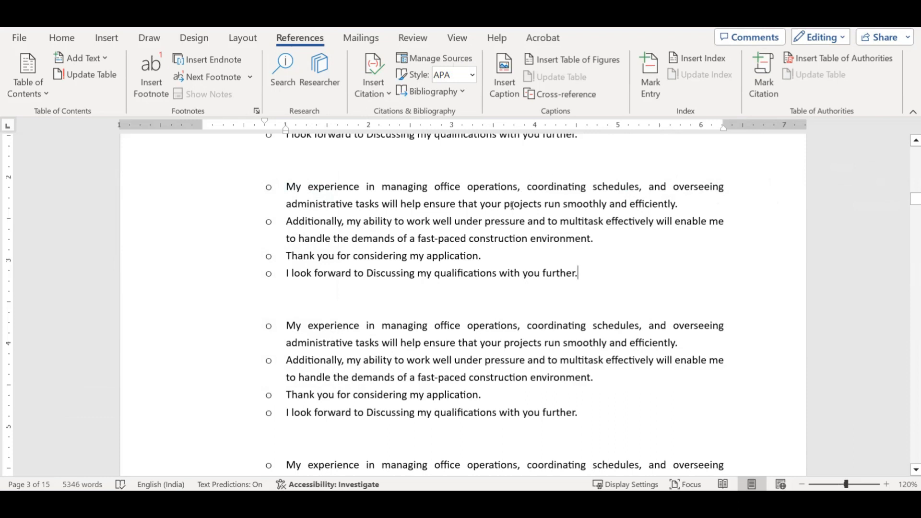
pyautogui.click(560, 94)
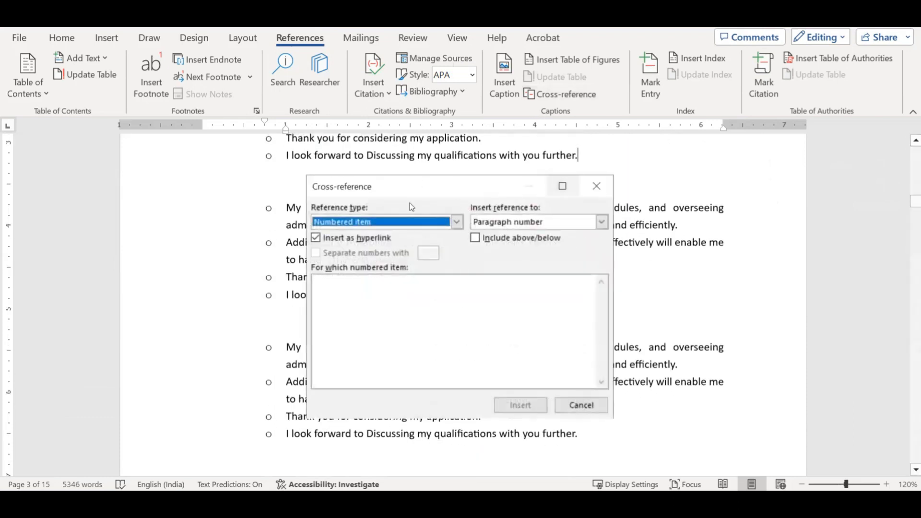
pyautogui.moveTo(425, 180); pyautogui.dragTo(288, 152)
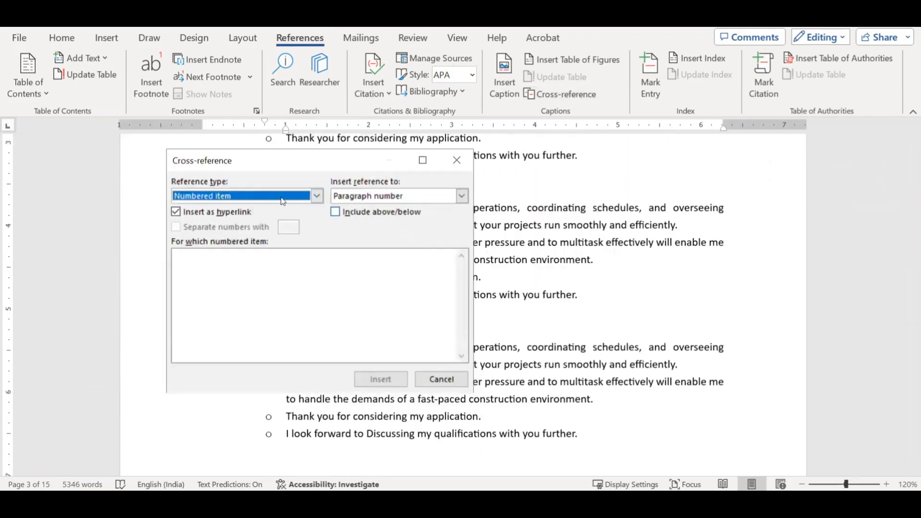
pyautogui.press('Escape')
# - Use Go To to jump to the bookmark "multitask", then close the dialog
pyautogui.click(415, 225)
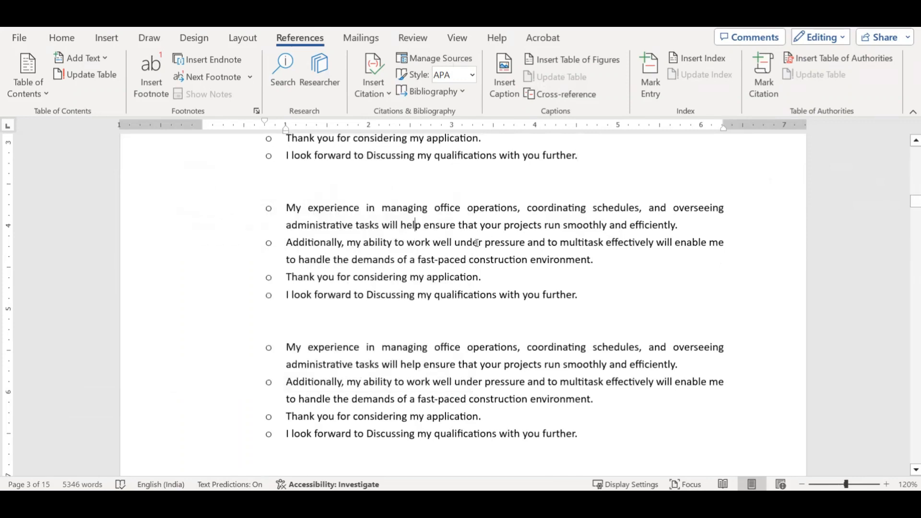
pyautogui.hotkey('ctrl', 'g')
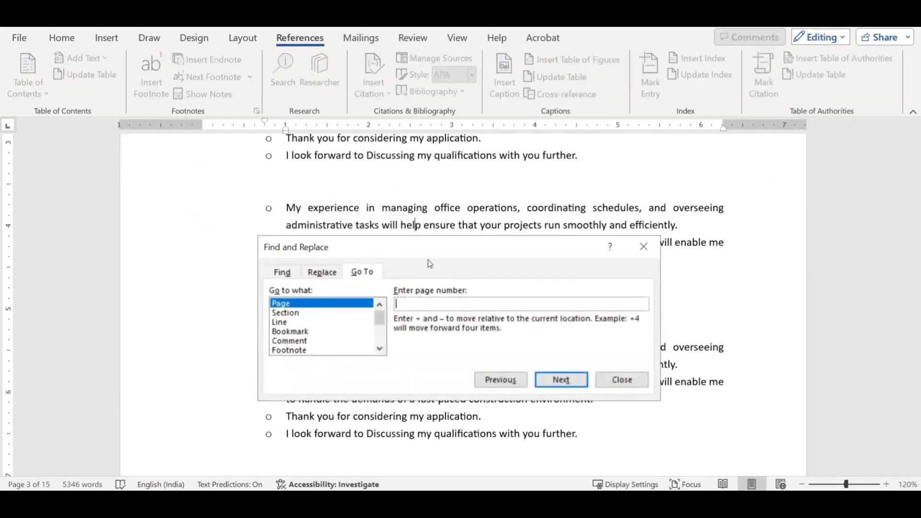
pyautogui.moveTo(396, 238); pyautogui.dragTo(322, 184)
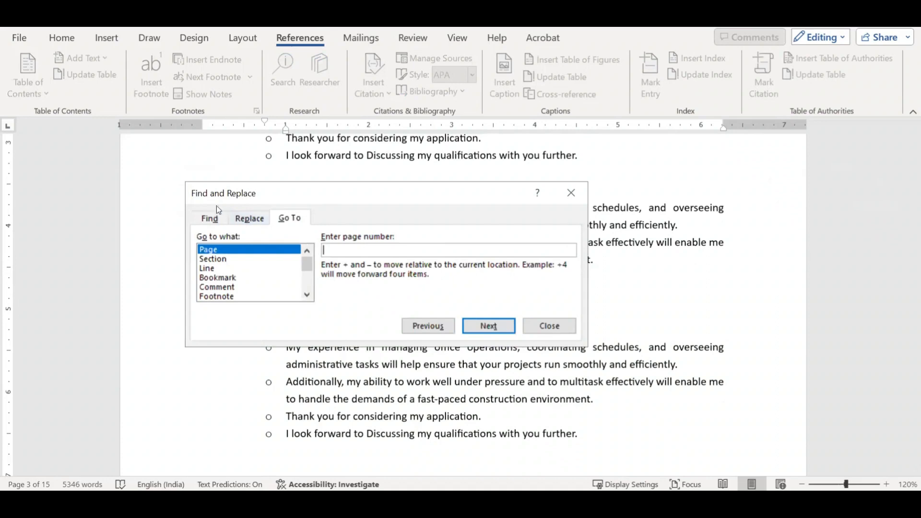
pyautogui.moveTo(252, 192); pyautogui.dragTo(247, 180)
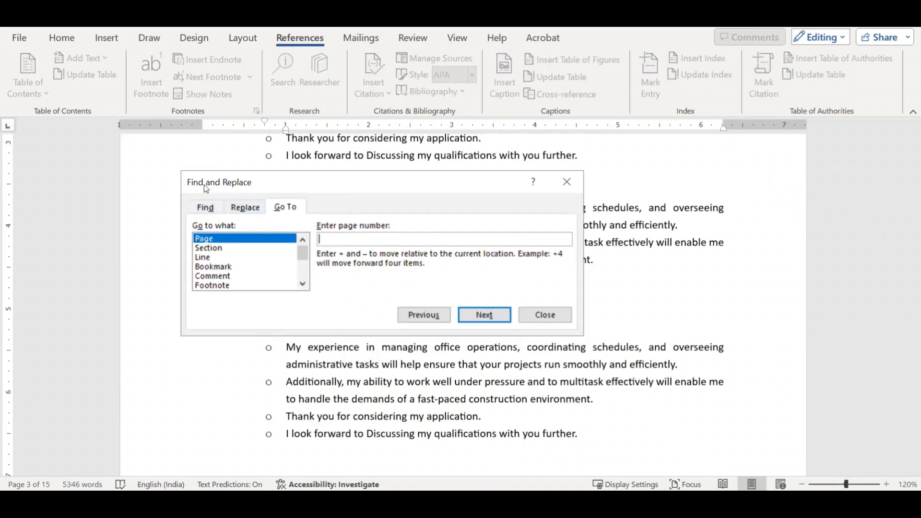
pyautogui.click(215, 266)
pyautogui.click(566, 240)
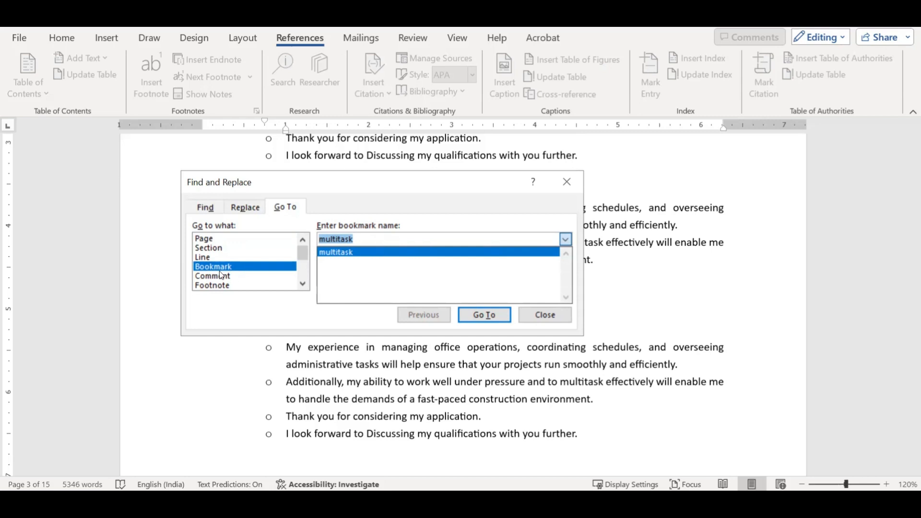
pyautogui.click(341, 253)
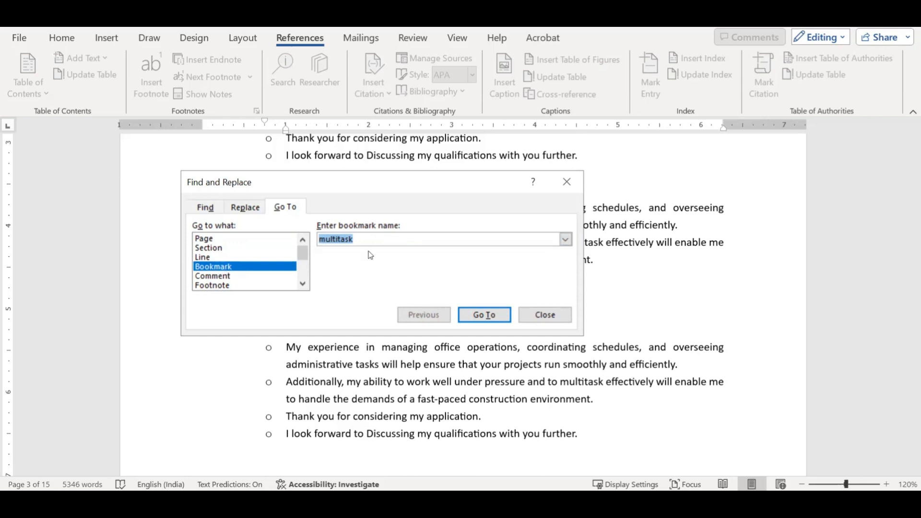
pyautogui.click(495, 318)
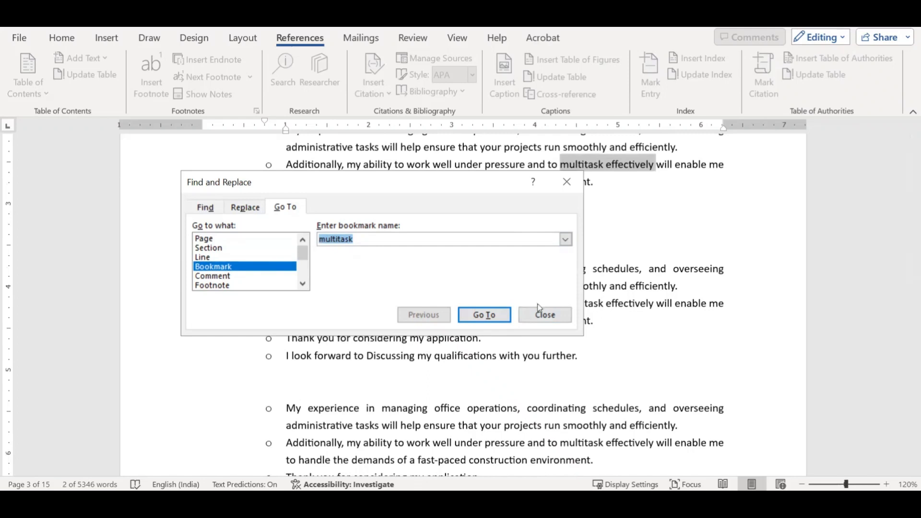
pyautogui.click(539, 310)
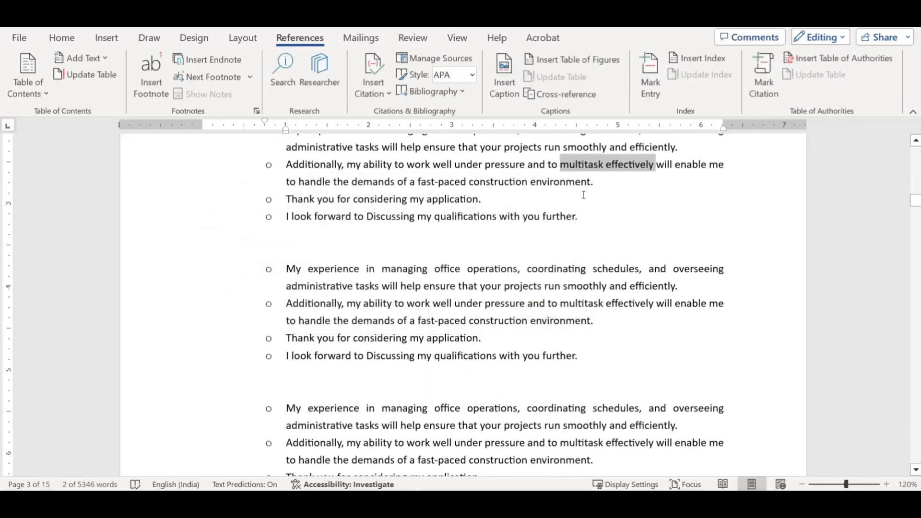
# - Clear the selection of the bookmarked phrase and view the options for inserting a citation, choosing none
pyautogui.scroll(1, 603, 219)
pyautogui.scroll(1, 603, 219)
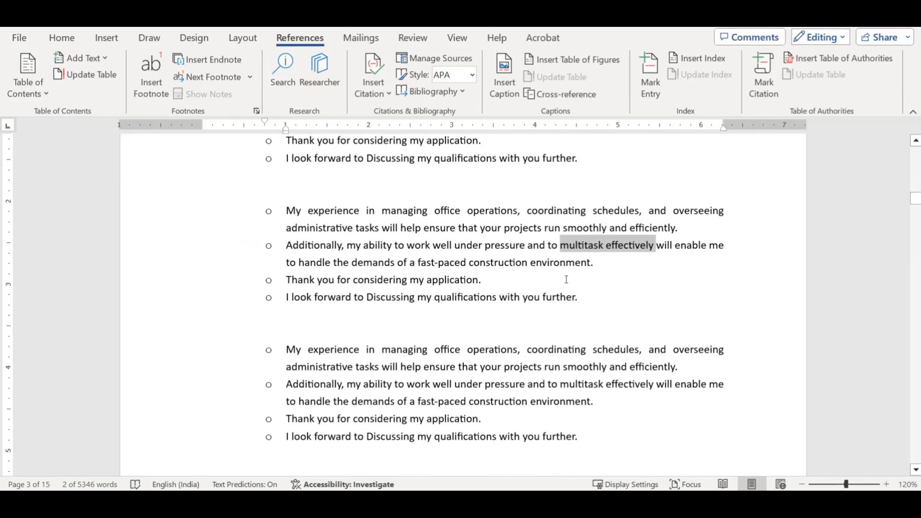
pyautogui.click(446, 227)
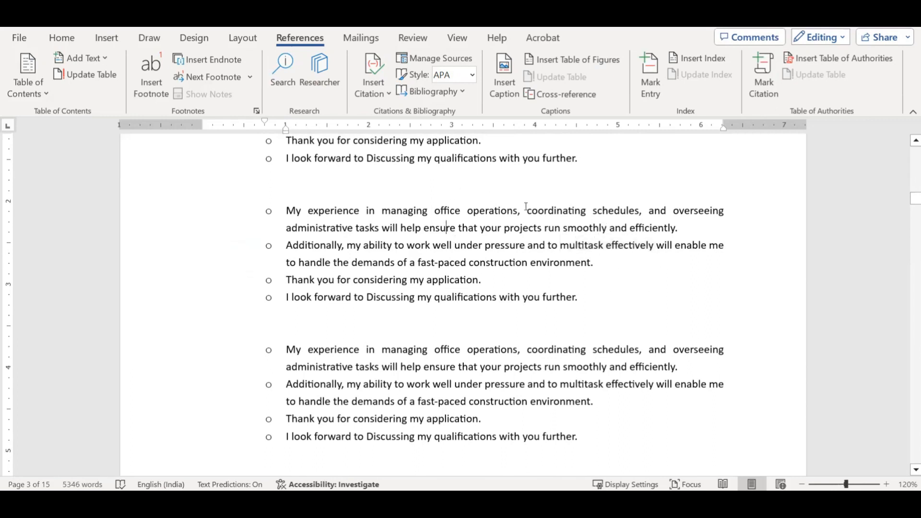
pyautogui.click(384, 96)
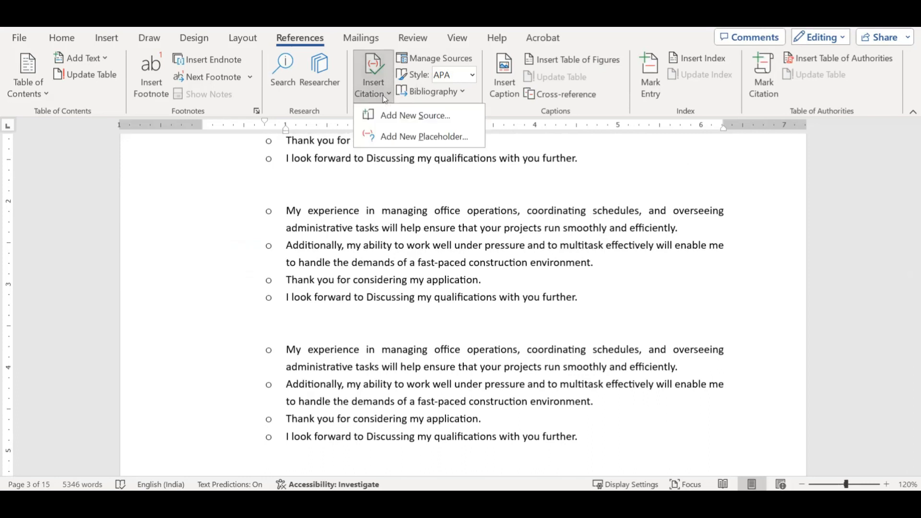
pyautogui.click(480, 209)
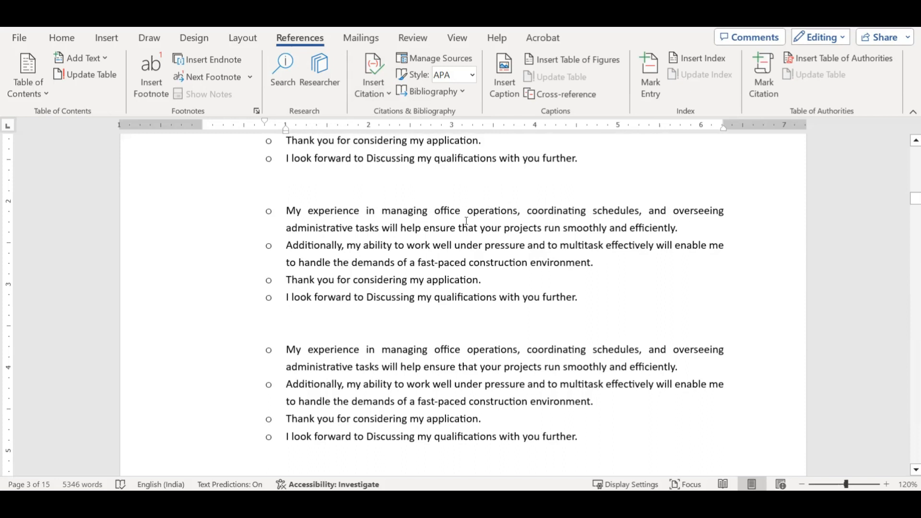
# - Set single line spacing for the last three bullets of a four-bullet group on page 3, starting at "Additionally, my ability"
pyautogui.moveTo(588, 297); pyautogui.dragTo(286, 245)
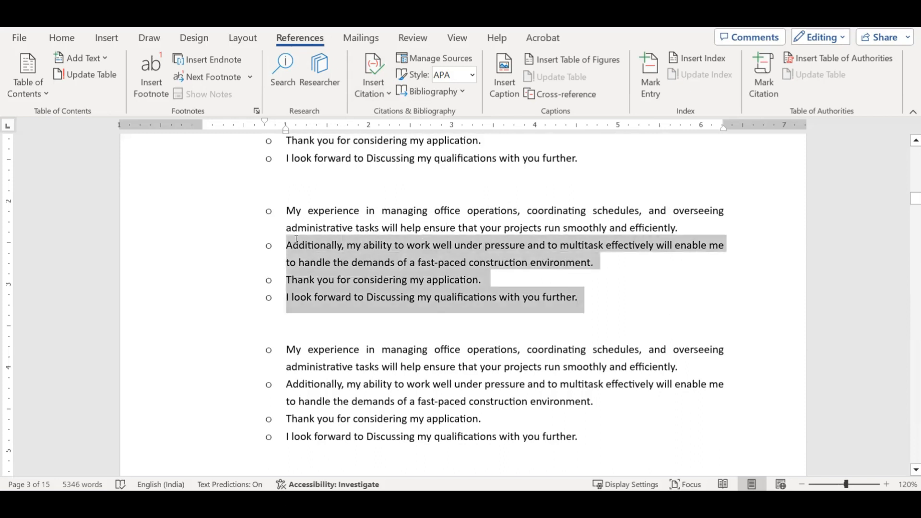
pyautogui.click(61, 37)
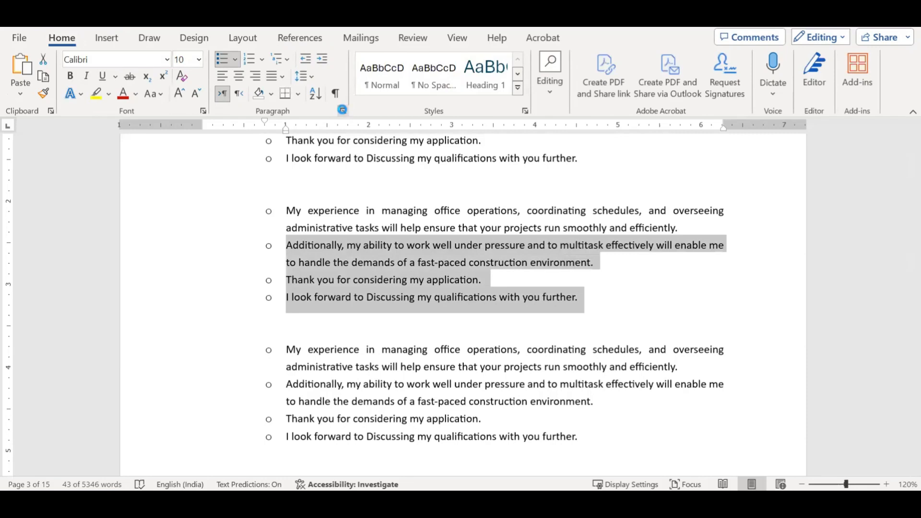
pyautogui.click(342, 110)
pyautogui.click(92, 127)
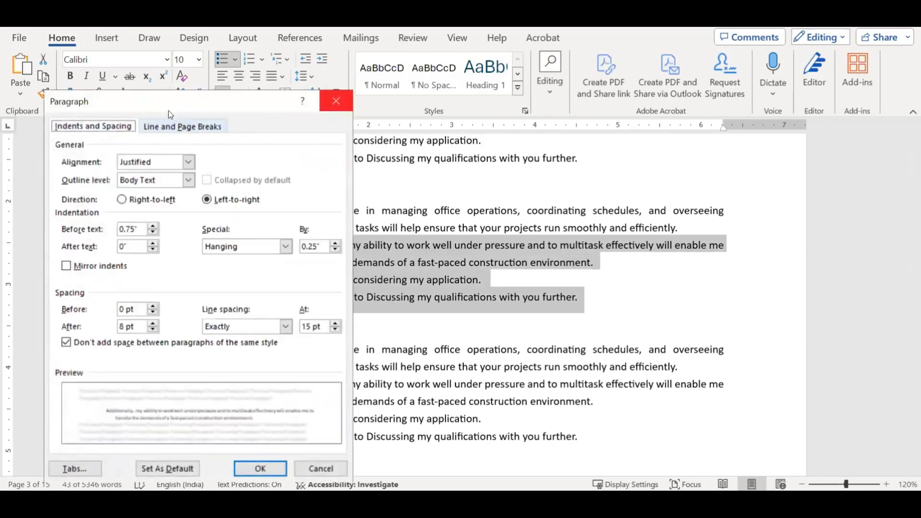
pyautogui.moveTo(166, 105); pyautogui.dragTo(314, 83)
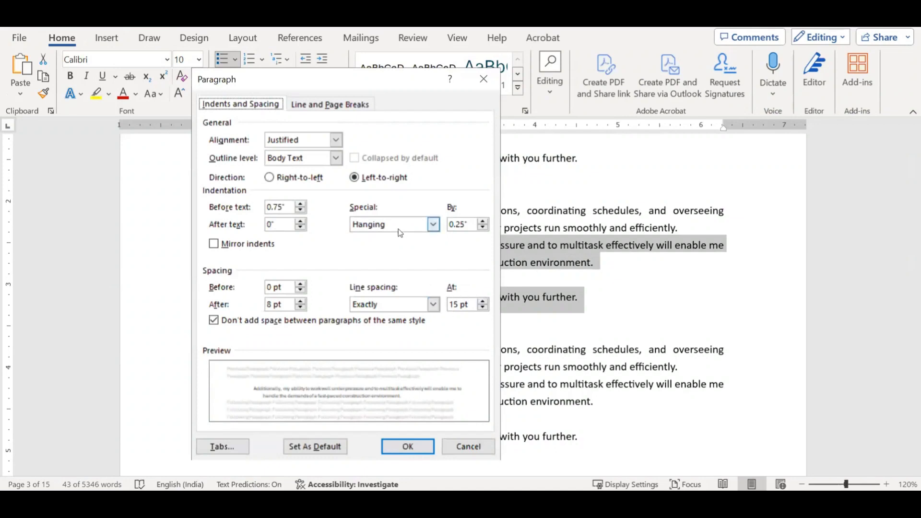
pyautogui.moveTo(339, 82); pyautogui.dragTo(178, 64)
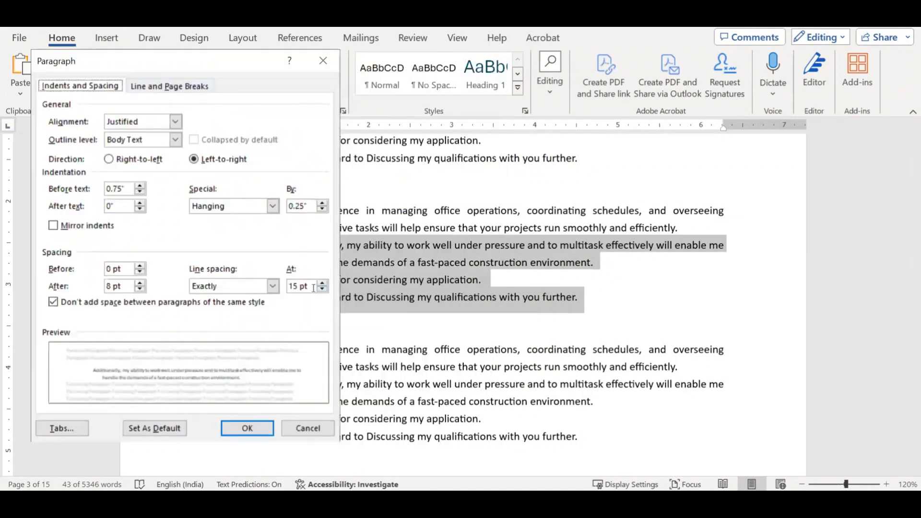
pyautogui.click(272, 286)
pyautogui.click(228, 300)
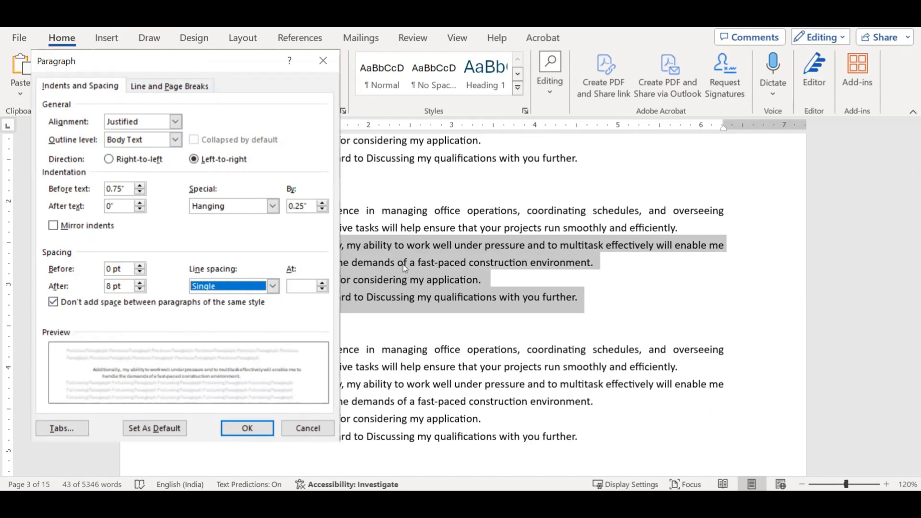
pyautogui.click(273, 287)
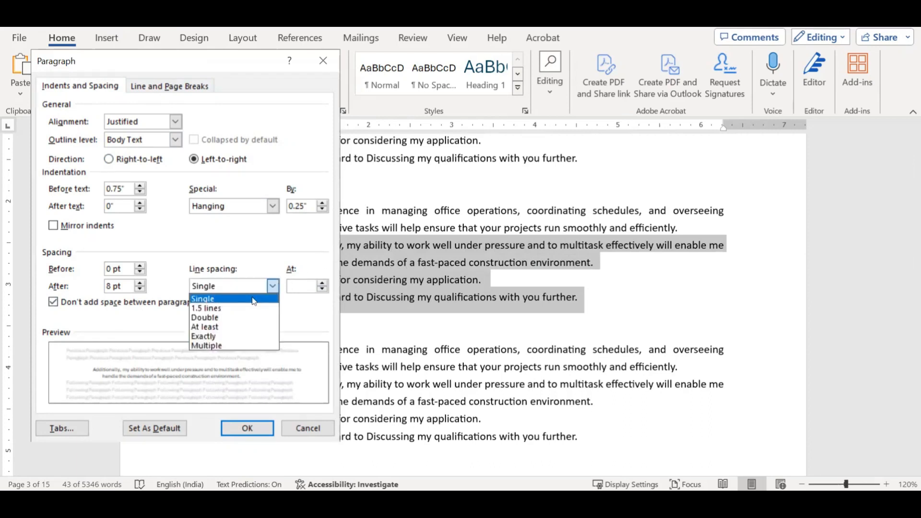
pyautogui.click(209, 335)
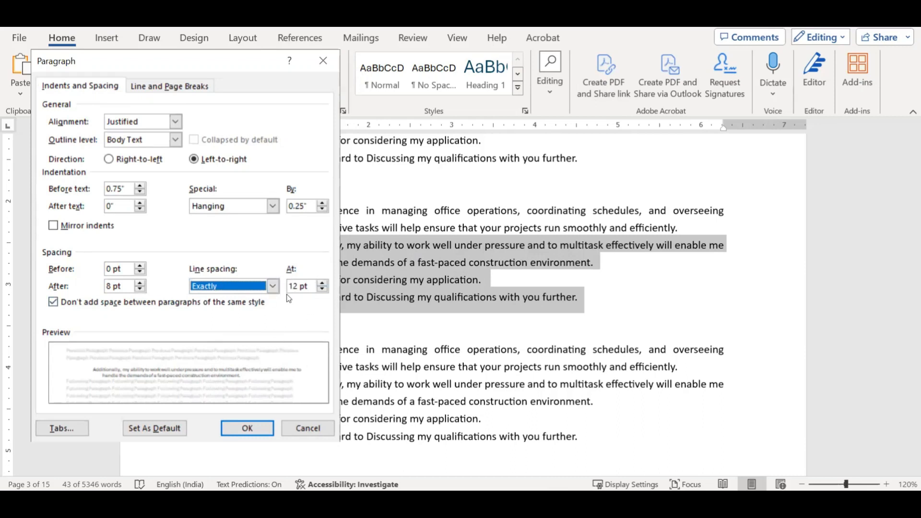
pyautogui.click(273, 286)
pyautogui.click(228, 295)
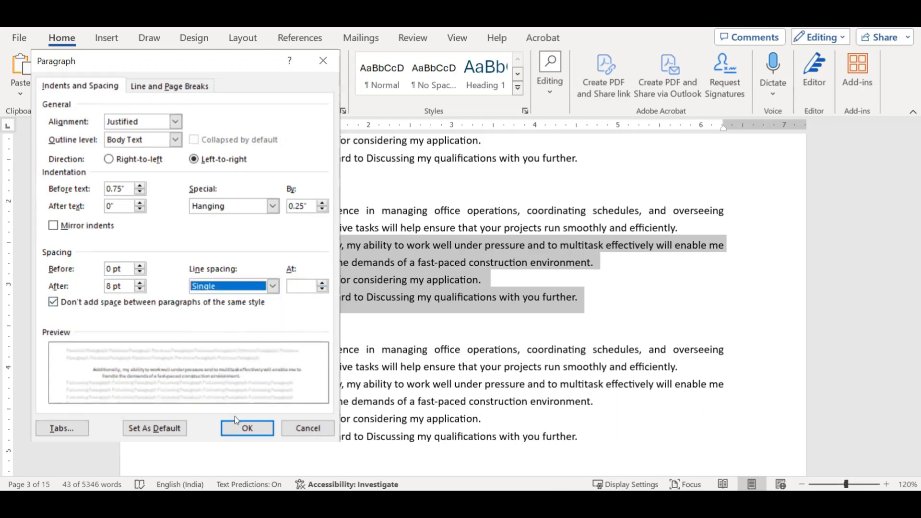
pyautogui.click(247, 427)
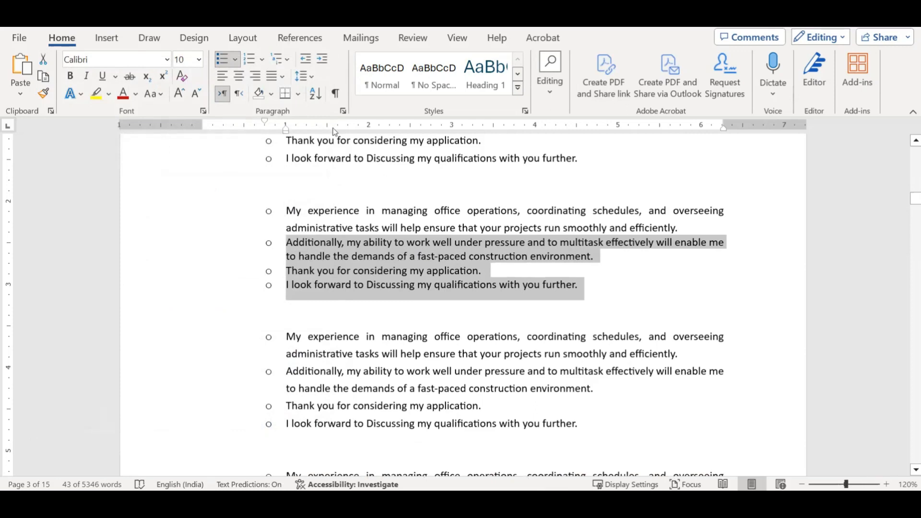
# - Set the line spacing of the three selected bullets to Exactly 16 pt
pyautogui.click(343, 111)
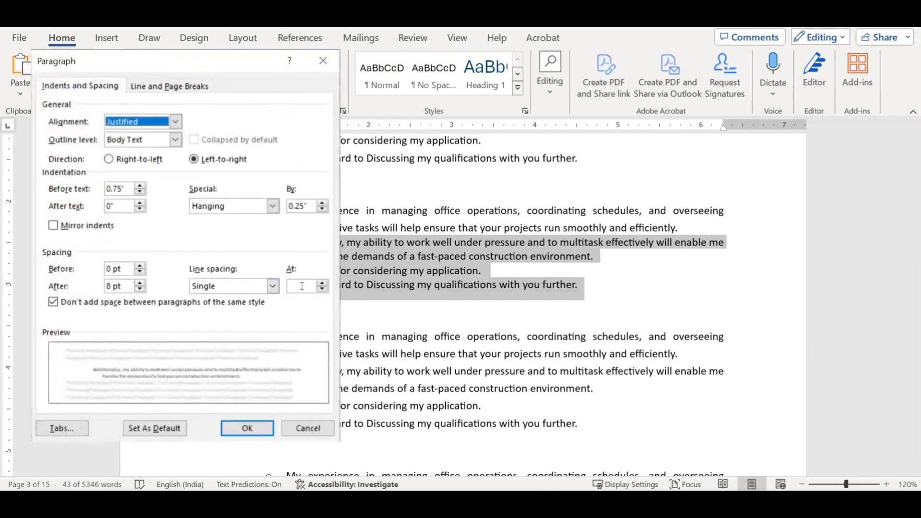
pyautogui.click(273, 286)
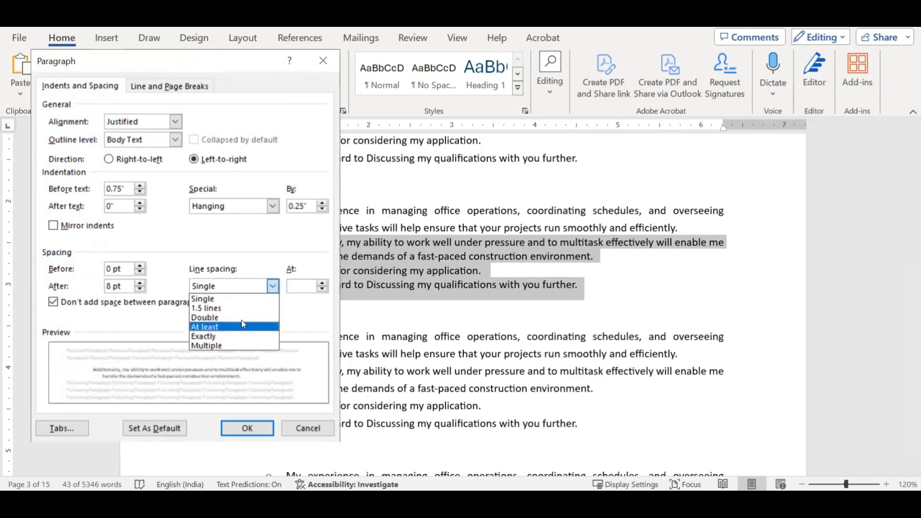
pyautogui.click(212, 335)
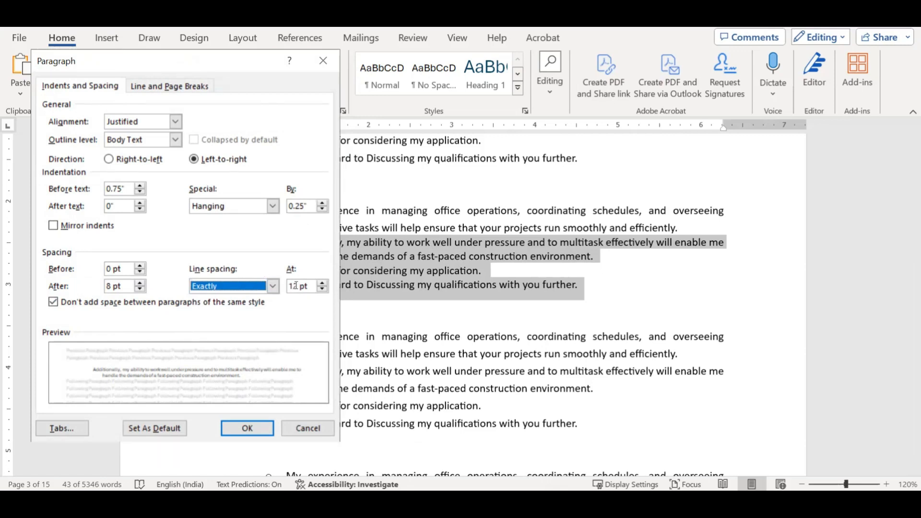
pyautogui.doubleClick(296, 286)
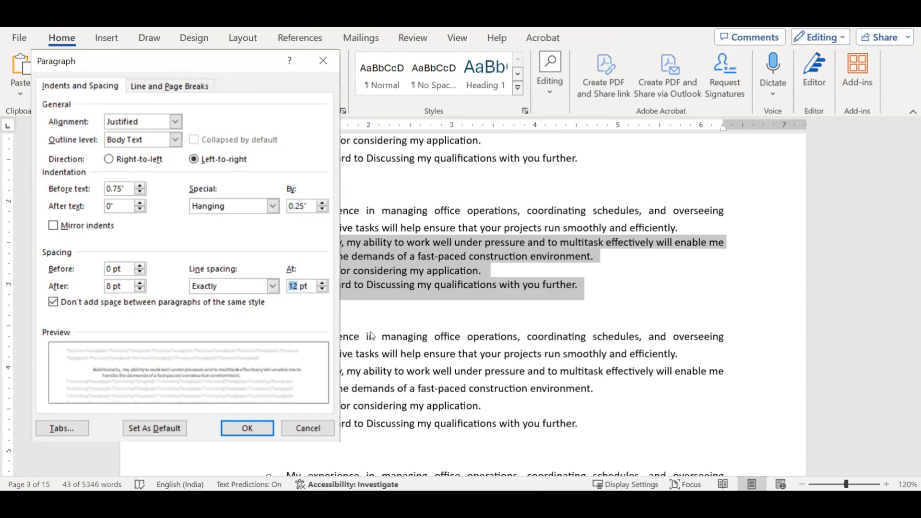
pyautogui.write('16')
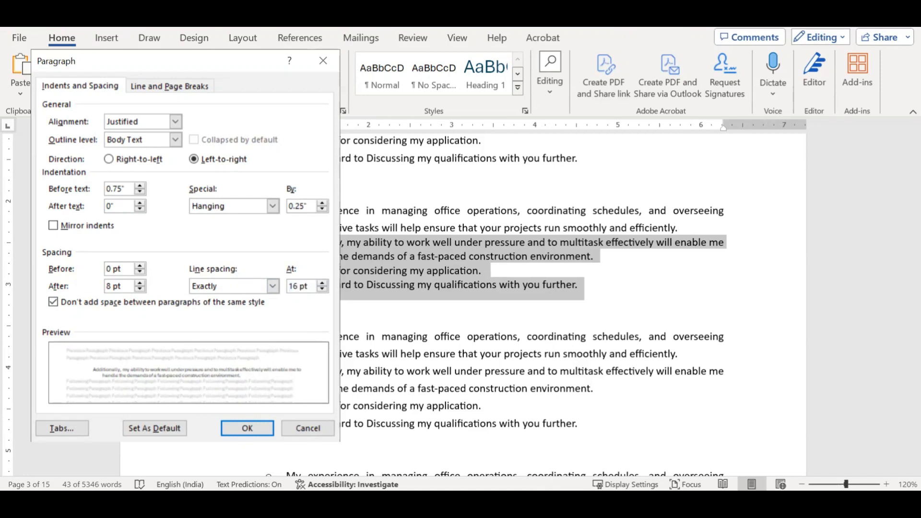
pyautogui.click(246, 423)
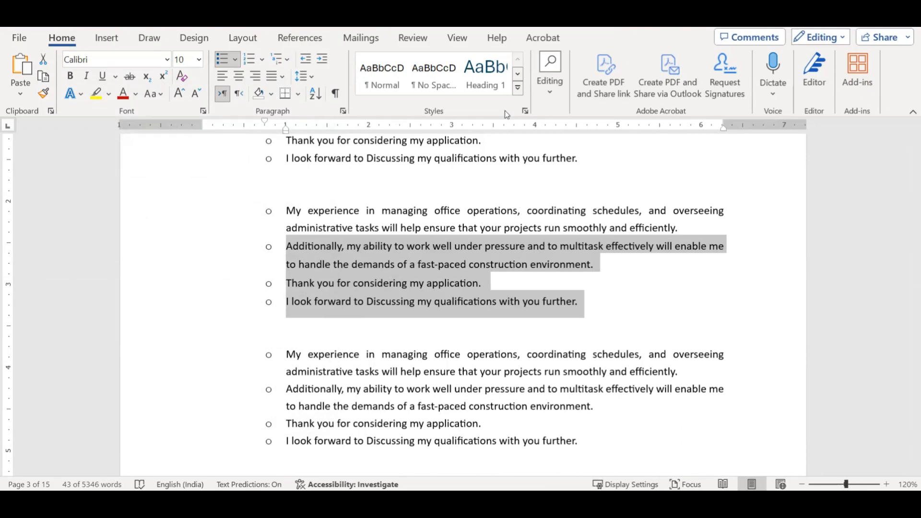
# - Set the exact line spacing of the three selected bullets to 2
pyautogui.click(344, 111)
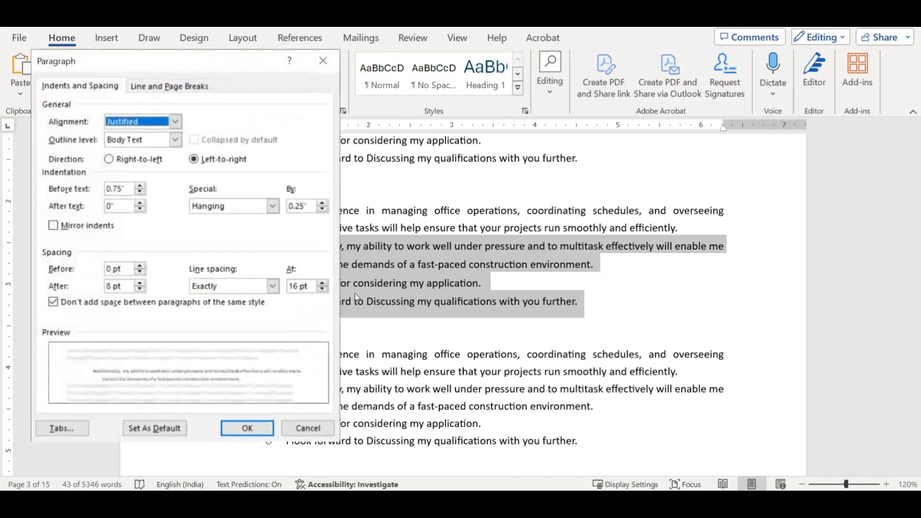
pyautogui.moveTo(305, 286); pyautogui.dragTo(262, 287)
pyautogui.write('2')
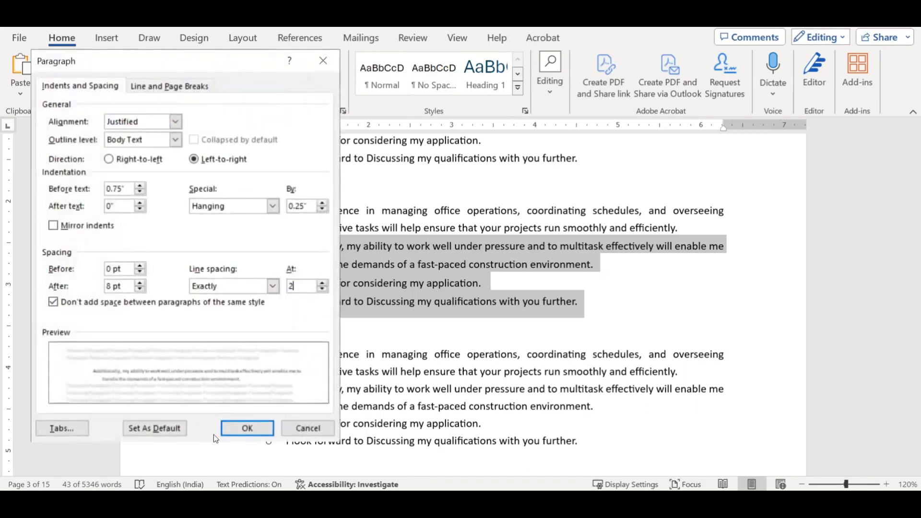
pyautogui.click(231, 433)
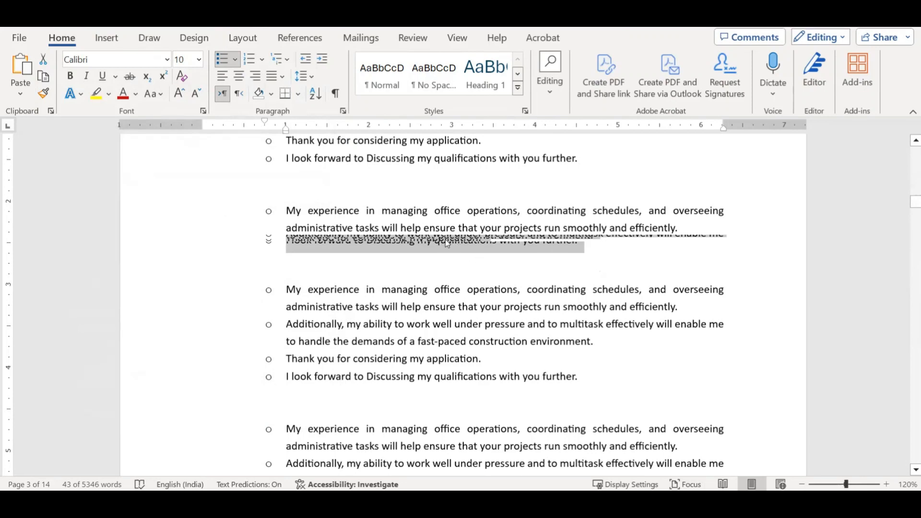
# - Apply single line spacing from this group's "My experience" bullet through the next group's "Additionally" bullet, and clear the selection
pyautogui.moveTo(288, 207); pyautogui.dragTo(550, 324)
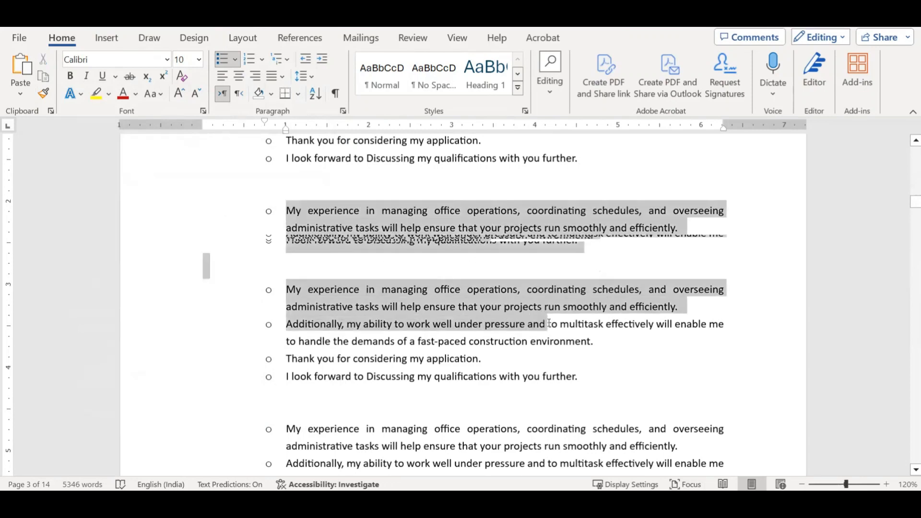
pyautogui.click(343, 111)
pyautogui.click(243, 287)
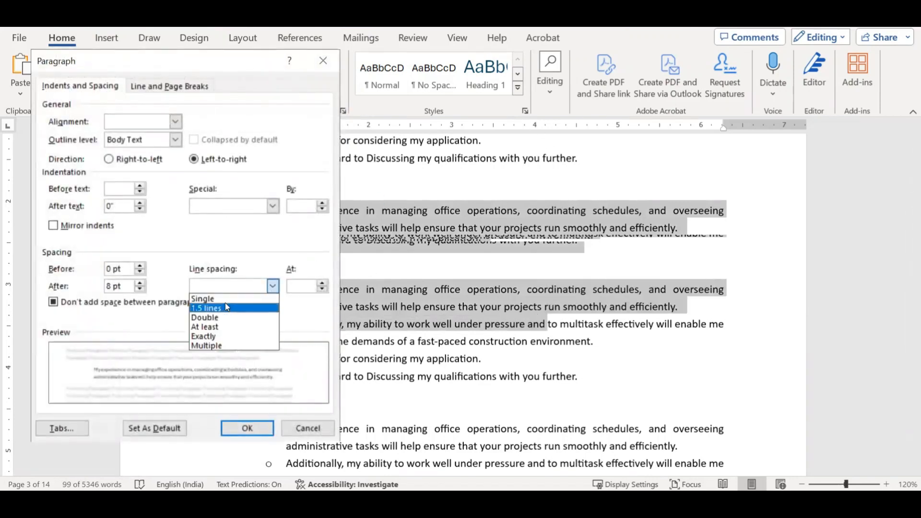
pyautogui.click(226, 298)
pyautogui.click(246, 428)
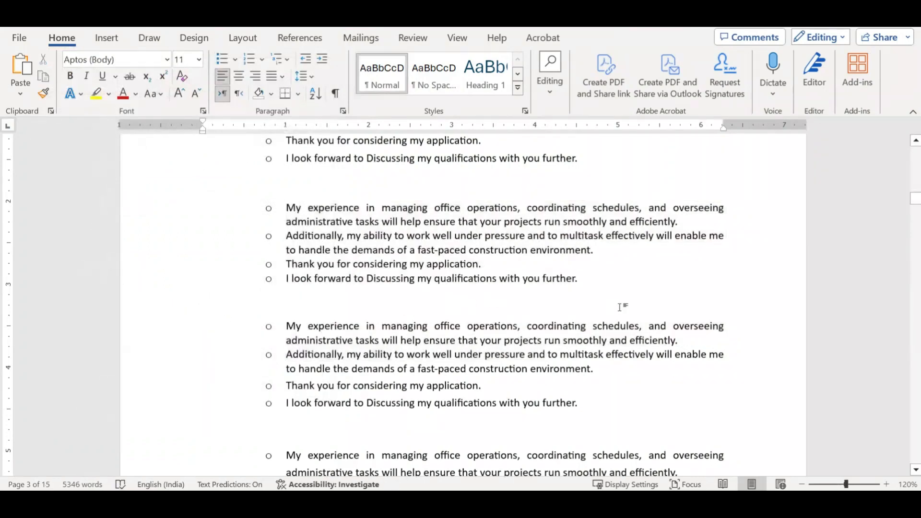
pyautogui.click(590, 290)
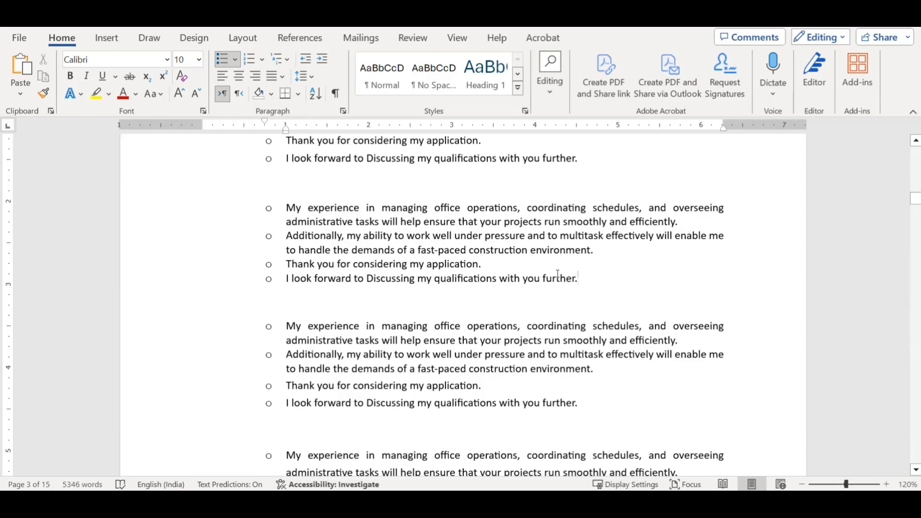
# - Remove the bullet and indent from the group's "My experience" paragraph and insert an empty line above it
pyautogui.click(286, 208)
pyautogui.press('BackSpace')
pyautogui.press('BackSpace')
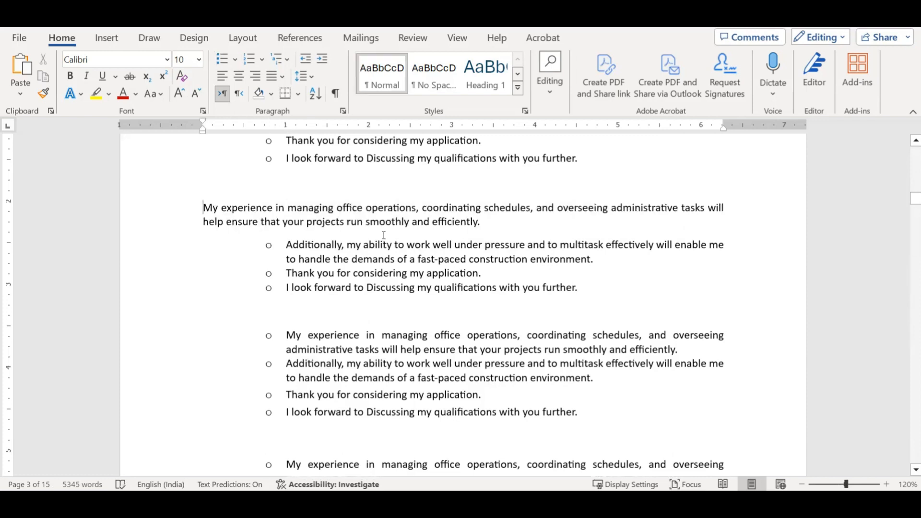
pyautogui.press('Return')
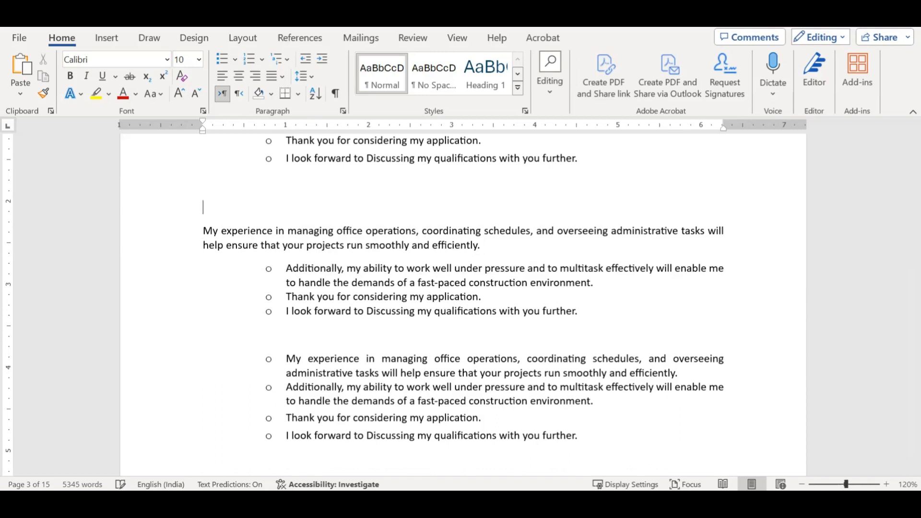
# - Enter "My", "Your" and "Our" separated by tabs on the empty line
pyautogui.write('My')
pyautogui.press('Tab')
pyautogui.write('You')
pyautogui.press('Tab')
pyautogui.press('BackSpace')
pyautogui.write('r')
pyautogui.press('Tab')
pyautogui.write('Our')
pyautogui.press('Tab')
pyautogui.write('W')
pyautogui.press('BackSpace')
pyautogui.press('BackSpace')
# - Place left tab stops at about 1.25 and 2.5 inches for the "My Your Our" line
pyautogui.hotkey('shift', 'Home')
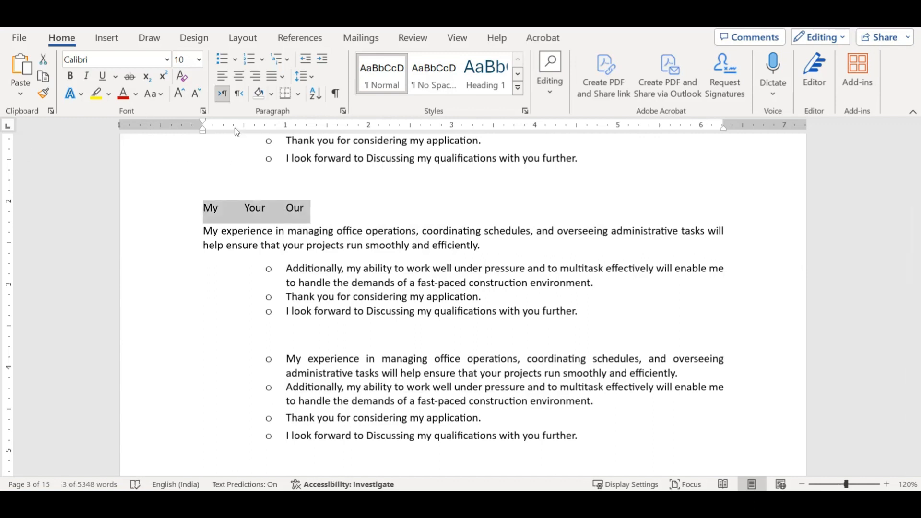
pyautogui.moveTo(234, 126)
pyautogui.mouseDown()
pyautogui.moveTo(223, 131)
pyautogui.moveTo(309, 131)
pyautogui.mouseUp()
pyautogui.tripleClick(354, 215)
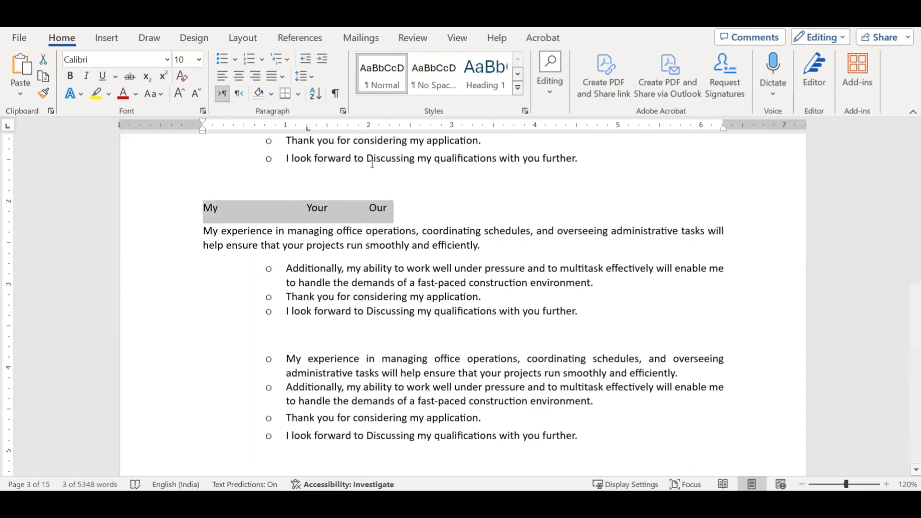
pyautogui.moveTo(358, 131); pyautogui.dragTo(411, 130)
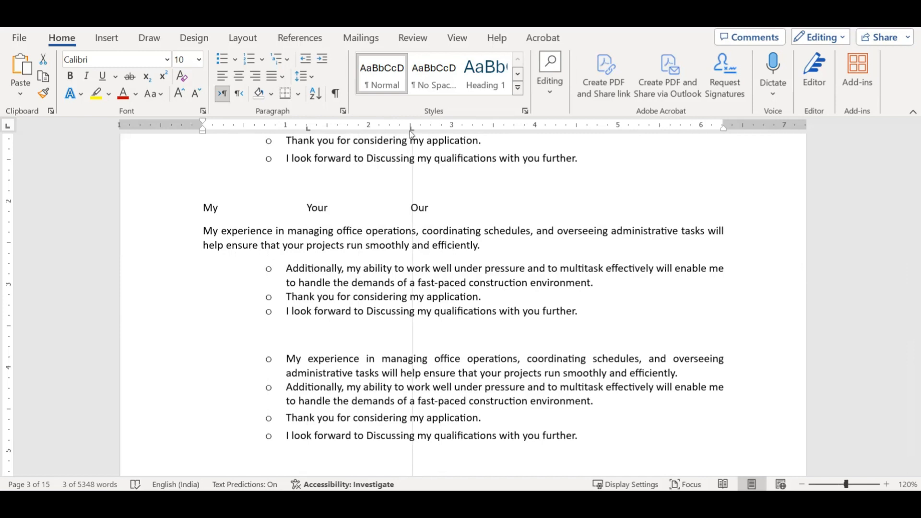
pyautogui.click(447, 204)
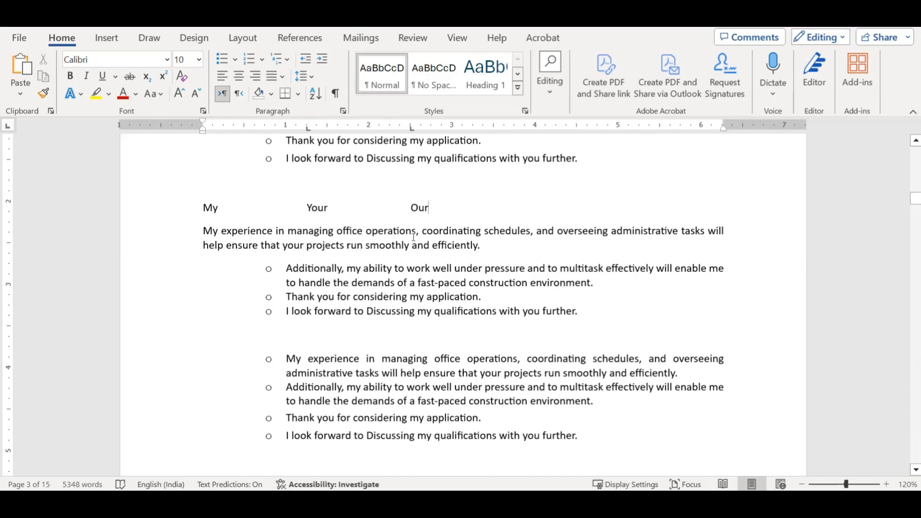
# - Add a line below "My Your Our" with the values 1, 2 and 3 separated by tabs
pyautogui.press('Return')
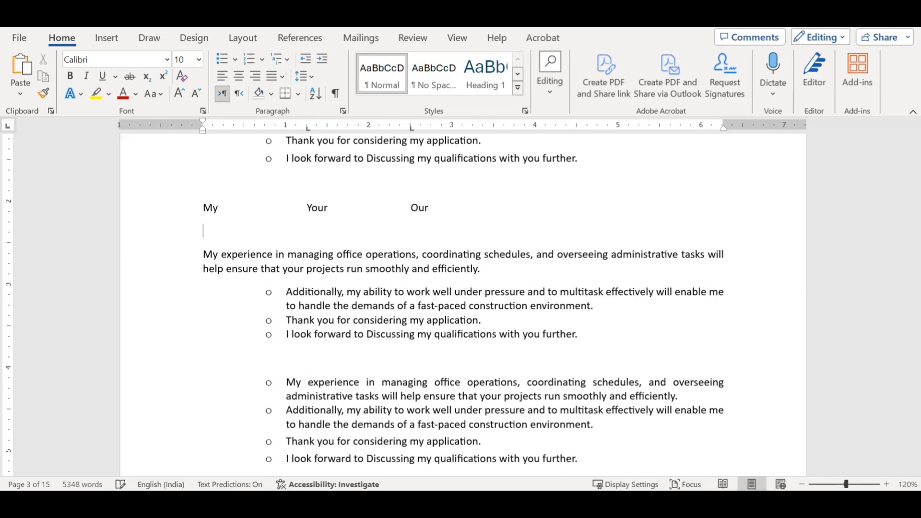
pyautogui.write('1')
pyautogui.press('Tab')
pyautogui.write('2')
pyautogui.press('Tab')
pyautogui.write('3')
# - Append the word "their" after "Our" on the first tabbed line, separated by a tab
pyautogui.write('thjeir')
pyautogui.press('BackSpace')
pyautogui.press('BackSpace')
pyautogui.press('BackSpace')
pyautogui.press('BackSpace')
pyautogui.write('eir')
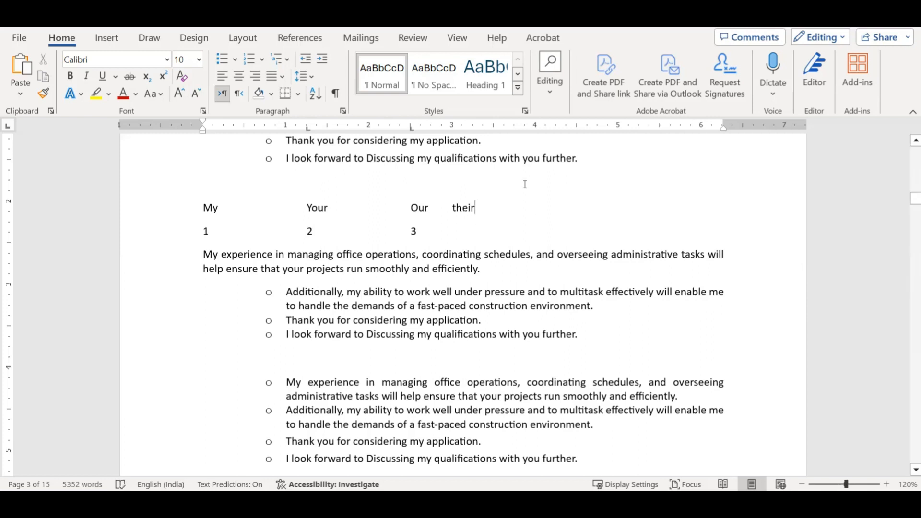
# - Reposition the first line's tab stops to about 1 and 2 inches and add a third at about 3 inches
pyautogui.moveTo(200, 206); pyautogui.dragTo(493, 225)
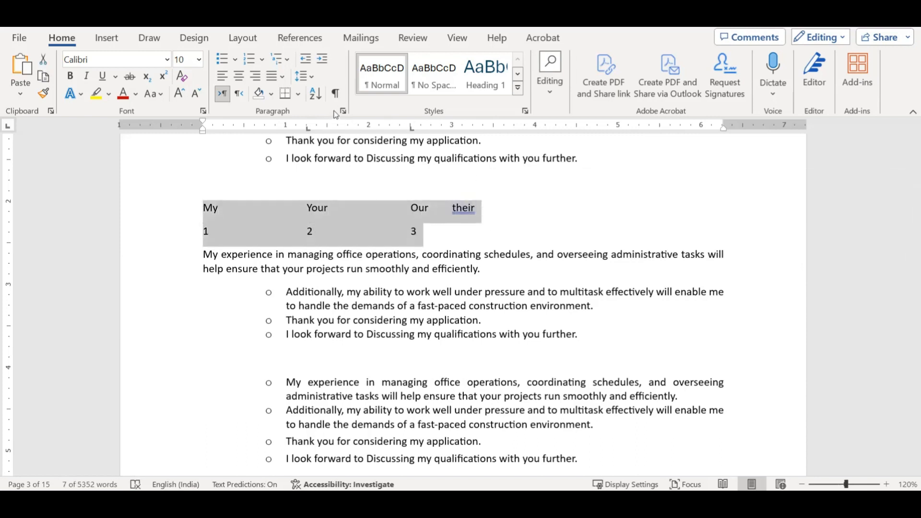
pyautogui.click(383, 209)
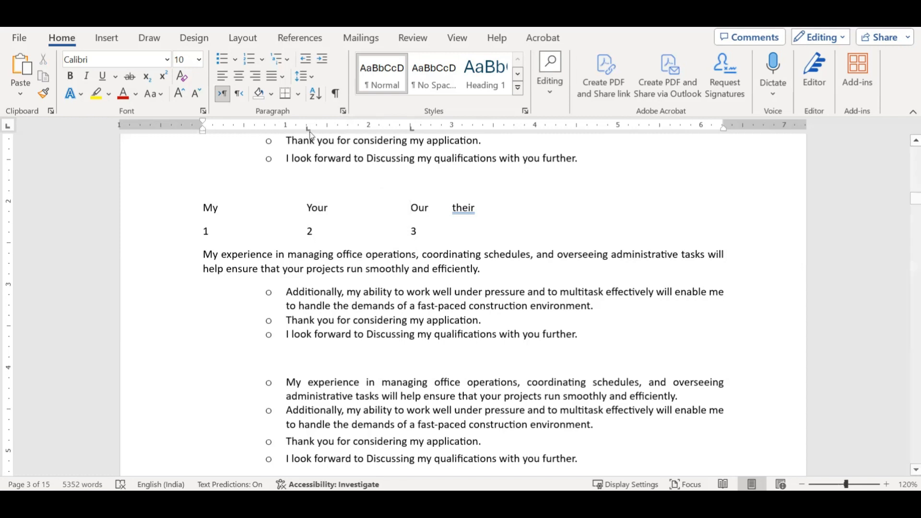
pyautogui.moveTo(309, 132); pyautogui.dragTo(288, 130)
pyautogui.moveTo(412, 129); pyautogui.dragTo(371, 130)
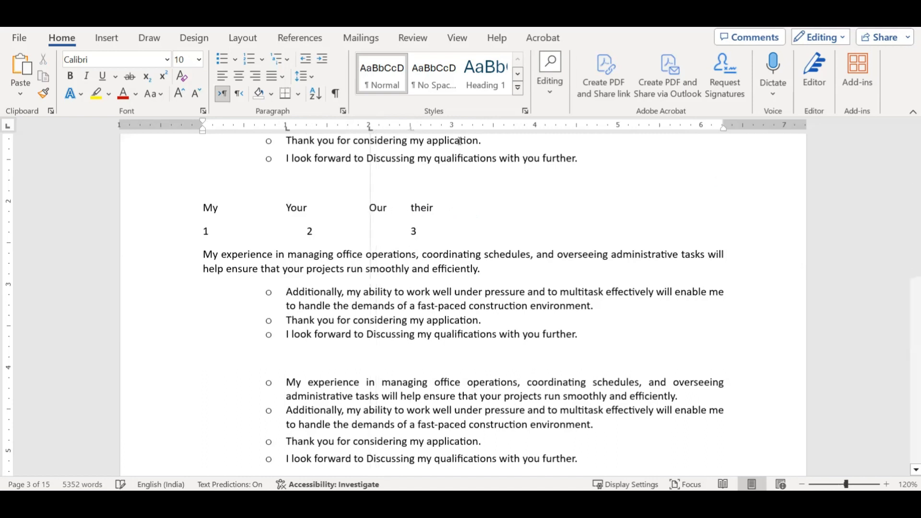
pyautogui.moveTo(455, 127); pyautogui.dragTo(450, 129)
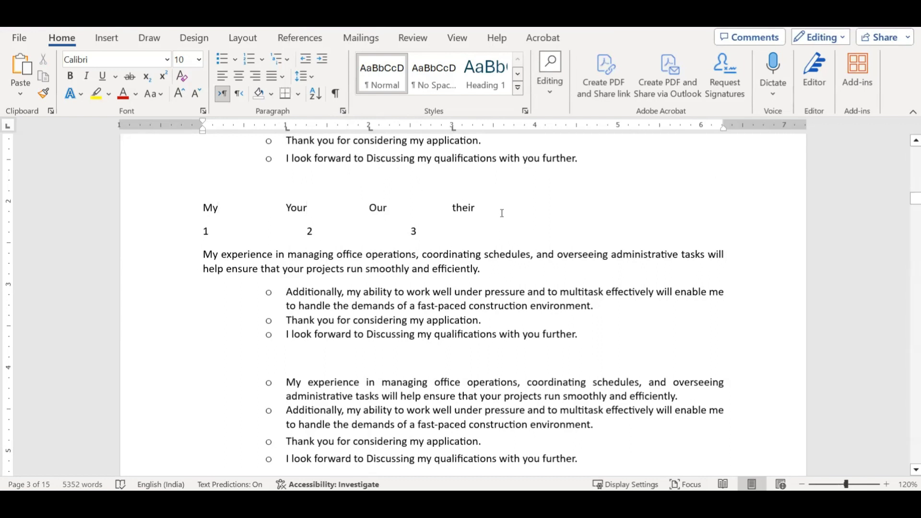
# - Add a left tab stop at 1 inch to both tabbed lines and try raising the default tab stop spacing
pyautogui.moveTo(438, 235); pyautogui.dragTo(194, 207)
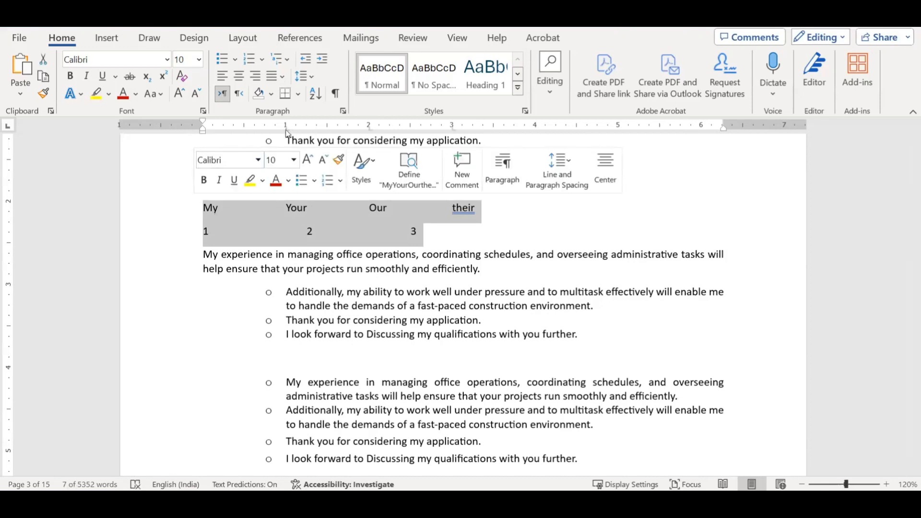
pyautogui.doubleClick(287, 132)
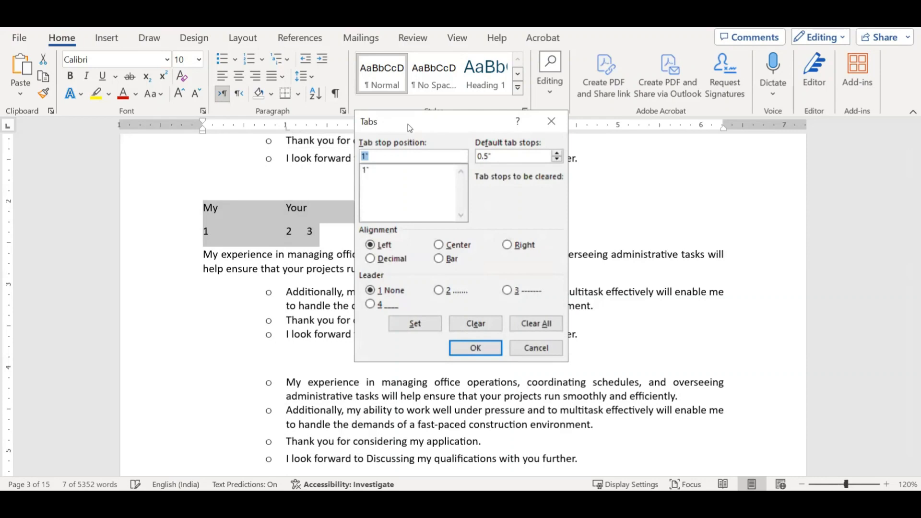
pyautogui.moveTo(408, 123); pyautogui.dragTo(490, 162)
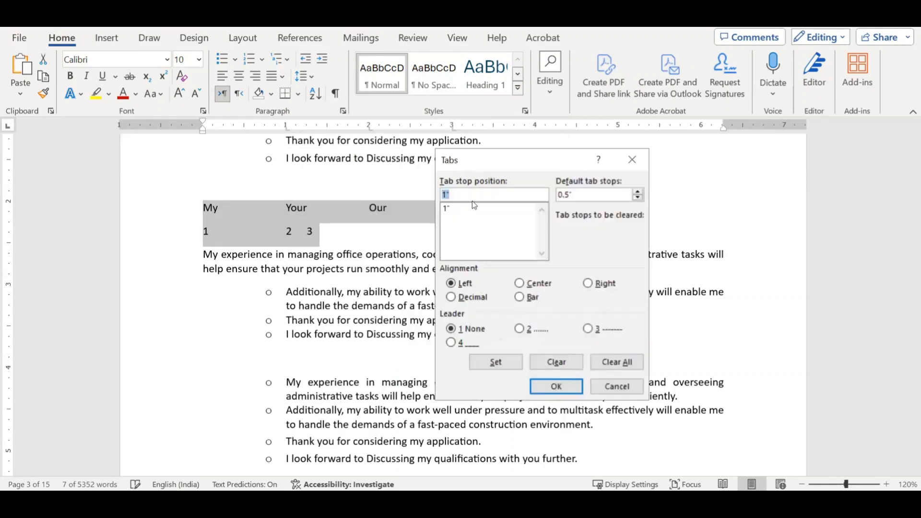
pyautogui.click(638, 192)
pyautogui.click(639, 192)
pyautogui.click(639, 192)
pyautogui.click(639, 192)
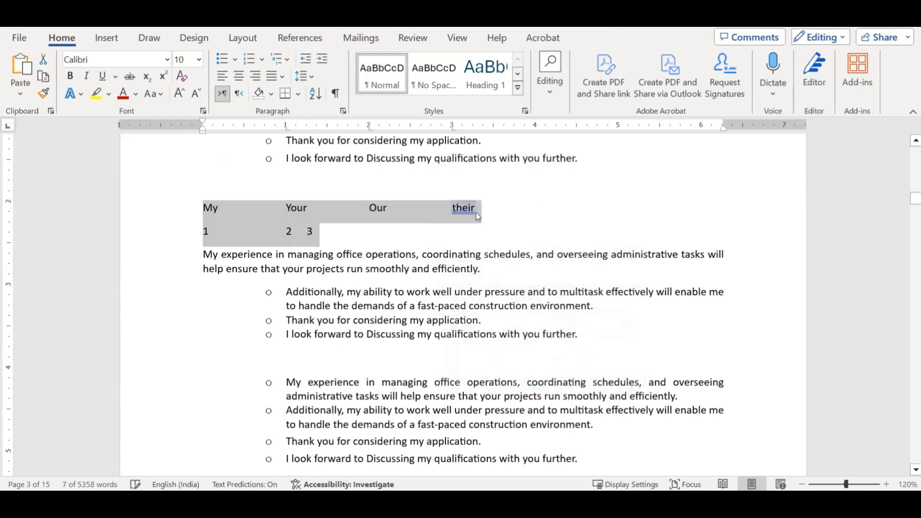
# - Set a fourth tab stop just before 4 inches for both tabbed lines and append "sdvsss" at that stop after "their"
pyautogui.click(486, 211)
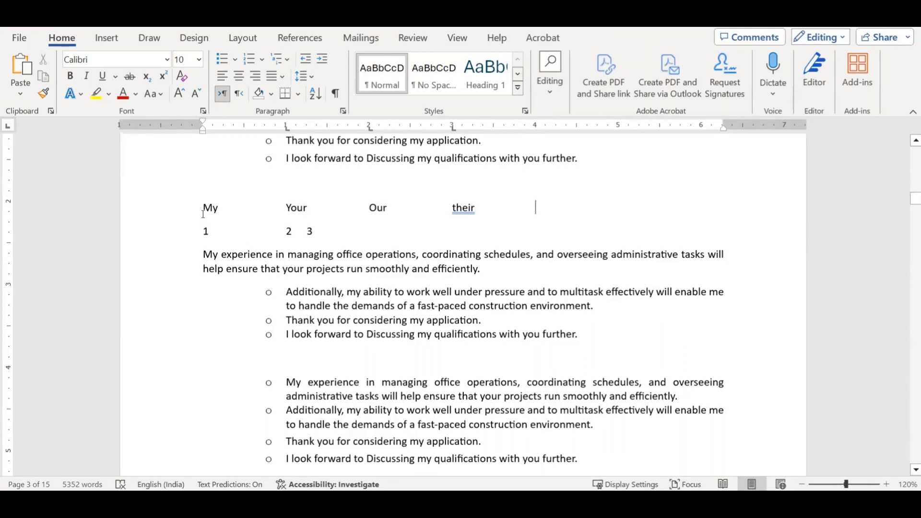
pyautogui.moveTo(202, 210); pyautogui.dragTo(340, 226)
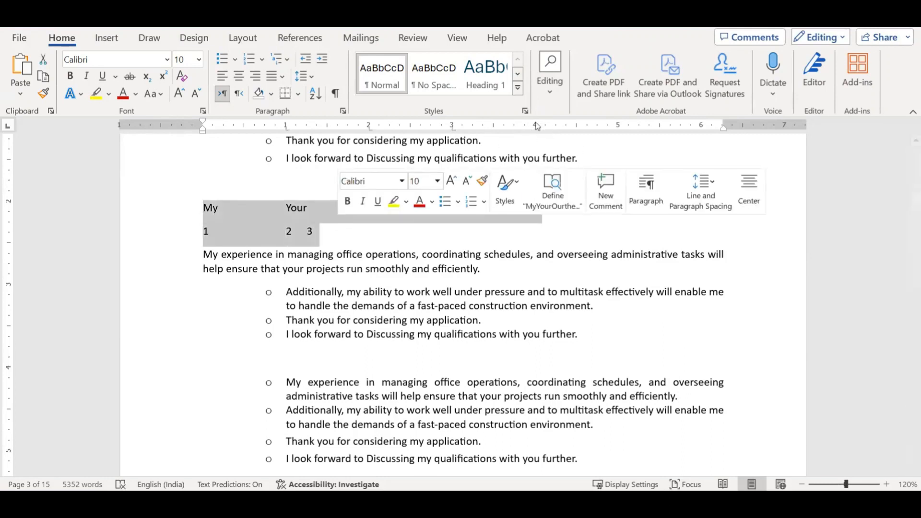
pyautogui.moveTo(524, 126); pyautogui.dragTo(531, 160)
pyautogui.click(555, 210)
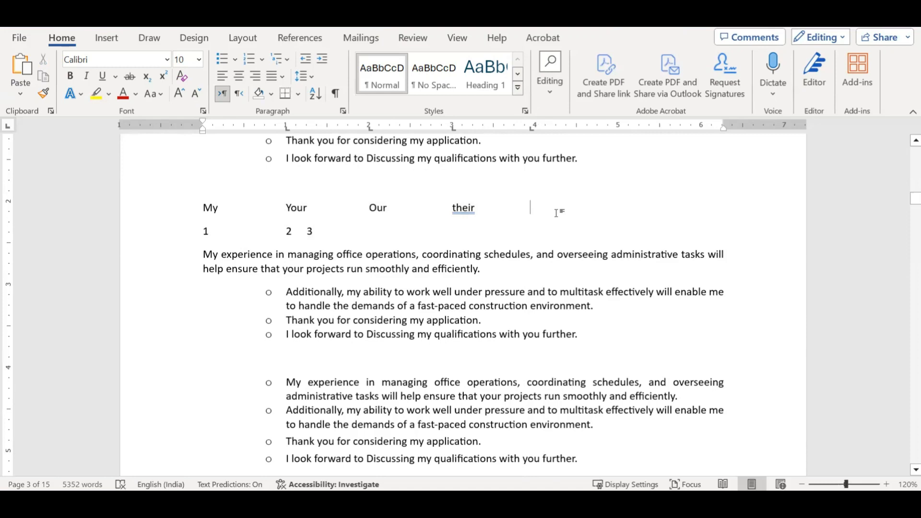
pyautogui.write('sdvsss')
# - Reposition the fourth tab stop to about 4 inches for both tabbed lines
pyautogui.moveTo(200, 203); pyautogui.dragTo(320, 232)
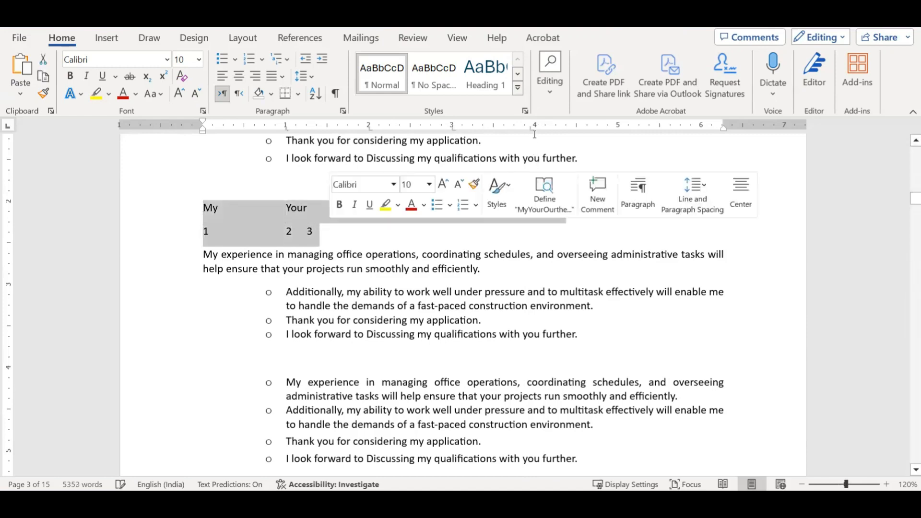
pyautogui.moveTo(534, 129)
pyautogui.mouseDown()
pyautogui.moveTo(601, 136)
pyautogui.moveTo(533, 130)
pyautogui.mouseUp()
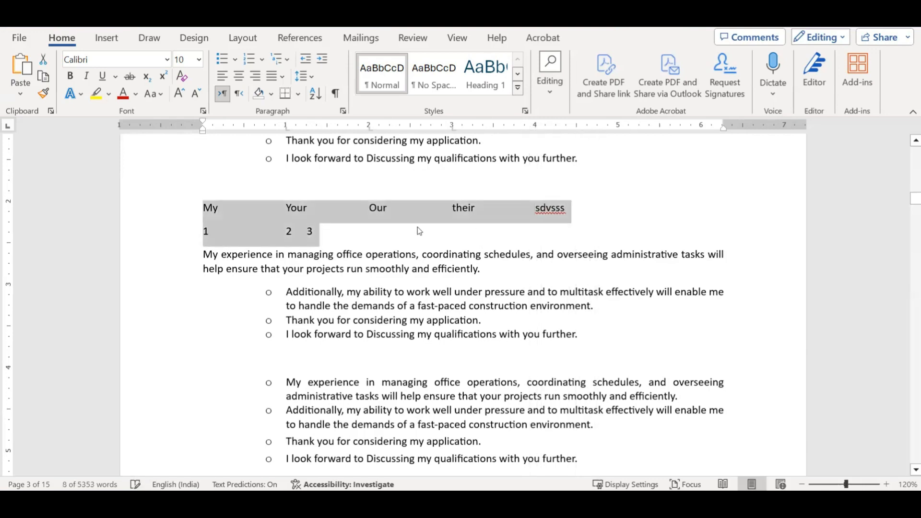
pyautogui.click(343, 228)
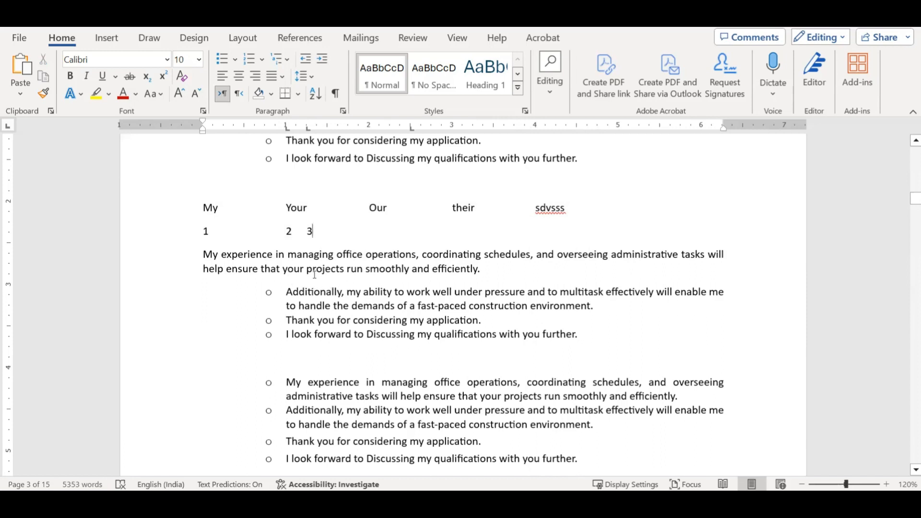
# - Compare the alignment and word spacing of the plain "My experience" paragraph with the bulleted paragraphs beneath it
pyautogui.click(330, 269)
pyautogui.scroll(-3, 364, 361)
pyautogui.scroll(2, 365, 362)
pyautogui.moveTo(287, 251); pyautogui.dragTo(595, 269)
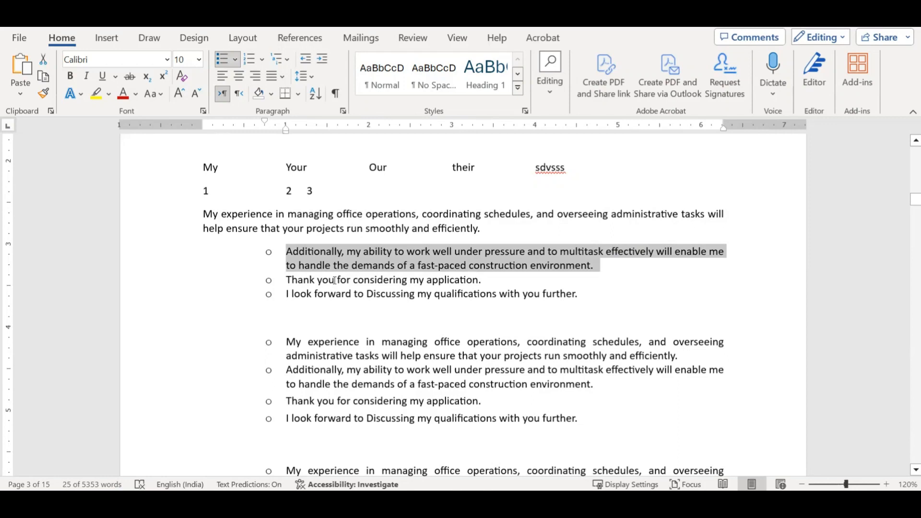
pyautogui.moveTo(298, 344); pyautogui.dragTo(410, 355)
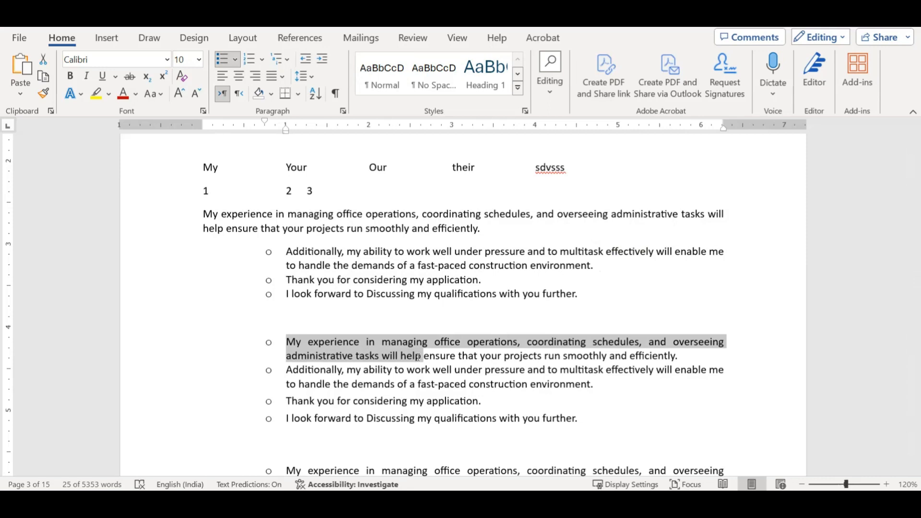
pyautogui.click(216, 216)
pyautogui.moveTo(215, 216); pyautogui.dragTo(222, 216)
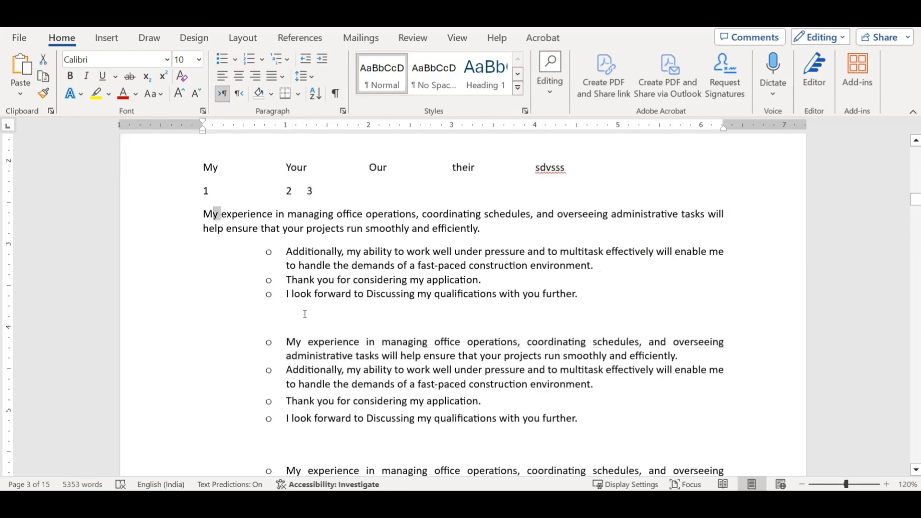
pyautogui.moveTo(301, 342); pyautogui.dragTo(307, 342)
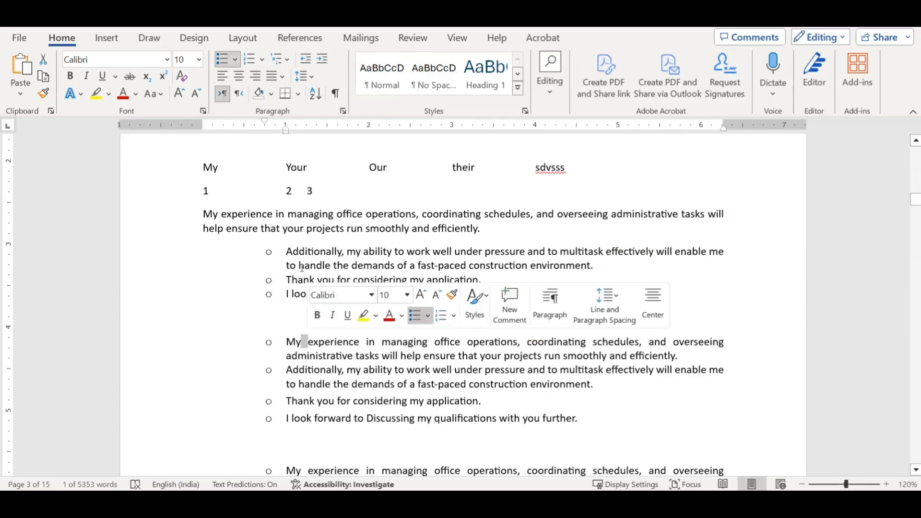
pyautogui.click(362, 355)
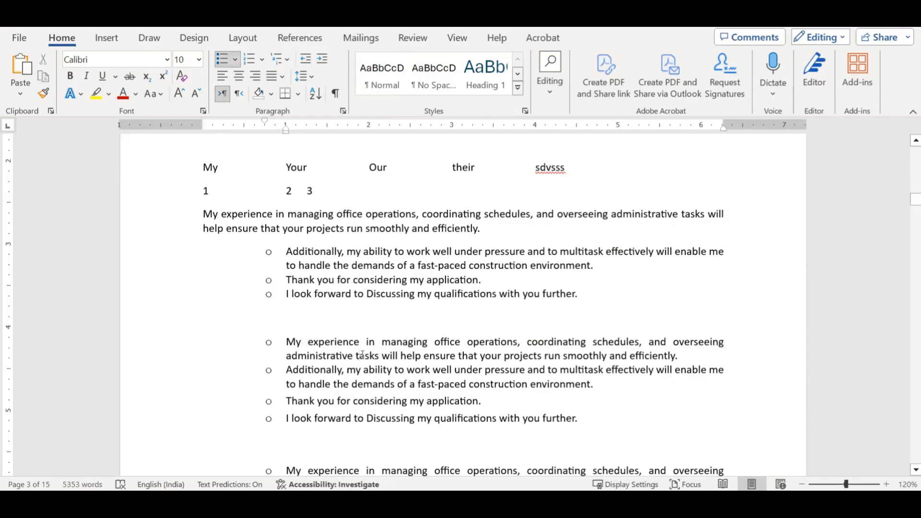
pyautogui.moveTo(204, 213); pyautogui.dragTo(722, 215)
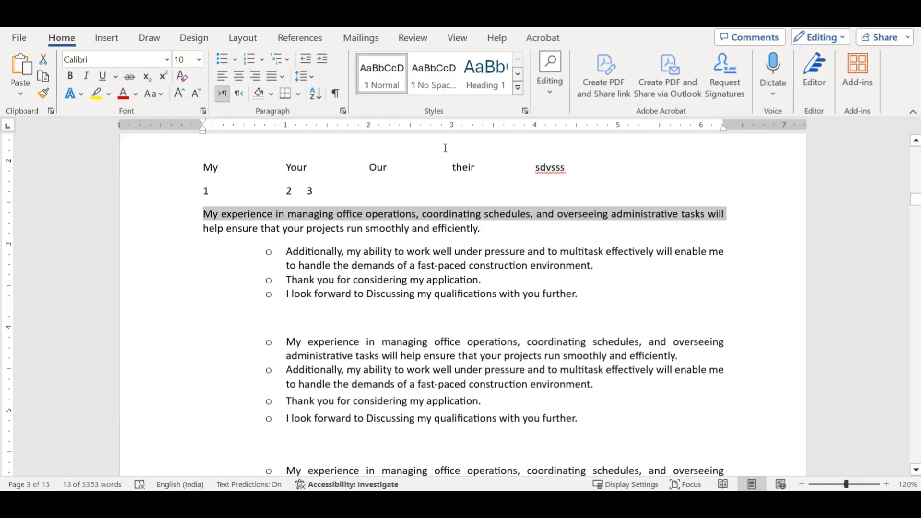
pyautogui.click(309, 217)
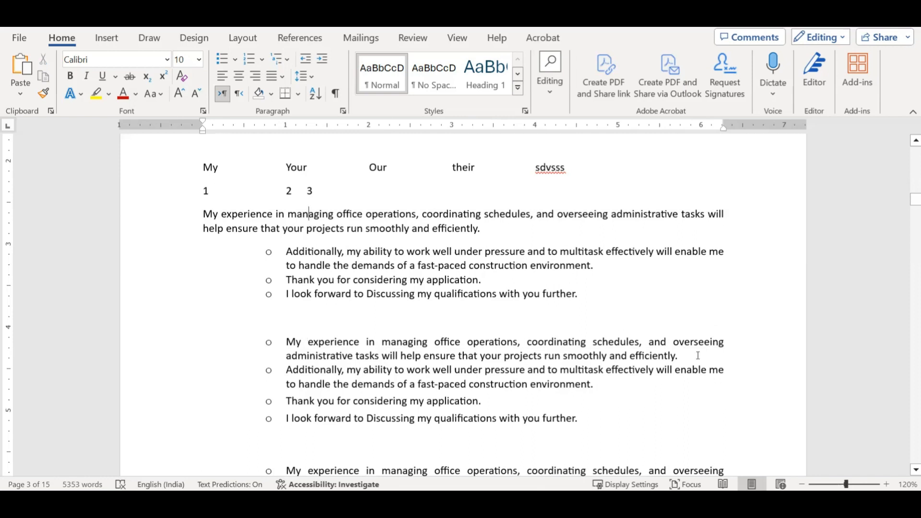
# - Left-align the second group of four bullets, from "My experience" through "I look forward to Discussing"
pyautogui.moveTo(562, 356); pyautogui.dragTo(679, 356)
pyautogui.moveTo(583, 418); pyautogui.dragTo(288, 343)
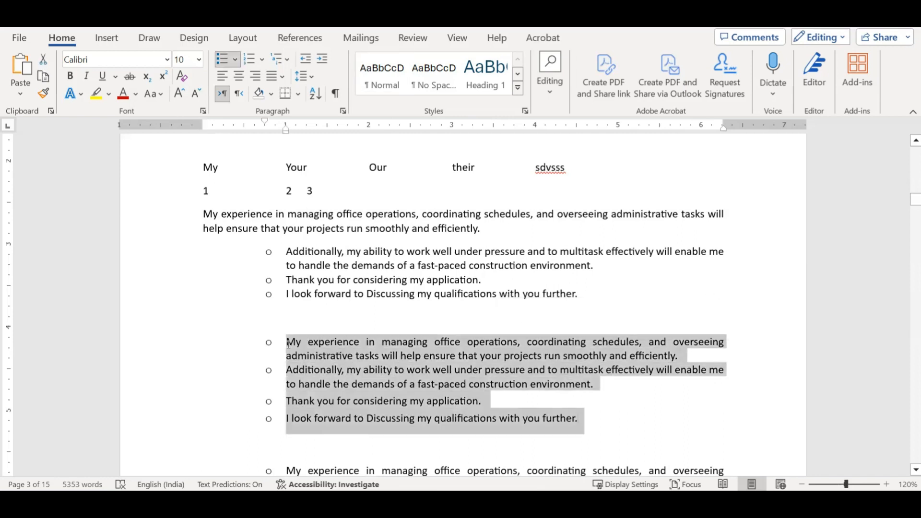
pyautogui.click(223, 76)
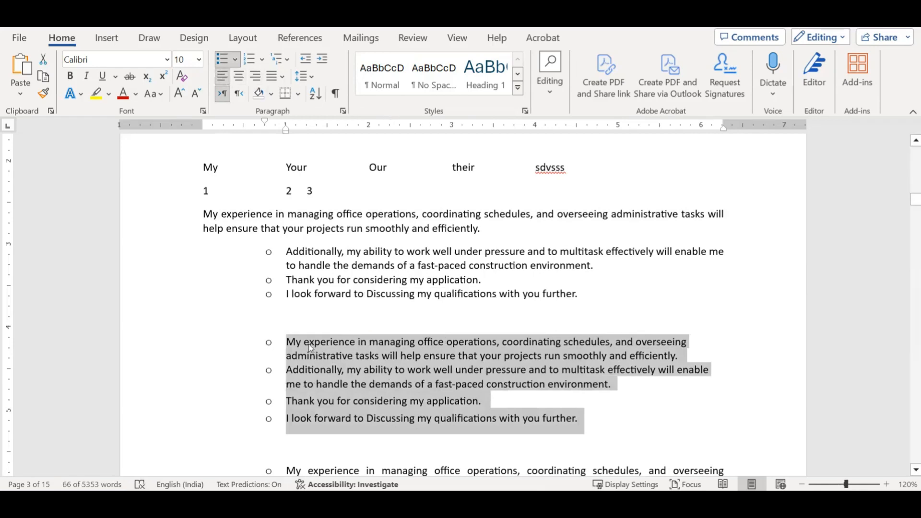
pyautogui.click(600, 331)
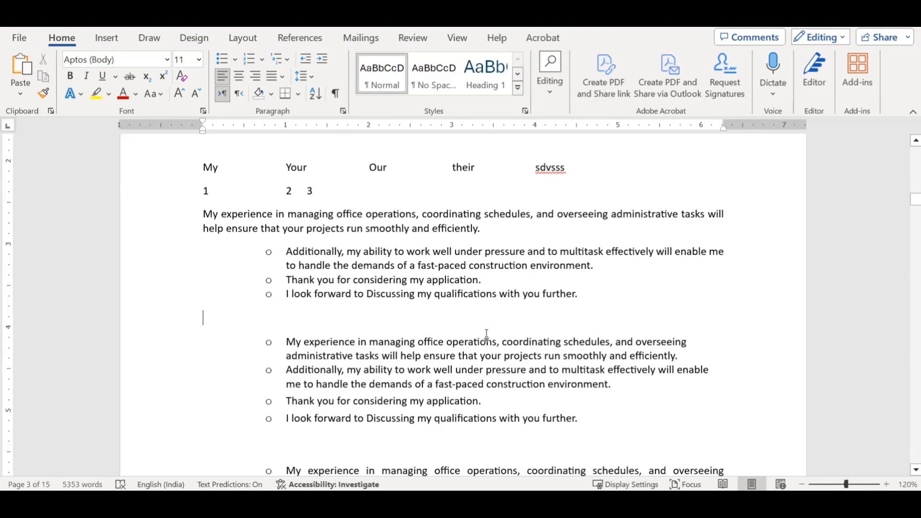
# - Delete the blank line between the first and second bullet groups below the tabbed lines
pyautogui.click(347, 326)
pyautogui.press('Delete')
pyautogui.click(341, 294)
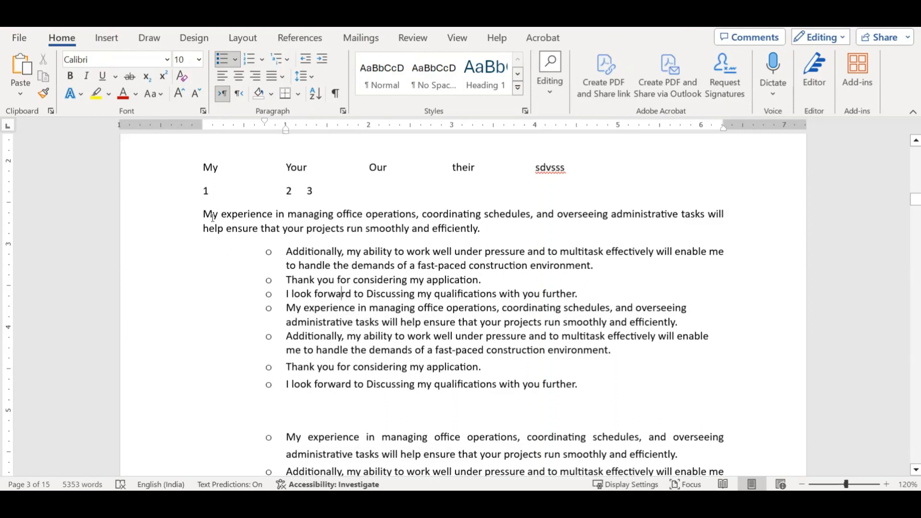
pyautogui.moveTo(204, 215); pyautogui.dragTo(641, 209)
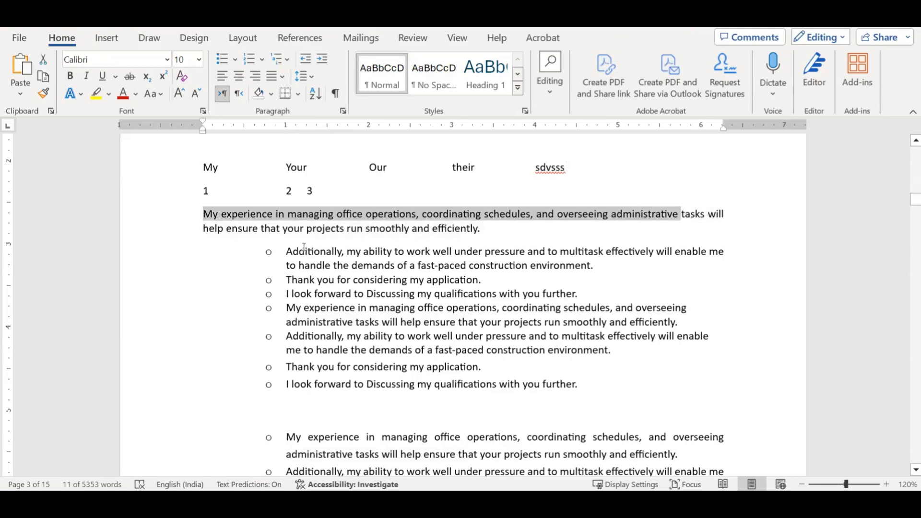
pyautogui.moveTo(286, 251); pyautogui.dragTo(718, 250)
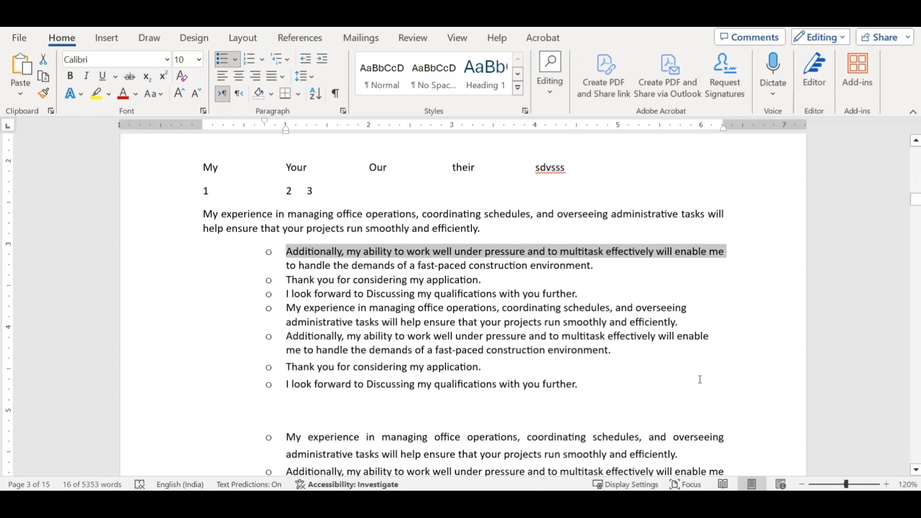
pyautogui.click(386, 257)
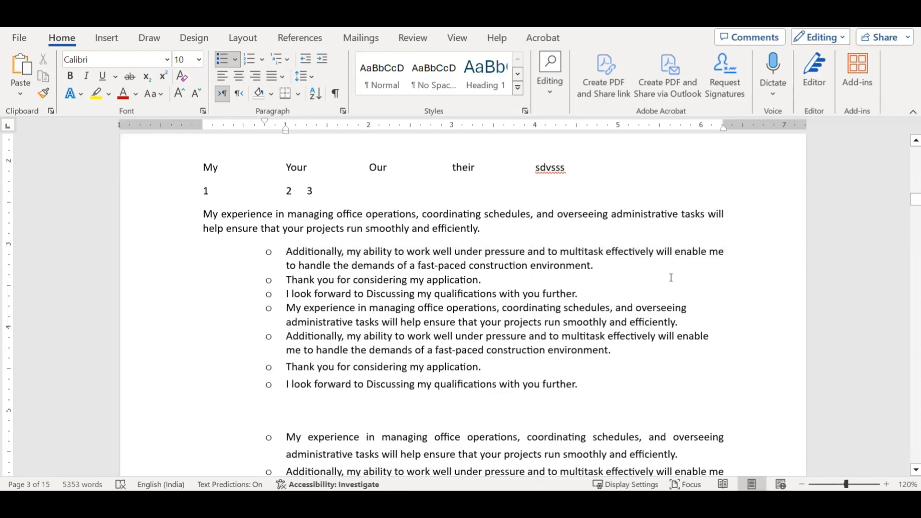